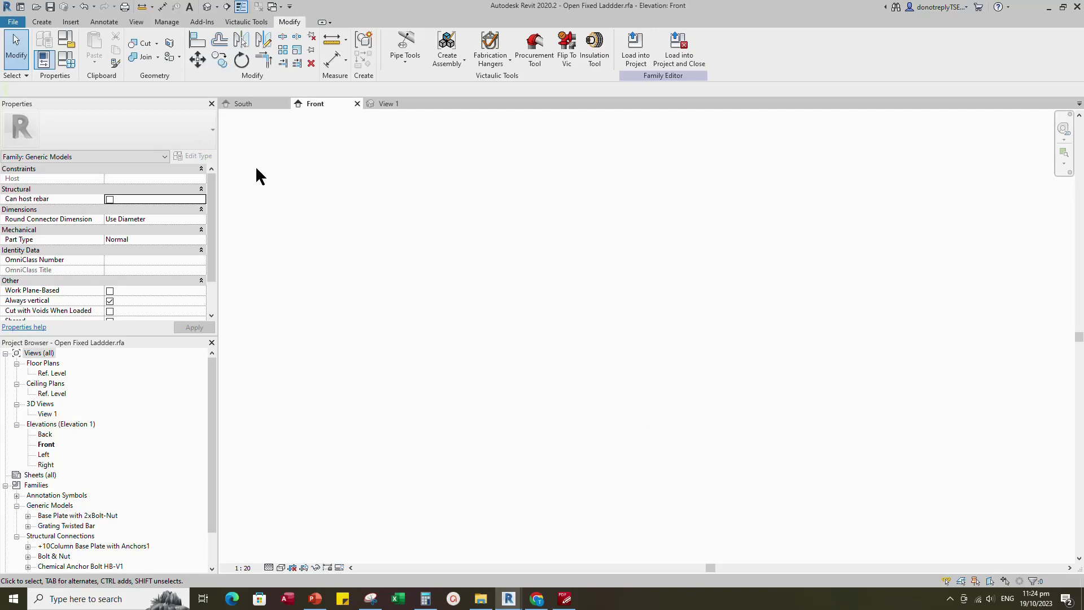
# - Create a new family from the metric generic model template
pyautogui.click(13, 22)
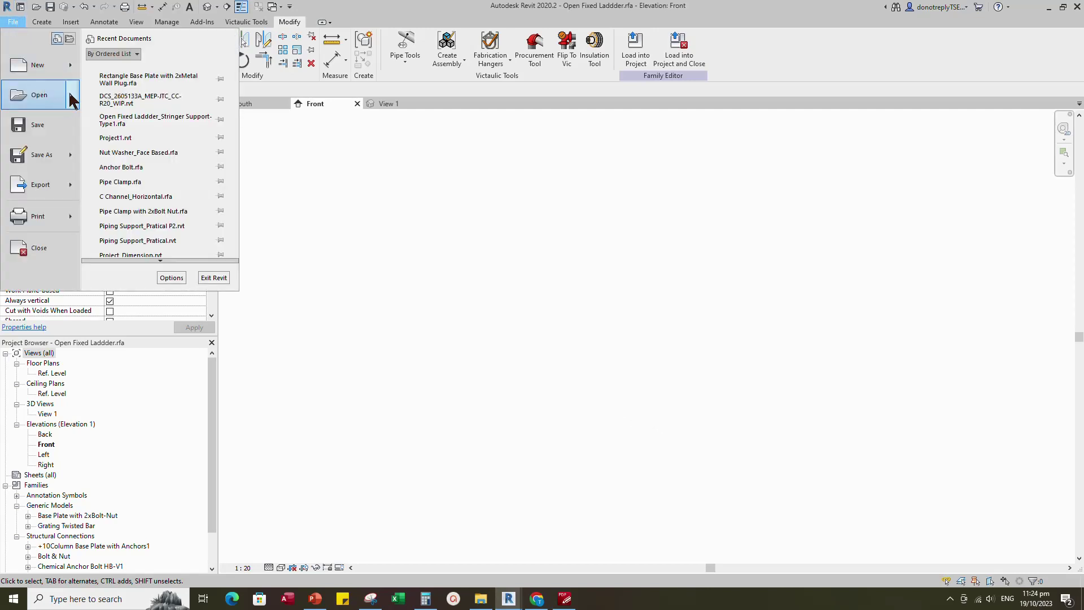
pyautogui.moveTo(51, 65)
pyautogui.click(134, 97)
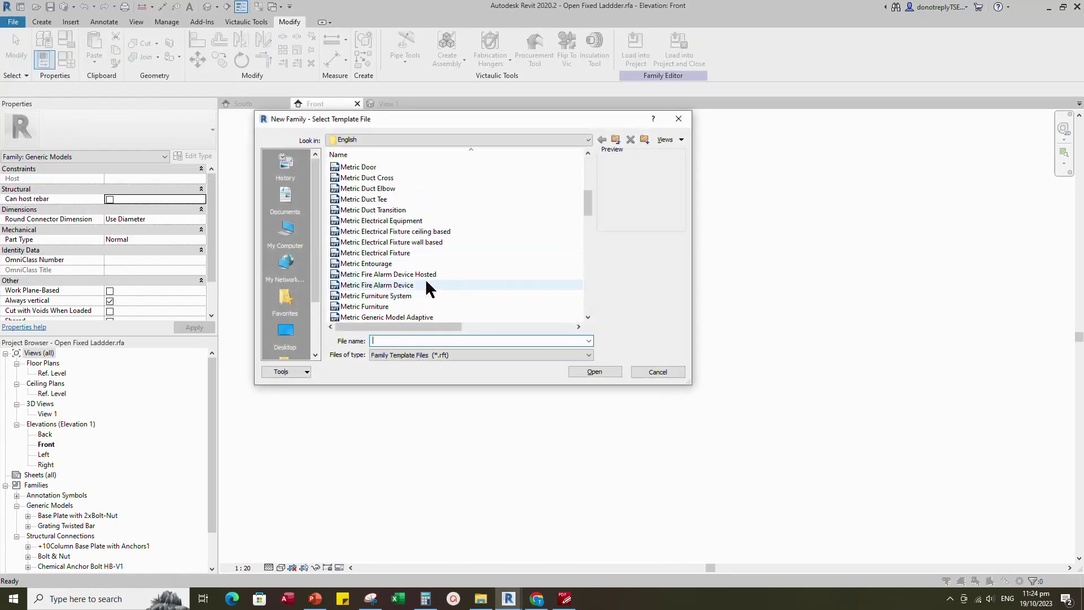
pyautogui.scroll(-4, 426, 288)
pyautogui.click(426, 285)
pyautogui.click(578, 370)
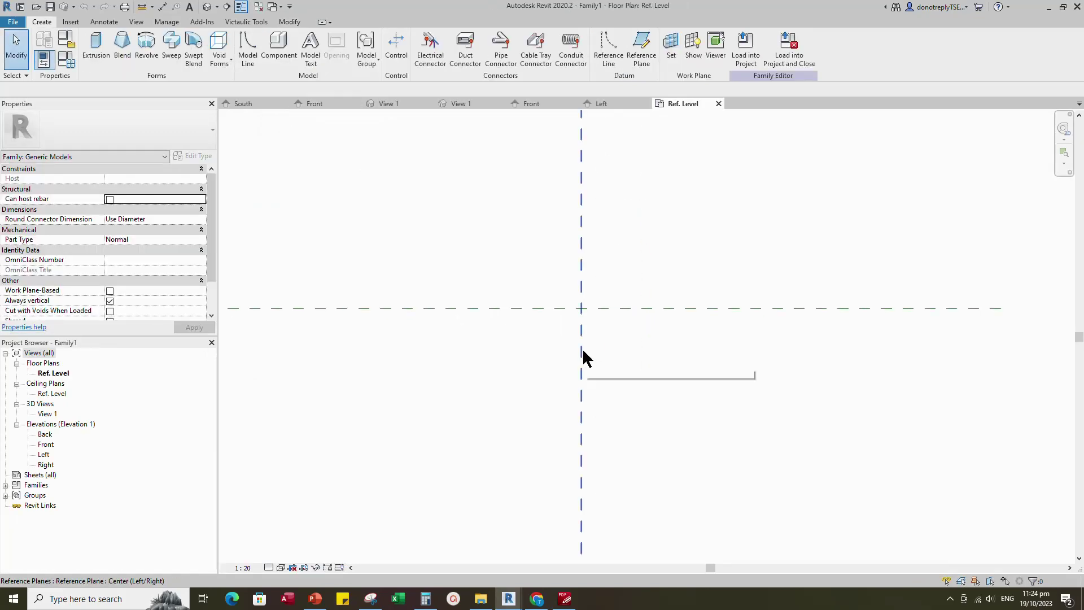
# - Add two vertical reference planes offset 250 mm on either side of the Center (Left/Right) plane
pyautogui.click(582, 350)
pyautogui.click(363, 56)
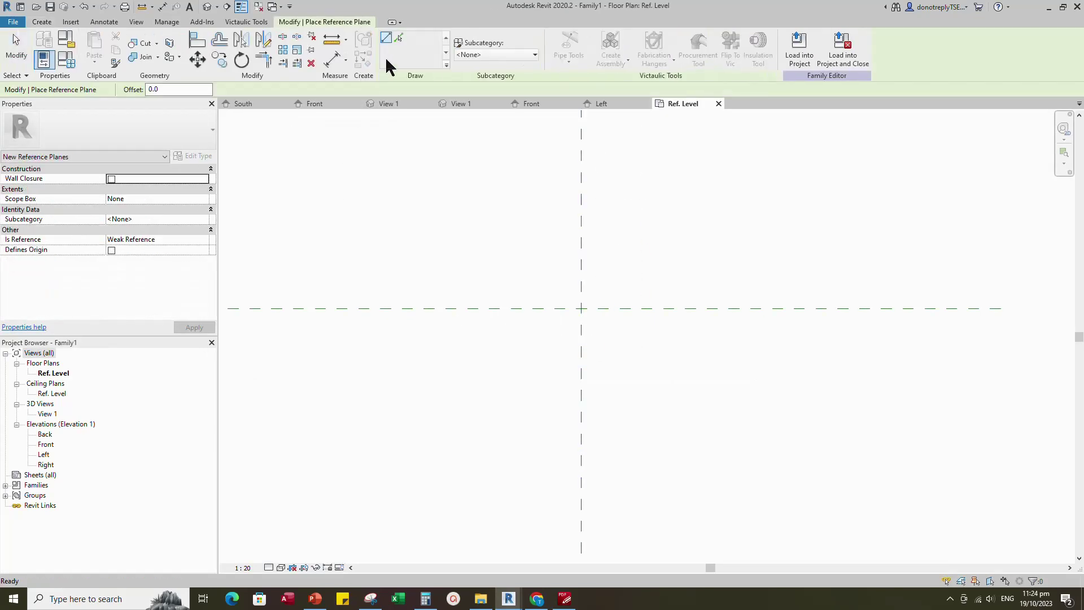
pyautogui.click(398, 38)
pyautogui.write('250')
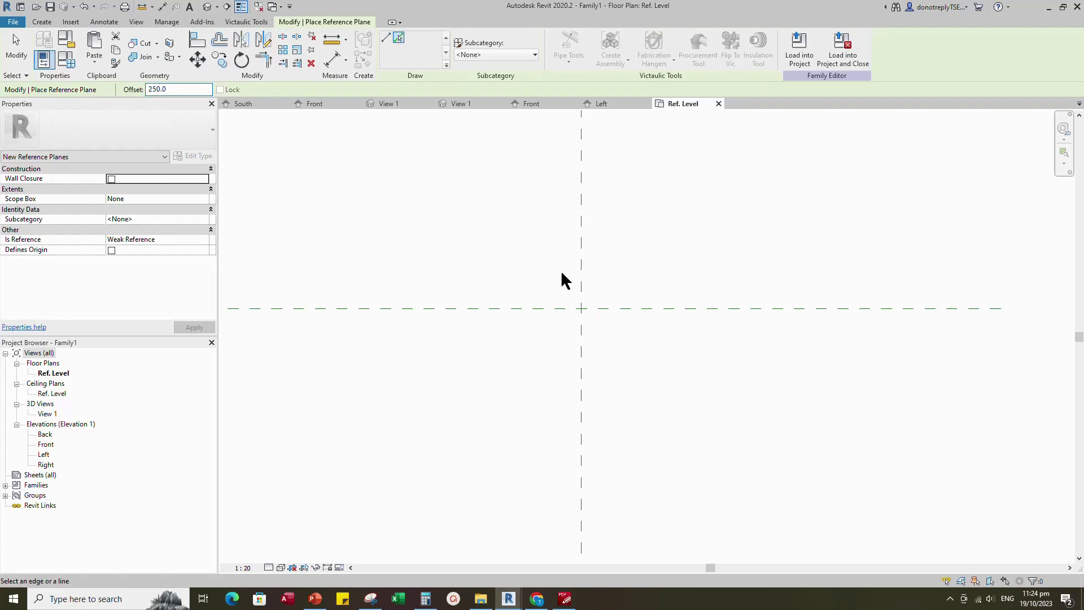
pyautogui.click(578, 266)
pyautogui.click(591, 282)
pyautogui.scroll(-1, 591, 309)
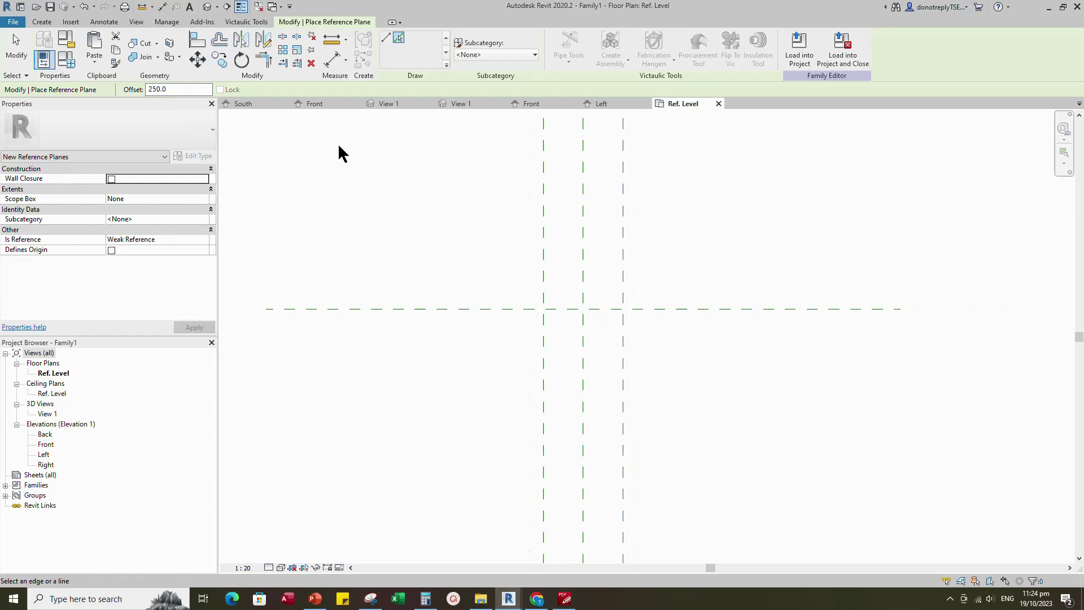
# - Dimension the three vertical reference planes in one chain and make the spacing equal
pyautogui.click(332, 60)
pyautogui.click(543, 441)
pyautogui.click(583, 440)
pyautogui.click(623, 448)
pyautogui.click(694, 453)
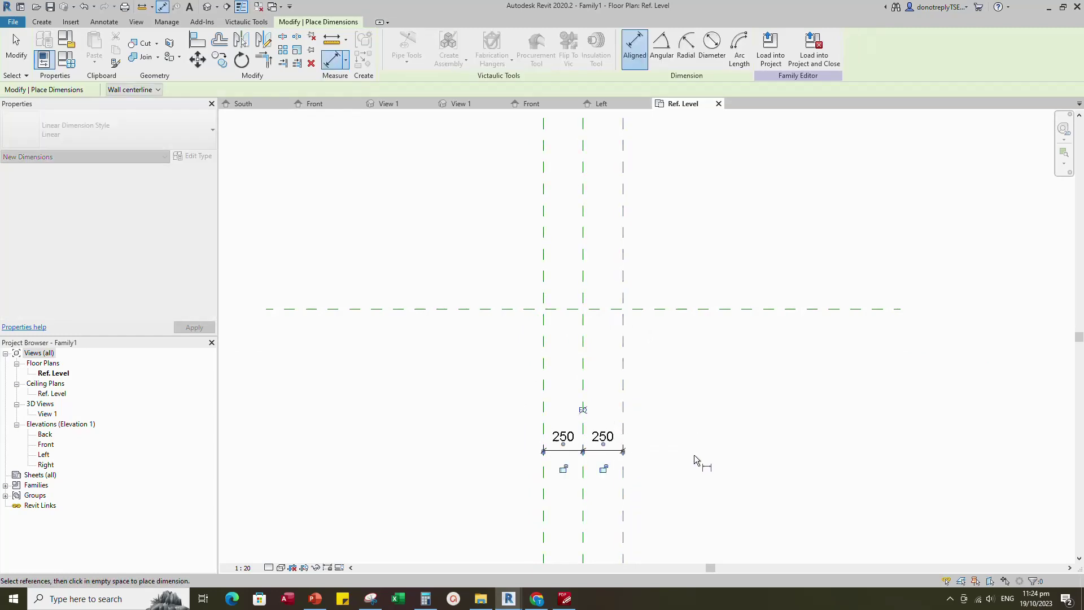
pyautogui.click(582, 411)
# - Add an overall dimension between the two outer vertical reference planes, below the equal-spacing dimension
pyautogui.scroll(-1, 566, 361)
pyautogui.click(553, 452)
pyautogui.click(603, 455)
pyautogui.click(659, 456)
pyautogui.scroll(1, 658, 462)
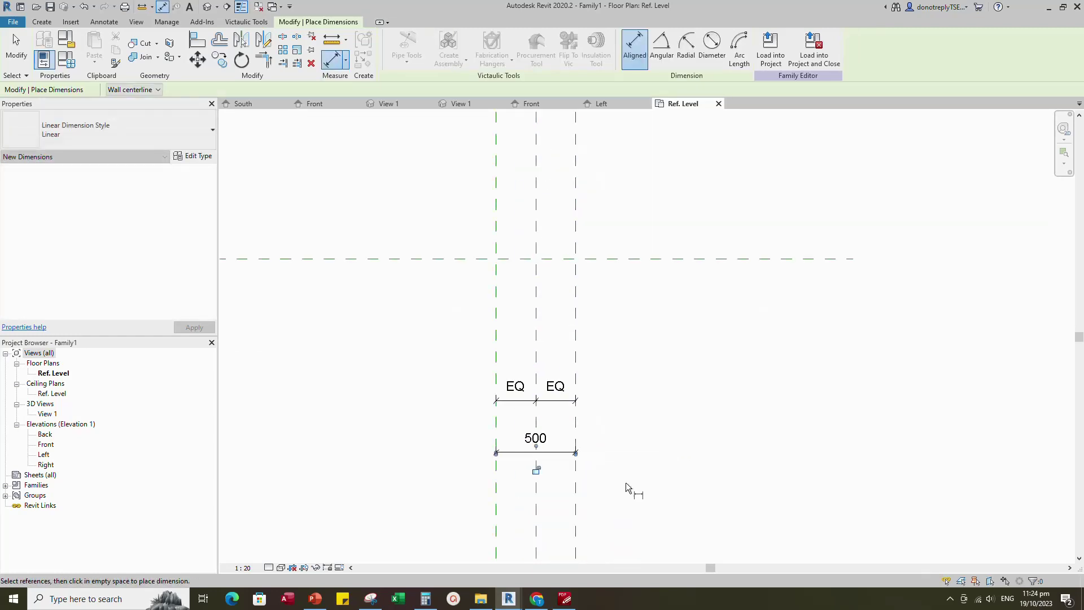
pyautogui.press('Escape')
pyautogui.press('Escape')
# - Label the overall dimension with a new family type parameter named L
pyautogui.click(559, 453)
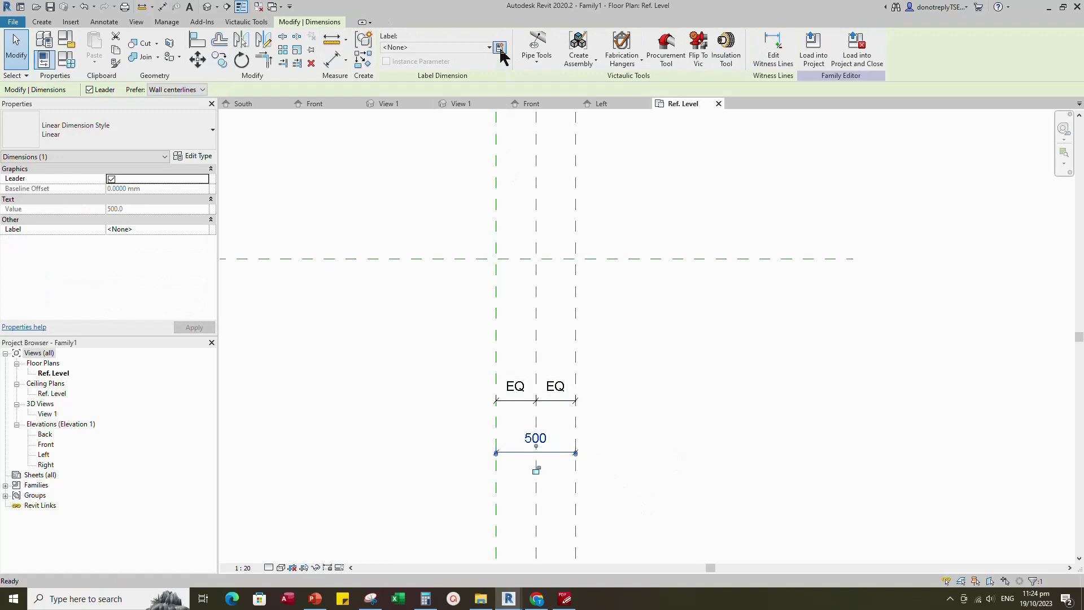
pyautogui.click(500, 47)
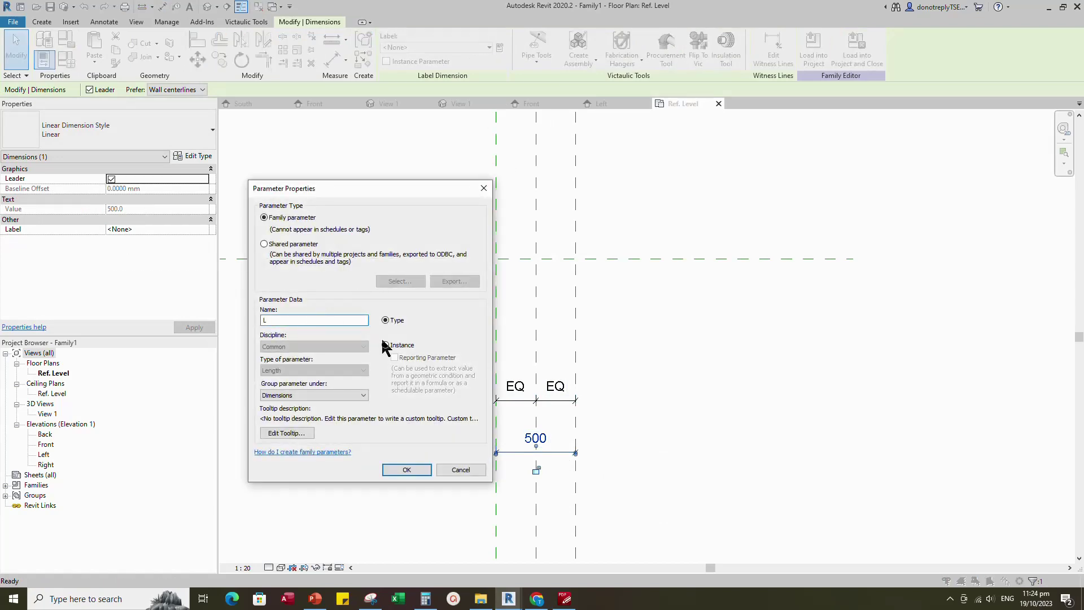
pyautogui.click(408, 469)
pyautogui.click(656, 362)
pyautogui.scroll(-1, 656, 363)
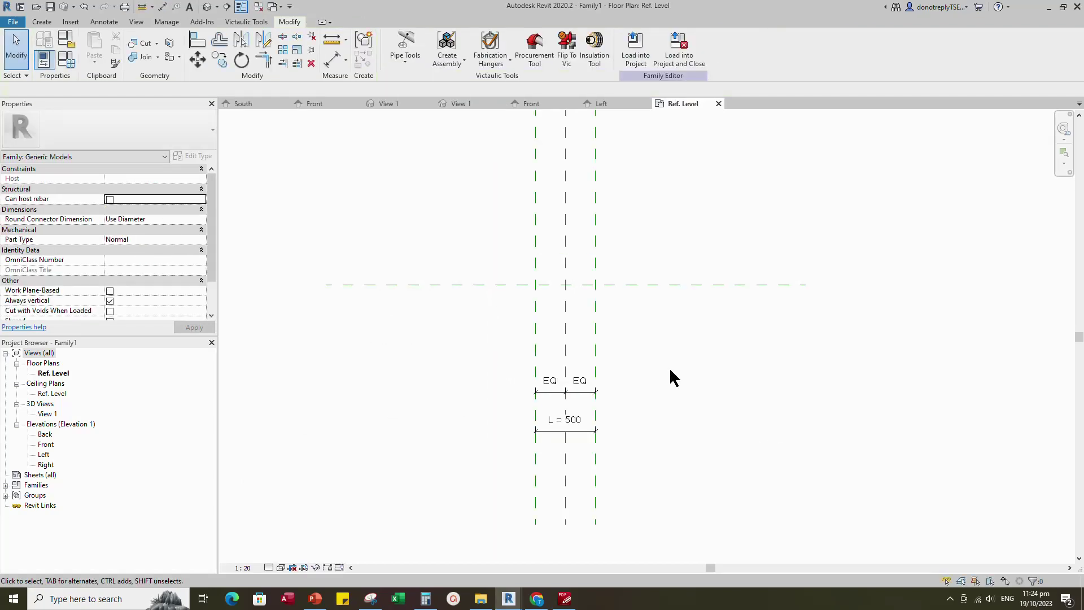
# - In the Front elevation, add a horizontal reference plane offset 16 mm above the Ref. Level
pyautogui.doubleClick(45, 445)
pyautogui.scroll(5, 638, 462)
pyautogui.click(461, 485)
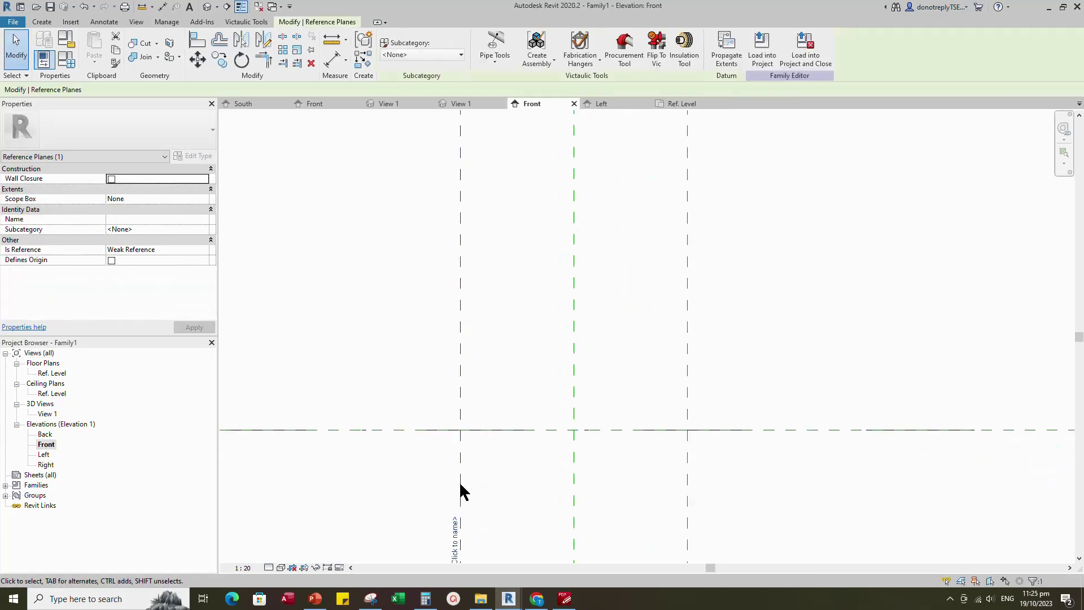
pyautogui.click(365, 59)
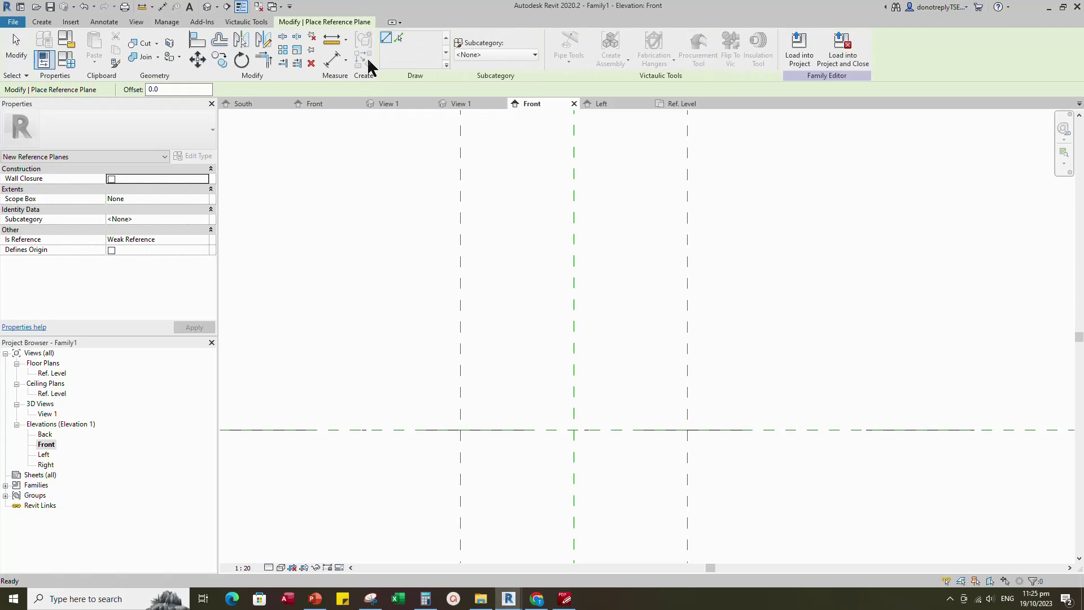
pyautogui.click(398, 38)
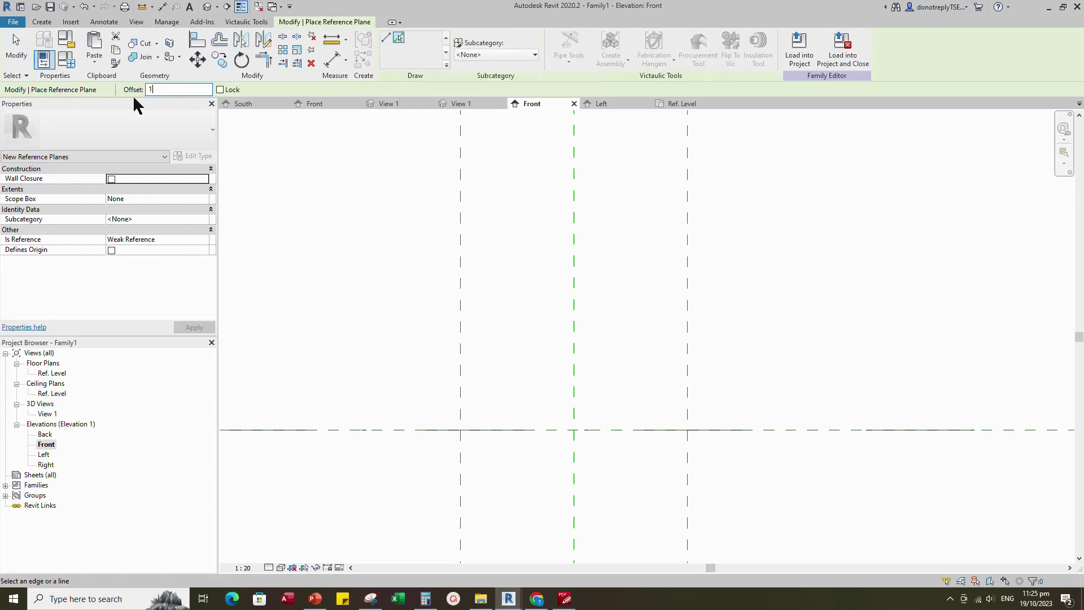
pyautogui.click(509, 428)
# - Dimension the distance between the Ref. Level and the horizontal reference plane above it
pyautogui.click(332, 59)
pyautogui.scroll(-2, 546, 298)
pyautogui.scroll(3, 640, 395)
pyautogui.scroll(-2, 677, 414)
pyautogui.scroll(4, 860, 413)
pyautogui.click(854, 399)
pyautogui.click(847, 388)
pyautogui.scroll(-4, 747, 363)
pyautogui.scroll(-2, 746, 365)
pyautogui.click(811, 372)
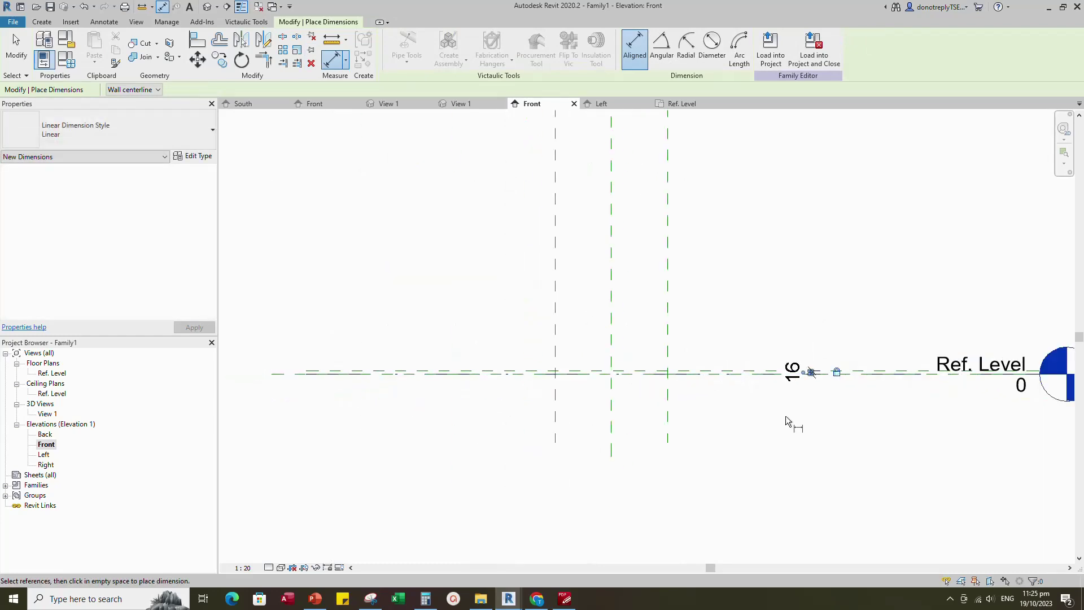
pyautogui.press('Escape')
pyautogui.press('Escape')
pyautogui.scroll(2, 585, 364)
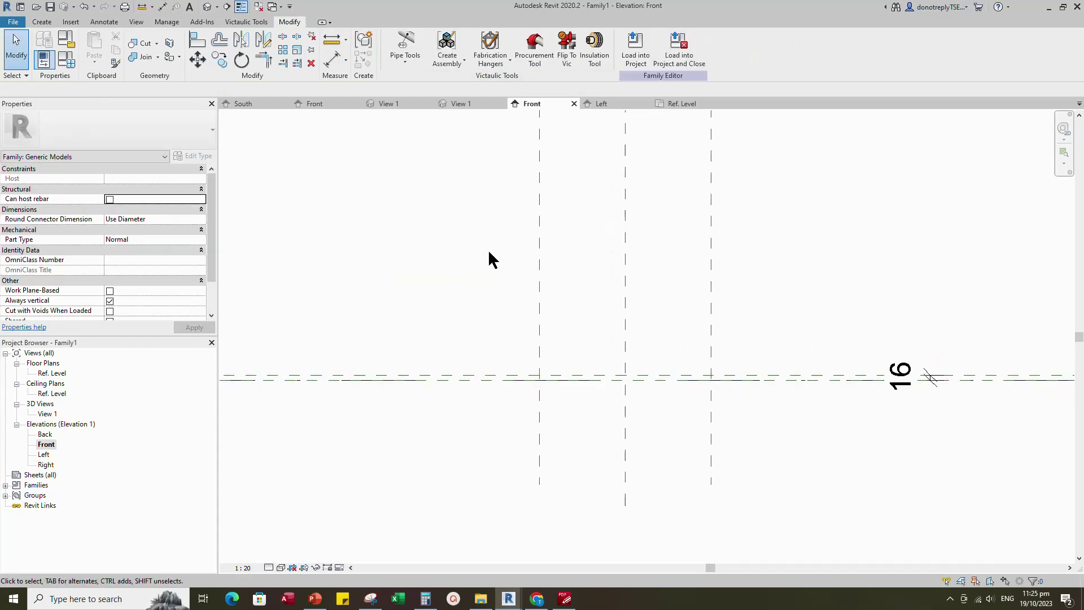
# - Set the work plane by picking the horizontal reference plane above Ref. Level, and open the Ref. Level floor plan to sketch on it
pyautogui.click(43, 23)
pyautogui.click(670, 45)
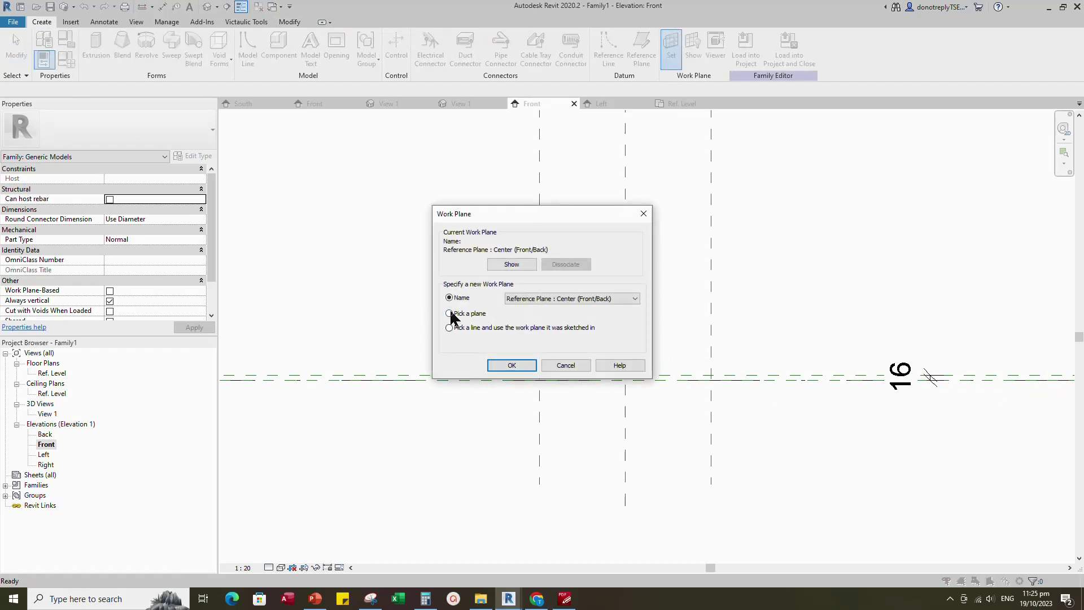
pyautogui.click(513, 367)
pyautogui.click(510, 381)
pyautogui.click(545, 409)
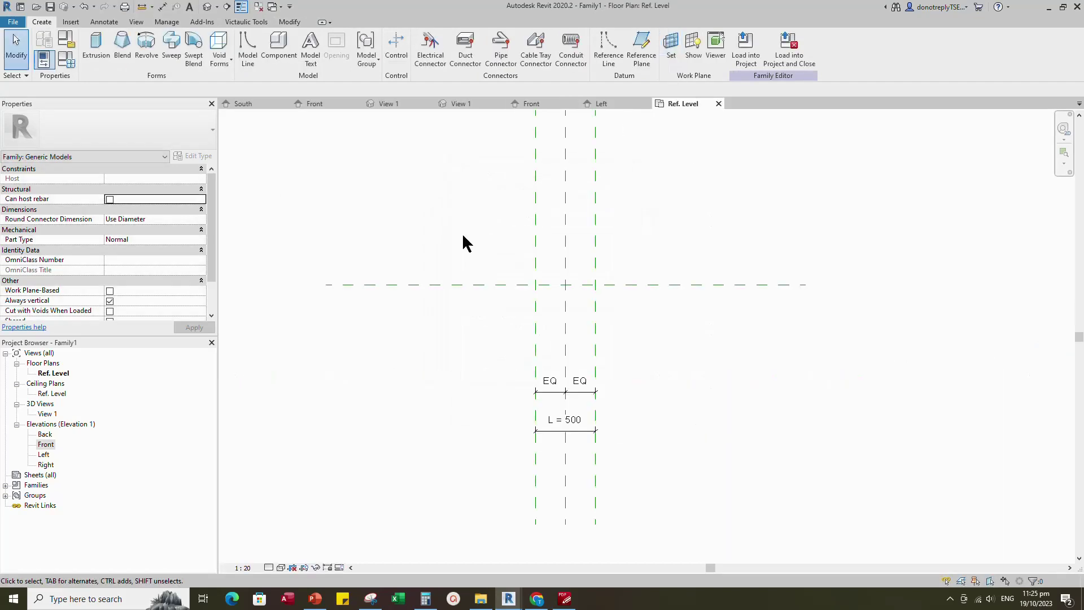
# - Start a Sweep and sketch a straight path along the horizontal center plane between the two outer reference planes
pyautogui.click(175, 52)
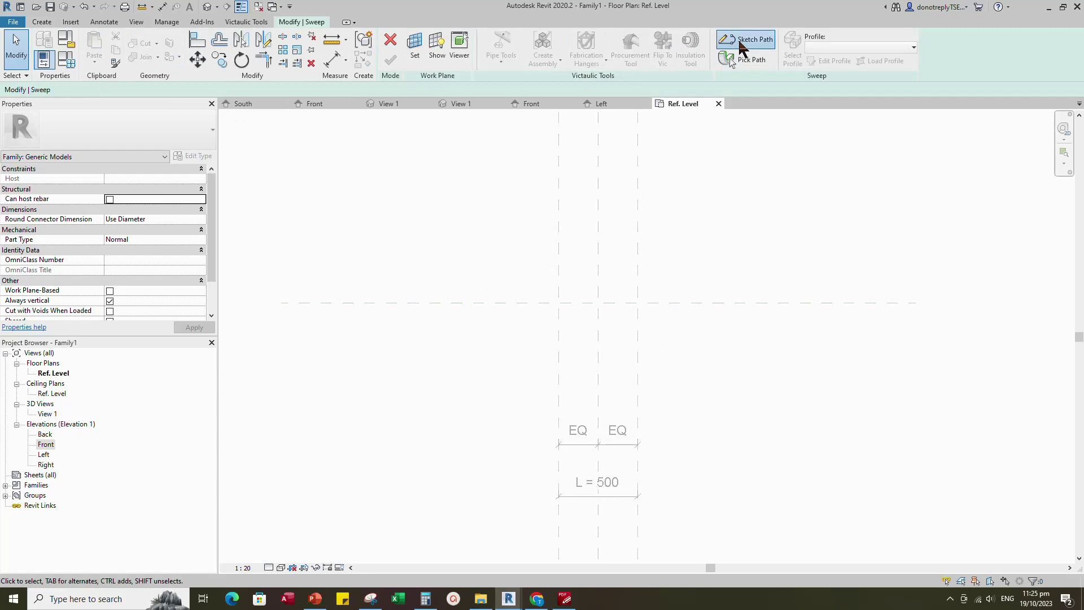
pyautogui.click(748, 42)
pyautogui.scroll(2, 580, 309)
pyautogui.click(551, 299)
pyautogui.click(666, 299)
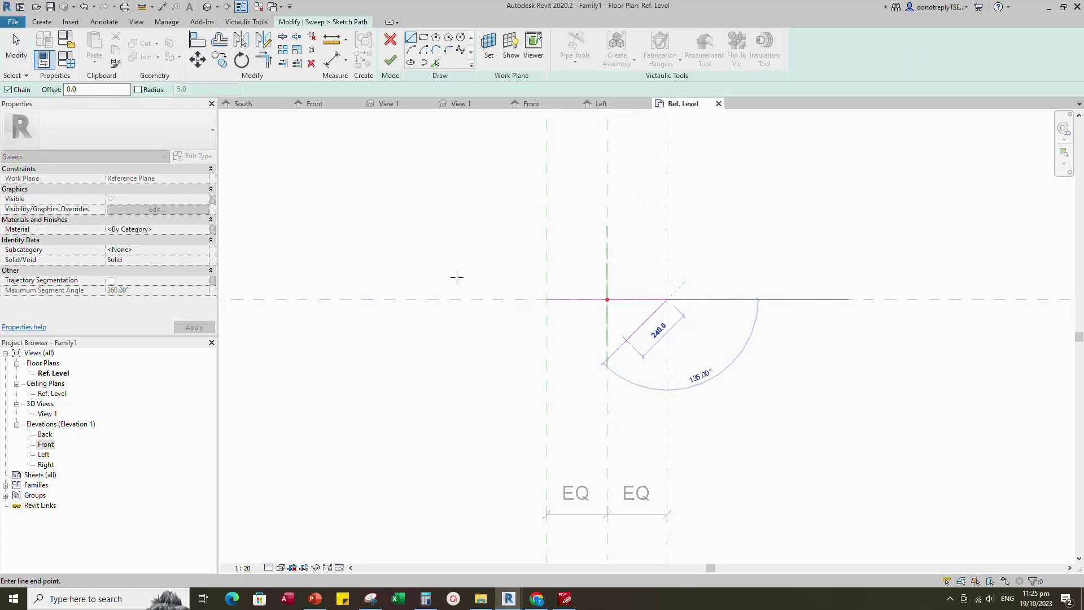
# - Align and lock the path's two ends to the outer planes and its line to the center plane, and finish the path
pyautogui.click(199, 41)
pyautogui.click(548, 252)
pyautogui.click(546, 299)
pyautogui.click(566, 356)
pyautogui.click(667, 274)
pyautogui.click(667, 300)
pyautogui.click(687, 357)
pyautogui.click(770, 299)
pyautogui.click(646, 299)
pyautogui.click(626, 319)
pyautogui.click(389, 62)
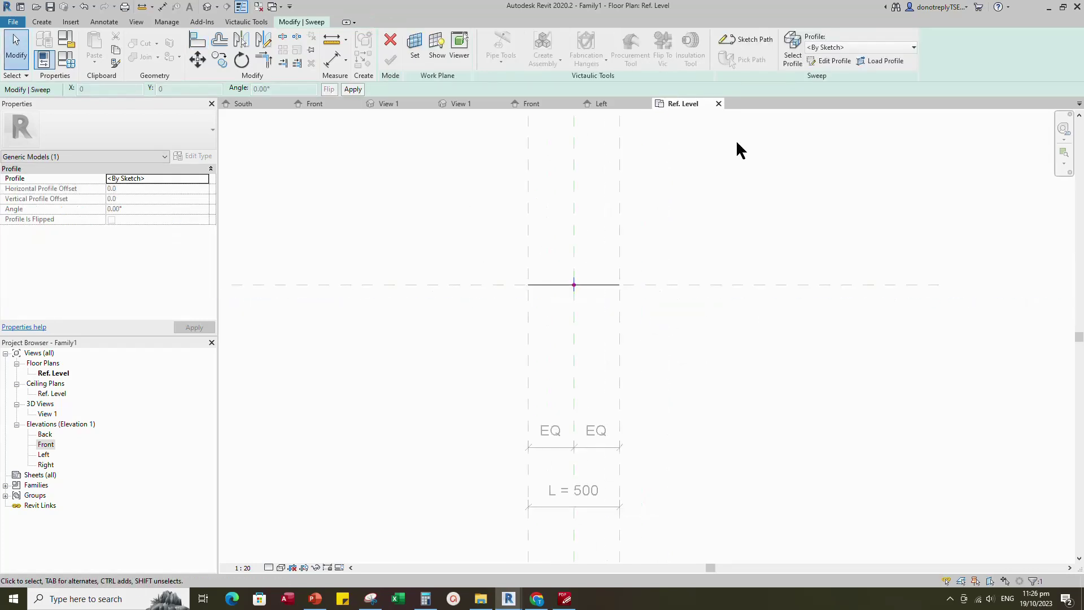
# - Edit the sweep profile in the Left elevation and sketch a circle of radius 16 mm centered on the path's plane intersection
pyautogui.click(834, 62)
pyautogui.click(546, 411)
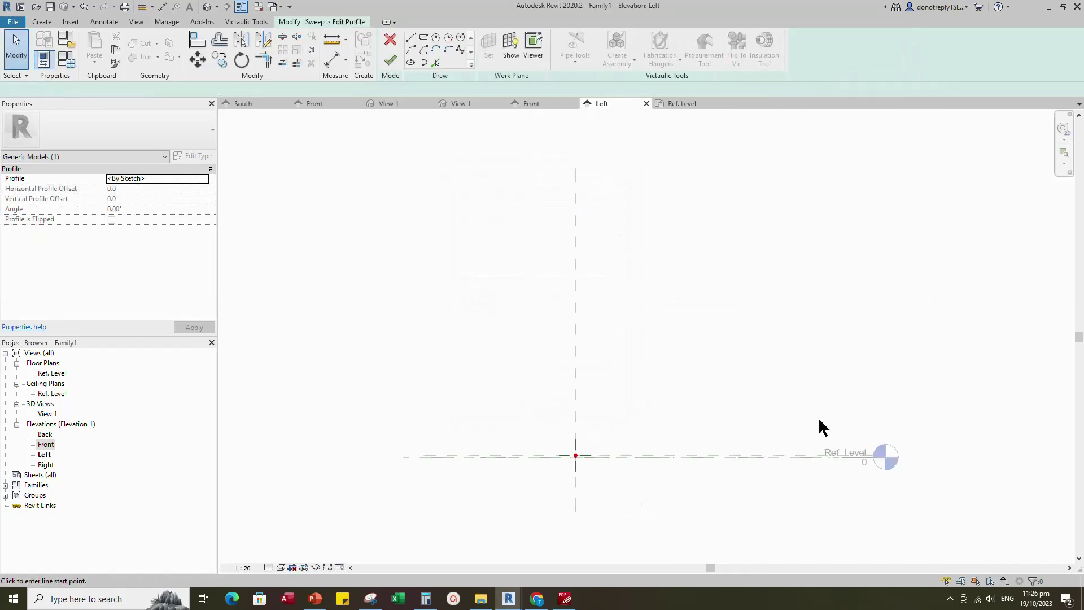
pyautogui.click(461, 37)
pyautogui.scroll(5, 493, 338)
pyautogui.click(493, 319)
pyautogui.scroll(2, 531, 320)
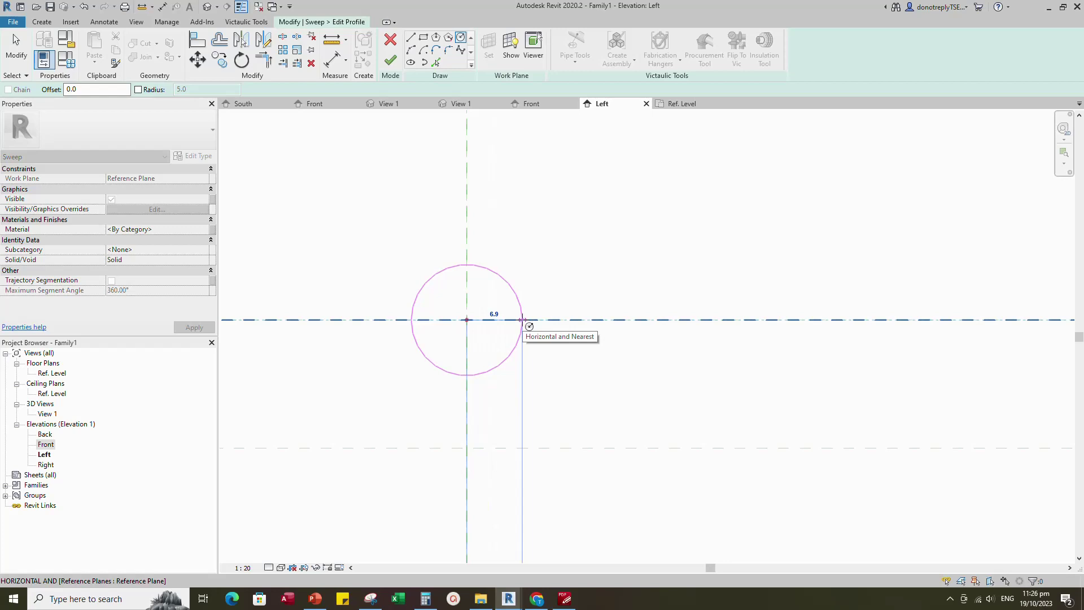
pyautogui.write('1')
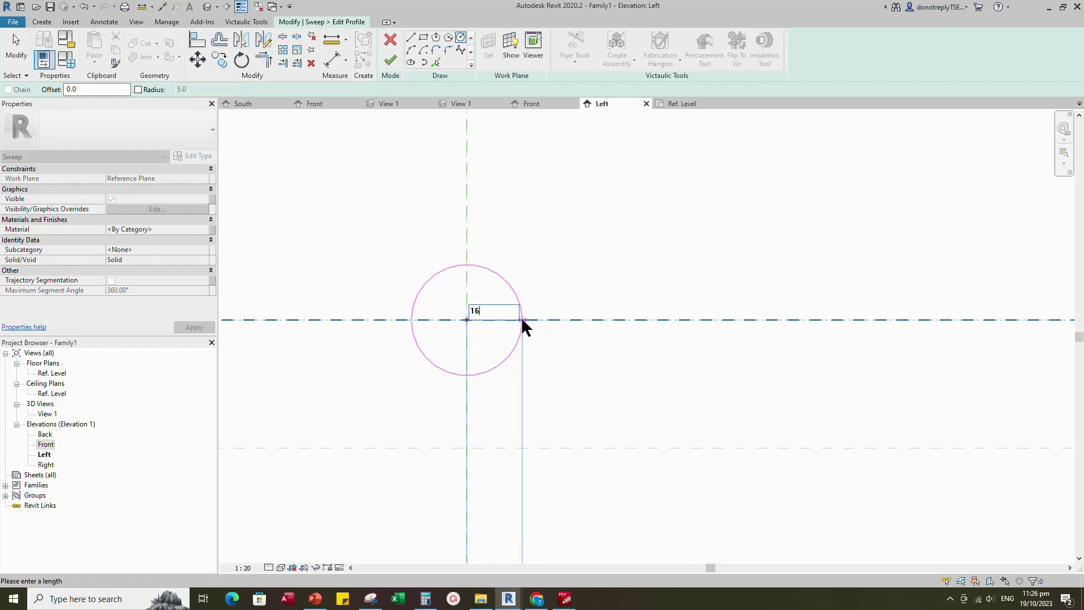
pyautogui.write('6')
pyautogui.press('Return')
pyautogui.scroll(-2, 515, 337)
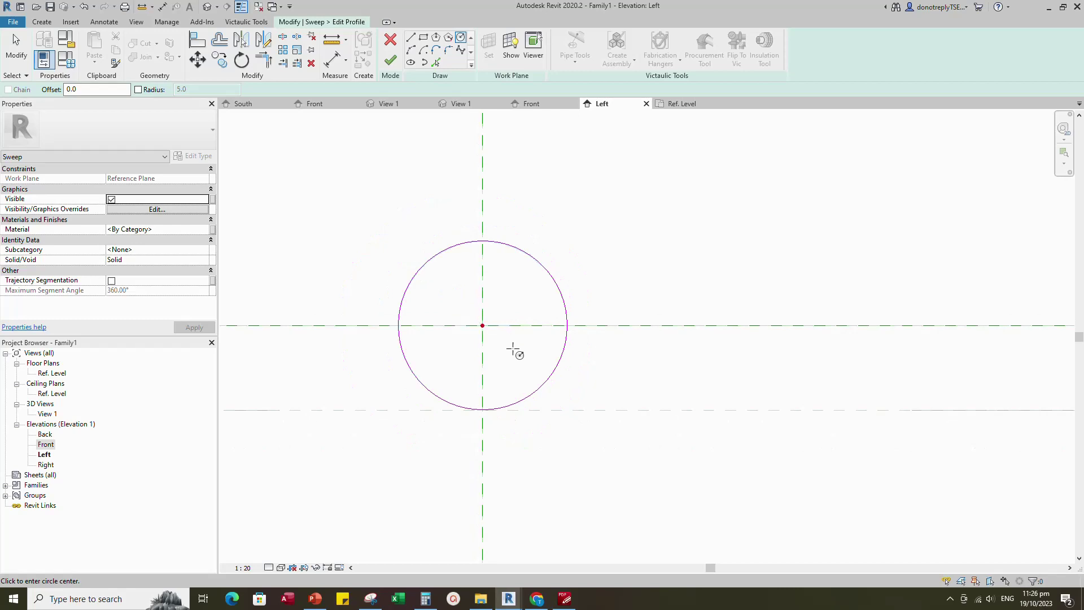
# - Show the circle's center mark and align and lock it to the vertical and horizontal reference planes
pyautogui.press('Escape')
pyautogui.press('Escape')
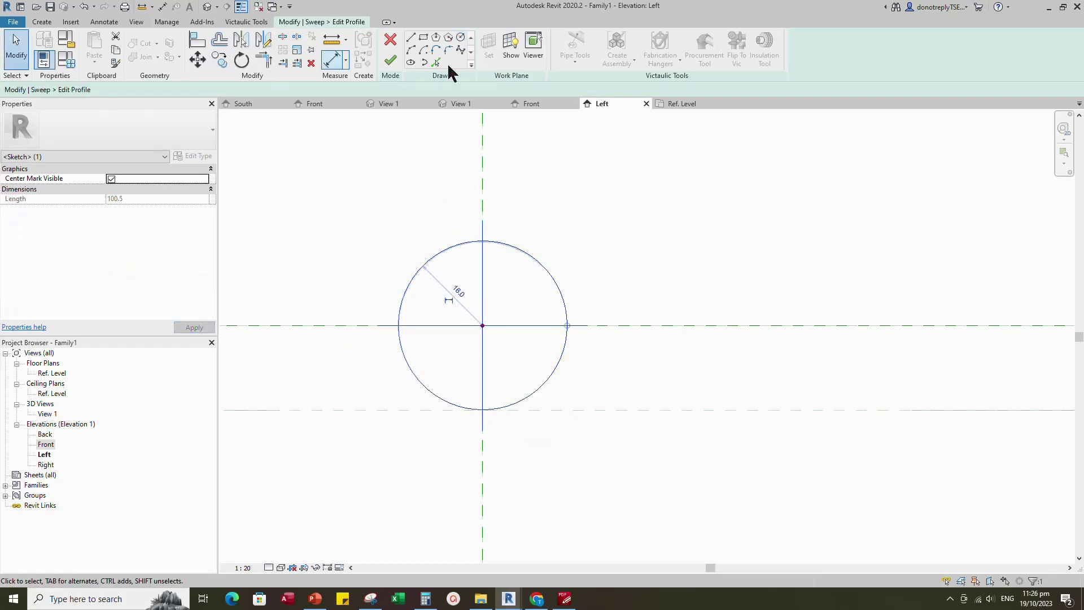
pyautogui.click(197, 39)
pyautogui.click(482, 172)
pyautogui.click(482, 325)
pyautogui.click(501, 356)
pyautogui.scroll(1, 784, 335)
pyautogui.scroll(-4, 780, 334)
pyautogui.scroll(3, 670, 337)
pyautogui.press('Escape')
pyautogui.scroll(2, 672, 340)
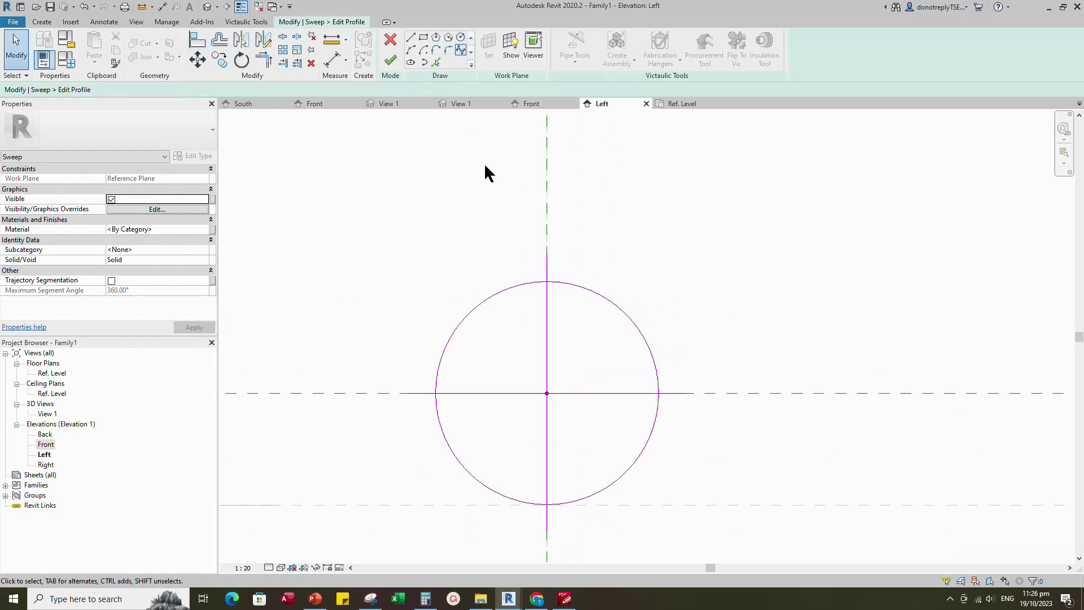
# - Add an inner circle offset 3 mm inside the first one, and finish the profile and the sweep
pyautogui.click(436, 63)
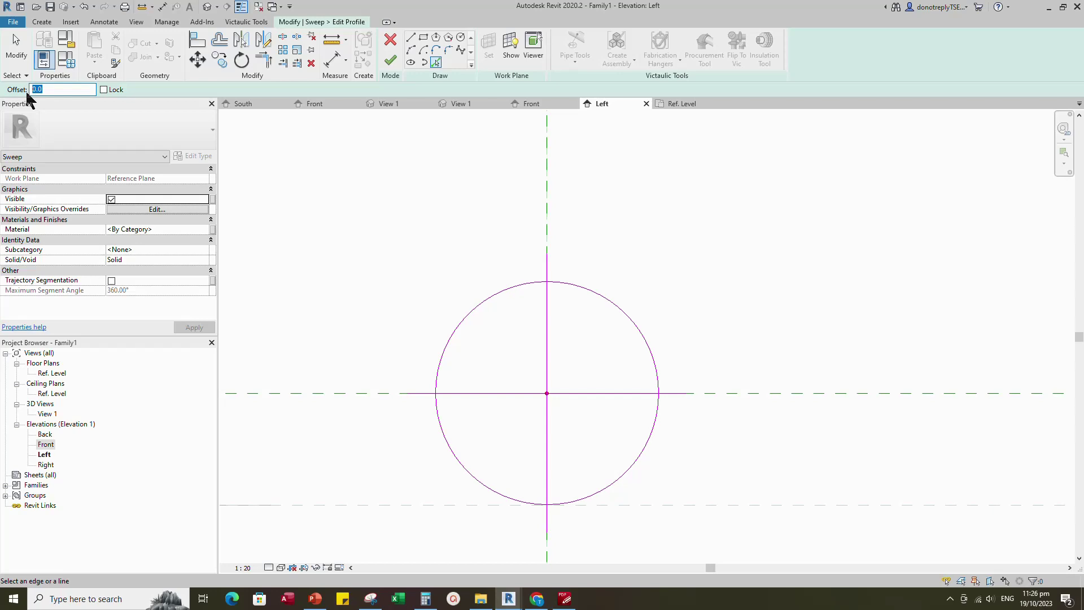
pyautogui.click(583, 290)
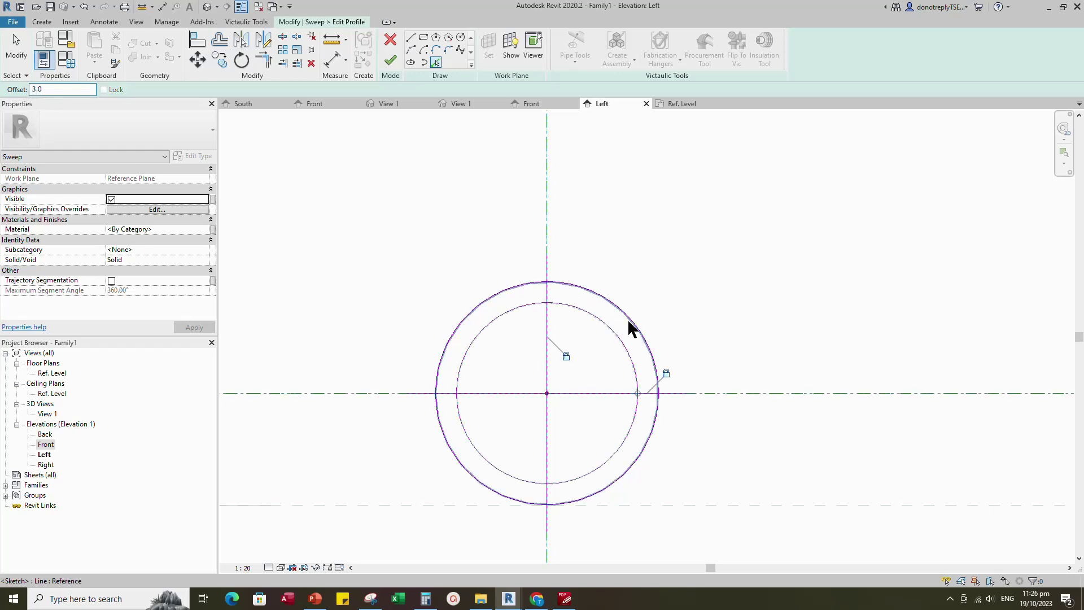
pyautogui.scroll(-1, 666, 389)
pyautogui.click(389, 63)
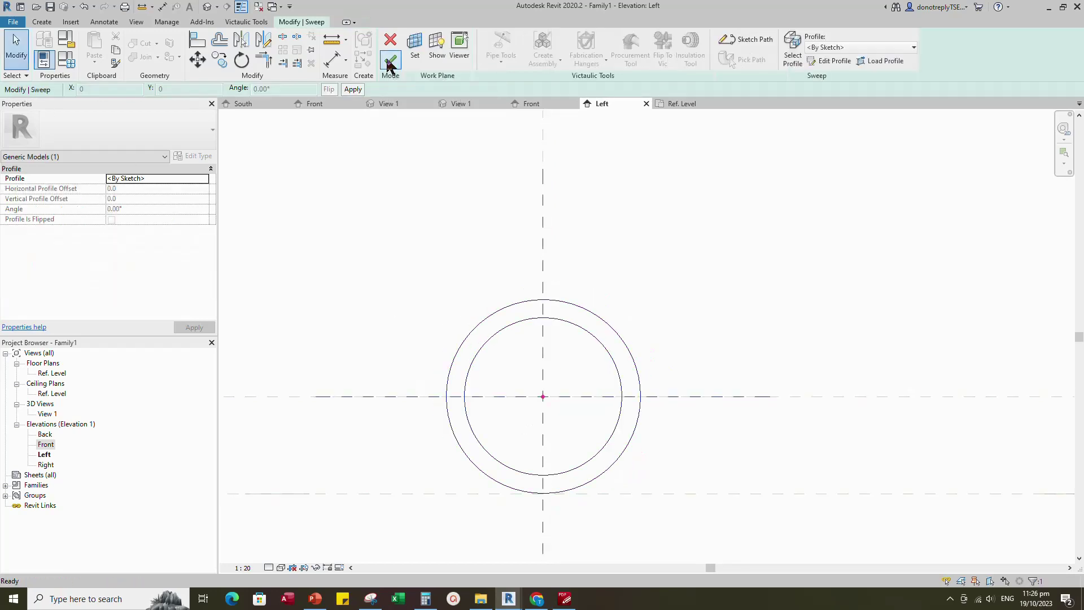
pyautogui.click(389, 61)
pyautogui.scroll(-3, 617, 315)
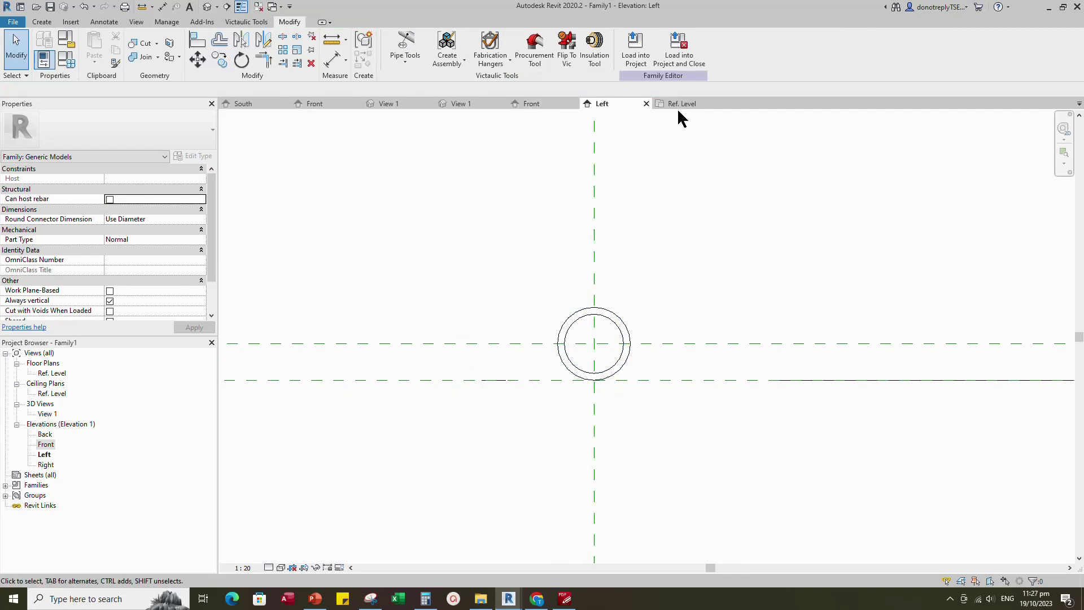
pyautogui.scroll(2, 467, 416)
pyautogui.scroll(-2, 468, 417)
# - In the Front elevation, add a horizontal reference plane offset 16 mm above the bar's center plane
pyautogui.click(531, 105)
pyautogui.scroll(2, 447, 382)
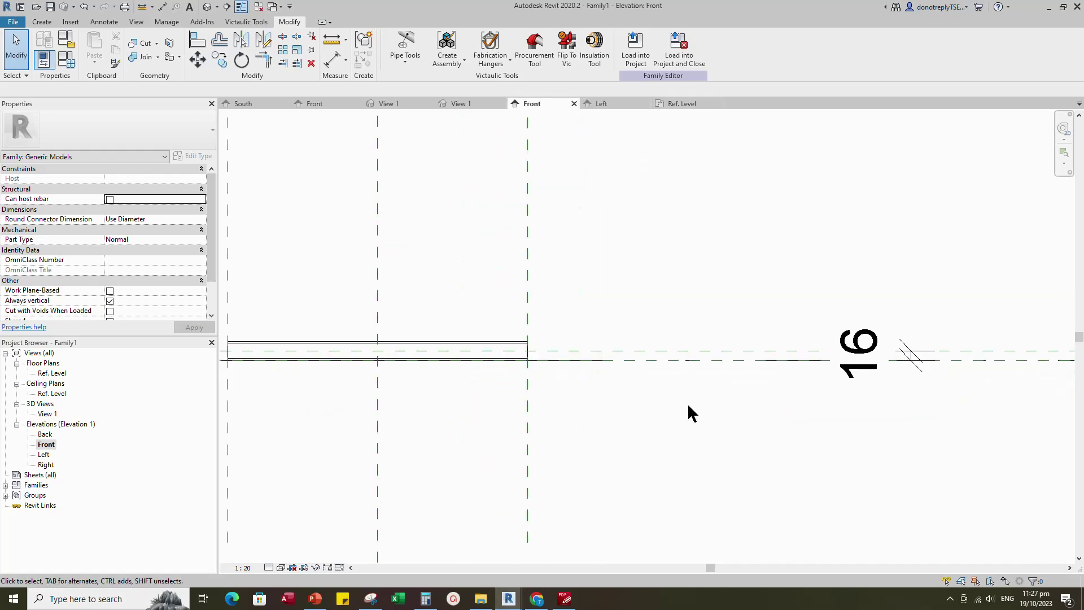
pyautogui.scroll(-1, 672, 390)
pyautogui.click(658, 360)
pyautogui.scroll(-1, 695, 423)
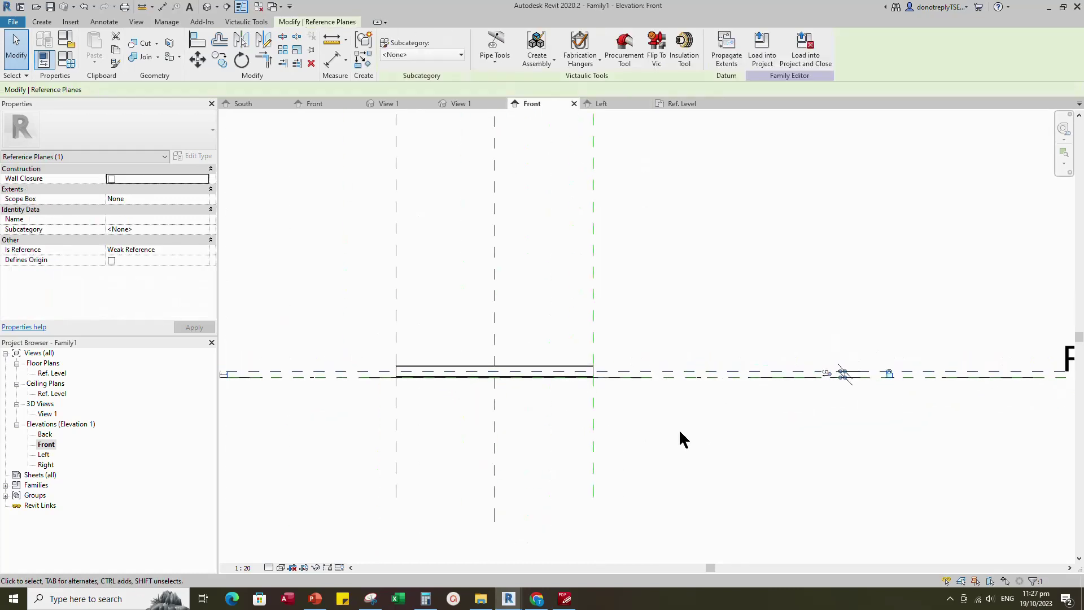
pyautogui.click(365, 61)
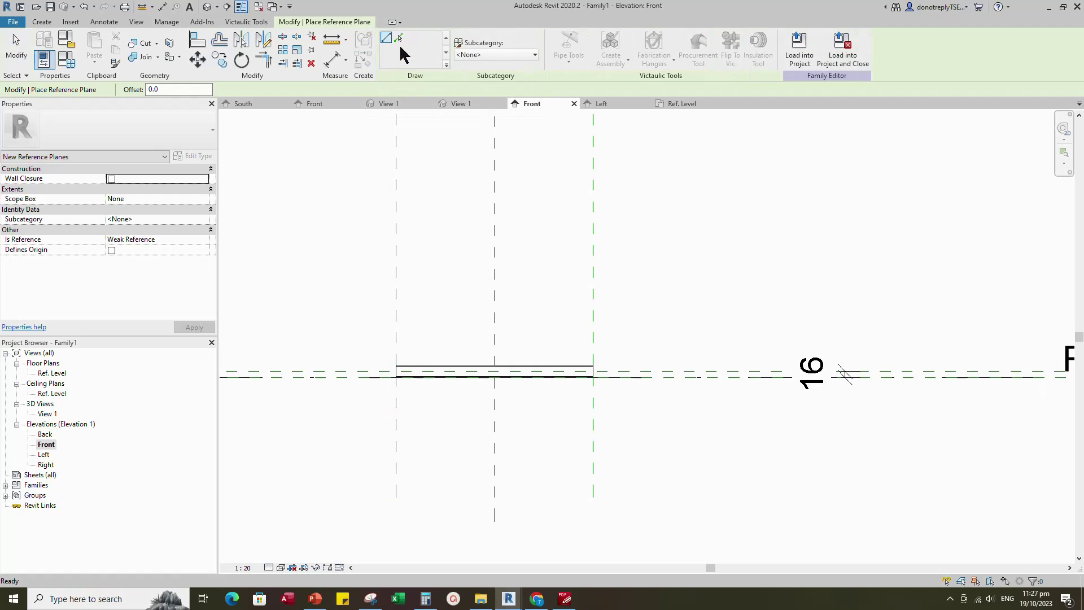
pyautogui.click(142, 90)
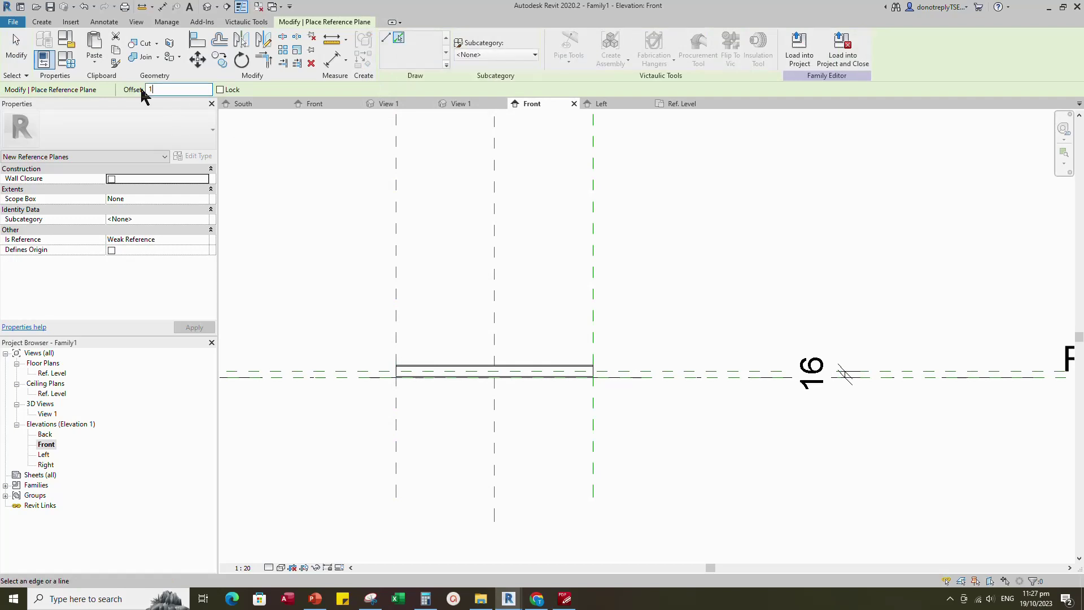
pyautogui.click(681, 366)
pyautogui.moveTo(838, 369); pyautogui.dragTo(715, 319, button='middle')
pyautogui.scroll(-1, 715, 319)
# - Unlock the 16 mm dimension, extend it to the new upper reference plane, and make its segments equal
pyautogui.press('d')
pyautogui.press('i')
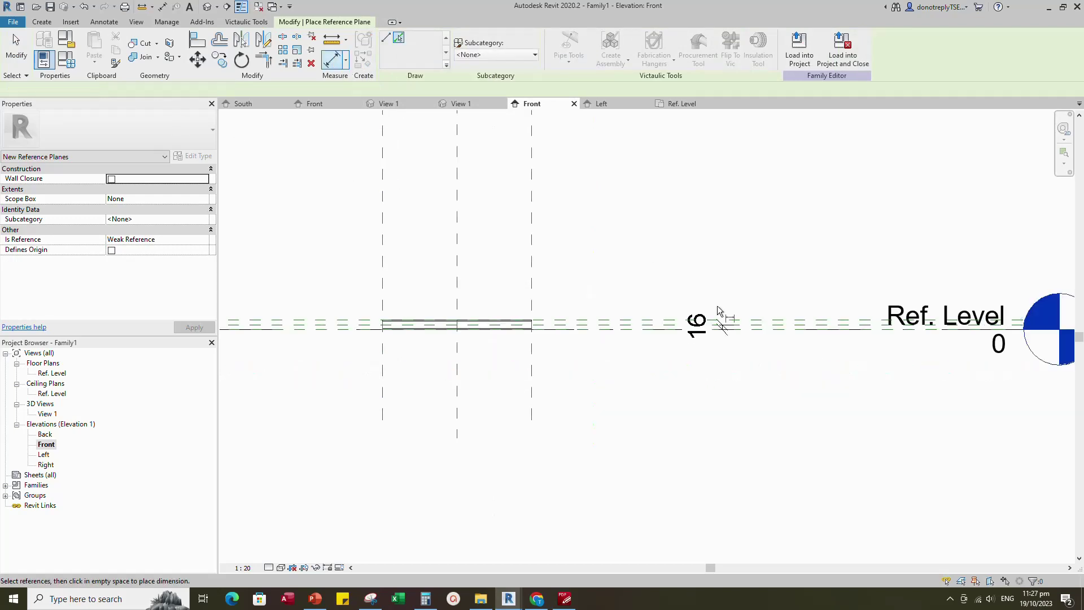
pyautogui.scroll(1, 694, 316)
pyautogui.press('Escape')
pyautogui.click(723, 336)
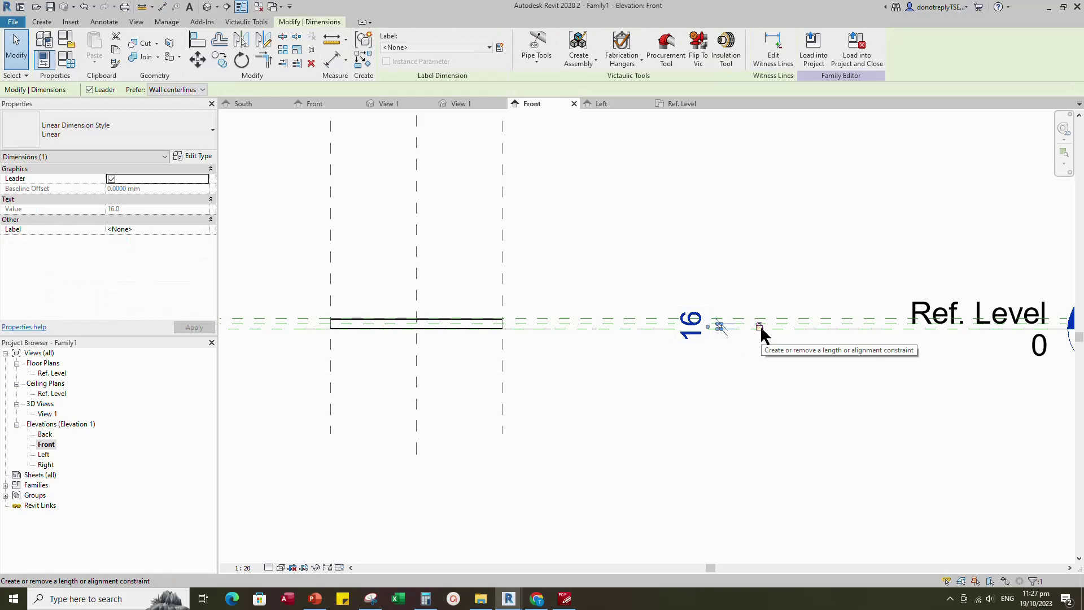
pyautogui.click(760, 326)
pyautogui.click(773, 49)
pyautogui.scroll(2, 734, 320)
pyautogui.click(726, 319)
pyautogui.click(712, 238)
pyautogui.click(841, 326)
# - Add an overall vertical dimension between the upper reference plane and the lowest horizontal reference
pyautogui.scroll(-1, 522, 153)
pyautogui.press('d')
pyautogui.press('i')
pyautogui.click(754, 298)
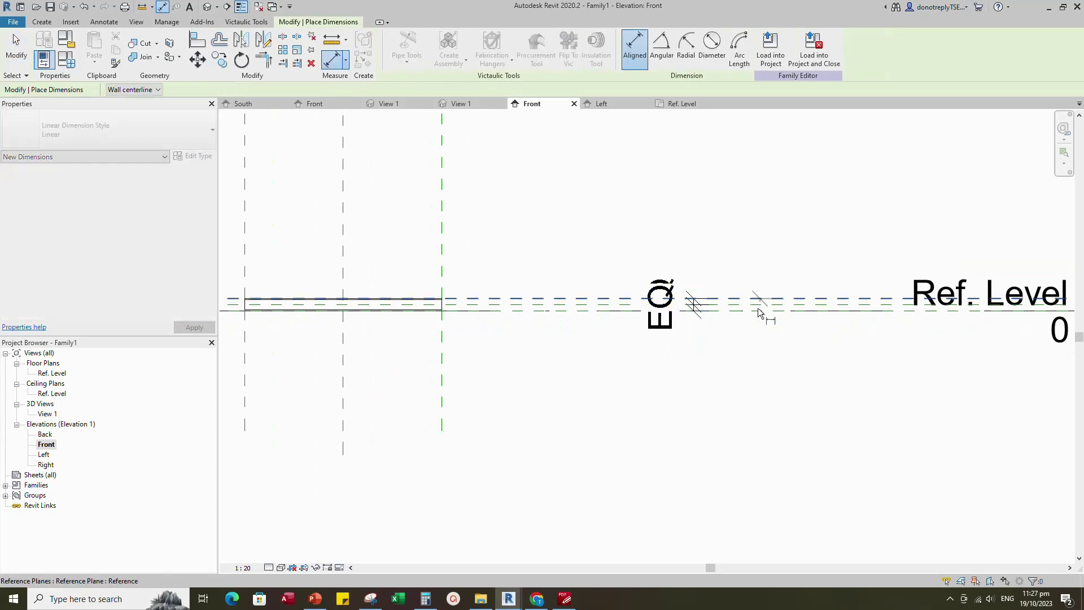
pyautogui.click(762, 311)
pyautogui.scroll(-1, 766, 333)
pyautogui.scroll(1, 796, 348)
pyautogui.click(807, 351)
pyautogui.scroll(-1, 869, 360)
pyautogui.press('Escape')
pyautogui.press('Escape')
pyautogui.scroll(1, 493, 356)
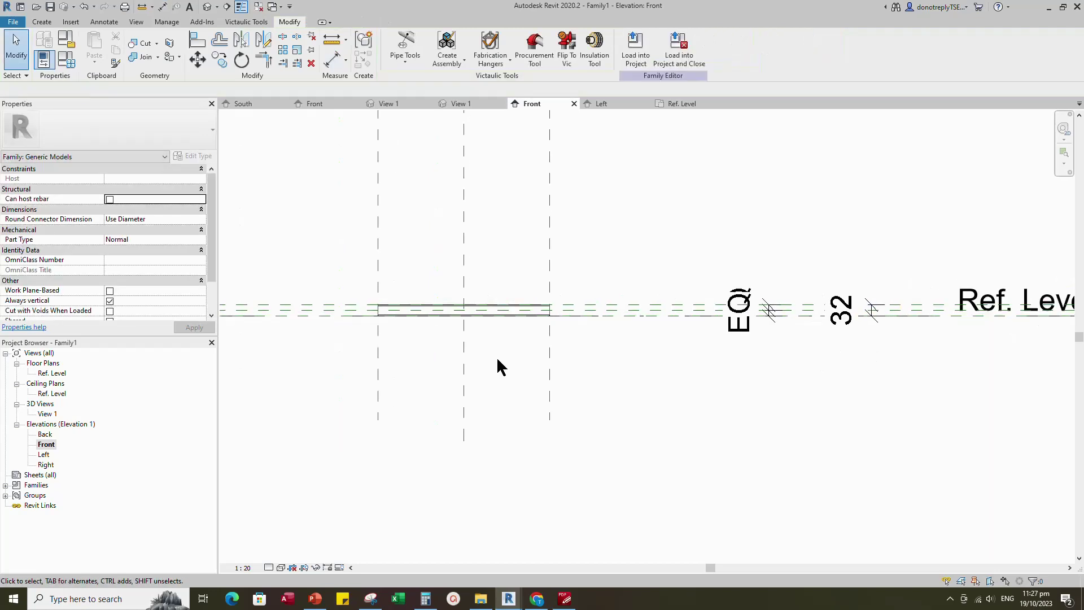
# - Shade the Front elevation and start a void extrusion with Ref. Level as work plane, sketching in the Ref. Level floor plan
pyautogui.click(280, 567)
pyautogui.click(299, 520)
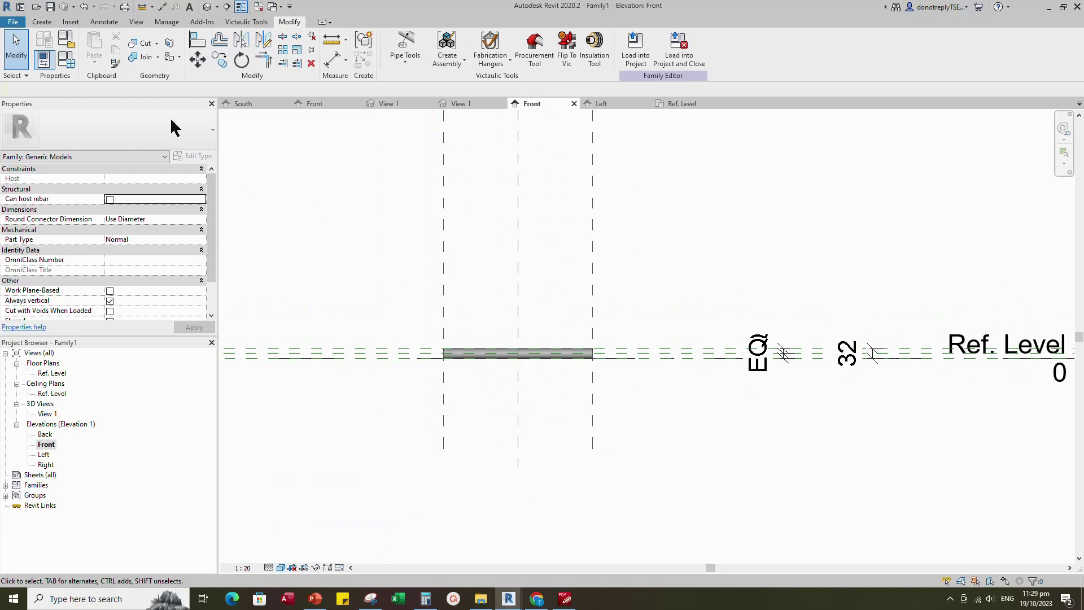
pyautogui.click(42, 22)
pyautogui.click(220, 57)
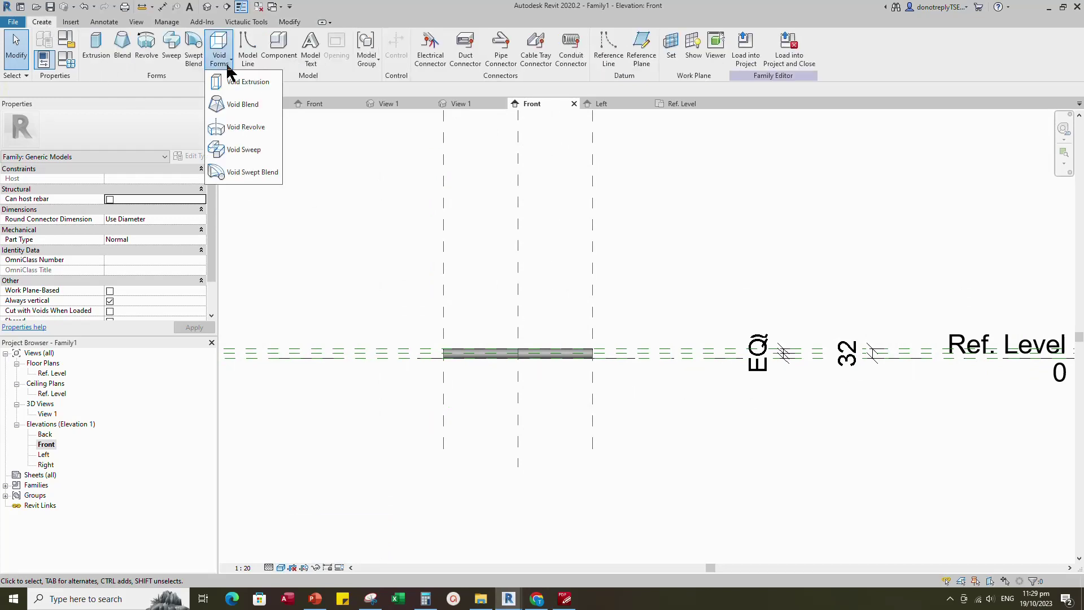
pyautogui.click(240, 81)
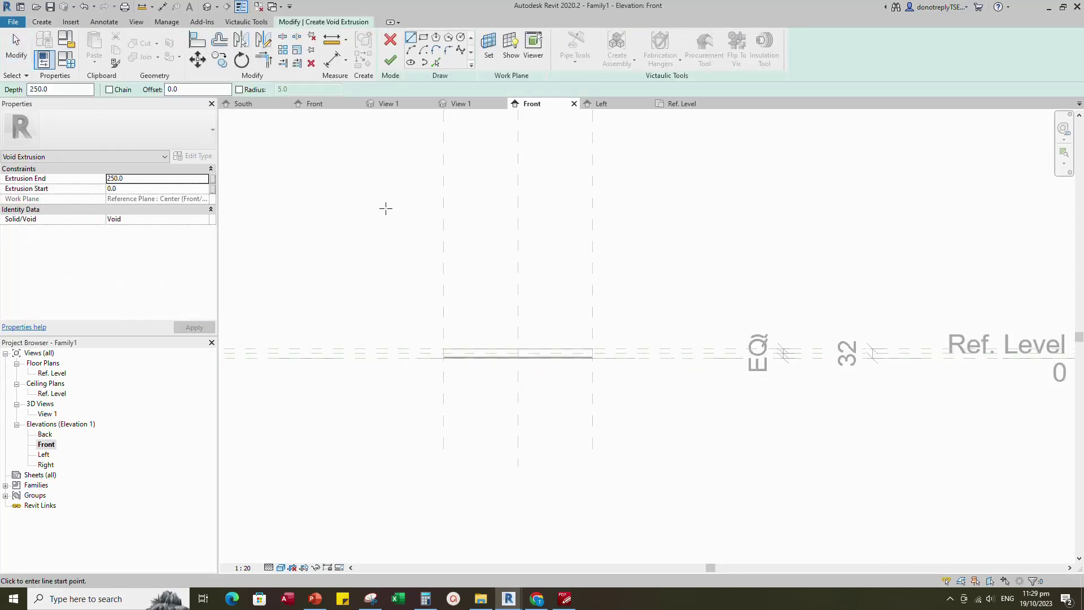
pyautogui.click(489, 52)
pyautogui.click(511, 365)
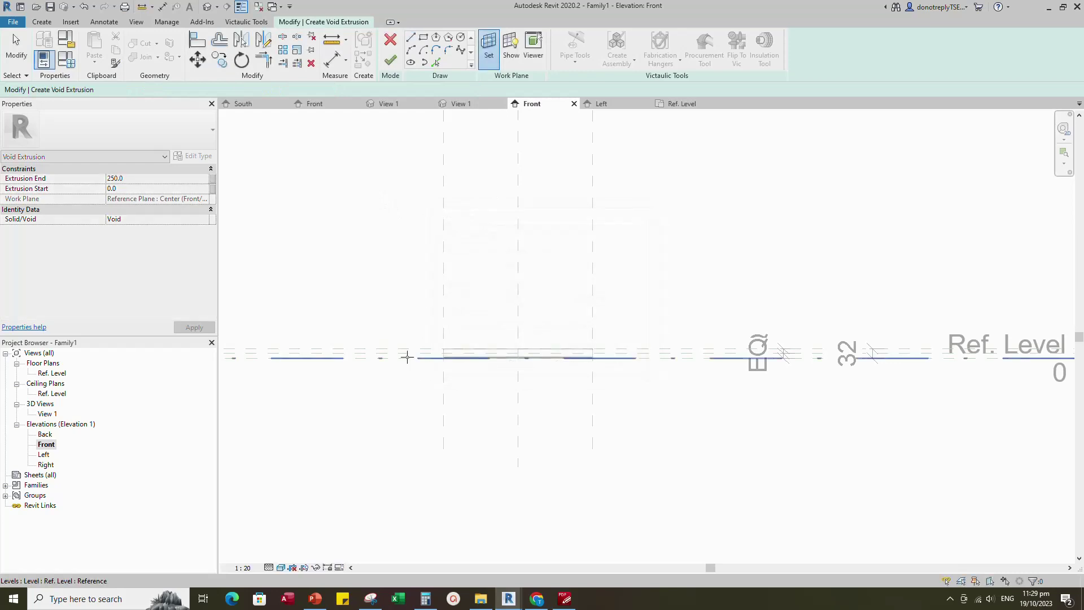
pyautogui.click(407, 355)
pyautogui.click(547, 412)
# - Sketch a circle of radius 24 mm centered where the left end plane meets the front/back center plane
pyautogui.click(459, 39)
pyautogui.click(519, 286)
pyautogui.scroll(1, 554, 285)
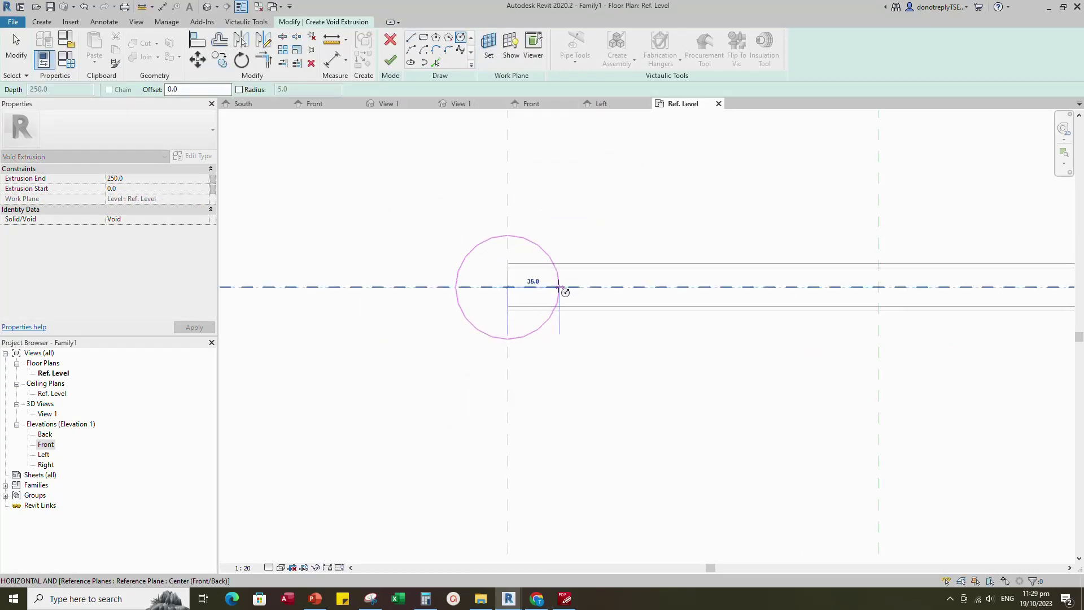
pyautogui.write('24')
pyautogui.press('Return')
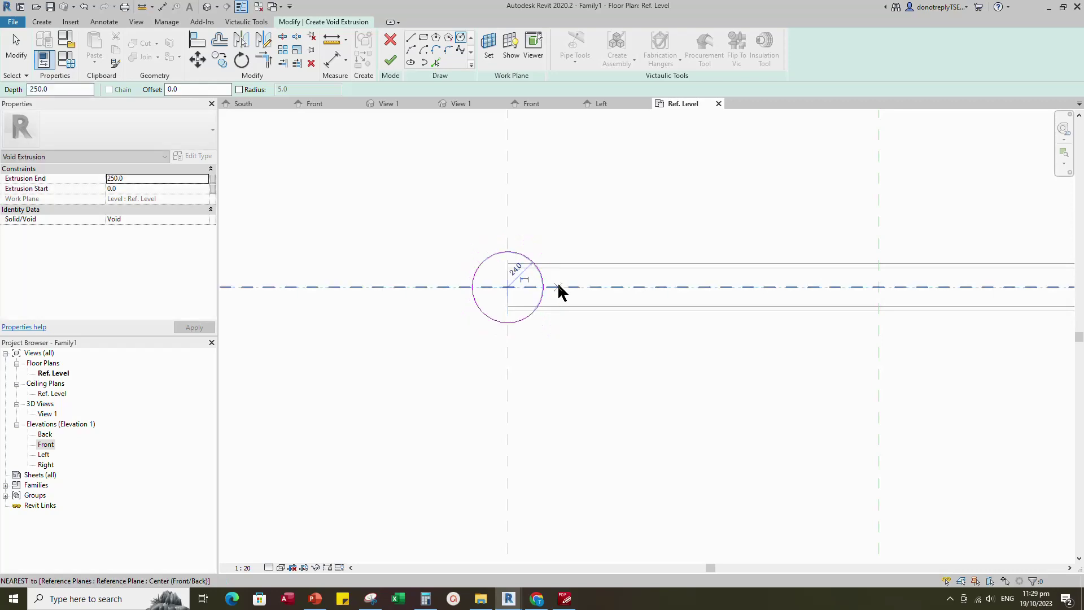
pyautogui.scroll(1, 537, 318)
pyautogui.press('Escape')
pyautogui.press('Escape')
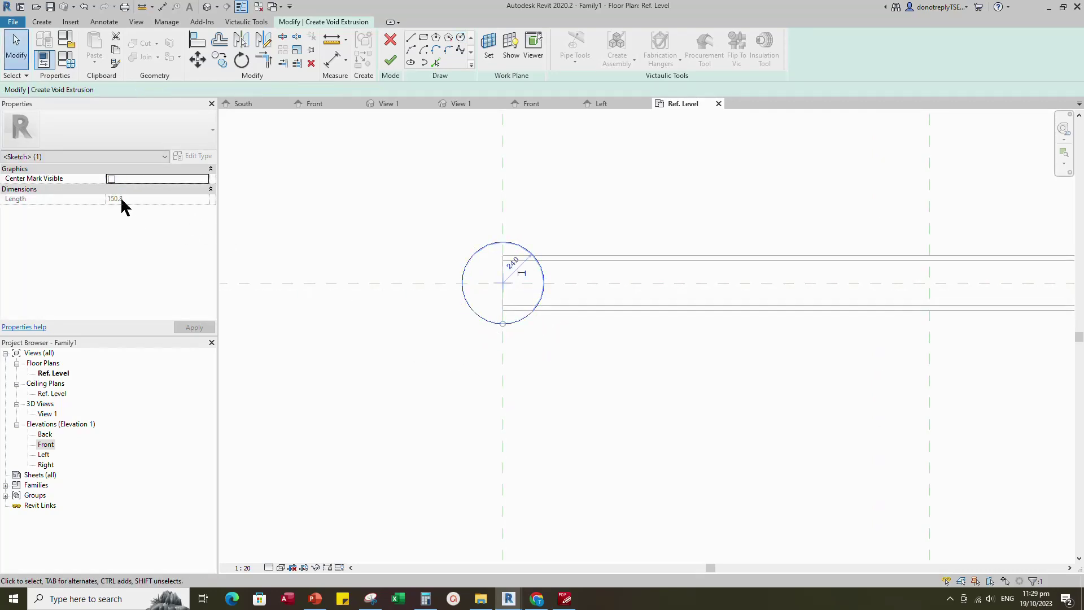
# - Show the void circle's center mark, align and lock it to the left end plane and front/back center plane, and finish the extrusion
pyautogui.click(202, 43)
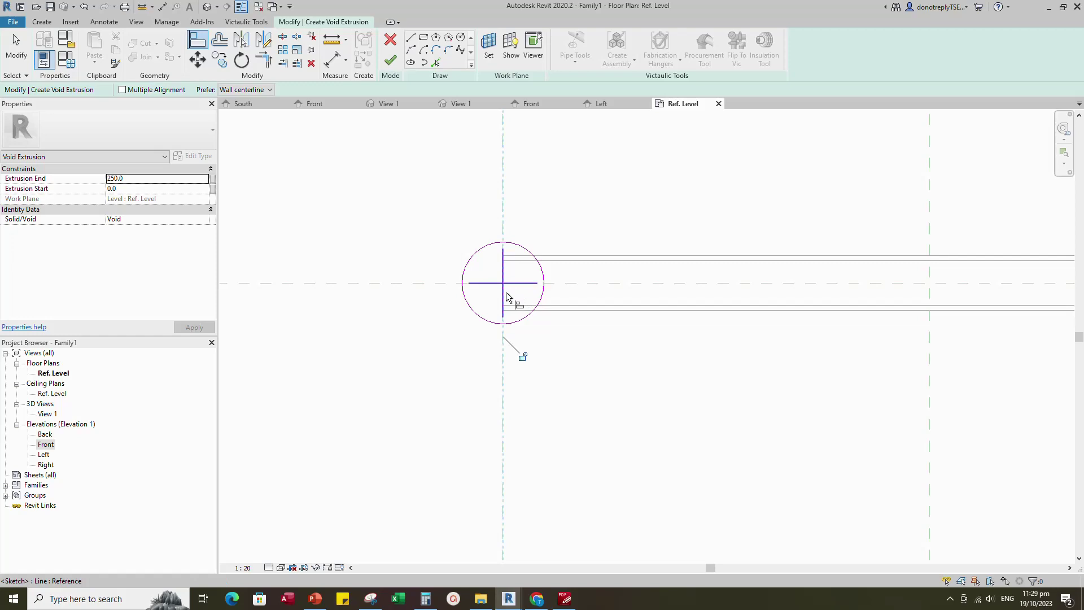
pyautogui.scroll(-1, 546, 354)
pyautogui.click(362, 292)
pyautogui.click(501, 291)
pyautogui.click(625, 312)
pyautogui.click(390, 61)
pyautogui.click(447, 161)
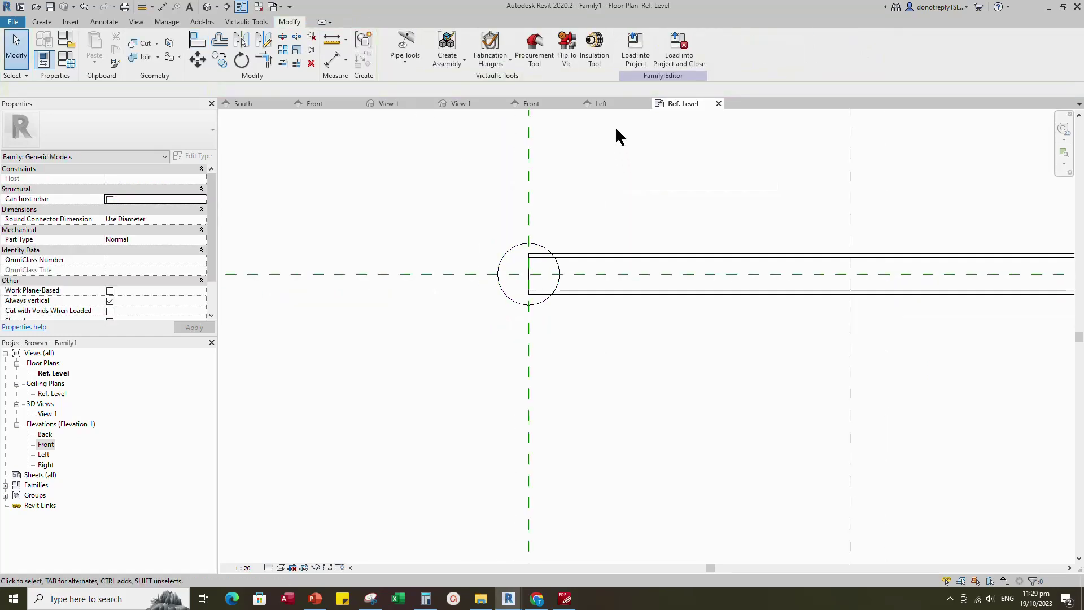
# - In the Front elevation, stretch the void extrusion so it spans from the Ref. Level to the upper reference plane
pyautogui.click(532, 103)
pyautogui.click(425, 425)
pyautogui.scroll(3, 429, 395)
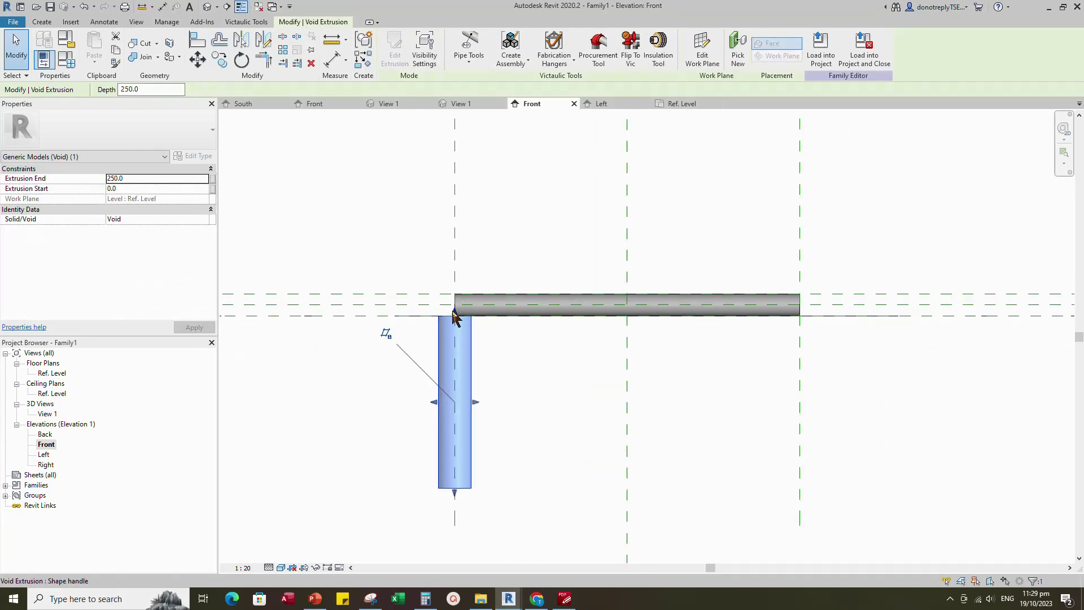
pyautogui.scroll(-1, 662, 295)
pyautogui.moveTo(482, 467); pyautogui.dragTo(560, 313)
pyautogui.click(611, 378)
pyautogui.scroll(-2, 590, 381)
pyautogui.scroll(3, 544, 359)
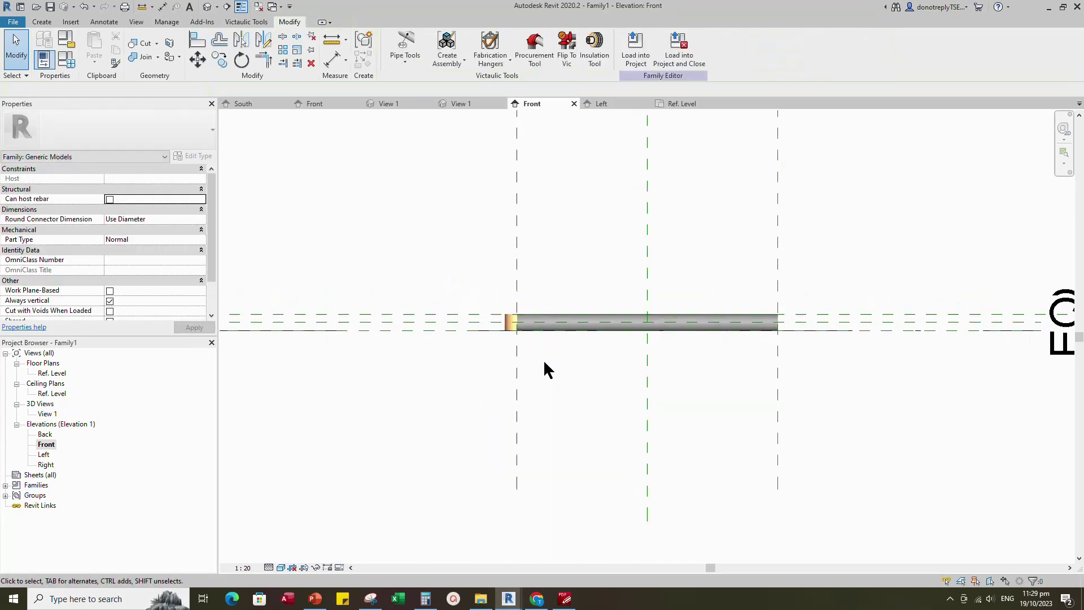
# - Cut the hollow bar's left end with the void extrusion
pyautogui.click(149, 45)
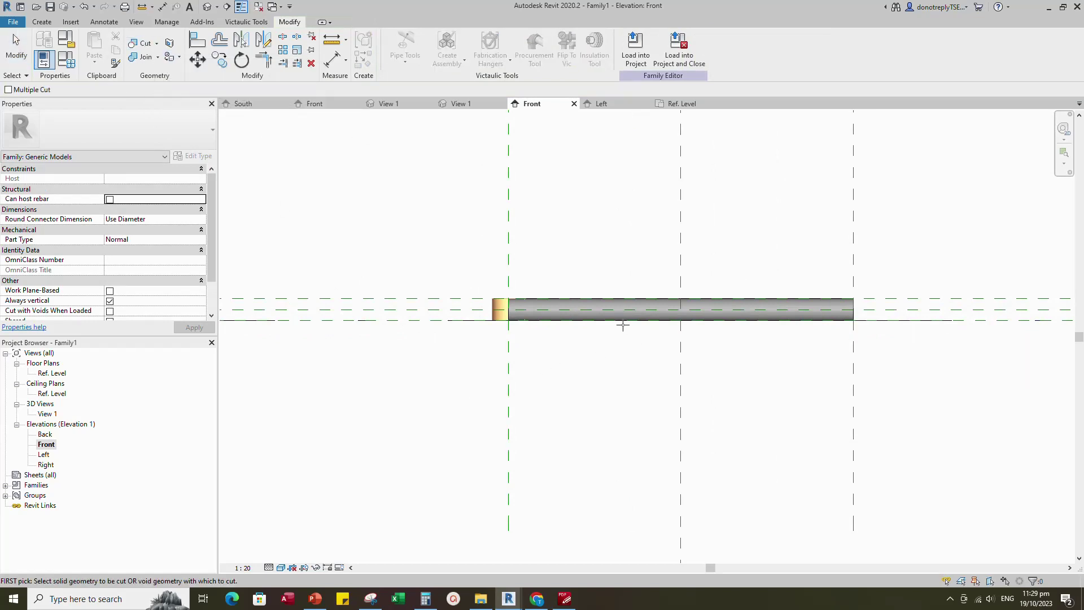
pyautogui.scroll(-1, 570, 412)
pyautogui.press('Escape')
pyautogui.scroll(-1, 578, 413)
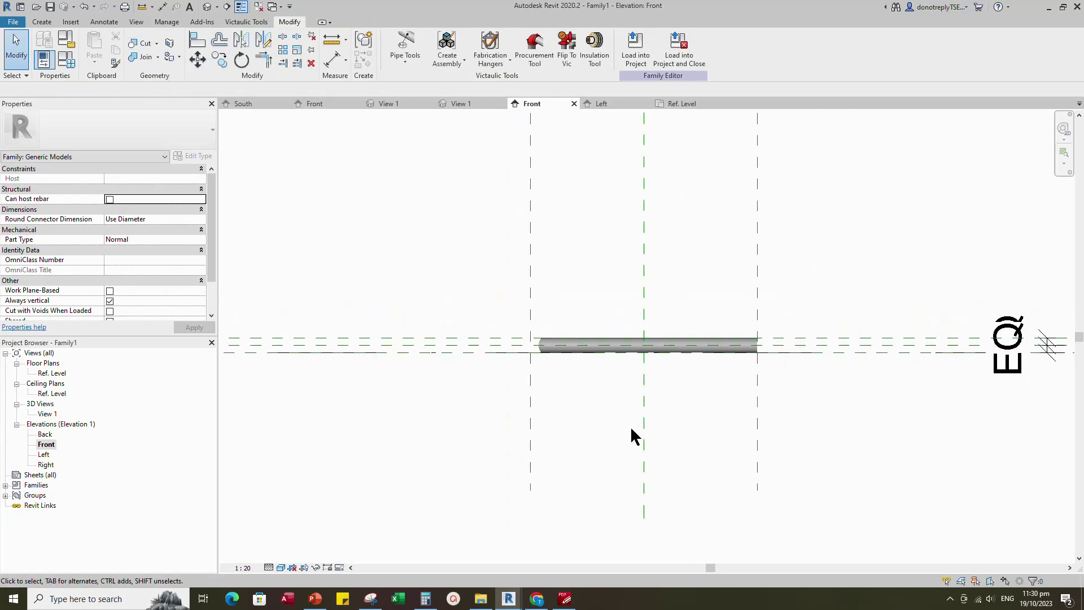
pyautogui.scroll(2, 536, 360)
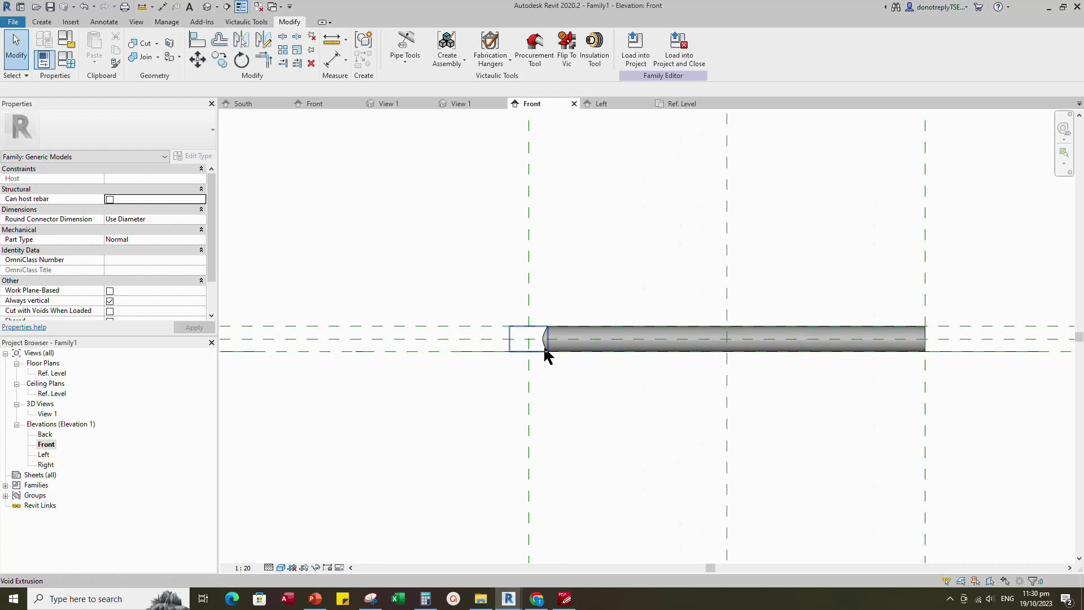
# - Mirror the void extrusion about the vertical center plane to the bar's right end
pyautogui.click(542, 350)
pyautogui.scroll(-1, 536, 356)
pyautogui.click(242, 42)
pyautogui.click(697, 260)
pyautogui.click(790, 465)
pyautogui.scroll(1, 791, 465)
pyautogui.moveTo(791, 465); pyautogui.dragTo(722, 515, button='middle')
# - In the Ref. Level plan, edit the mirrored void, align and lock its circle center to the right end and front/back center planes, and finish
pyautogui.click(688, 104)
pyautogui.scroll(2, 726, 338)
pyautogui.click(755, 352)
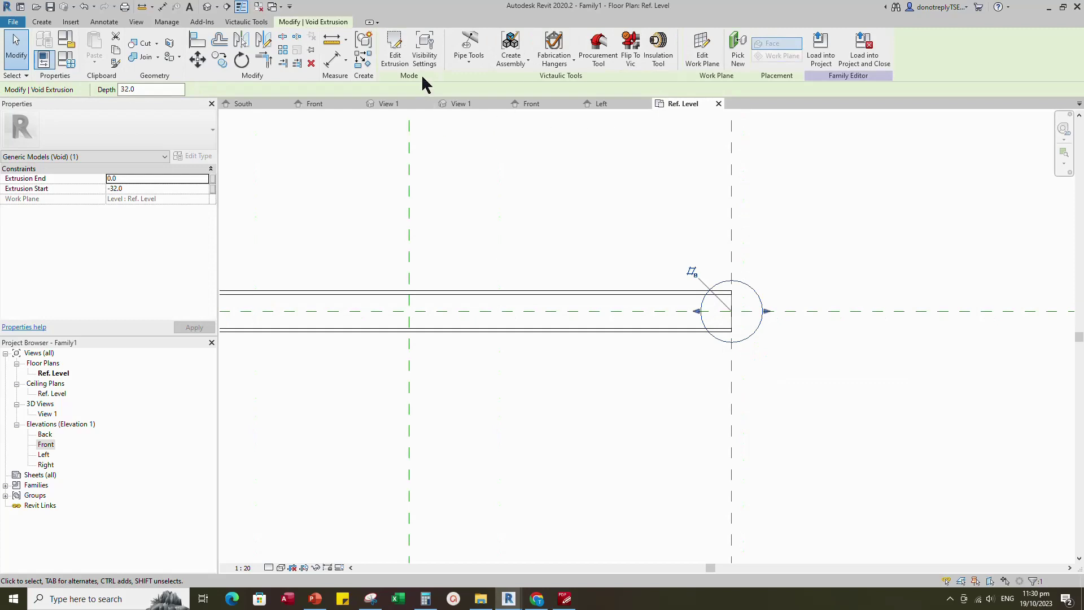
pyautogui.click(395, 51)
pyautogui.click(206, 48)
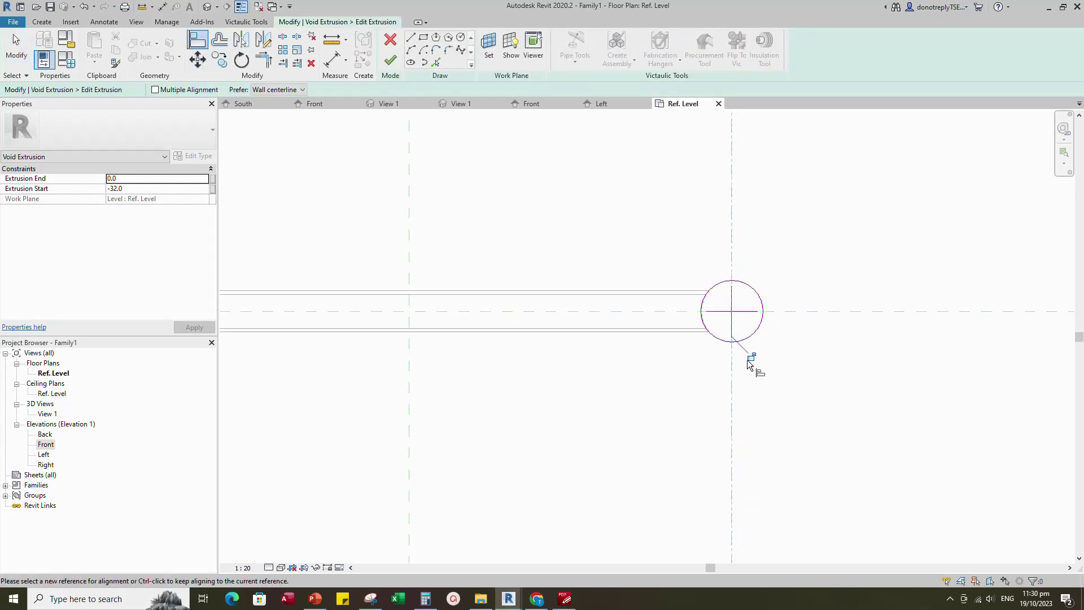
pyautogui.click(943, 312)
pyautogui.click(754, 313)
pyautogui.click(626, 331)
pyautogui.scroll(-1, 633, 347)
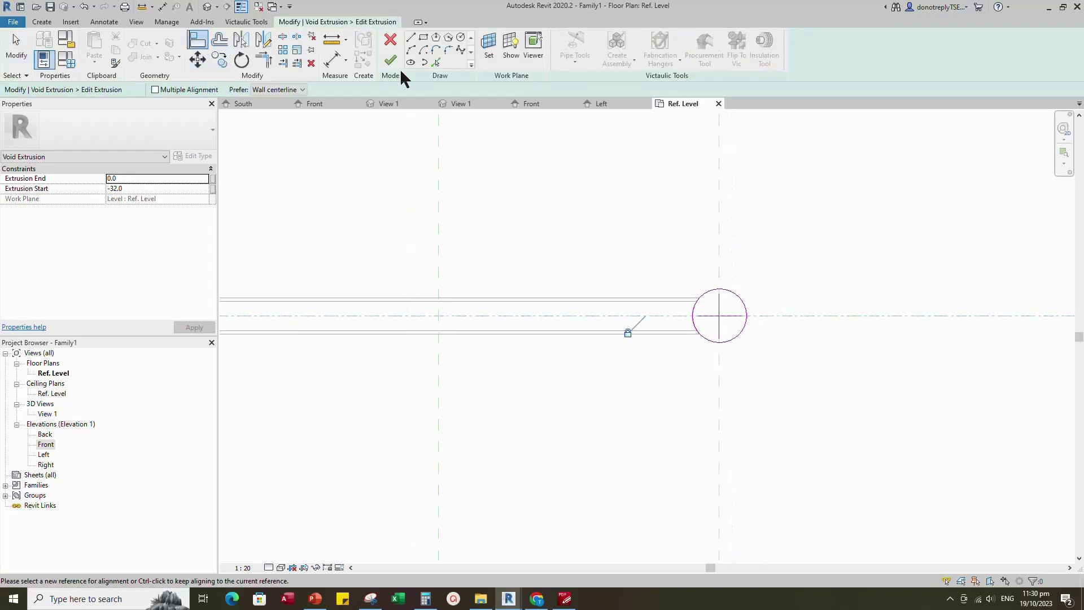
pyautogui.click(391, 61)
pyautogui.click(513, 168)
pyautogui.scroll(-2, 790, 280)
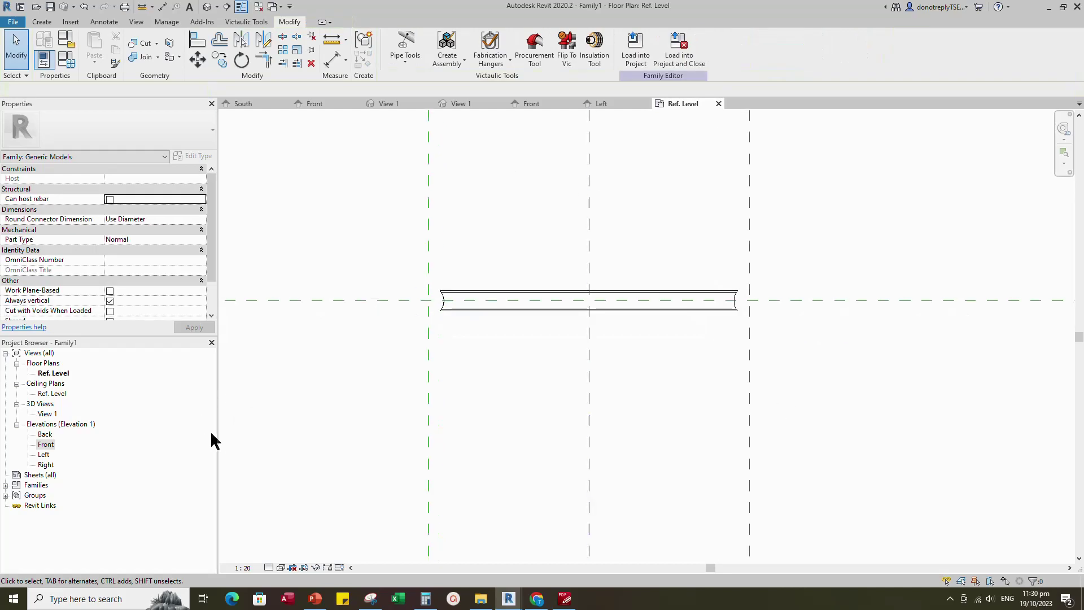
# - Open the 3D view of the bar in an isometric orientation with Shaded visual style and Fine detail level
pyautogui.doubleClick(56, 416)
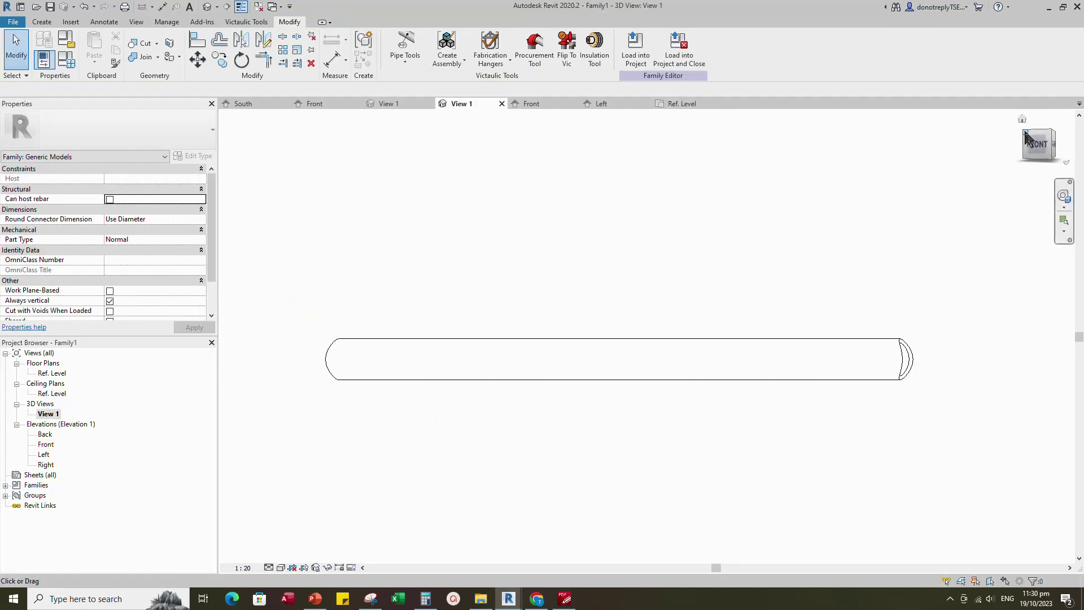
pyautogui.click(281, 567)
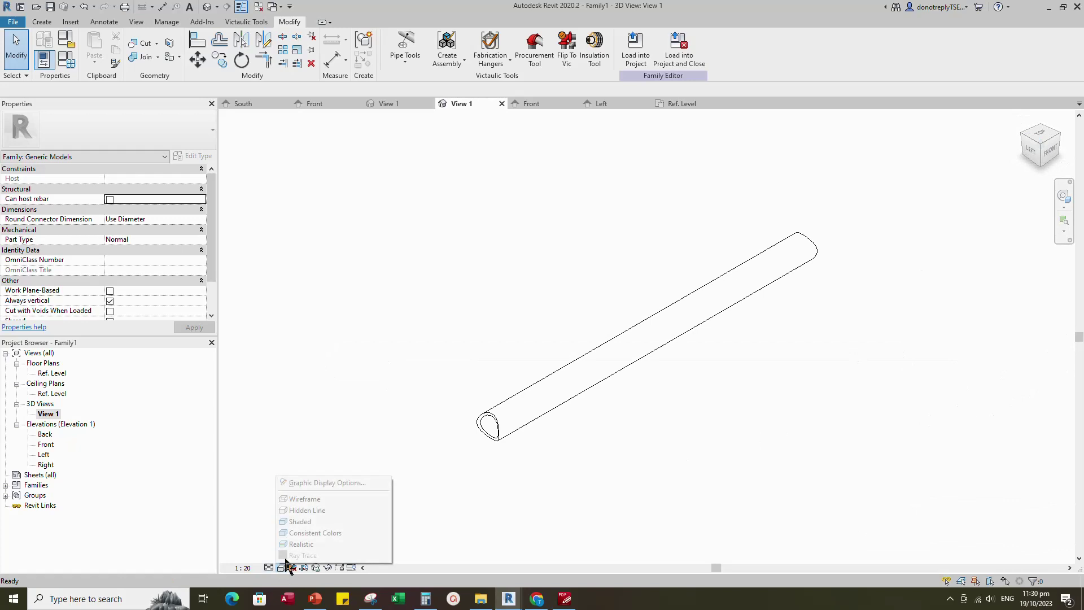
pyautogui.click(296, 521)
pyautogui.click(269, 567)
pyautogui.click(285, 556)
pyautogui.scroll(1, 553, 465)
pyautogui.scroll(3, 552, 465)
pyautogui.scroll(-3, 553, 465)
pyautogui.keyDown('shift'); pyautogui.moveTo(605, 472); pyautogui.dragTo(655, 493, button='middle'); pyautogui.keyUp('shift')
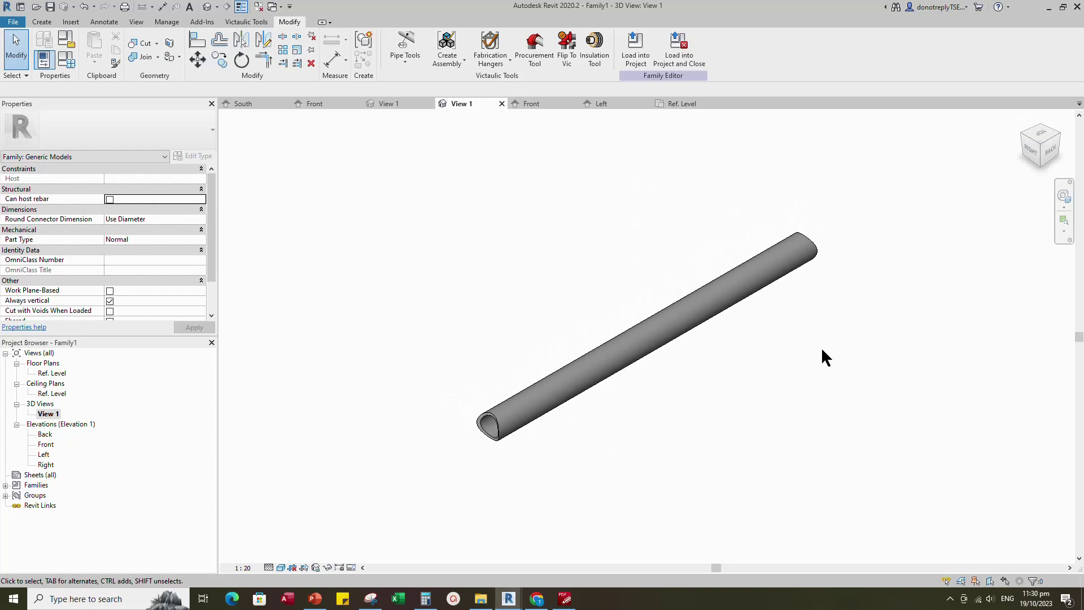
# - Create a type family parameter named Material and associate it with the sweep's material
pyautogui.click(694, 325)
pyautogui.click(214, 232)
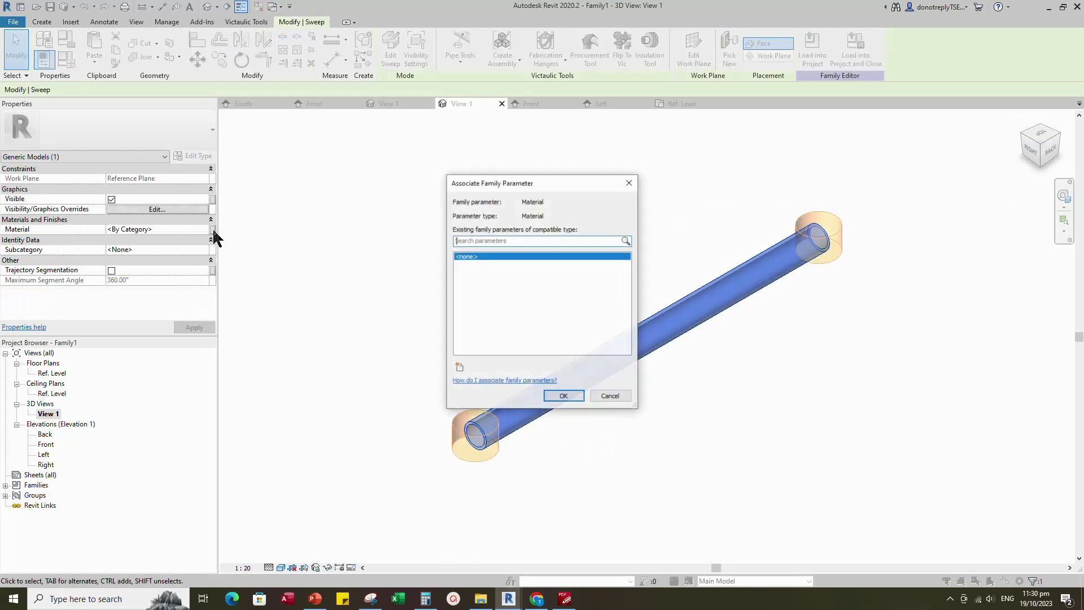
pyautogui.click(458, 368)
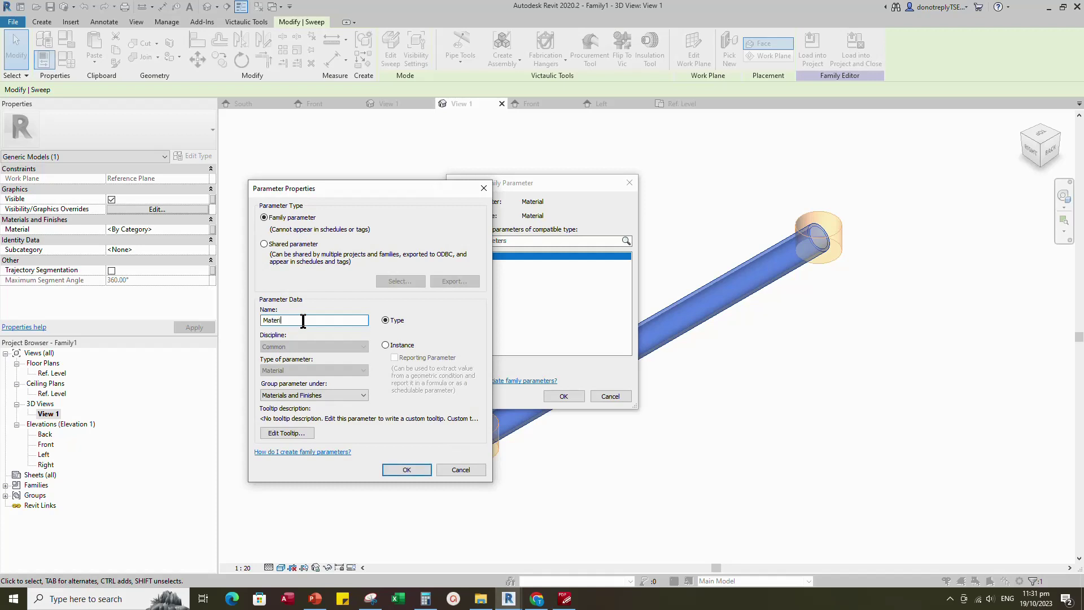
pyautogui.click(405, 468)
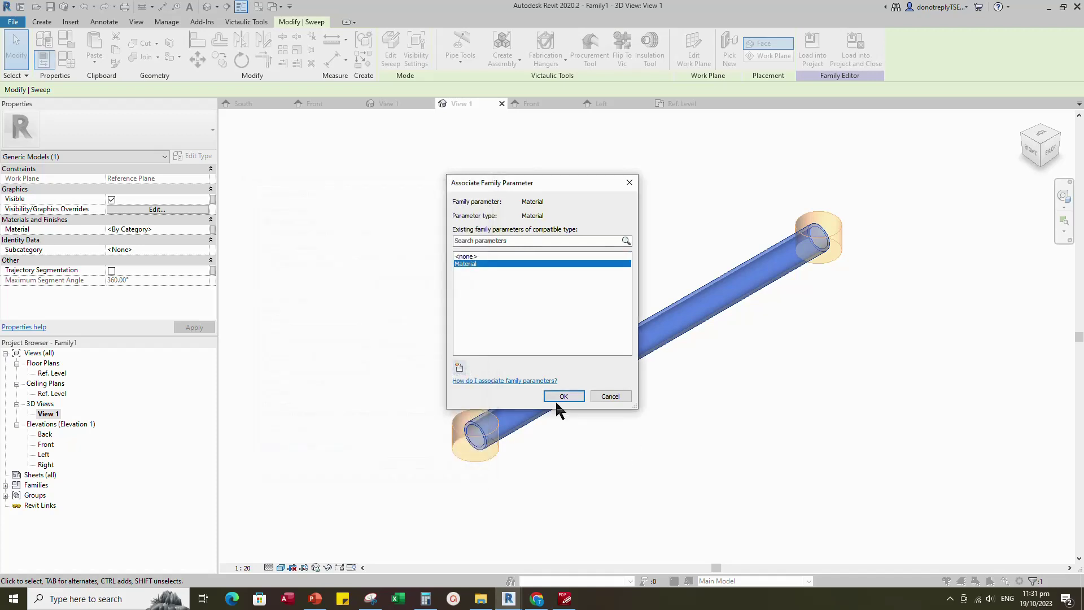
pyautogui.click(563, 396)
pyautogui.click(605, 496)
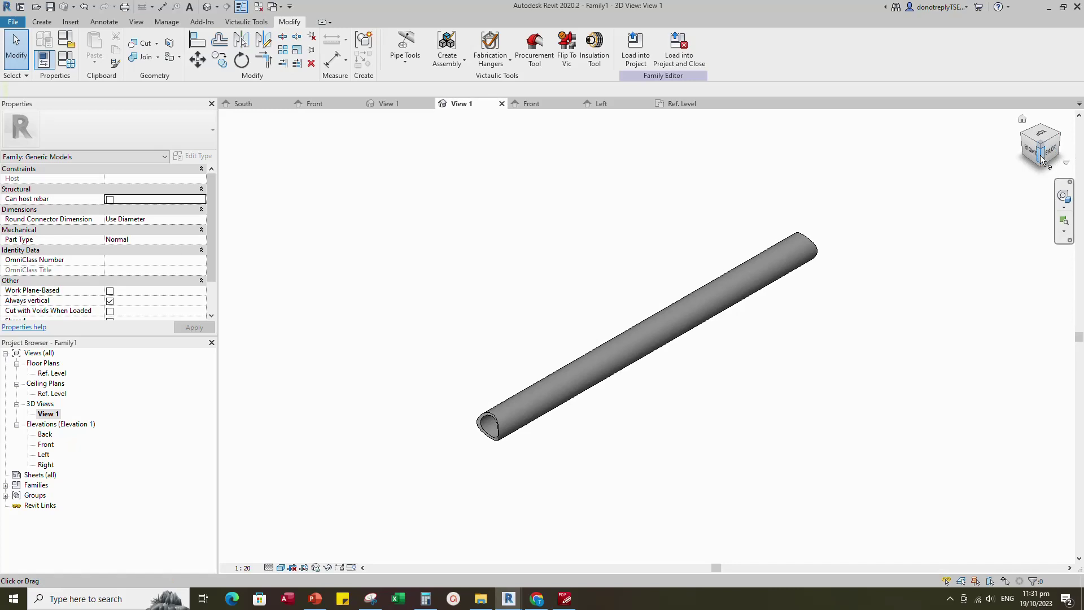
# - Save the bar family in the Documents folder under the file name Stepper
pyautogui.click(259, 7)
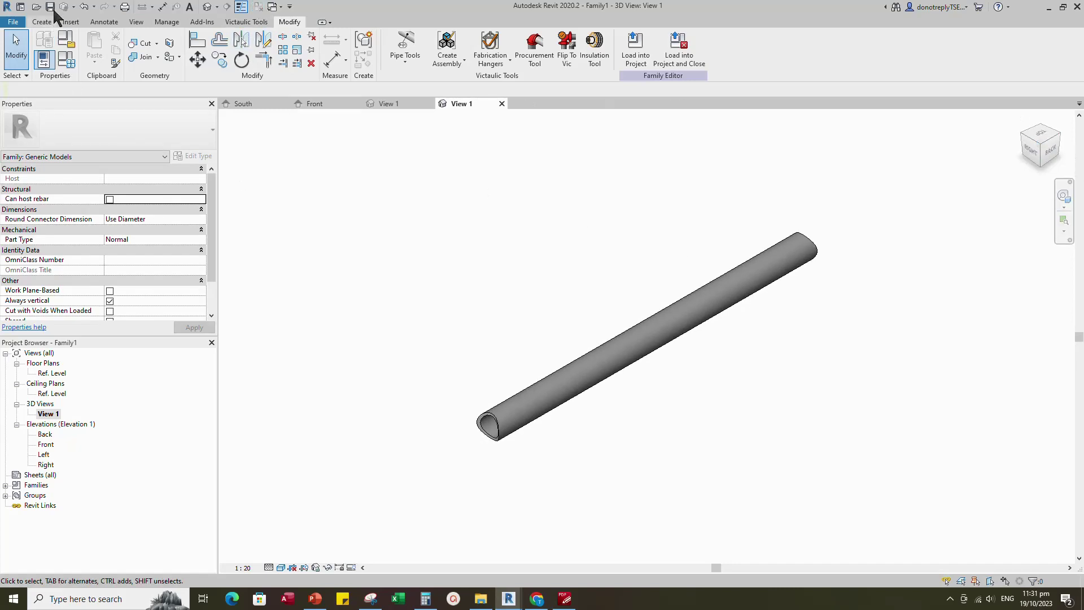
pyautogui.click(52, 8)
pyautogui.write('Stepper')
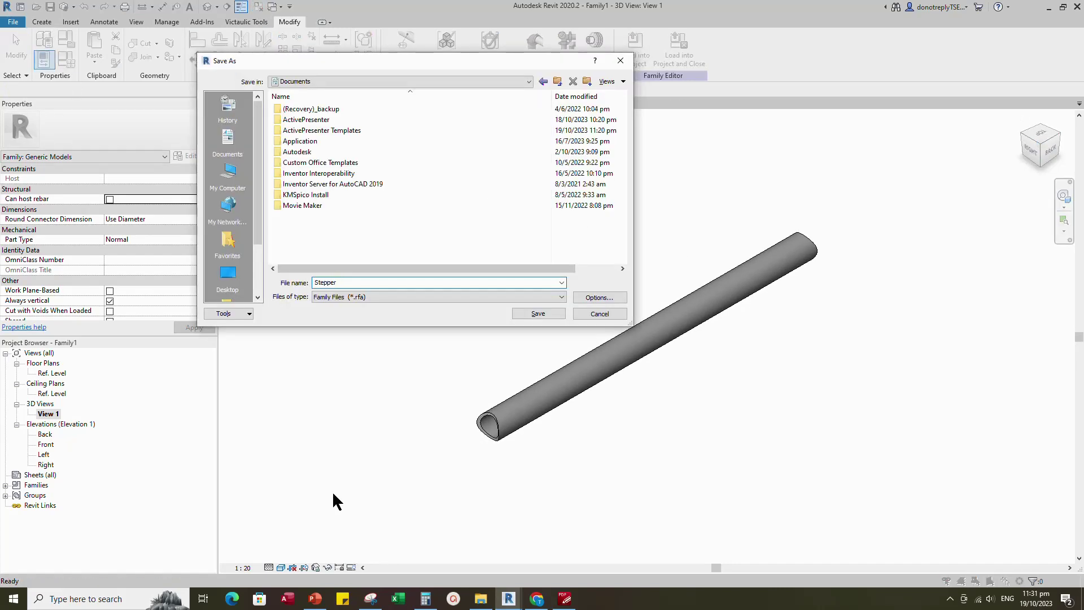
pyautogui.click(537, 313)
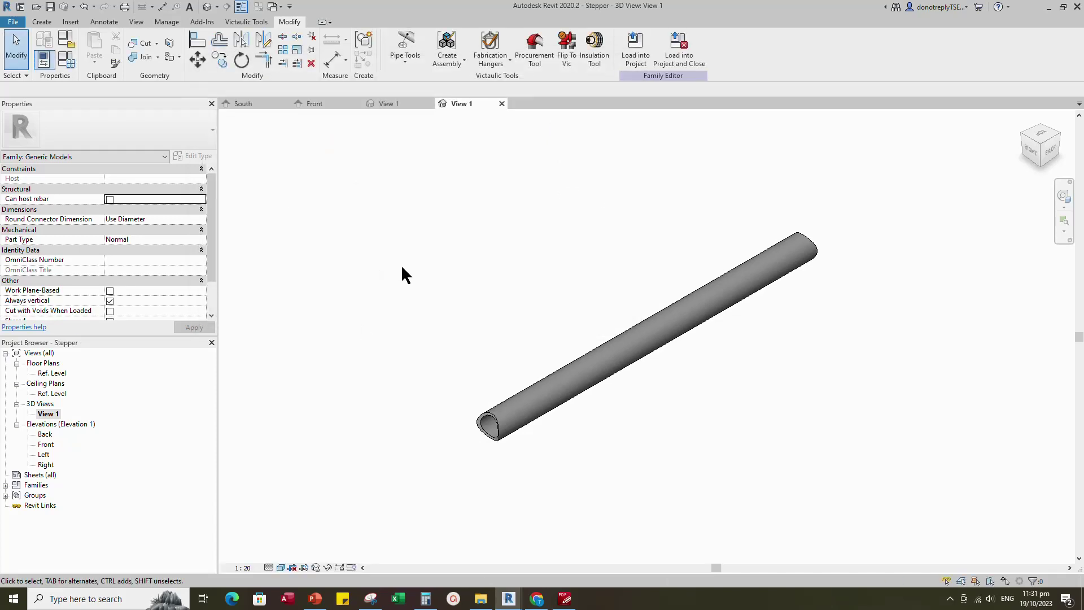
# - Create a new family from the Metric Generic Model template
pyautogui.click(14, 23)
pyautogui.moveTo(39, 65)
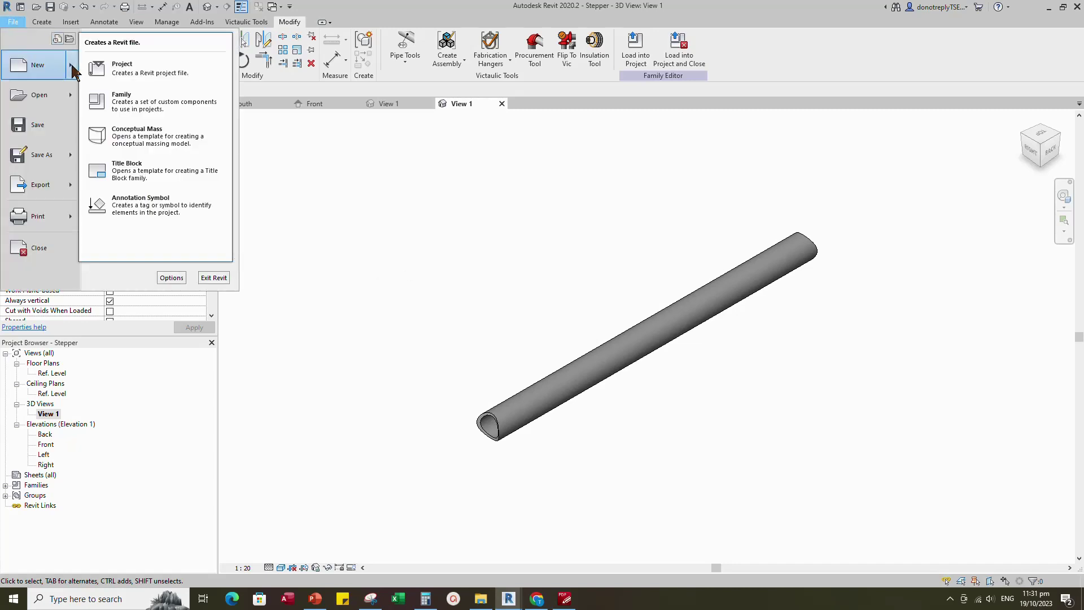
pyautogui.click(127, 105)
pyautogui.scroll(-3, 449, 286)
pyautogui.scroll(-5, 401, 271)
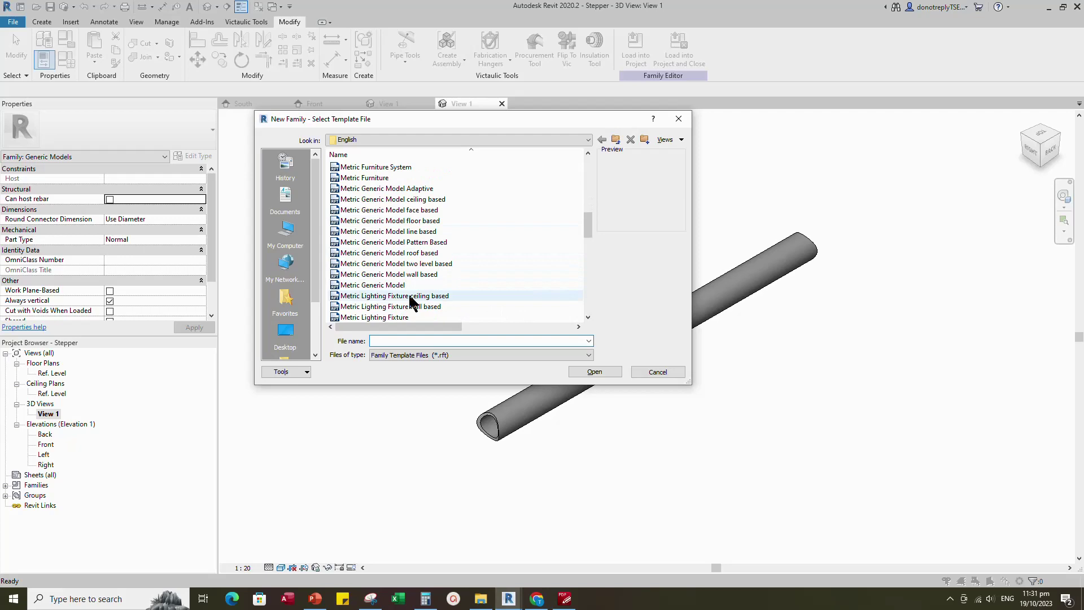
pyautogui.click(384, 285)
pyautogui.click(594, 371)
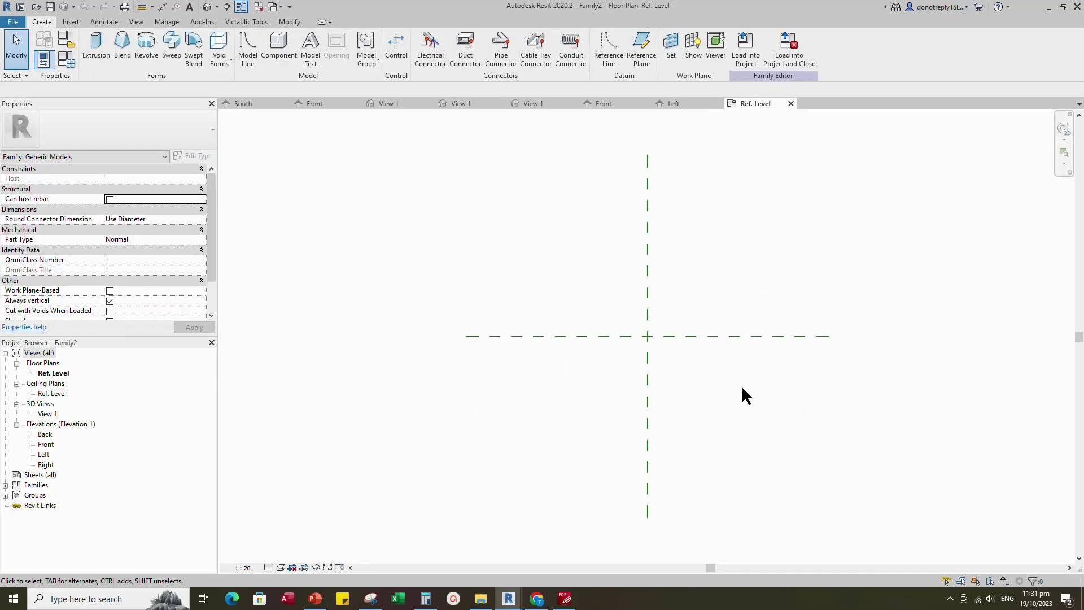
# - In the Front elevation, place a reference plane 250 mm to each side of the Center (Left/Right) plane
pyautogui.doubleClick(46, 444)
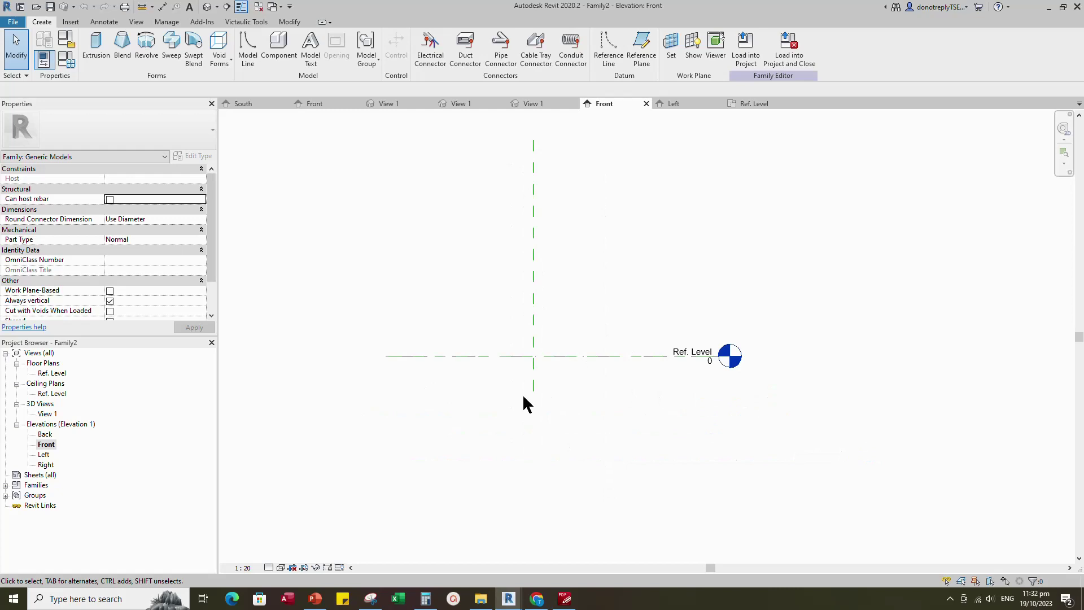
pyautogui.click(532, 312)
pyautogui.scroll(2, 424, 331)
pyautogui.click(364, 62)
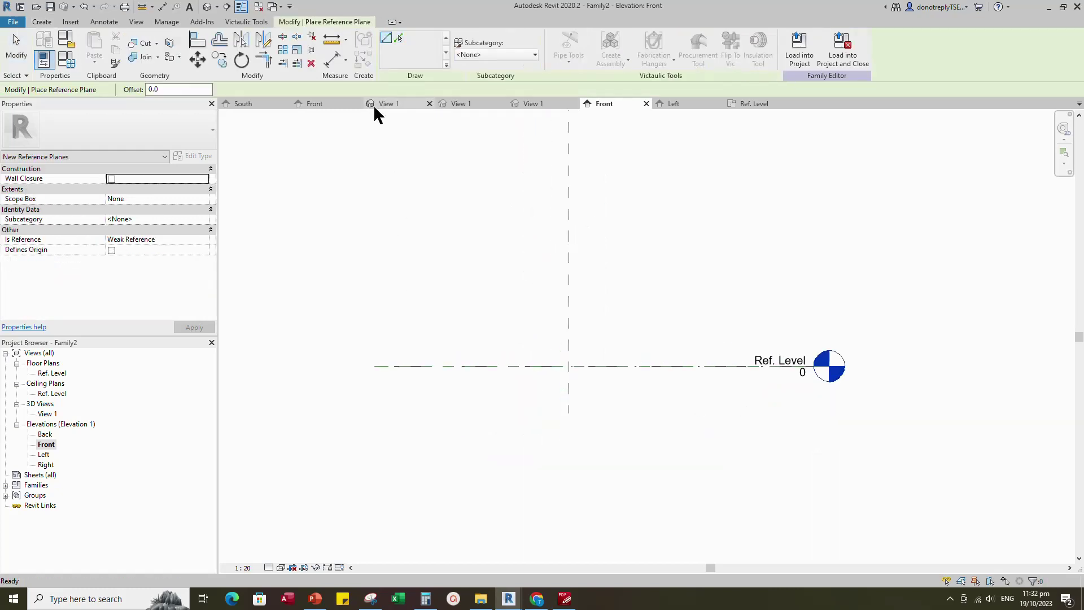
pyautogui.moveTo(180, 89); pyautogui.dragTo(125, 89)
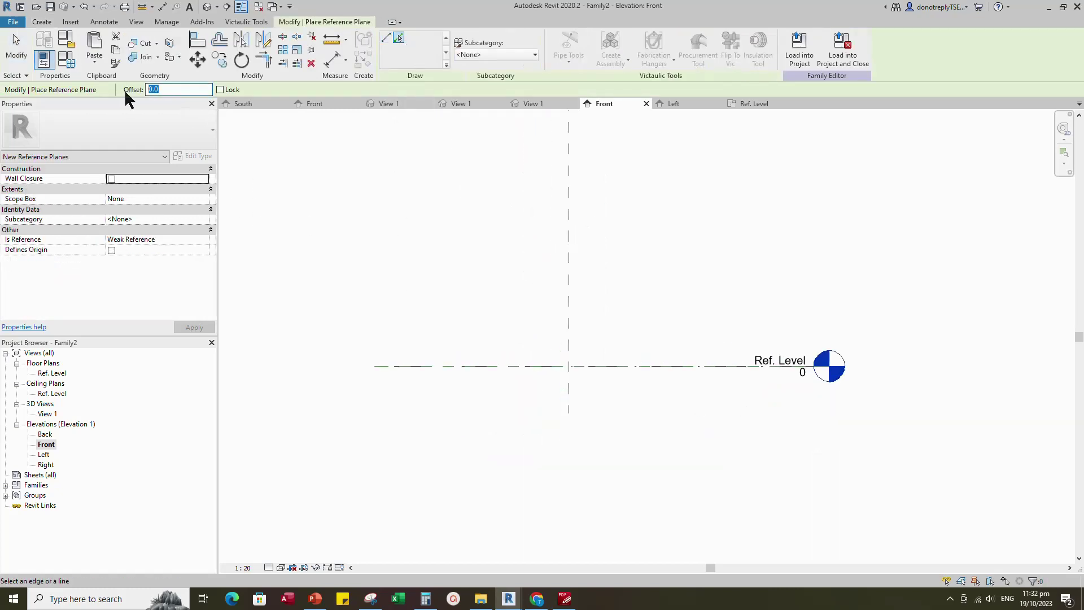
pyautogui.click(566, 243)
pyautogui.click(570, 243)
pyautogui.press('Escape')
pyautogui.press('Escape')
pyautogui.scroll(-3, 616, 463)
# - Extend the lower ends of the two outer vertical reference planes well below the Ref. Level to matching lengths
pyautogui.scroll(1, 562, 472)
pyautogui.click(563, 370)
pyautogui.moveTo(563, 426); pyautogui.dragTo(612, 313, button='middle')
pyautogui.scroll(-2, 571, 392)
pyautogui.moveTo(611, 312); pyautogui.dragTo(612, 503)
pyautogui.click(630, 309)
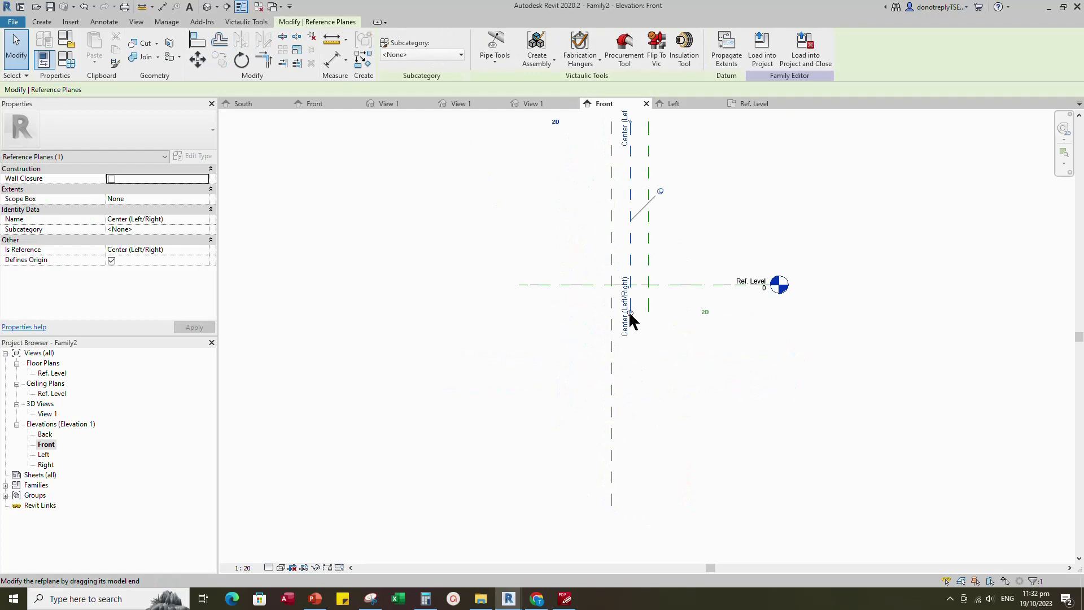
pyautogui.scroll(1, 629, 310)
pyautogui.click(651, 300)
pyautogui.scroll(-2, 652, 301)
pyautogui.moveTo(651, 306); pyautogui.dragTo(652, 432)
pyautogui.press('Escape')
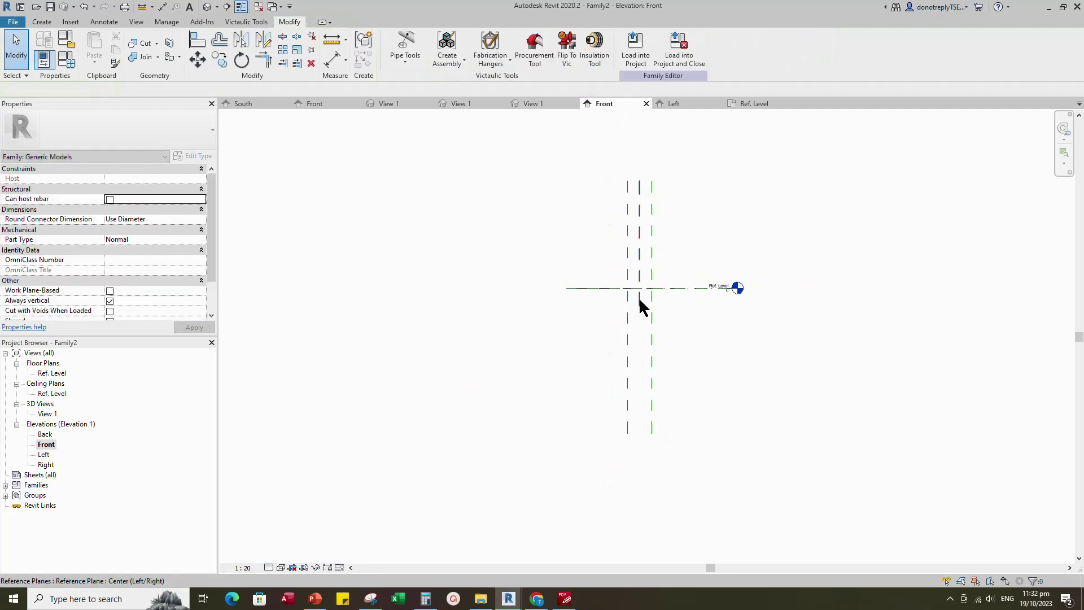
# - Extend the lower end of the Center (Left/Right) plane to line up with the outer planes' ends
pyautogui.click(639, 300)
pyautogui.scroll(3, 641, 318)
pyautogui.scroll(-2, 635, 291)
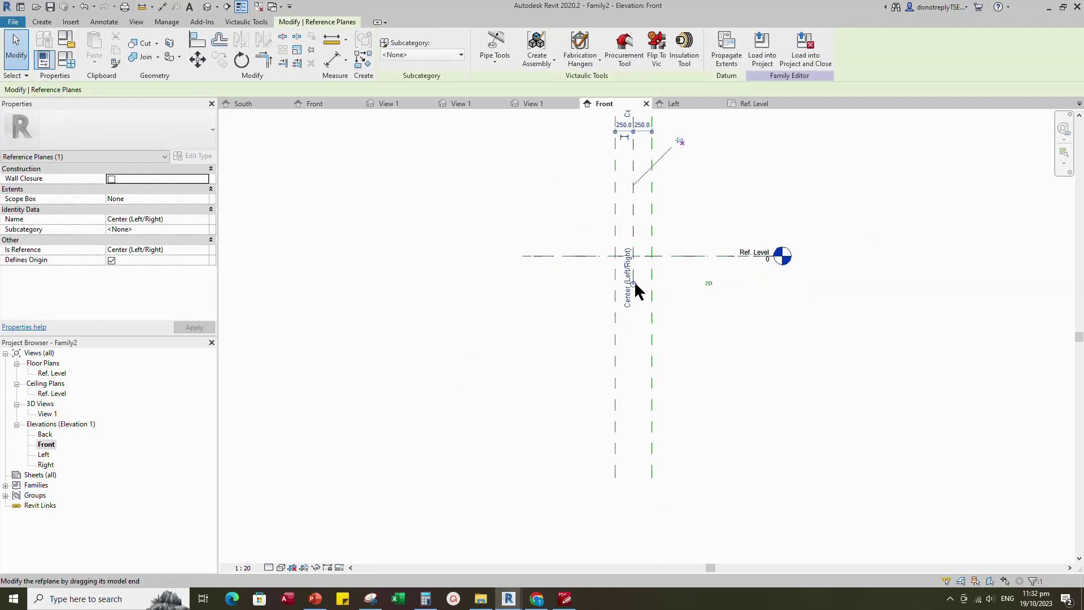
pyautogui.click(677, 434)
pyautogui.click(633, 278)
pyautogui.moveTo(633, 282); pyautogui.dragTo(633, 478)
pyautogui.click(701, 419)
pyautogui.click(633, 367)
pyautogui.click(696, 350)
# - Add a continuous aligned dimension across the three vertical reference planes below the Ref. Level and make its segments equal
pyautogui.scroll(-1, 730, 400)
pyautogui.moveTo(730, 401); pyautogui.dragTo(714, 451, button='middle')
pyautogui.press('d')
pyautogui.press('i')
pyautogui.scroll(1, 640, 427)
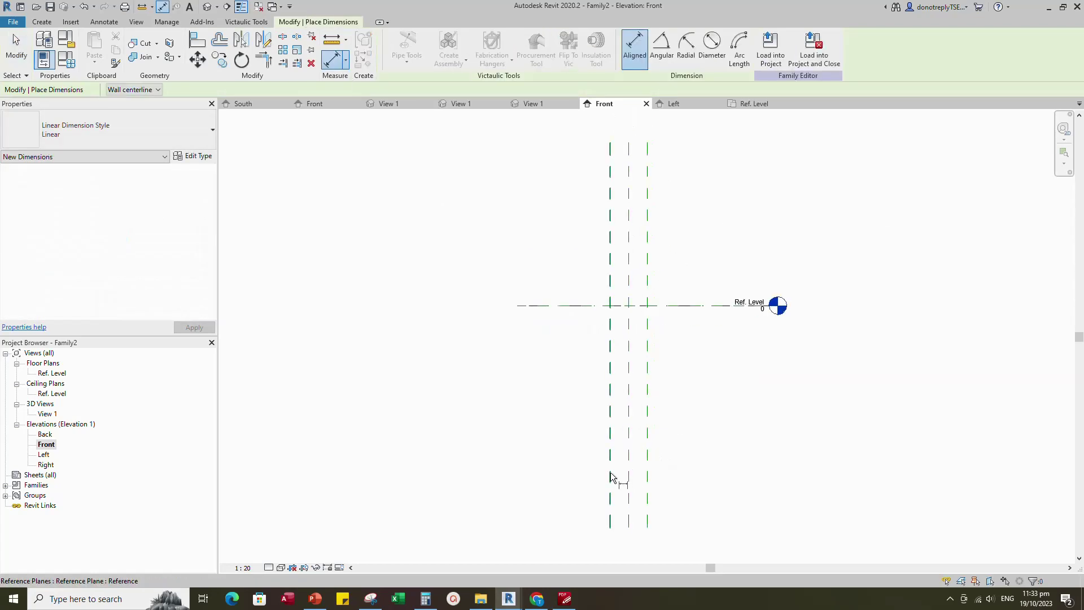
pyautogui.click(610, 475)
pyautogui.click(628, 479)
pyautogui.click(648, 483)
pyautogui.scroll(3, 690, 497)
pyautogui.scroll(-3, 638, 348)
pyautogui.click(661, 416)
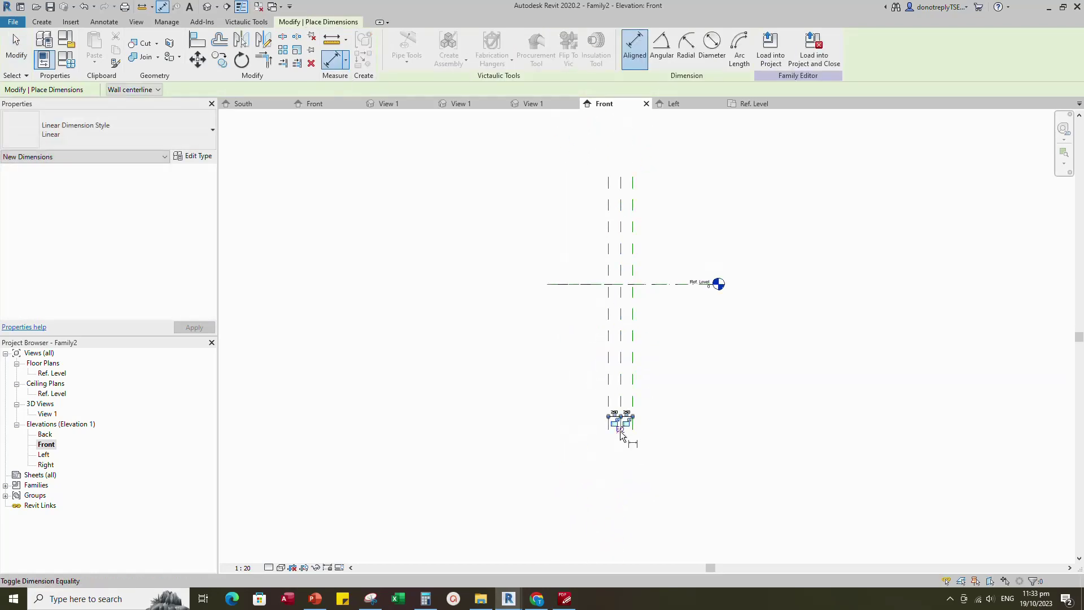
pyautogui.click(620, 433)
# - Add an overall aligned dimension between the two outer vertical reference planes, below the equality dimension
pyautogui.scroll(1, 638, 436)
pyautogui.click(592, 378)
pyautogui.click(629, 378)
pyautogui.click(645, 450)
pyautogui.scroll(1, 642, 486)
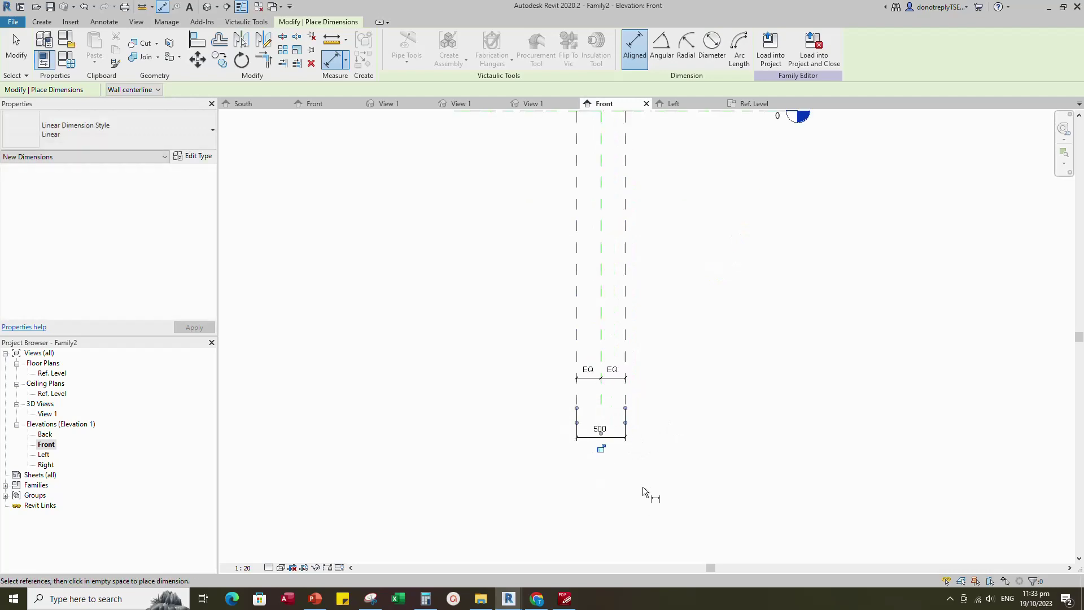
pyautogui.press('Escape')
pyautogui.scroll(-1, 692, 512)
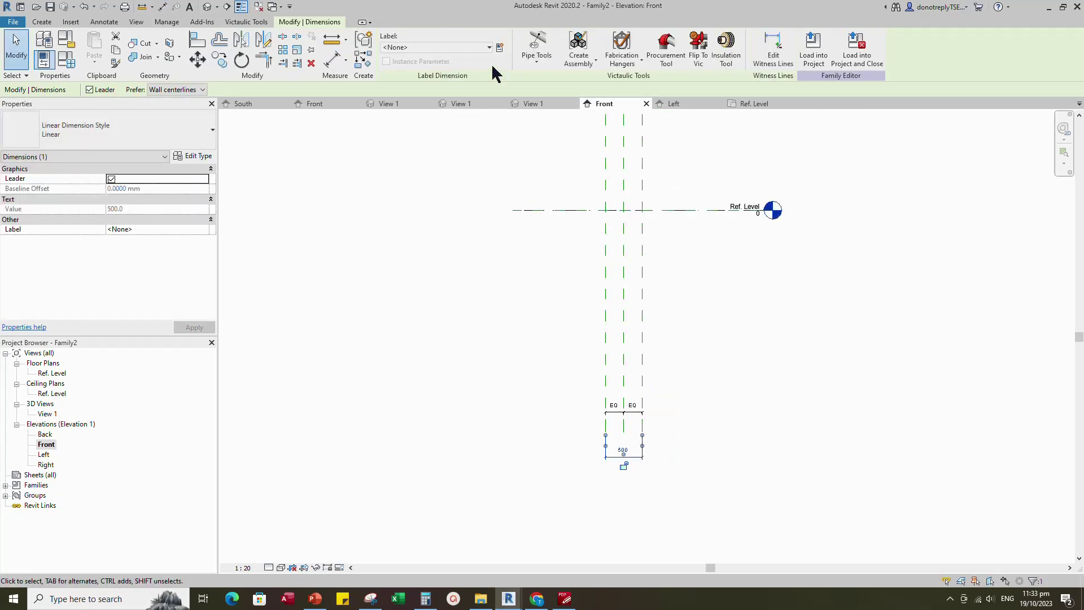
# - Label the overall width dimension with a new instance family parameter named Stringer Spacing
pyautogui.click(499, 47)
pyautogui.write('Stringer Spacing')
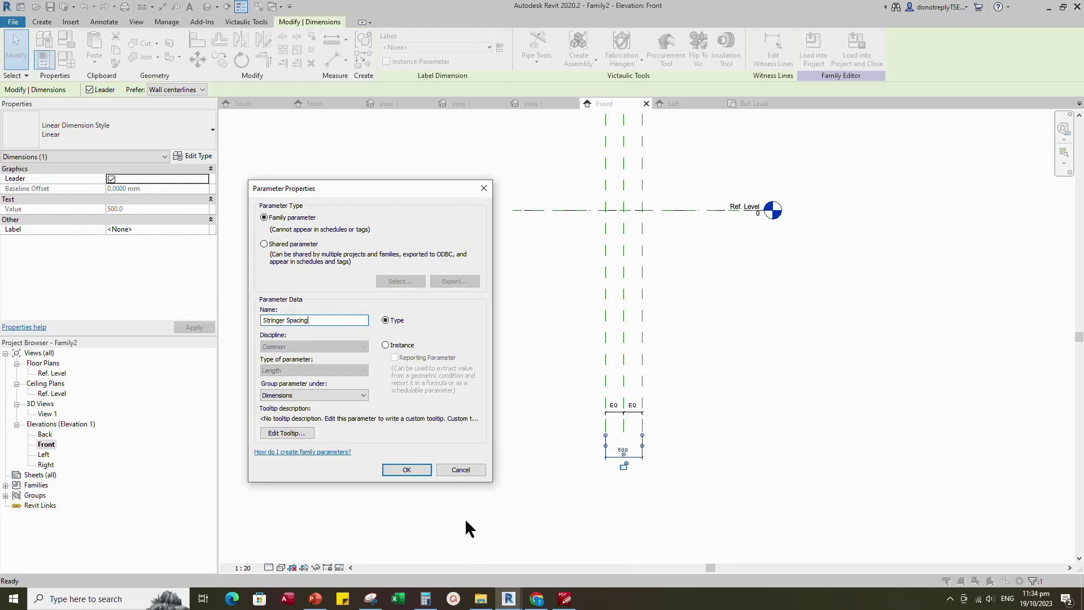
pyautogui.click(385, 345)
pyautogui.click(406, 470)
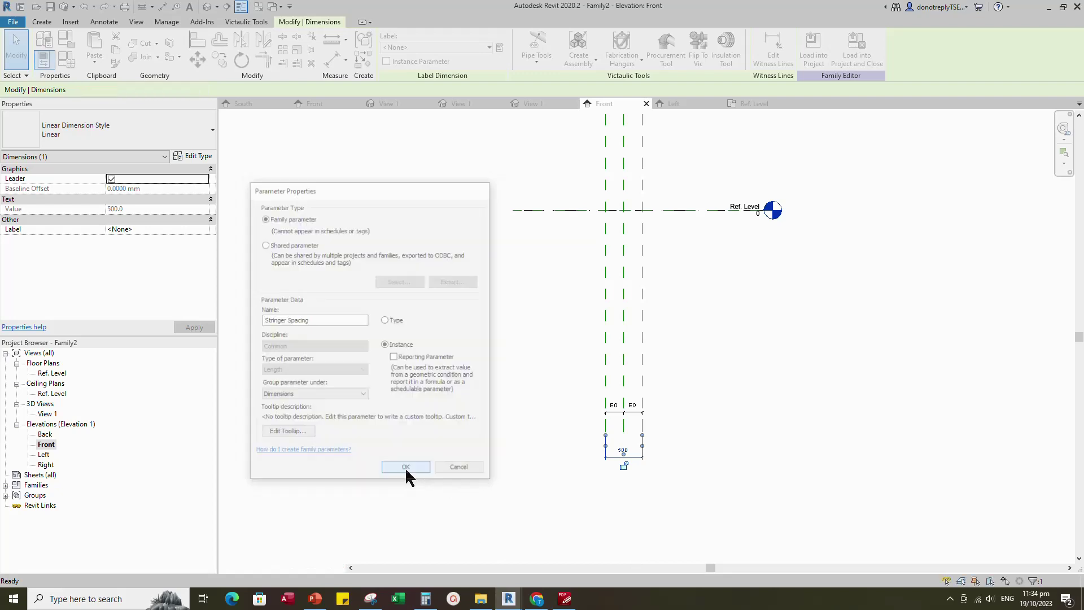
pyautogui.click(710, 482)
# - Place a horizontal reference plane 2500 mm below the Ref. Level and dimension the distance between them
pyautogui.click(363, 60)
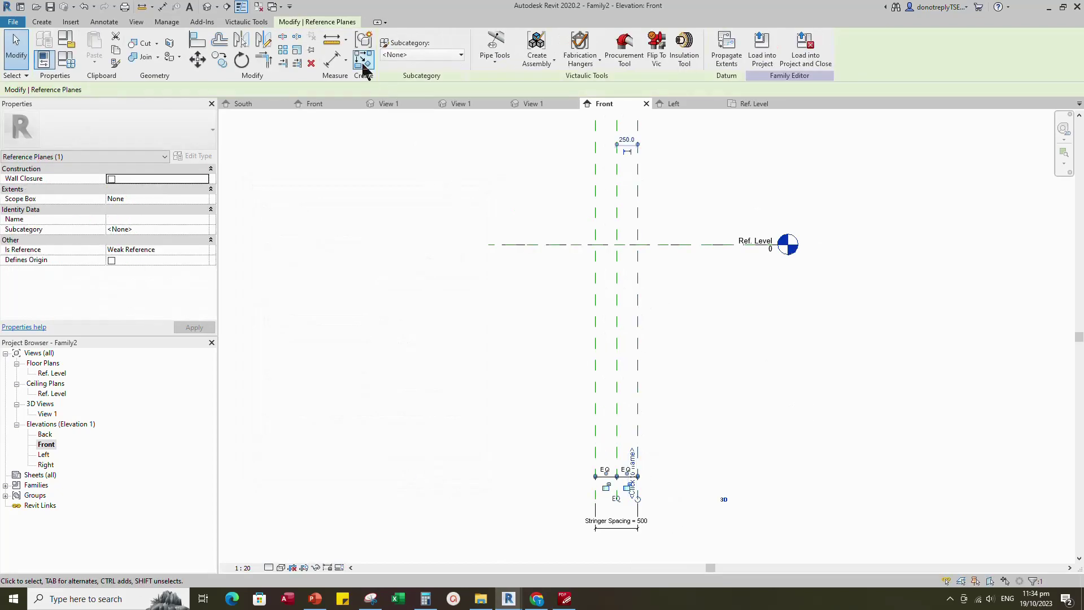
pyautogui.click(399, 38)
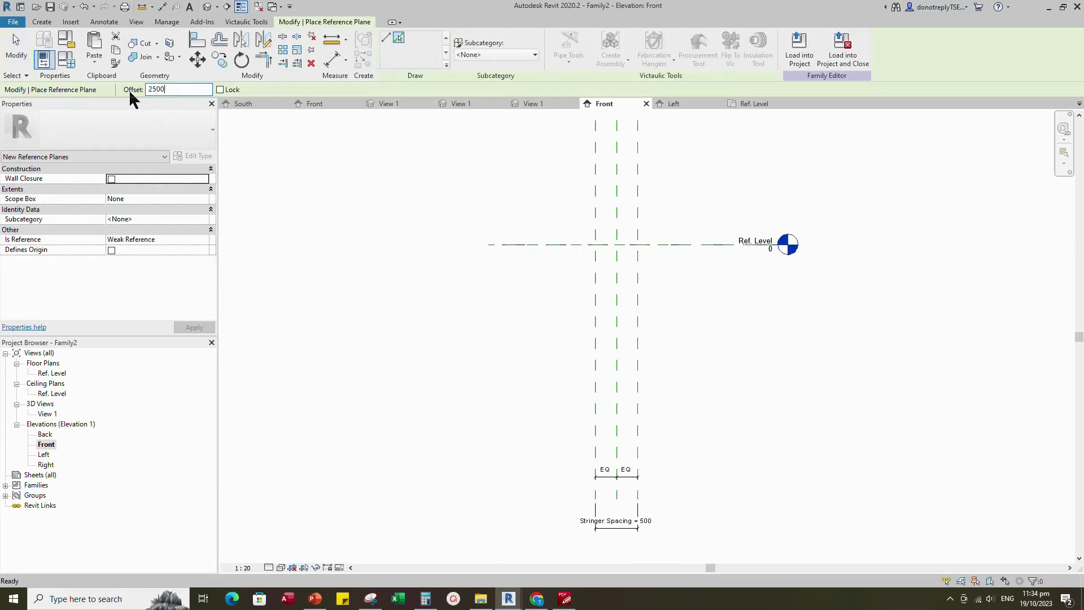
pyautogui.click(532, 244)
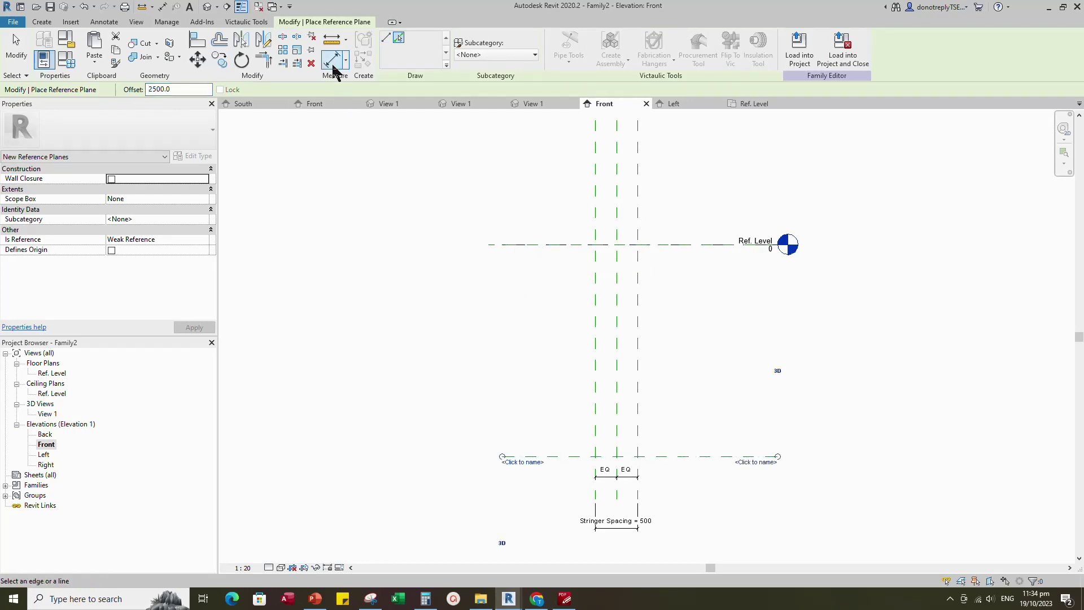
pyautogui.click(333, 59)
pyautogui.click(537, 244)
pyautogui.click(545, 455)
pyautogui.click(527, 381)
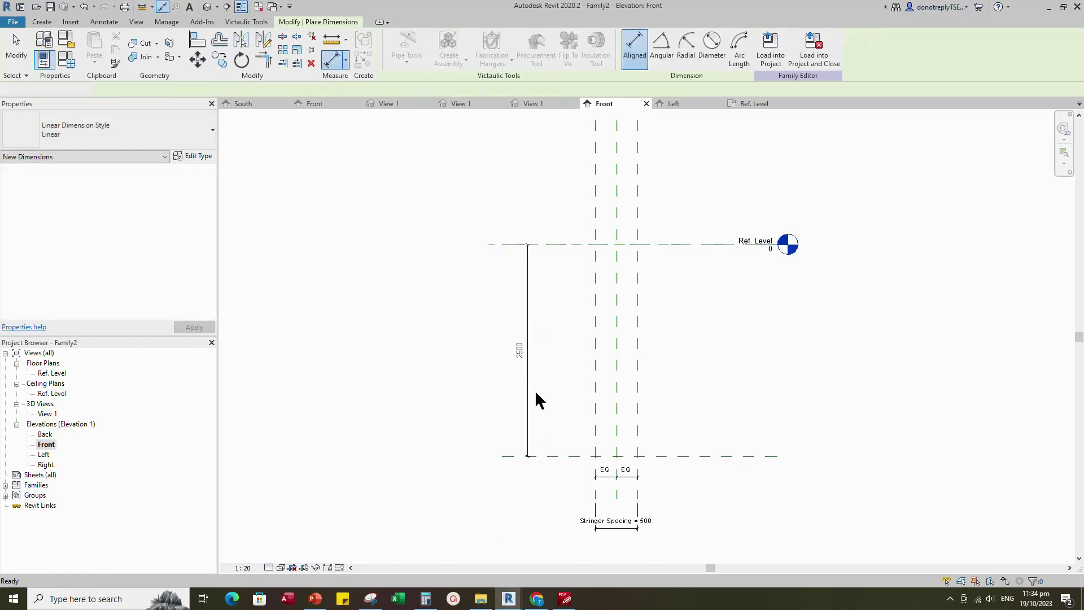
pyautogui.press('Escape')
pyautogui.press('Escape')
# - Label the vertical dimension below the Ref. Level with a new instance family parameter named Ladder Height
pyautogui.click(499, 48)
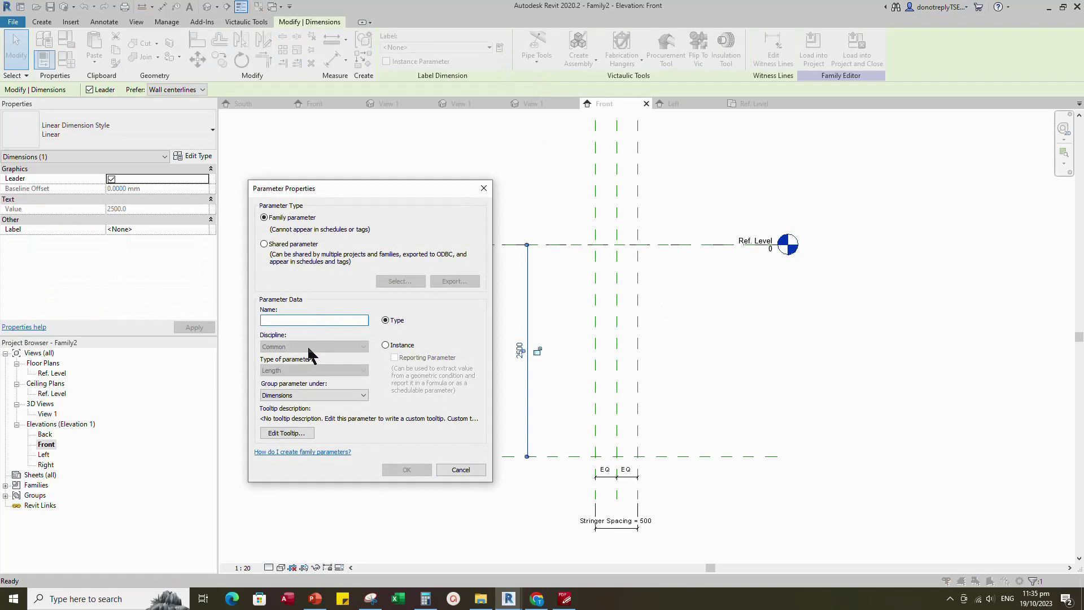
pyautogui.write('Ladder')
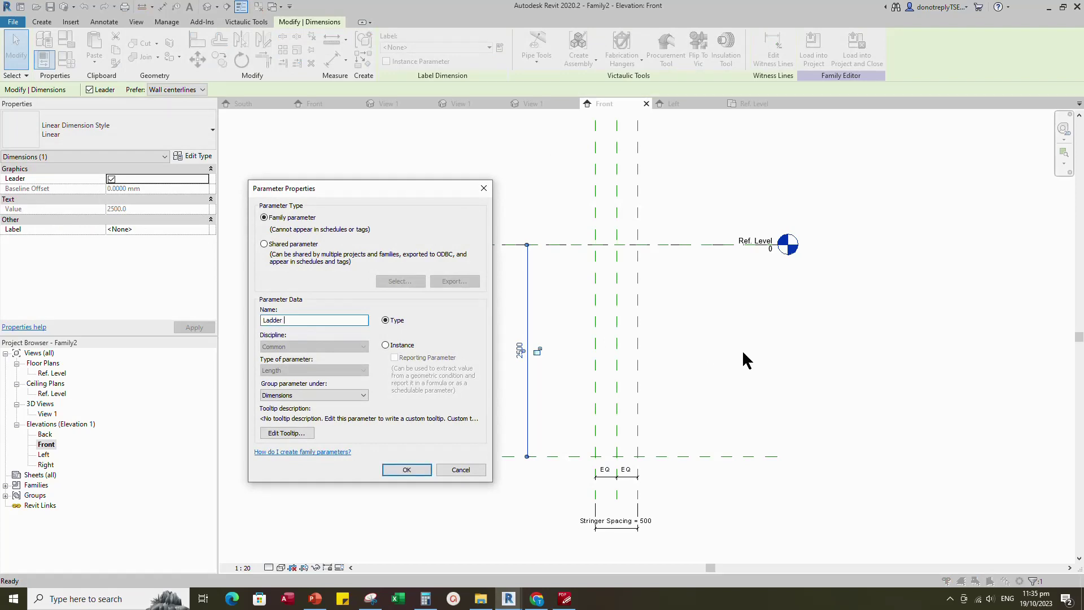
pyautogui.write(' Height')
pyautogui.click(387, 346)
pyautogui.click(407, 470)
pyautogui.click(739, 366)
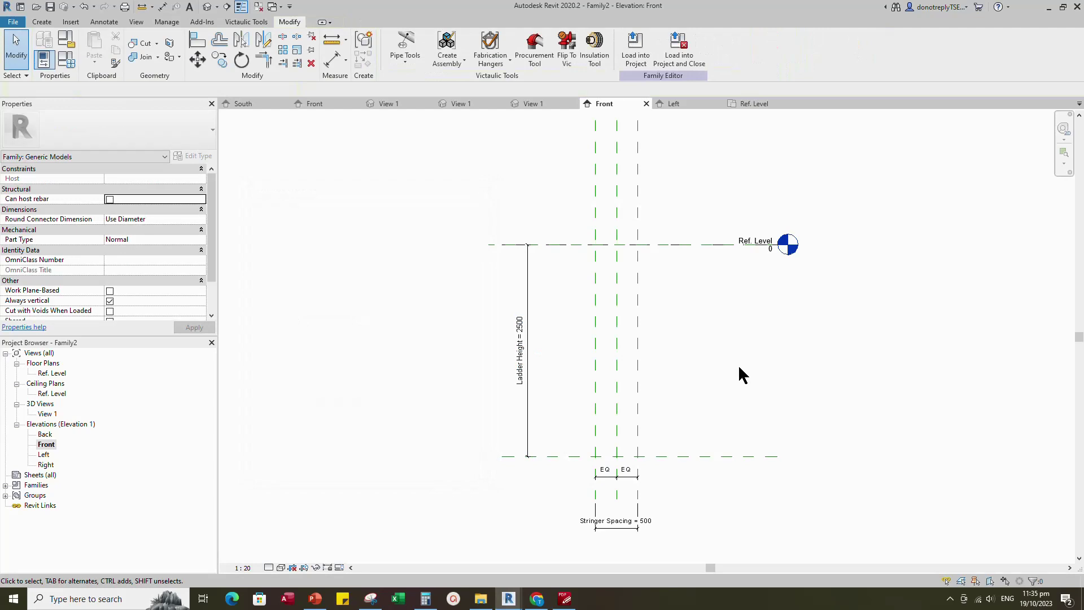
# - Place a horizontal reference plane 1000 mm above the Ref. Level and dimension the distance between them
pyautogui.moveTo(739, 366); pyautogui.dragTo(745, 379, button='middle')
pyautogui.click(601, 330)
pyautogui.press('r')
pyautogui.press('p')
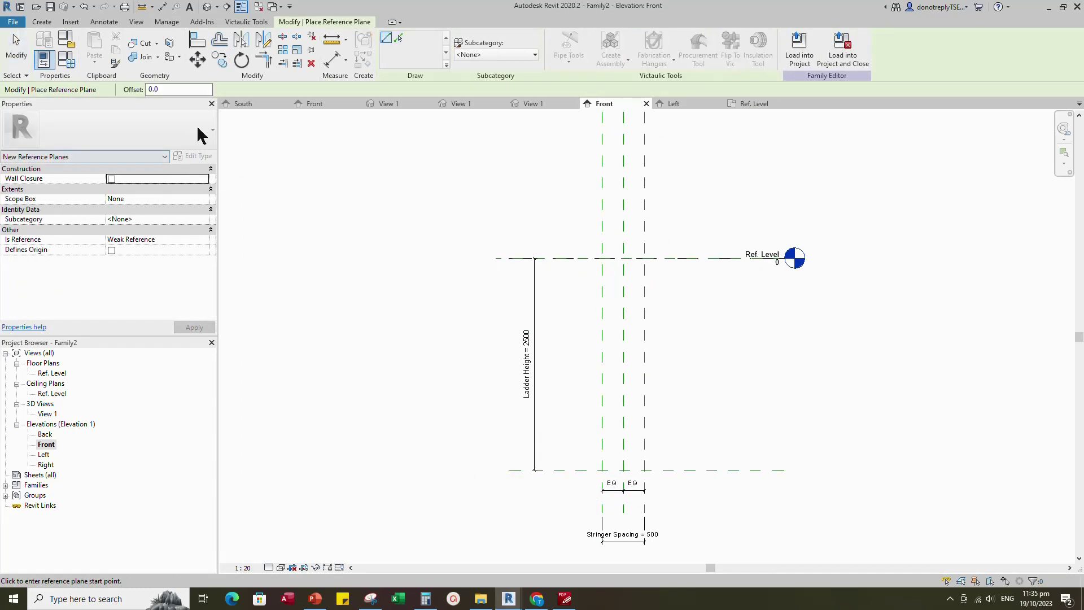
pyautogui.write('1000')
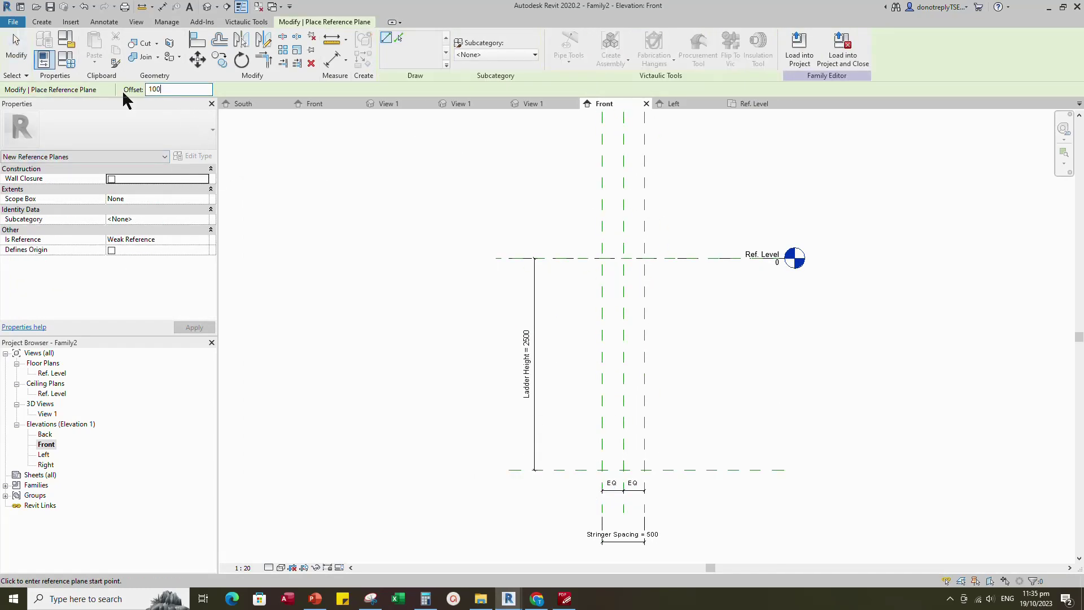
pyautogui.click(557, 253)
pyautogui.click(333, 59)
pyautogui.click(547, 258)
pyautogui.click(539, 175)
pyautogui.click(537, 213)
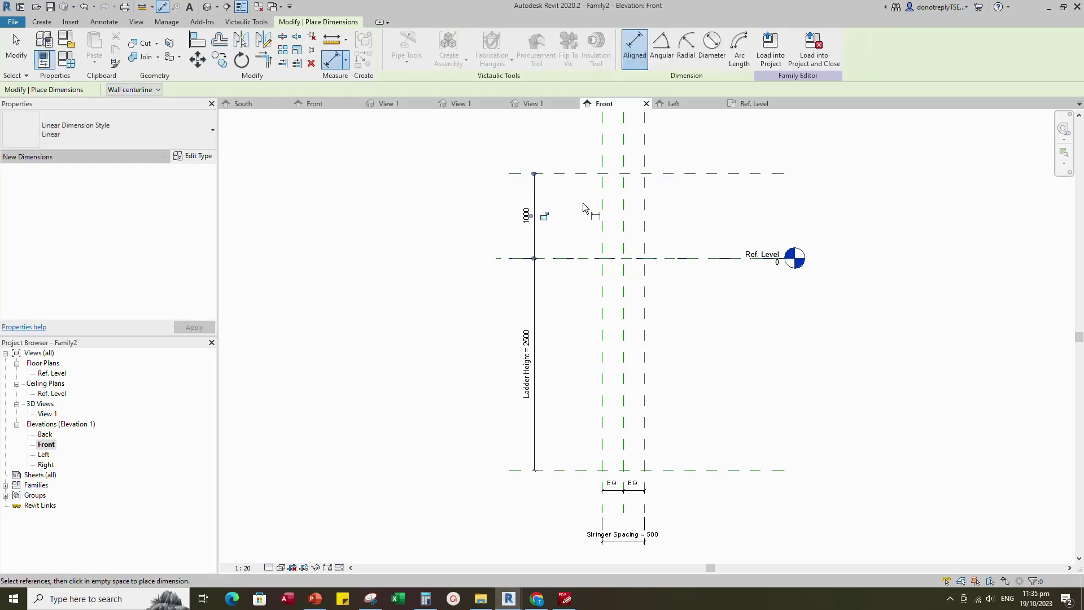
pyautogui.press('Escape')
# - Label the vertical dimension above the Ref. Level with a new instance family parameter named Safety Gate Support Height
pyautogui.click(534, 210)
pyautogui.click(500, 47)
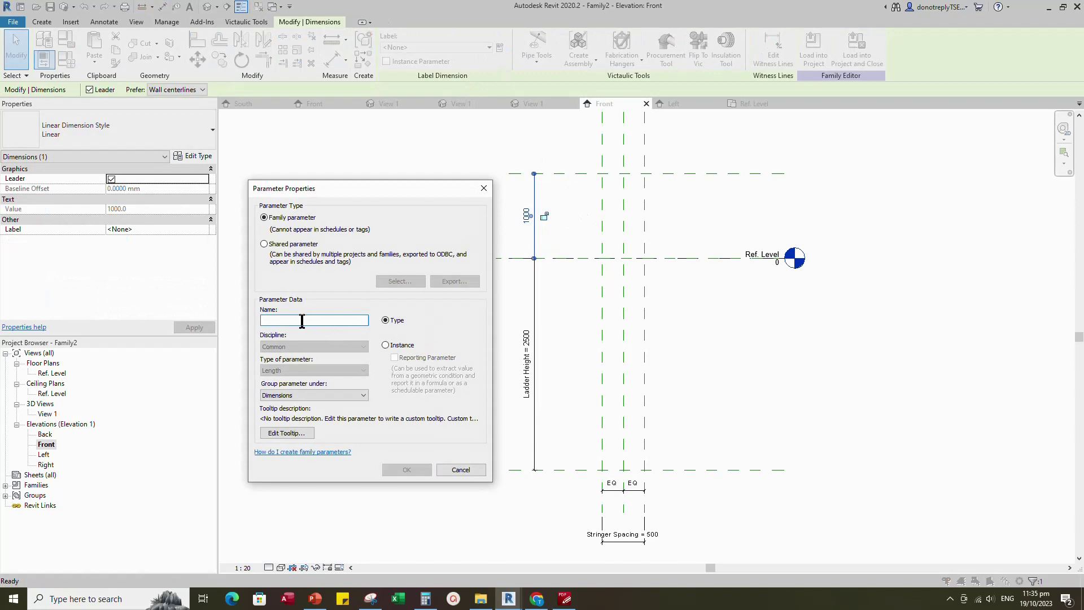
pyautogui.write('Safety Gate Suppo')
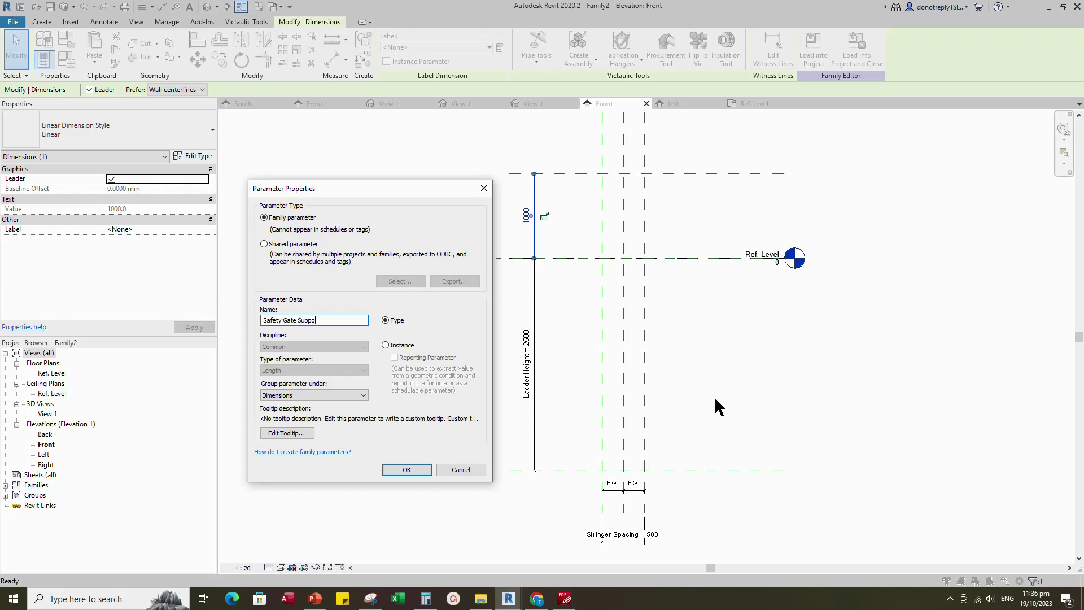
pyautogui.write('rt Height')
pyautogui.click(385, 344)
pyautogui.click(406, 469)
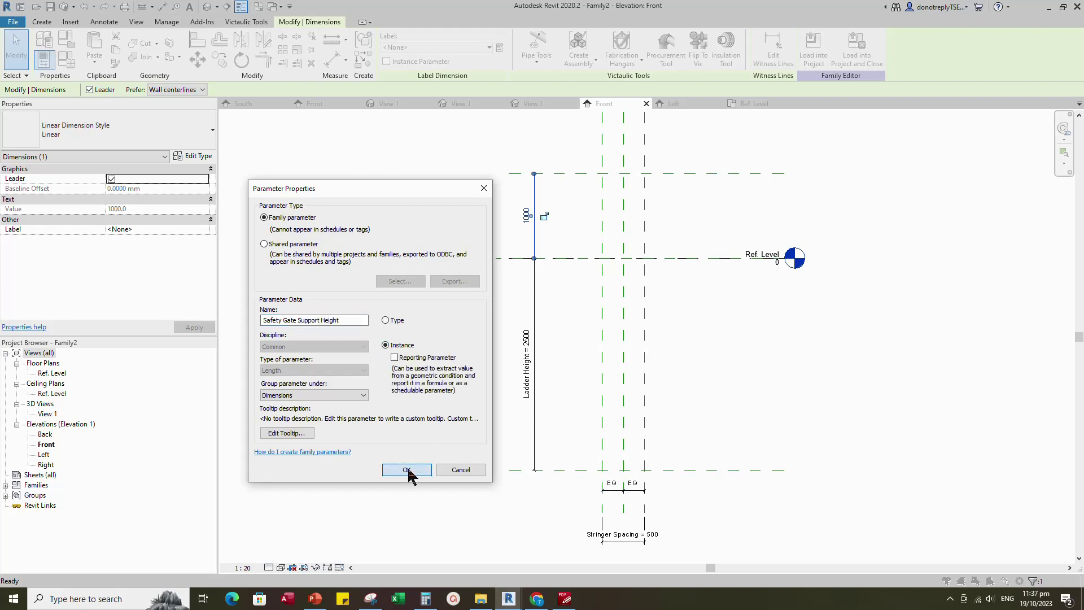
# - Place two vertical reference planes offset 380 mm to either side of the Center (Left/Right) plane, starting at the Ref. Level and extending upward
pyautogui.scroll(1, 767, 386)
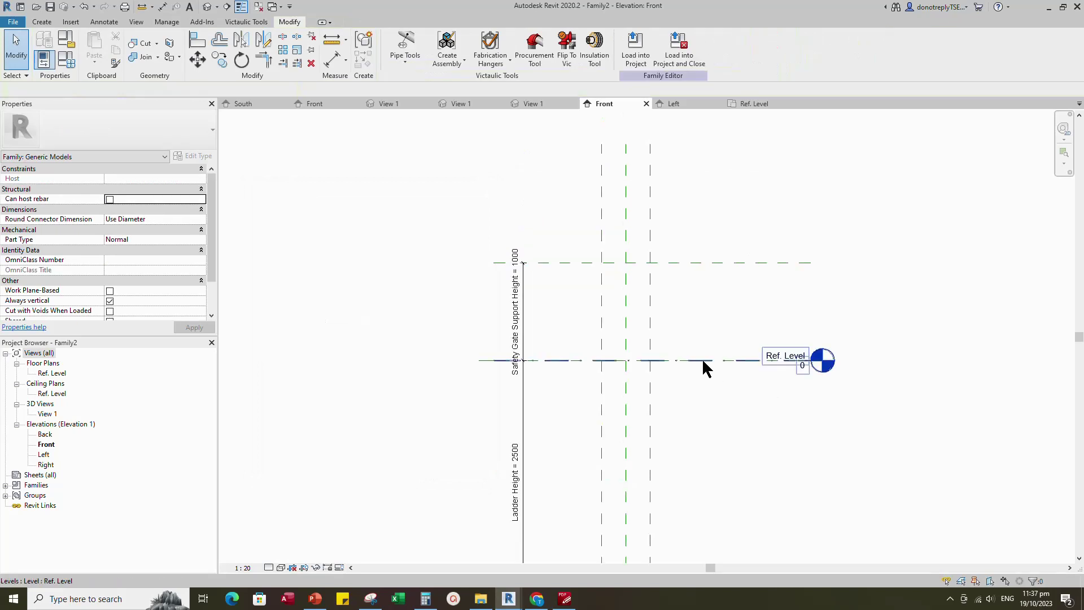
pyautogui.click(625, 310)
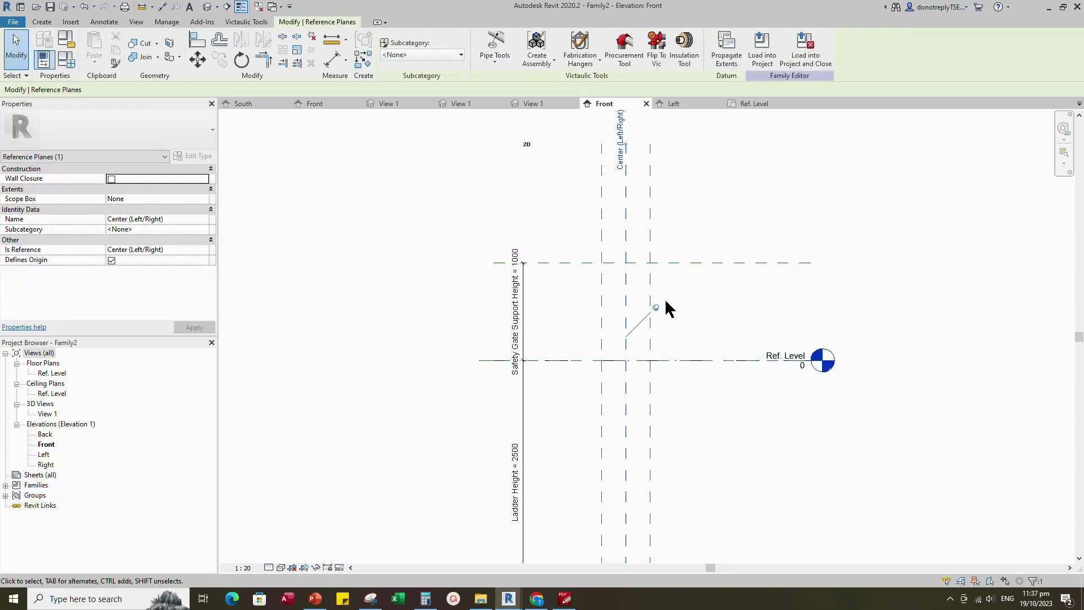
pyautogui.click(363, 59)
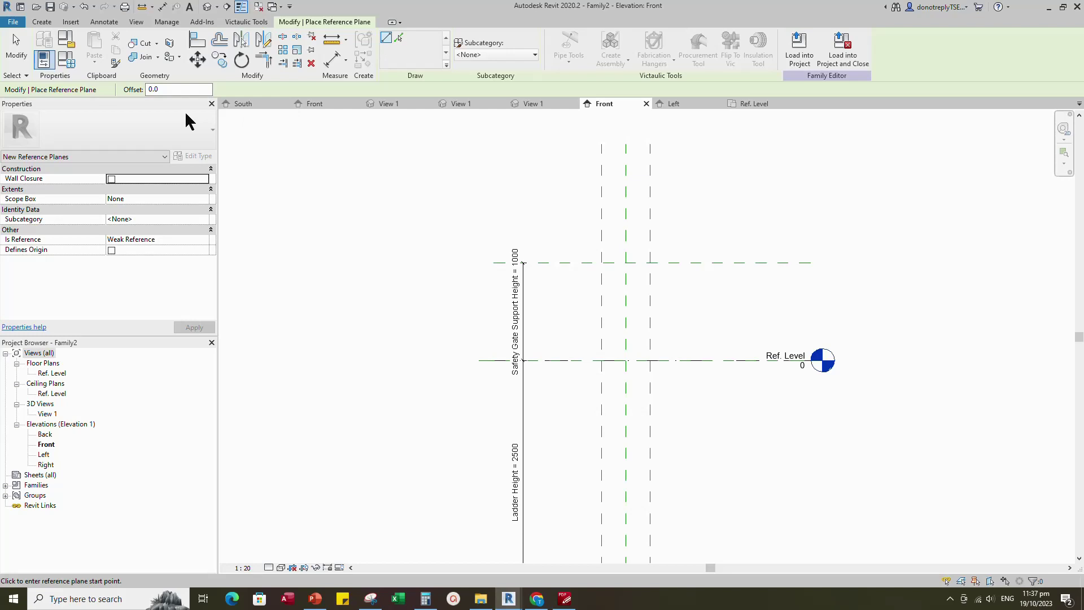
pyautogui.write('38')
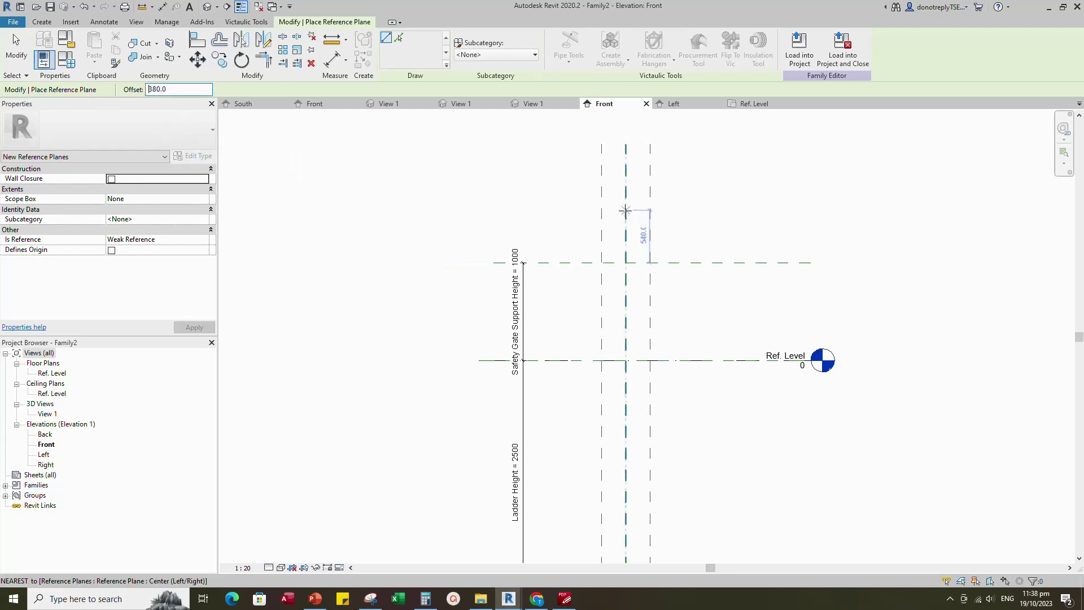
pyautogui.click(626, 360)
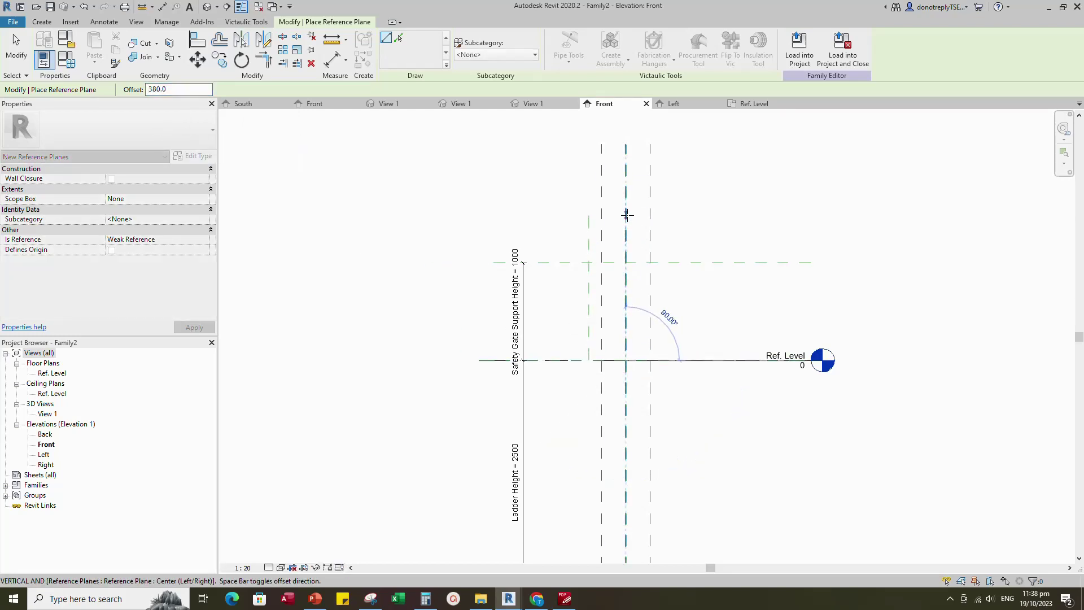
pyautogui.click(626, 214)
pyautogui.click(626, 214)
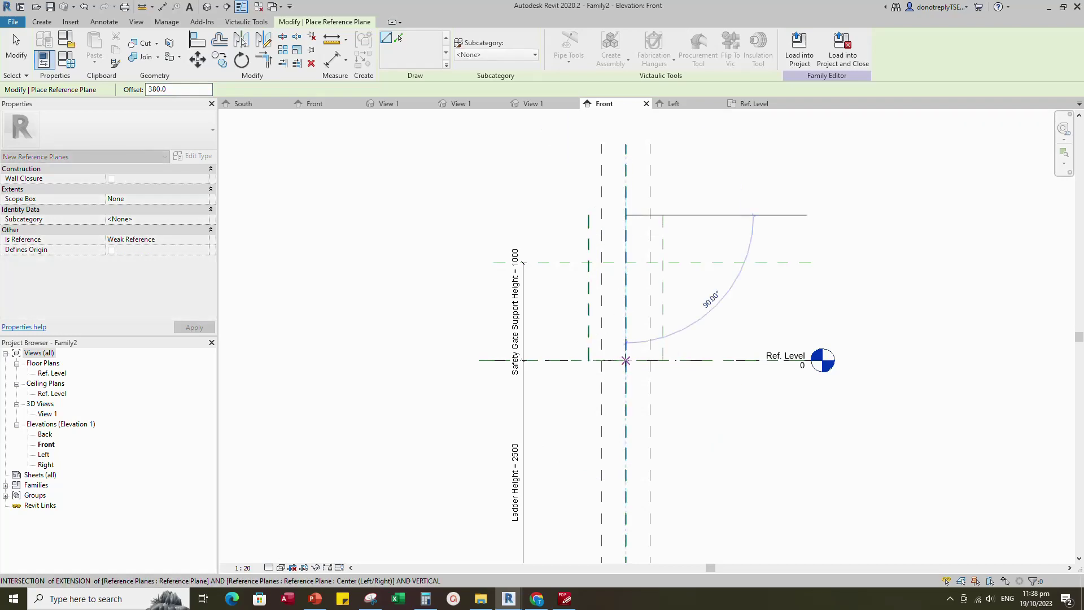
# - Dimension the two new outer planes through the Center (Left/Right) plane and make the segments equal
pyautogui.press('Escape')
pyautogui.press('d')
pyautogui.press('i')
pyautogui.click(589, 234)
pyautogui.click(625, 237)
pyautogui.click(663, 238)
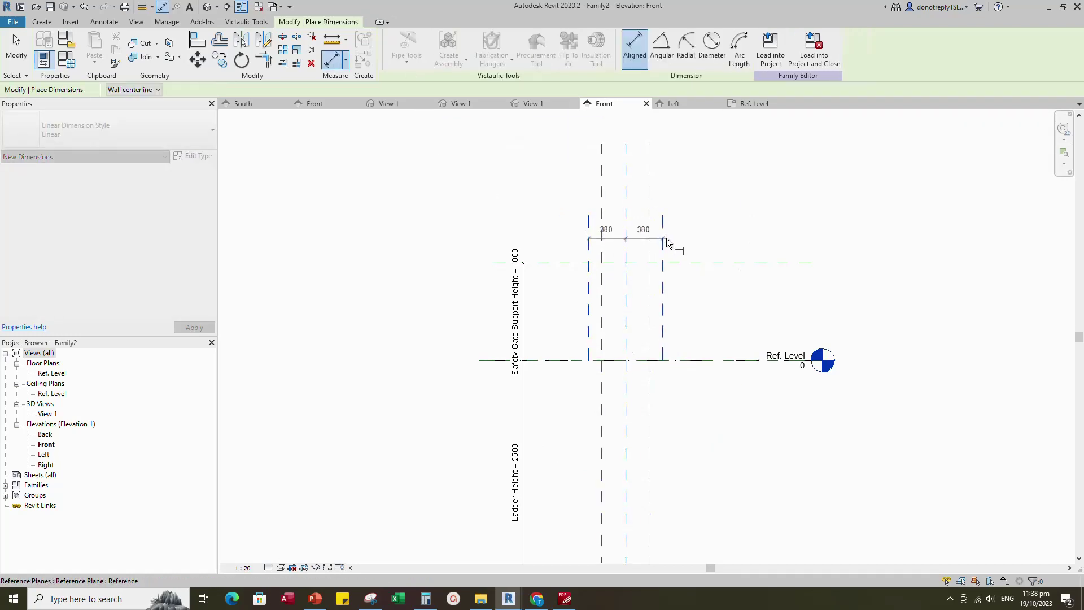
pyautogui.scroll(-2, 669, 235)
pyautogui.click(677, 192)
pyautogui.click(637, 209)
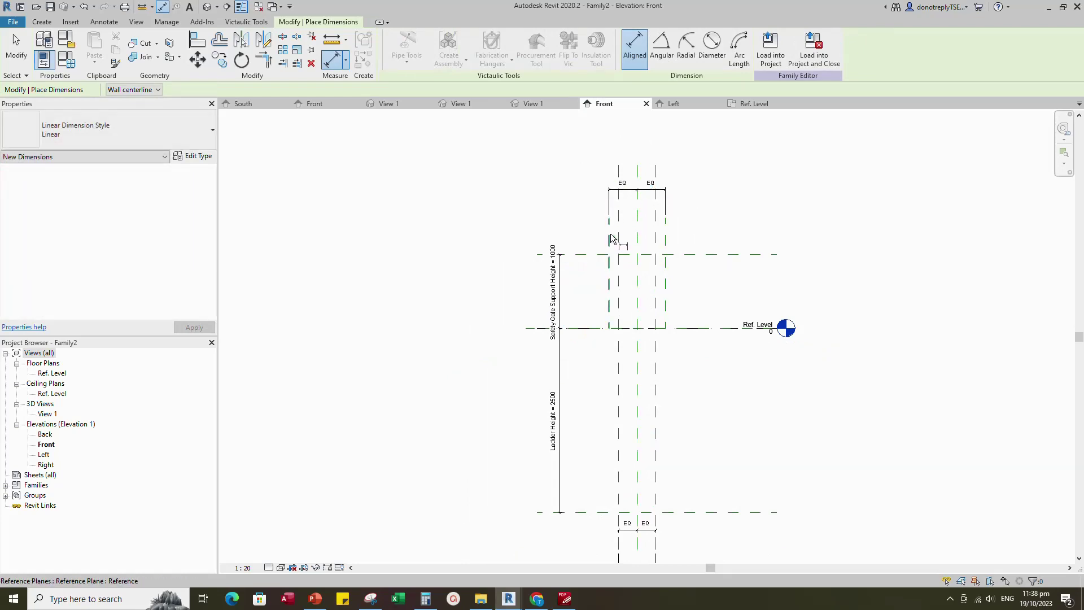
# - Dimension the overall distance between the two outer safety gate planes, placed above the equality dimension
pyautogui.click(609, 237)
pyautogui.click(665, 236)
pyautogui.scroll(-1, 666, 236)
pyautogui.click(680, 163)
pyautogui.press('Escape')
pyautogui.press('Escape')
pyautogui.scroll(1, 707, 259)
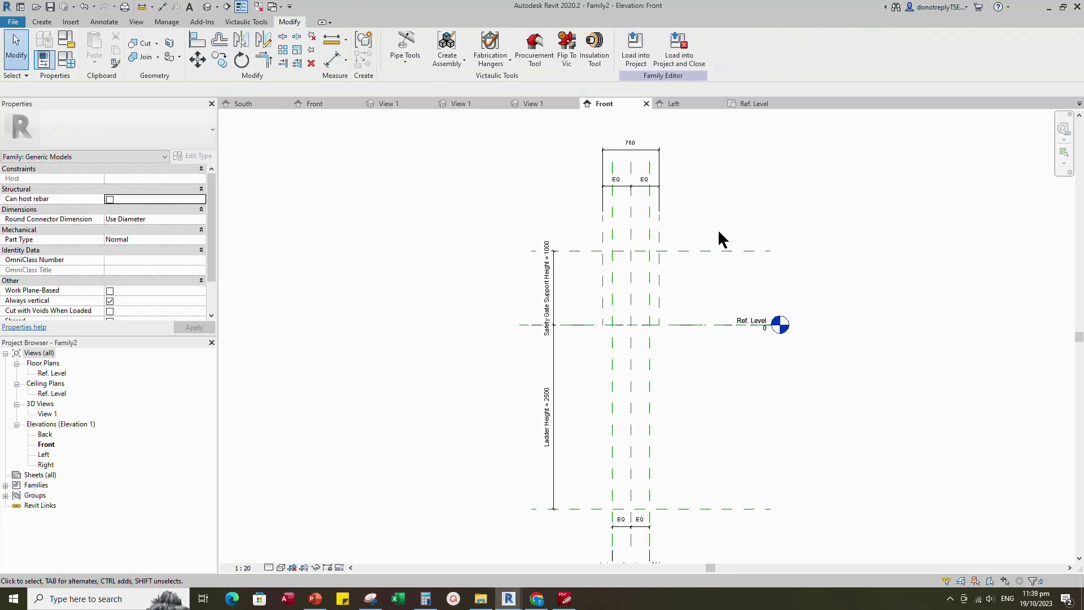
# - Label the overall dimension of the outer planes with a new instance family parameter named Safety Gate Support Spacing
pyautogui.click(654, 150)
pyautogui.click(499, 49)
pyautogui.write('Safety Gate Support Spacing')
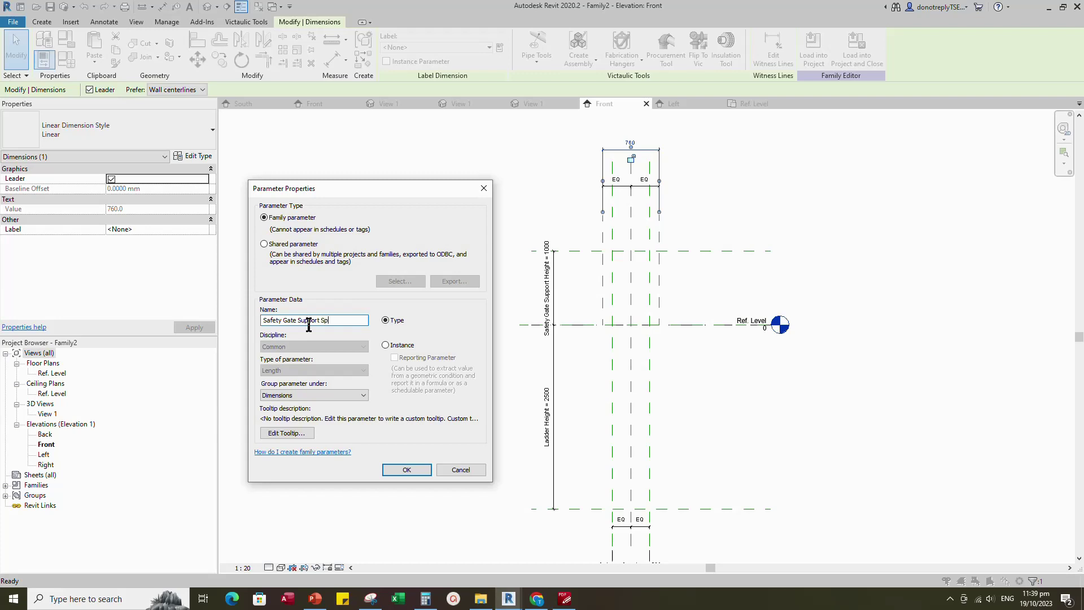
pyautogui.click(385, 345)
pyautogui.click(413, 471)
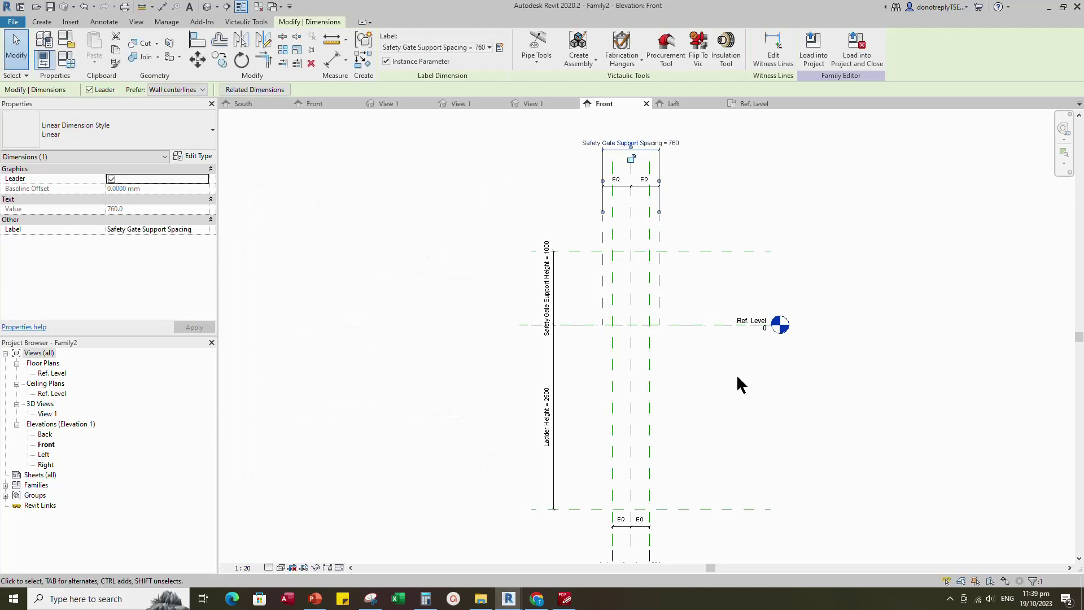
pyautogui.click(737, 376)
# - In the Left elevation, place a vertical reference plane offset 300 mm from the Center (Front/Back) plane
pyautogui.doubleClick(40, 455)
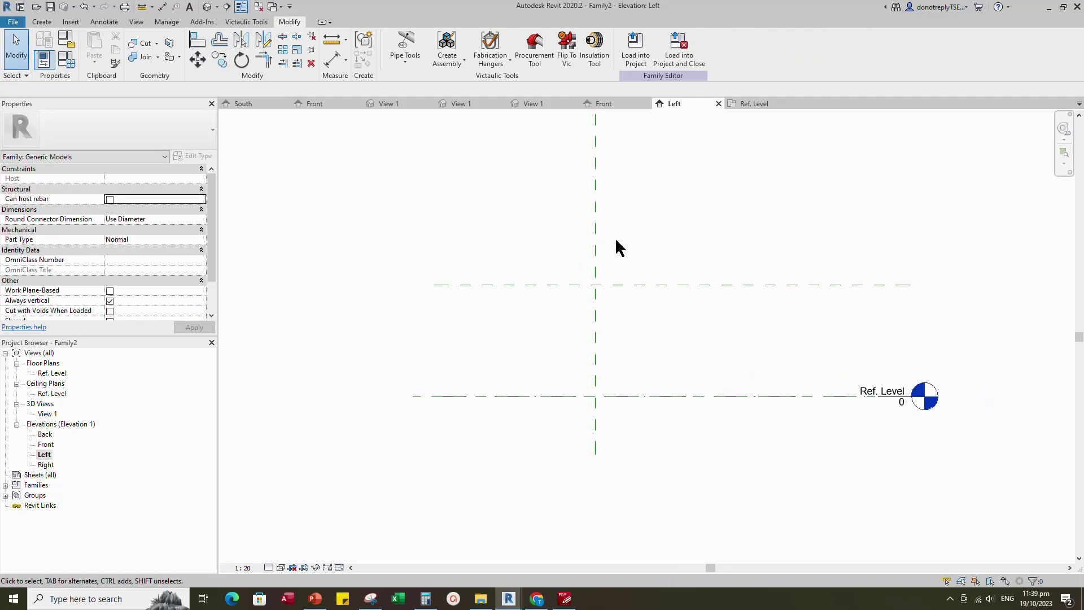
pyautogui.press('r')
pyautogui.press('p')
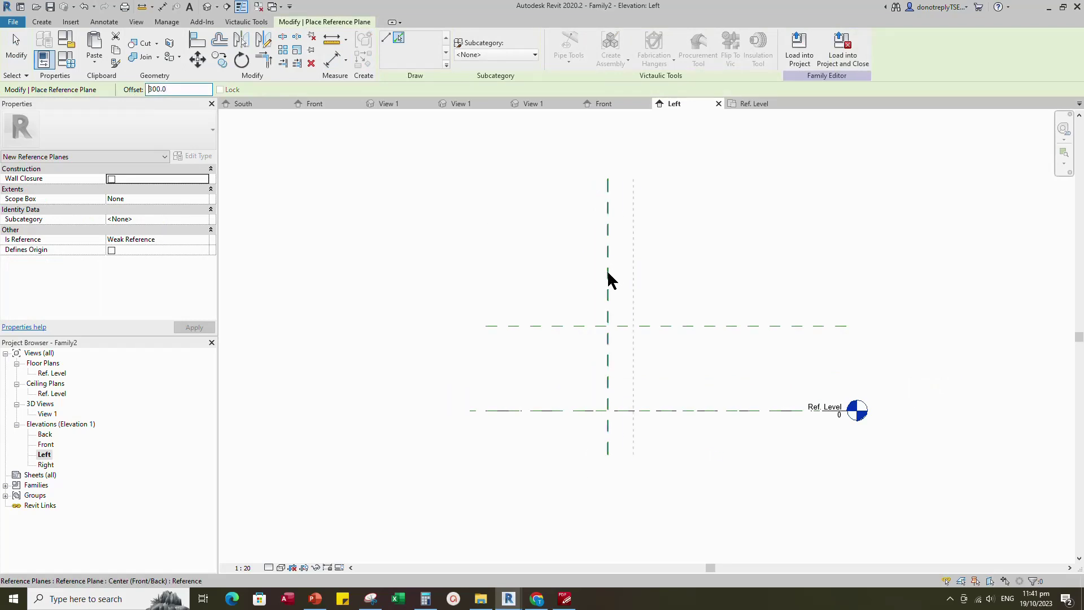
pyautogui.click(607, 272)
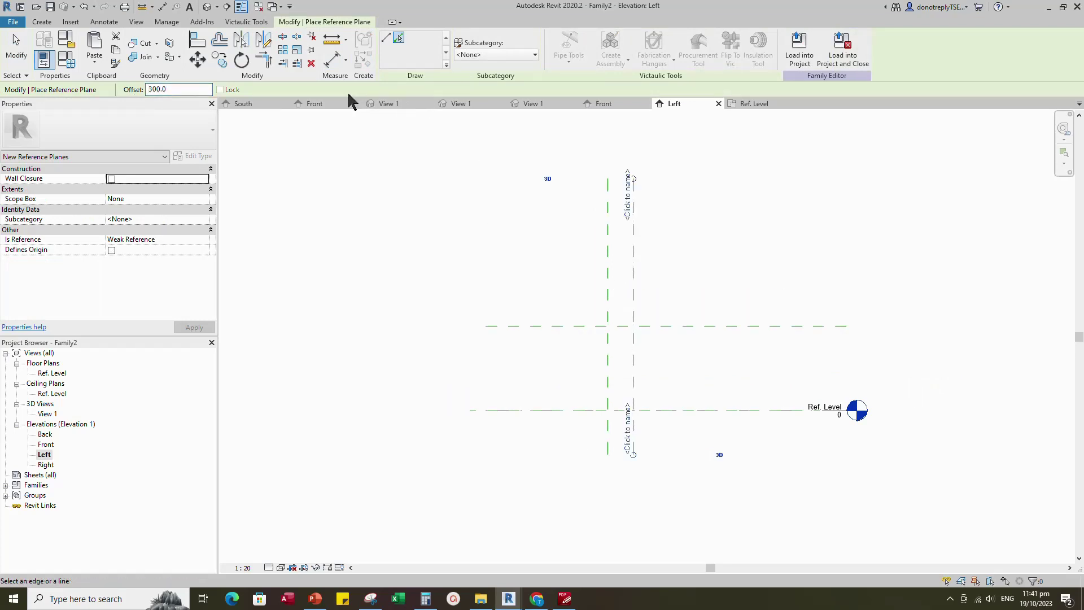
# - Dimension the distance between the Center (Front/Back) plane and the new vertical reference plane
pyautogui.click(332, 59)
pyautogui.click(632, 224)
pyautogui.click(608, 211)
pyautogui.click(649, 170)
pyautogui.press('Escape')
# - Label the Left elevation's horizontal dimension with a new instance family parameter named Safety Gate Support Offset
pyautogui.click(624, 183)
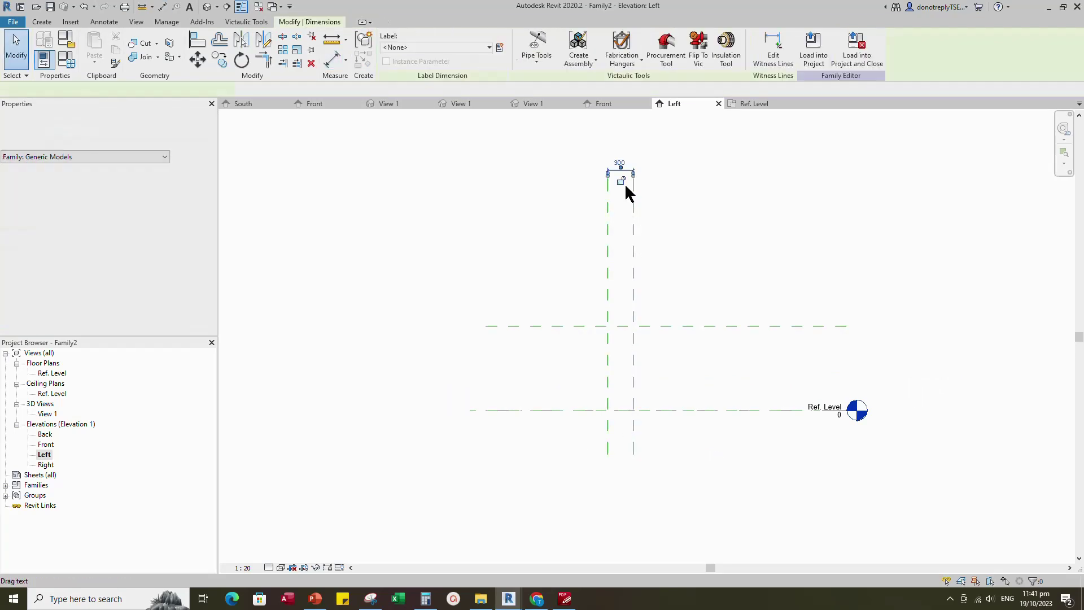
pyautogui.click(500, 49)
pyautogui.write('Safety Gate Support Of')
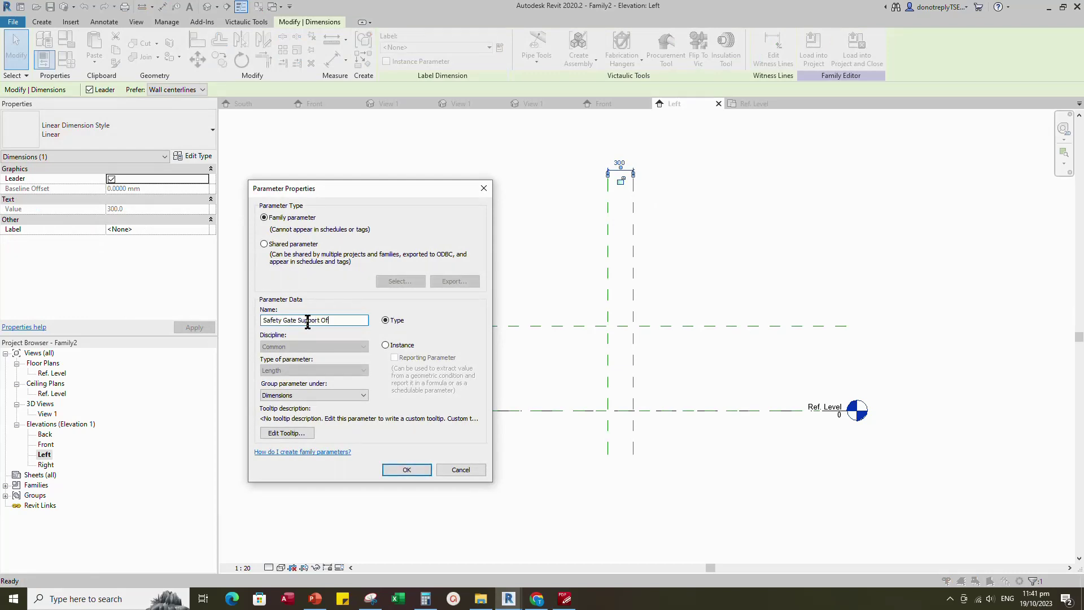
pyautogui.click(385, 345)
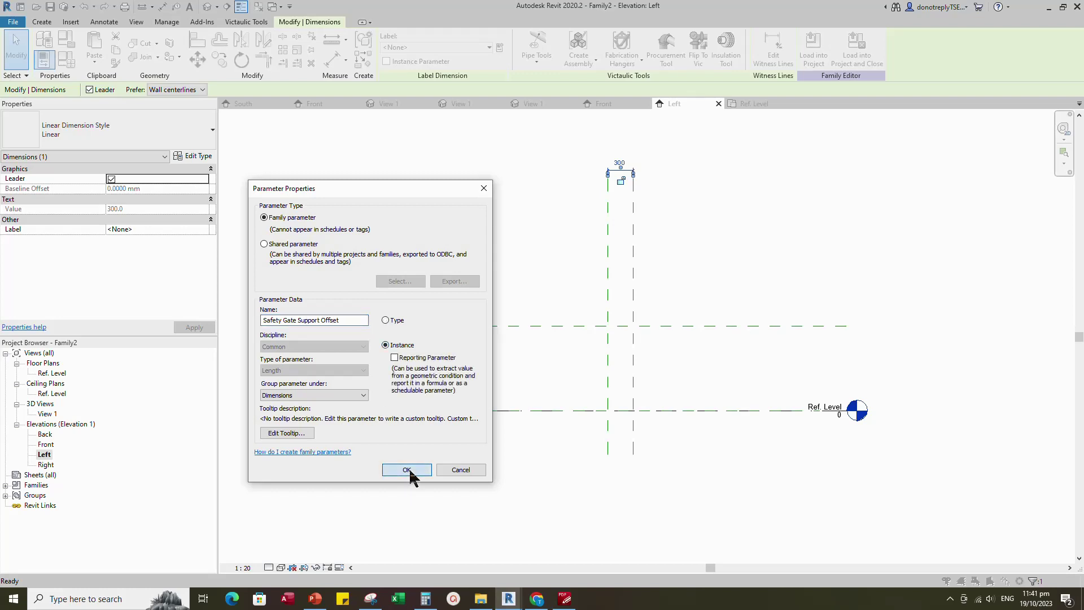
pyautogui.click(407, 470)
pyautogui.click(762, 463)
pyautogui.scroll(1, 701, 463)
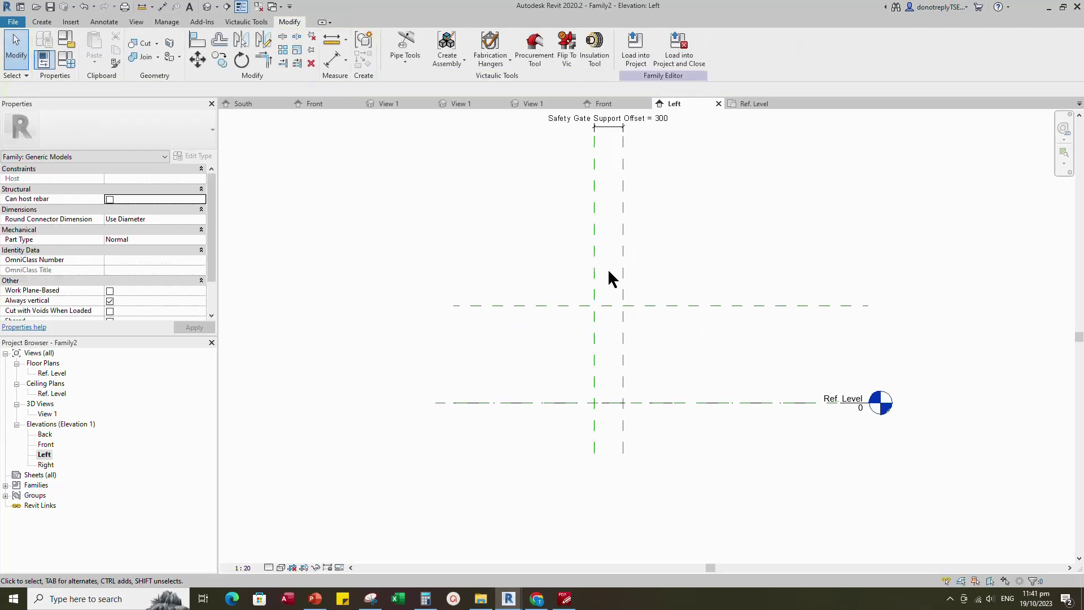
# - Extend the lower ends of both vertical reference planes past the ladder's bottom reference plane
pyautogui.scroll(-3, 649, 302)
pyautogui.click(609, 354)
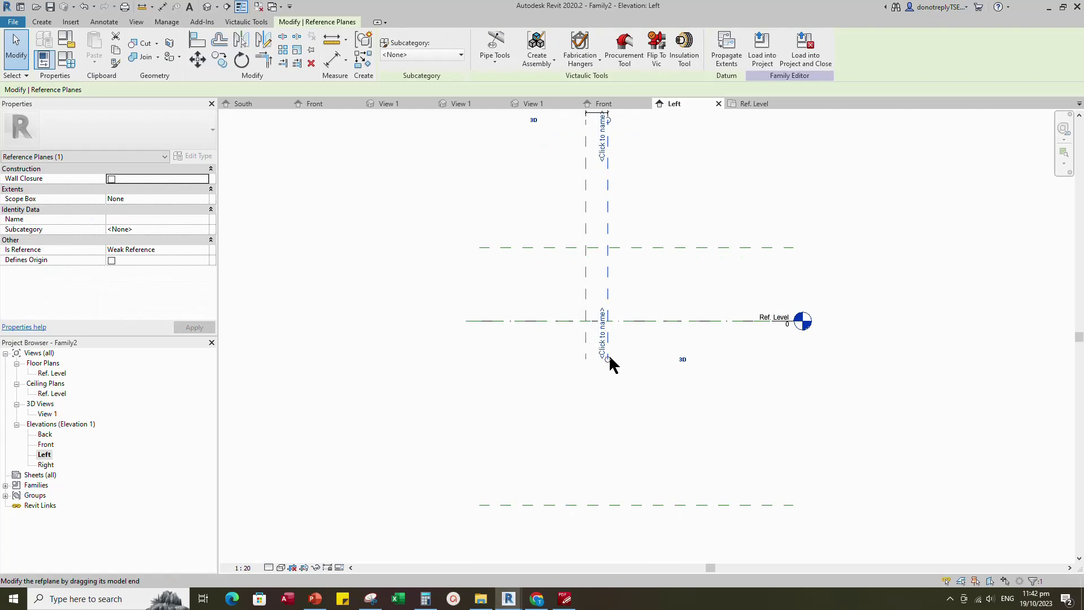
pyautogui.moveTo(592, 351); pyautogui.dragTo(590, 495)
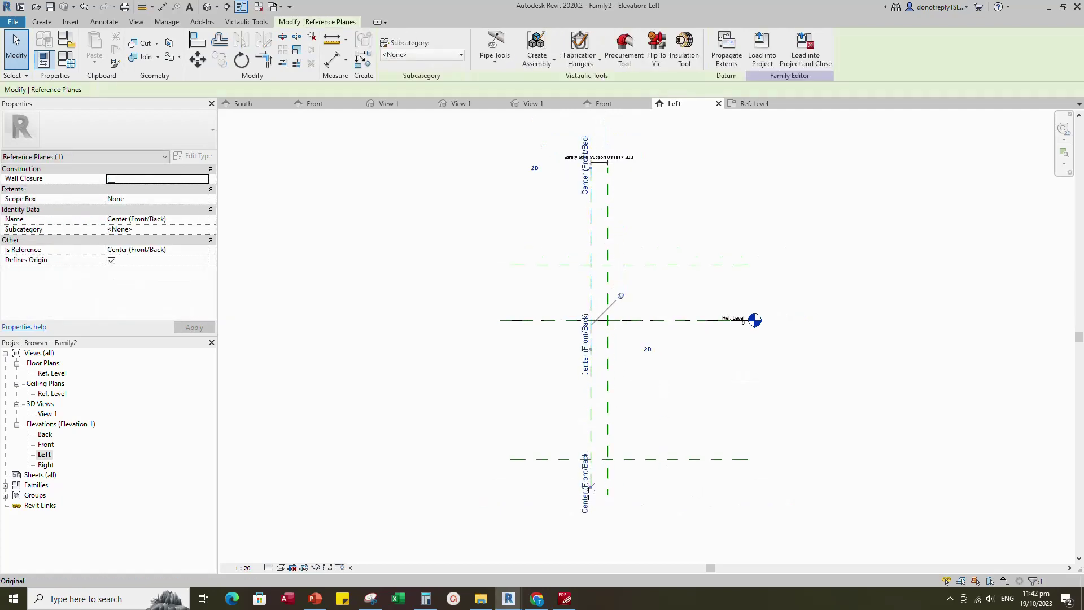
pyautogui.click(542, 346)
pyautogui.click(590, 363)
pyautogui.click(694, 366)
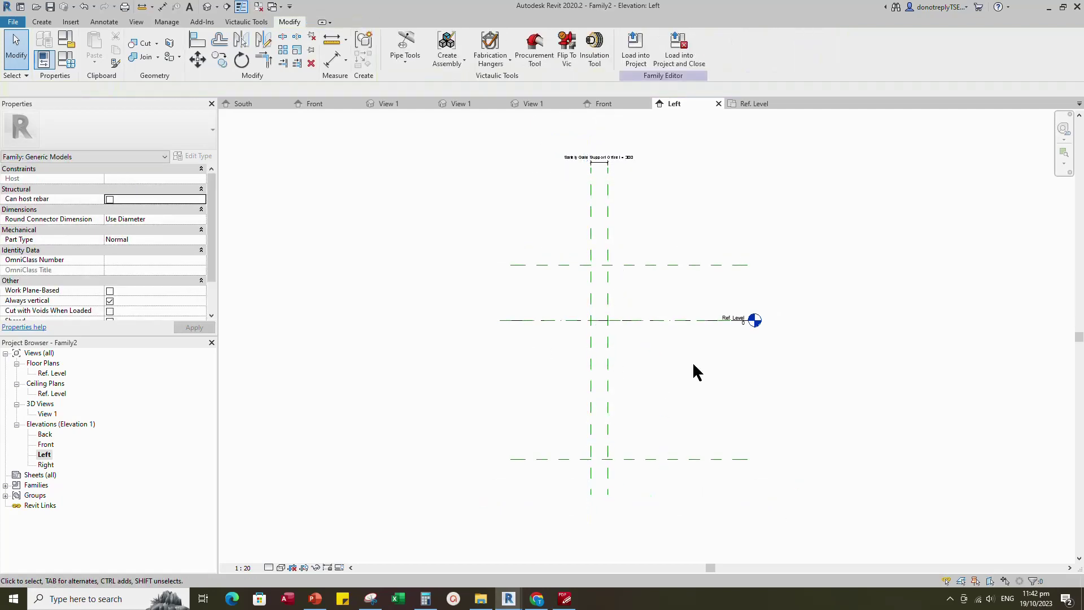
pyautogui.click(592, 309)
pyautogui.moveTo(590, 350); pyautogui.dragTo(592, 495)
pyautogui.click(680, 399)
# - Set the Left elevation's view scale to 1:25 and its detail level to Fine
pyautogui.click(242, 568)
pyautogui.click(258, 488)
pyautogui.scroll(-1, 717, 432)
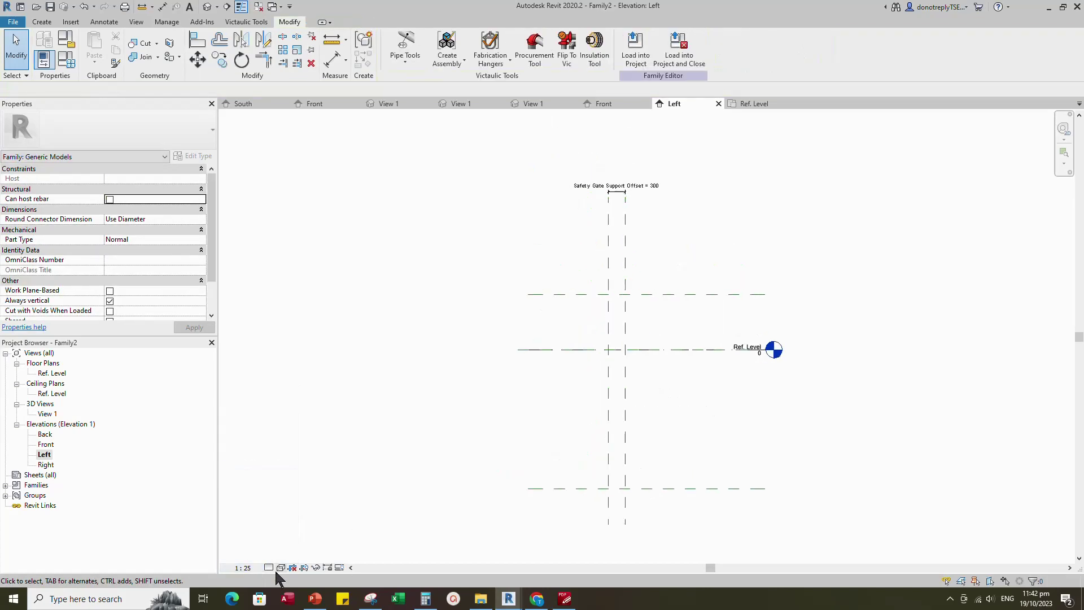
pyautogui.click(269, 567)
pyautogui.click(280, 555)
# - Place a horizontal reference plane offset 200 mm below the upper safety gate support plane
pyautogui.scroll(2, 668, 272)
pyautogui.click(644, 303)
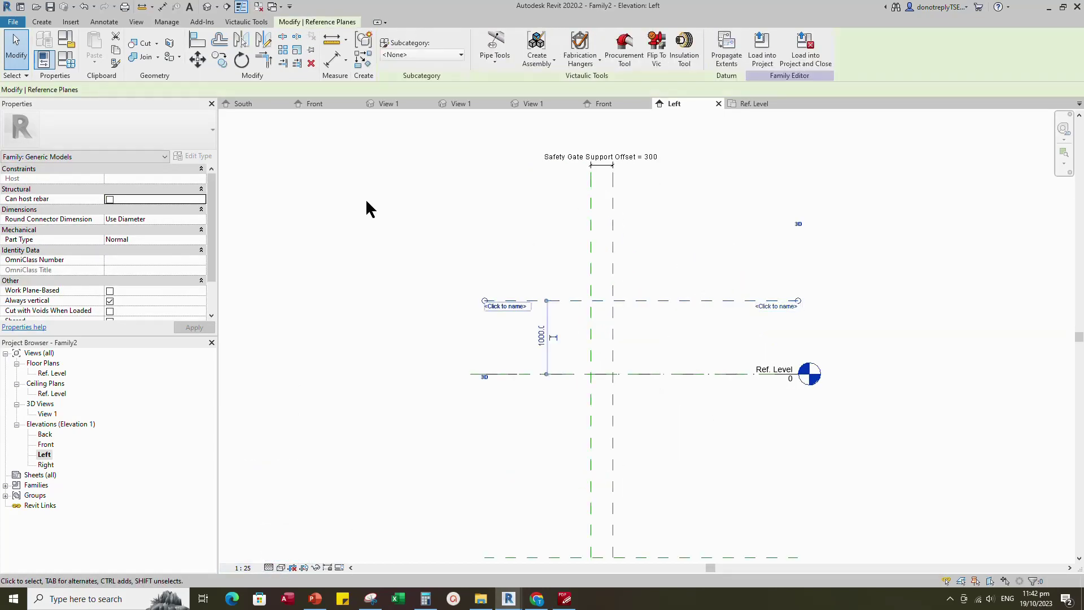
pyautogui.click(363, 59)
pyautogui.click(399, 39)
pyautogui.moveTo(164, 90); pyautogui.dragTo(136, 93)
pyautogui.write('20')
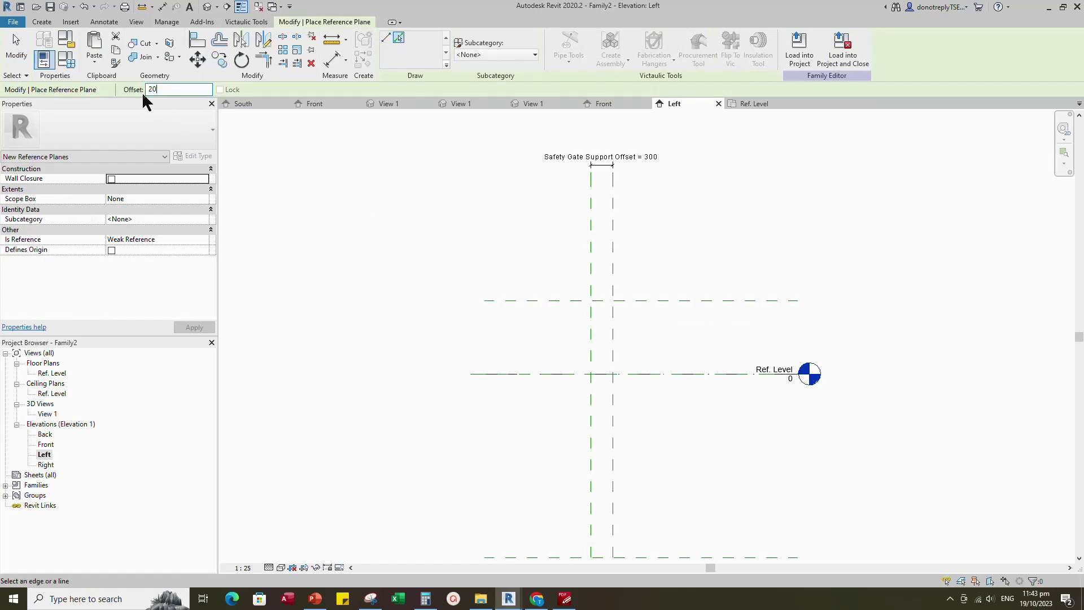
pyautogui.click(540, 301)
# - Dimension the distance between the upper support plane and the reference plane just below it
pyautogui.press('d')
pyautogui.press('i')
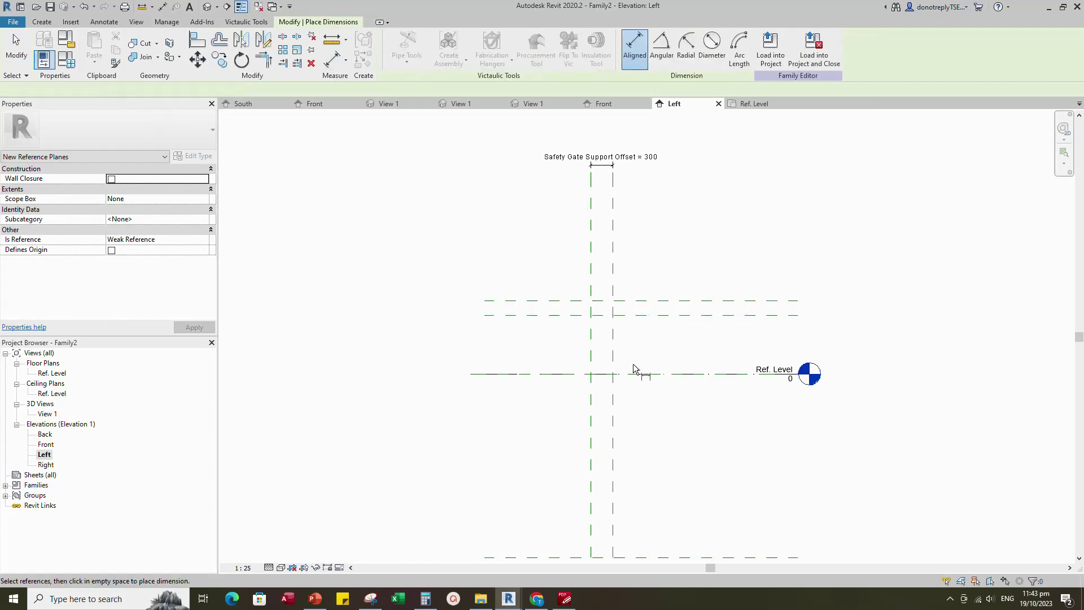
pyautogui.scroll(1, 570, 350)
pyautogui.click(512, 287)
pyautogui.click(506, 307)
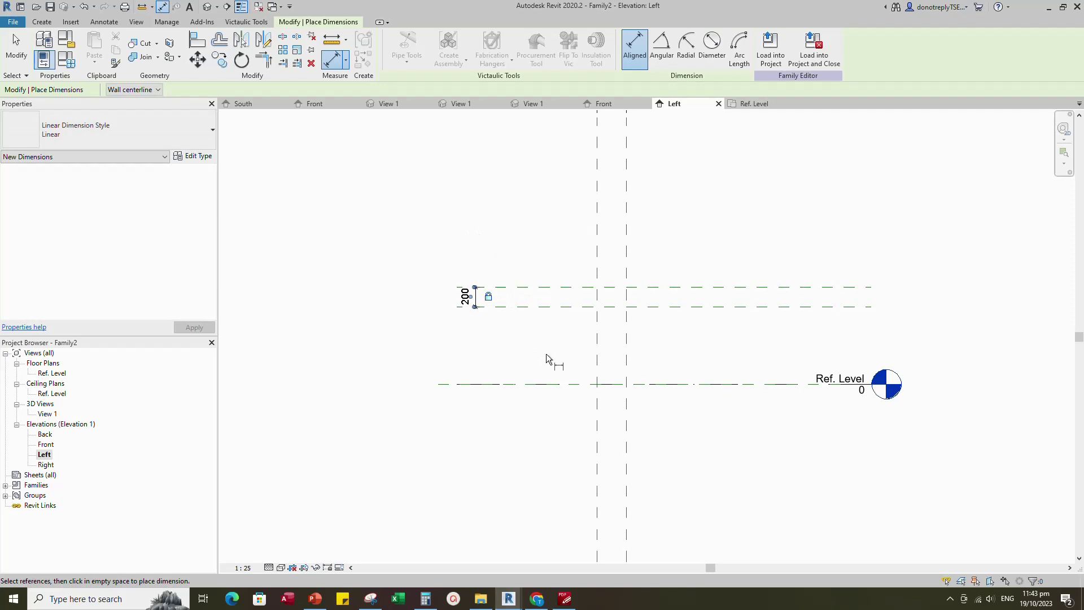
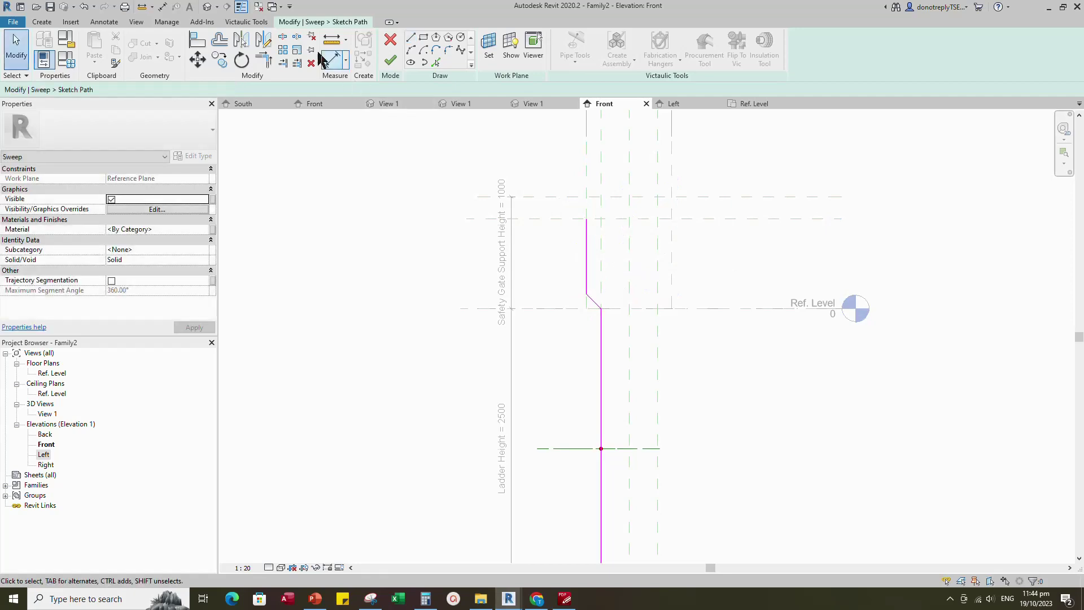
# - Align and lock the sweep path's upper and lower vertical segments and its bottom end to their matching reference planes
pyautogui.click(199, 44)
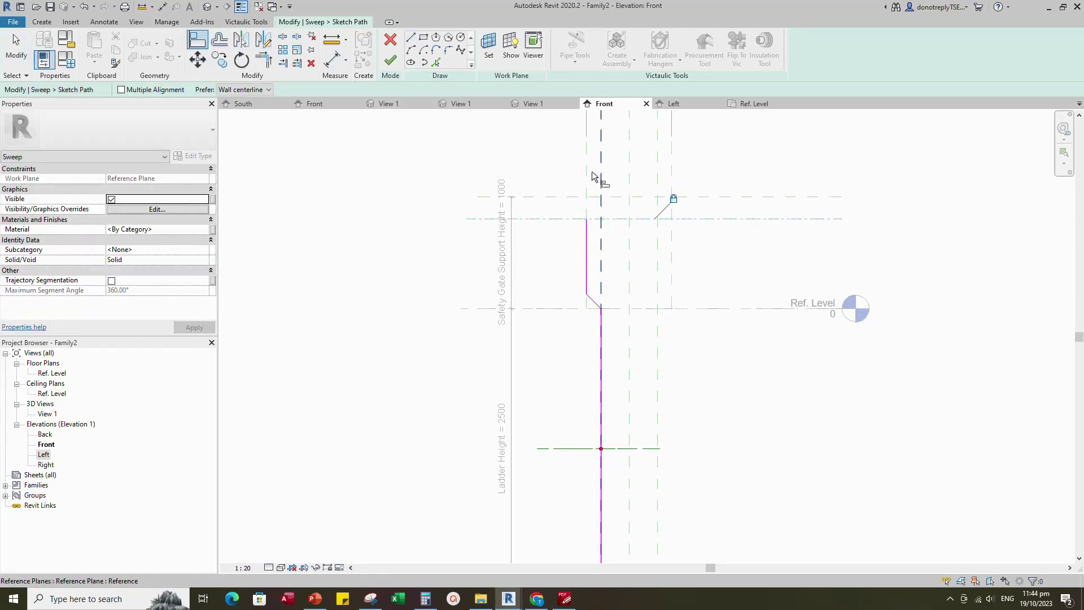
pyautogui.click(585, 236)
pyautogui.click(603, 241)
pyautogui.scroll(-3, 619, 240)
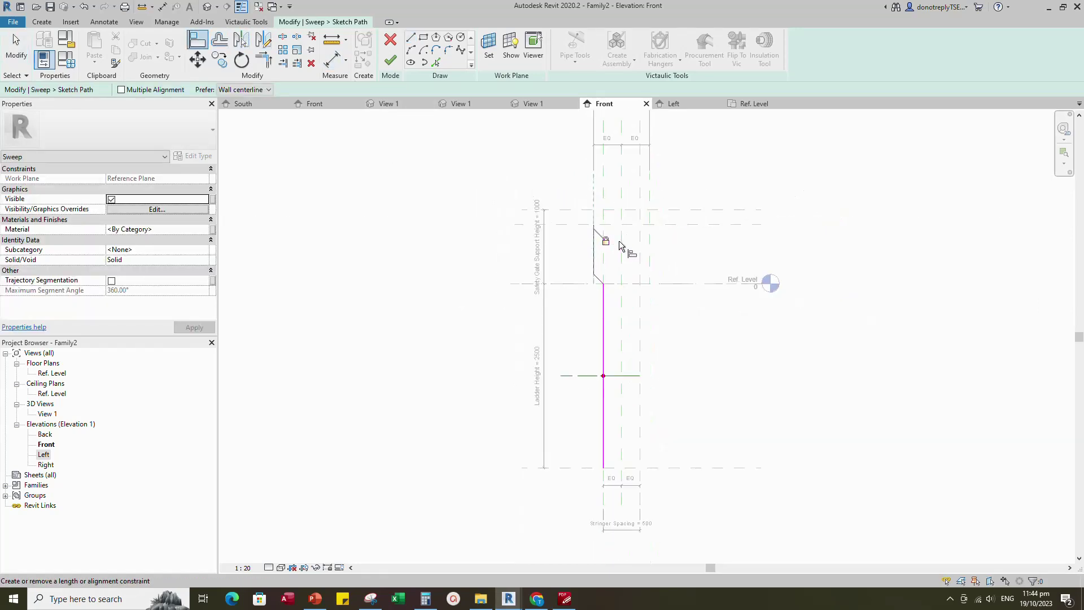
pyautogui.click(624, 210)
pyautogui.click(624, 274)
pyautogui.click(641, 286)
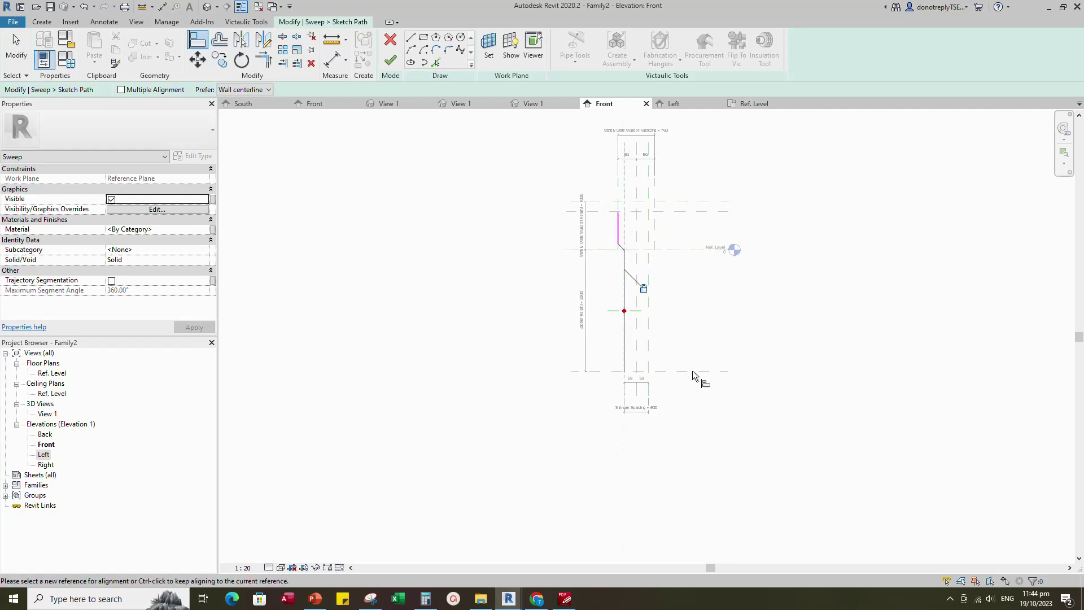
pyautogui.click(689, 370)
pyautogui.scroll(3, 669, 249)
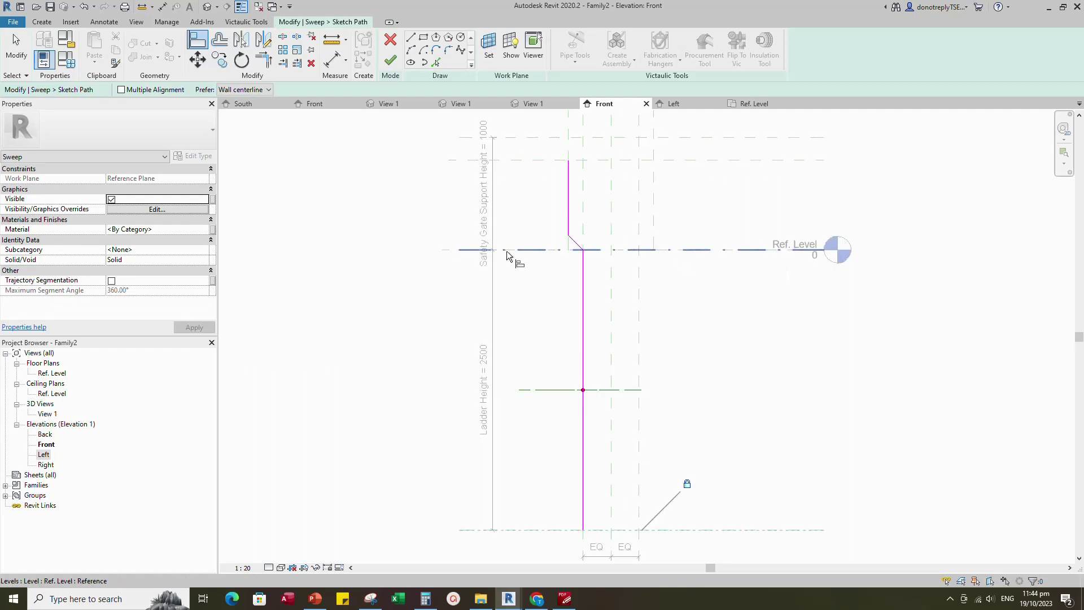
pyautogui.press('Escape')
# - Fillet the sweep path's bend at the Ref. Level with a 30 mm radius
pyautogui.moveTo(661, 286); pyautogui.dragTo(693, 347, button='middle')
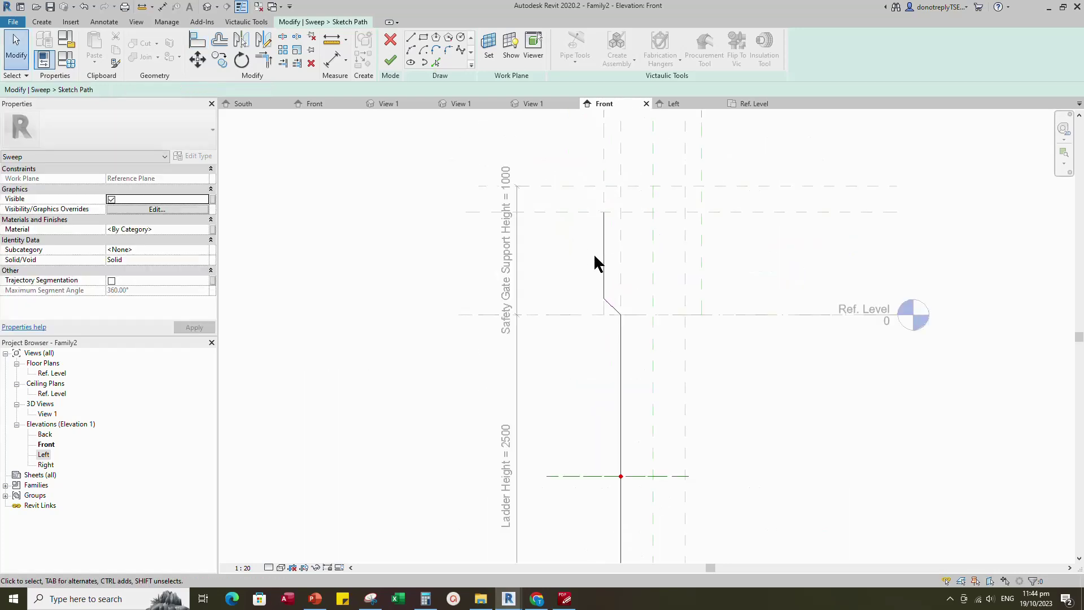
pyautogui.click(448, 49)
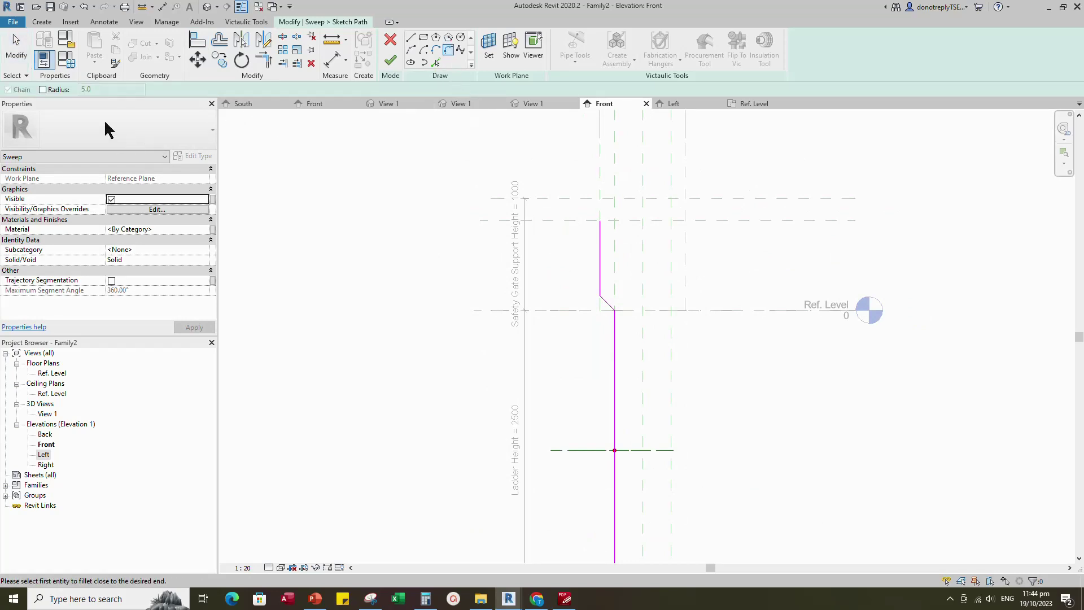
pyautogui.write('25')
pyautogui.scroll(3, 579, 305)
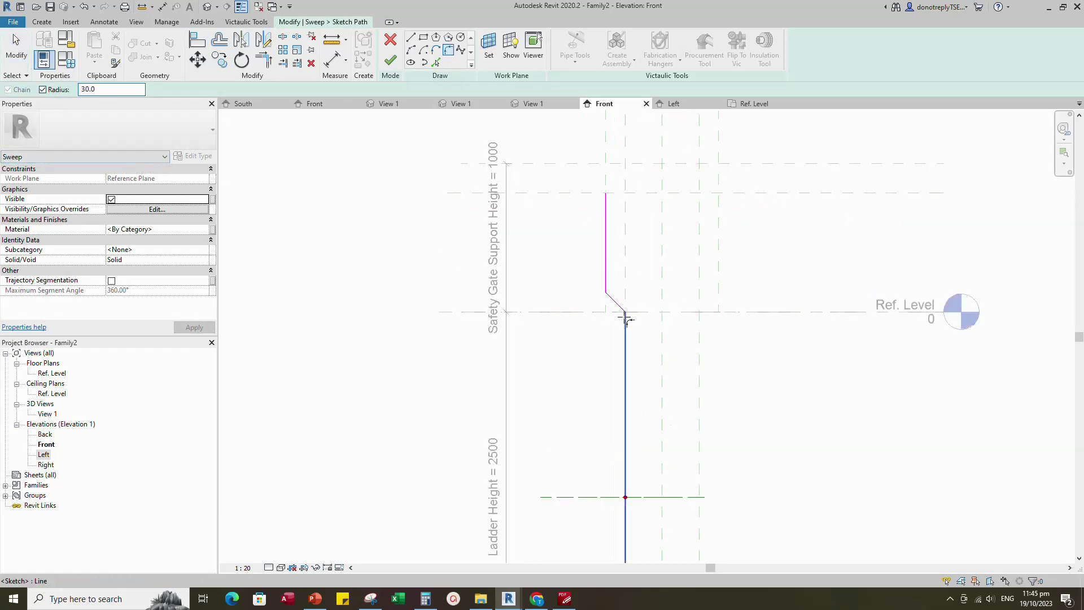
pyautogui.click(629, 316)
pyautogui.click(626, 307)
pyautogui.click(883, 573)
pyautogui.scroll(2, 644, 333)
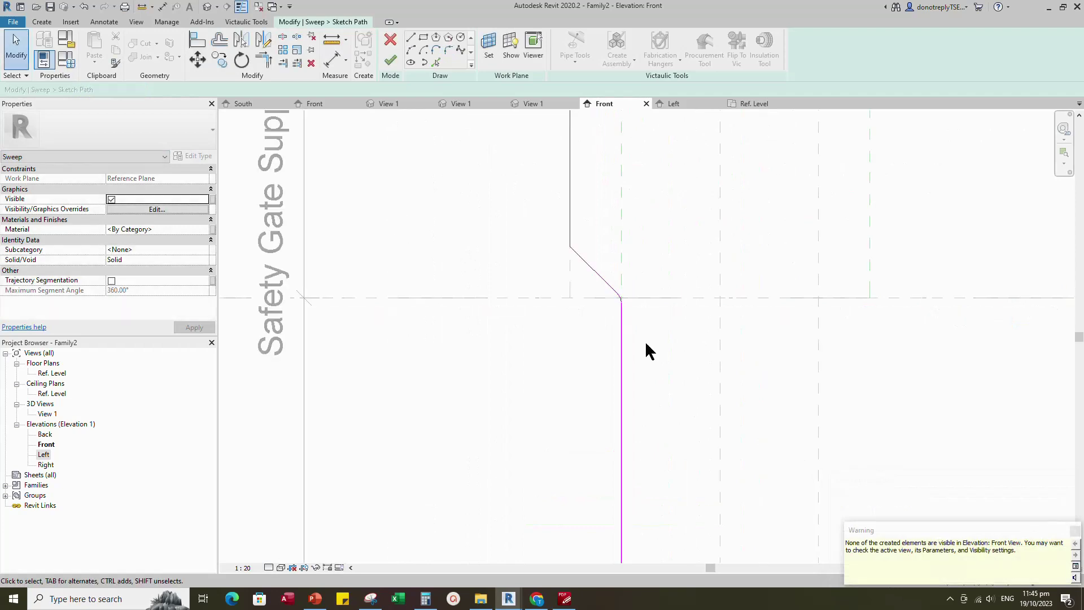
# - Examine the rounded bend of the sweep path at the Ref. Level up close
pyautogui.scroll(-1, 630, 318)
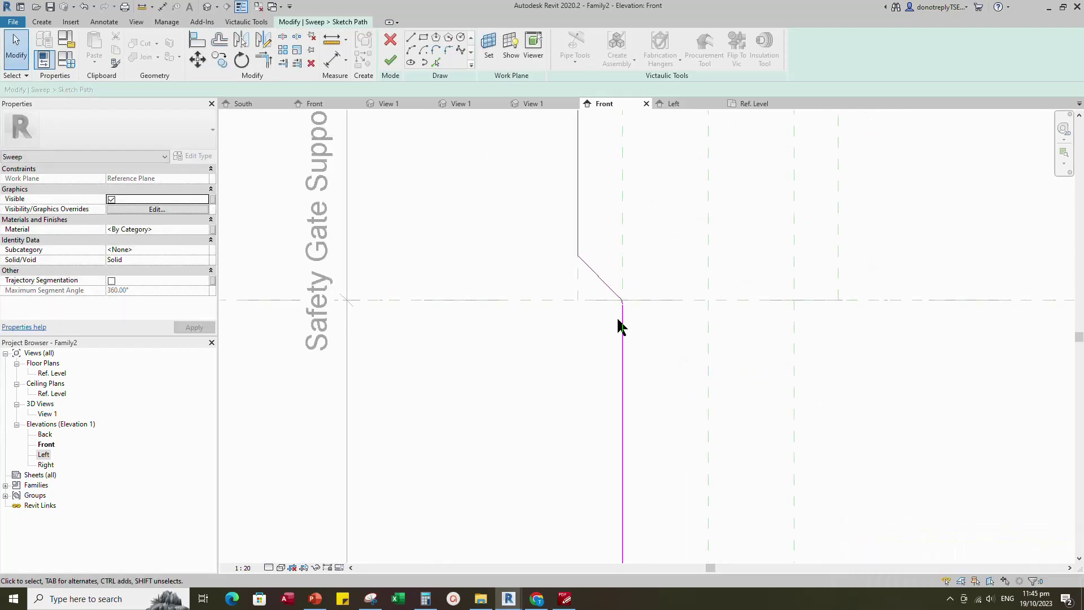
pyautogui.scroll(4, 622, 301)
pyautogui.click(622, 300)
pyautogui.click(704, 327)
pyautogui.scroll(-2, 705, 372)
pyautogui.scroll(2, 696, 356)
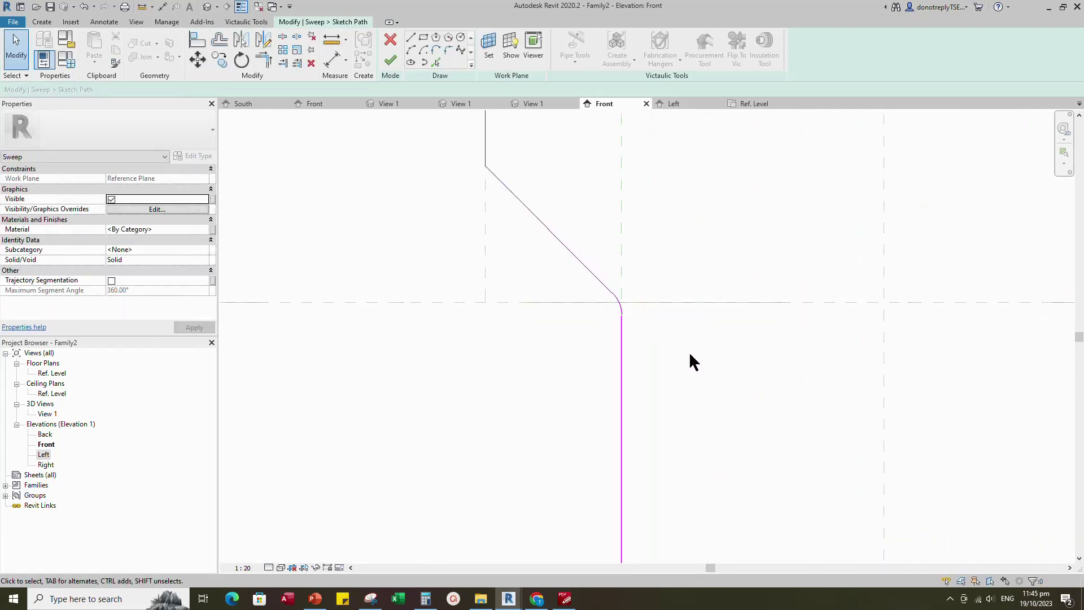
pyautogui.scroll(-3, 692, 359)
pyautogui.scroll(-2, 700, 373)
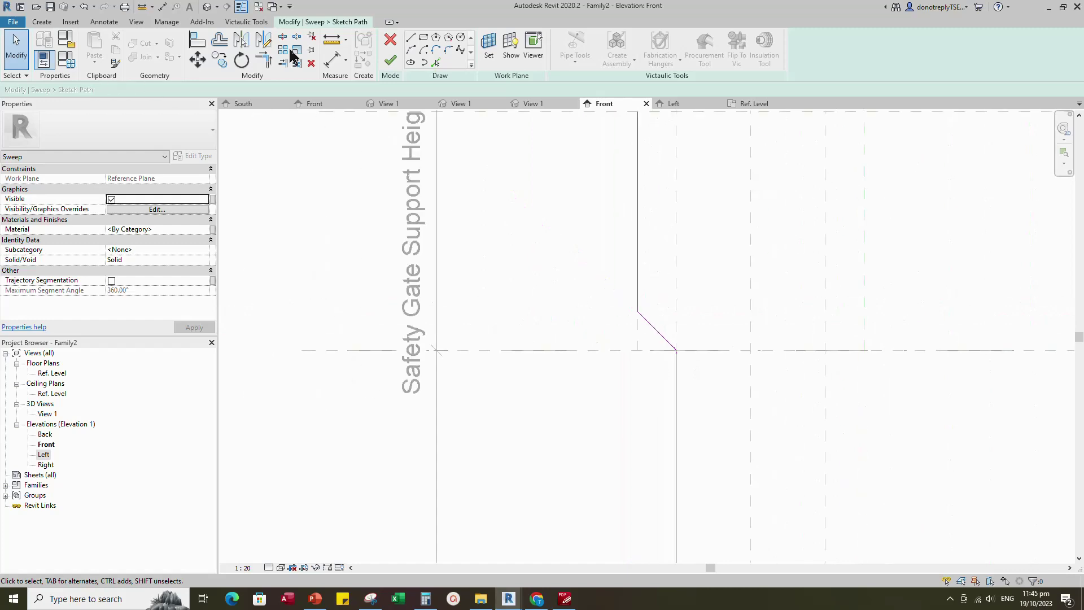
# - Fillet the sweep path's upper bend, below the safety gate support segment, with a 100 mm radius
pyautogui.click(450, 51)
pyautogui.click(43, 89)
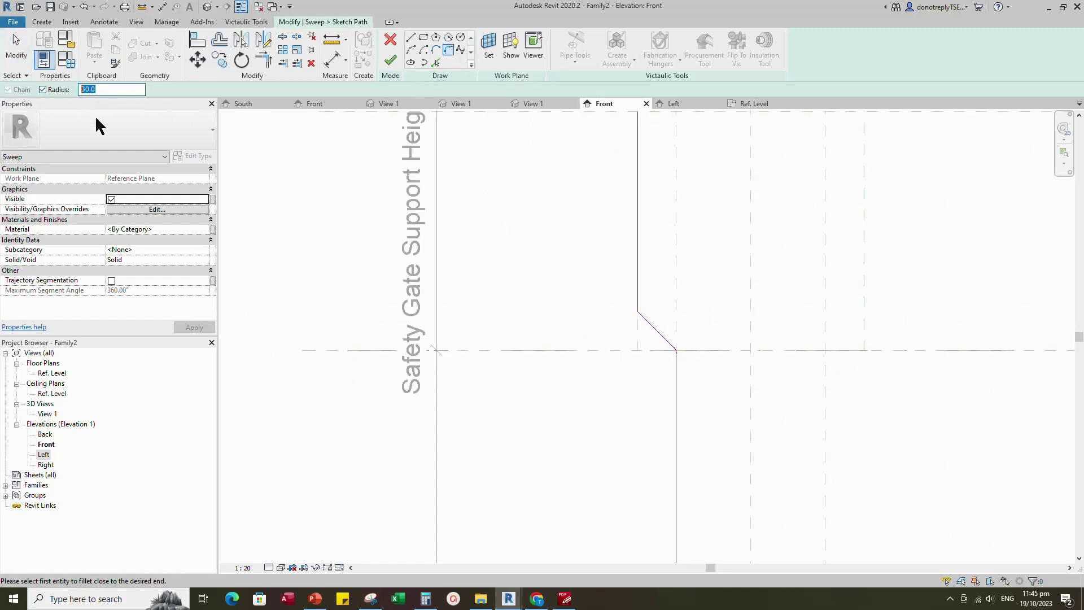
pyautogui.write('10')
pyautogui.click(637, 304)
pyautogui.click(649, 323)
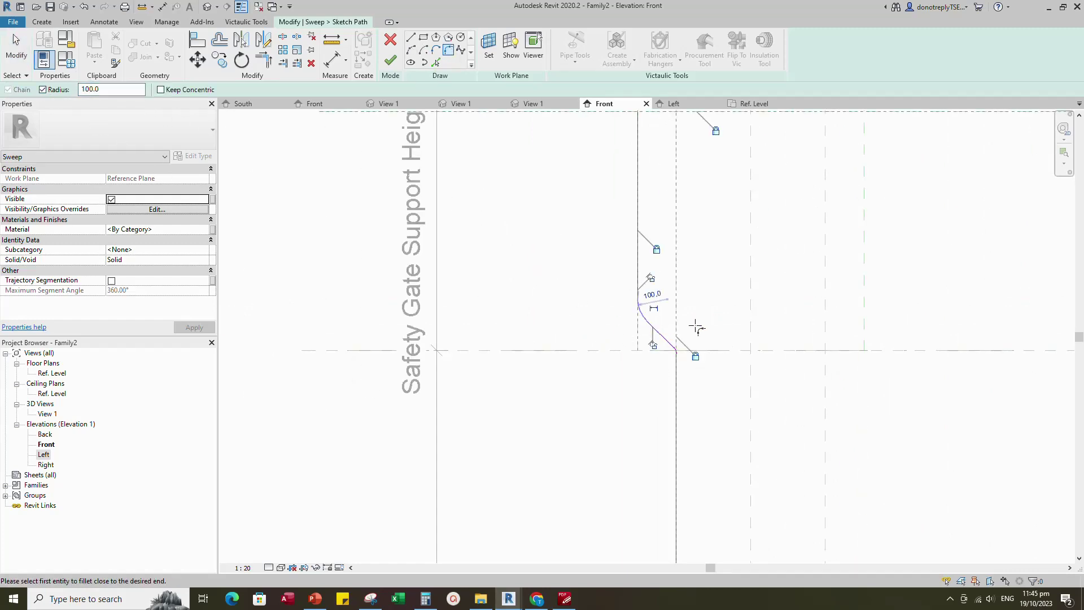
# - Try the 100 mm fillet on the bend at the Ref. Level and finish the sweep path sketch
pyautogui.click(666, 341)
pyautogui.click(675, 374)
pyautogui.scroll(2, 662, 365)
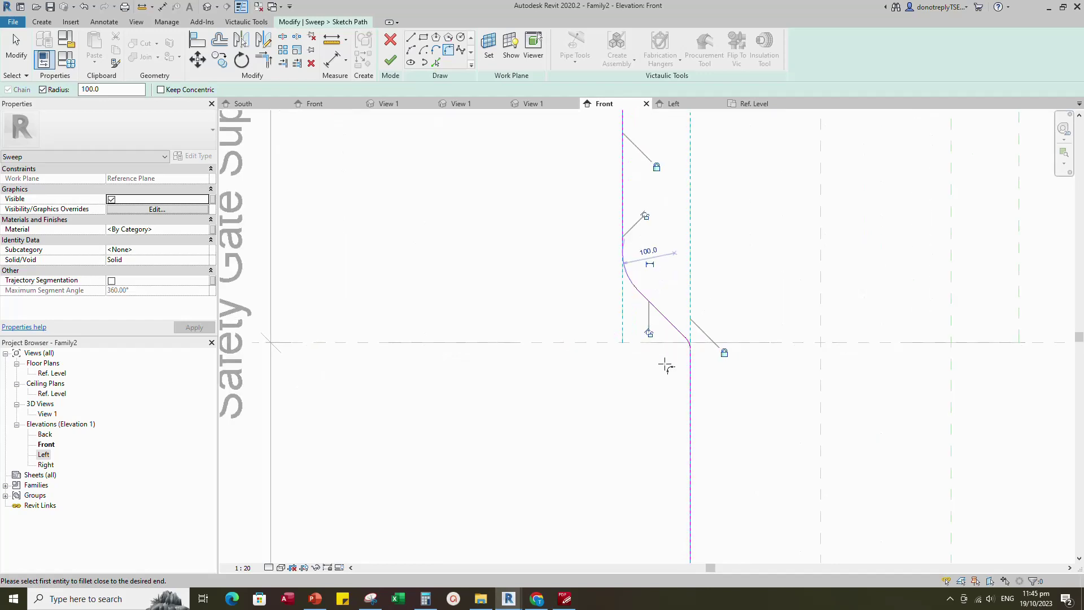
pyautogui.scroll(-2, 666, 367)
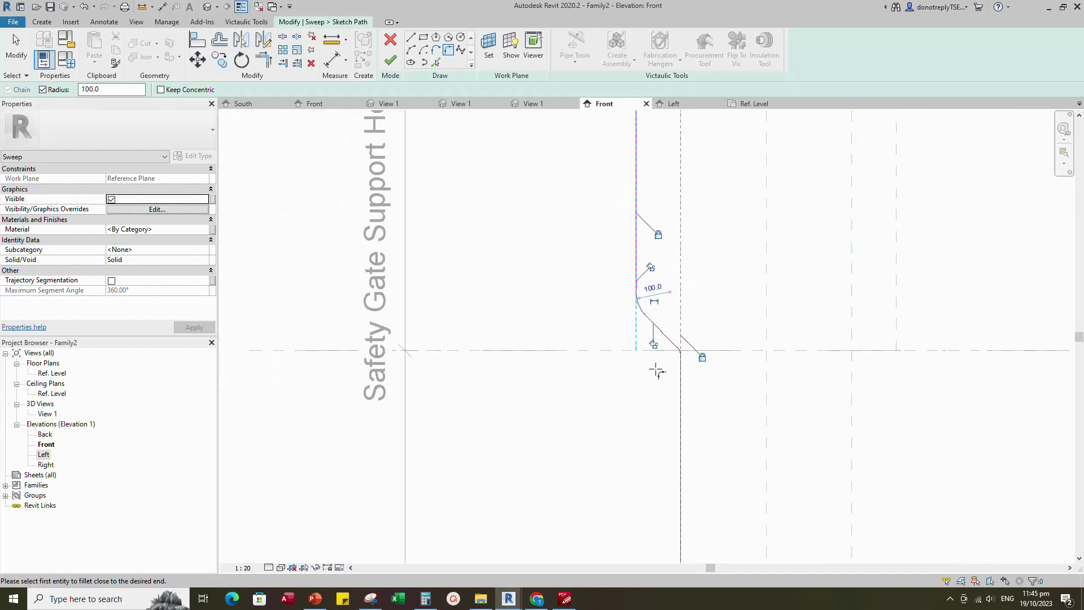
pyautogui.press('Escape')
pyautogui.scroll(-2, 678, 389)
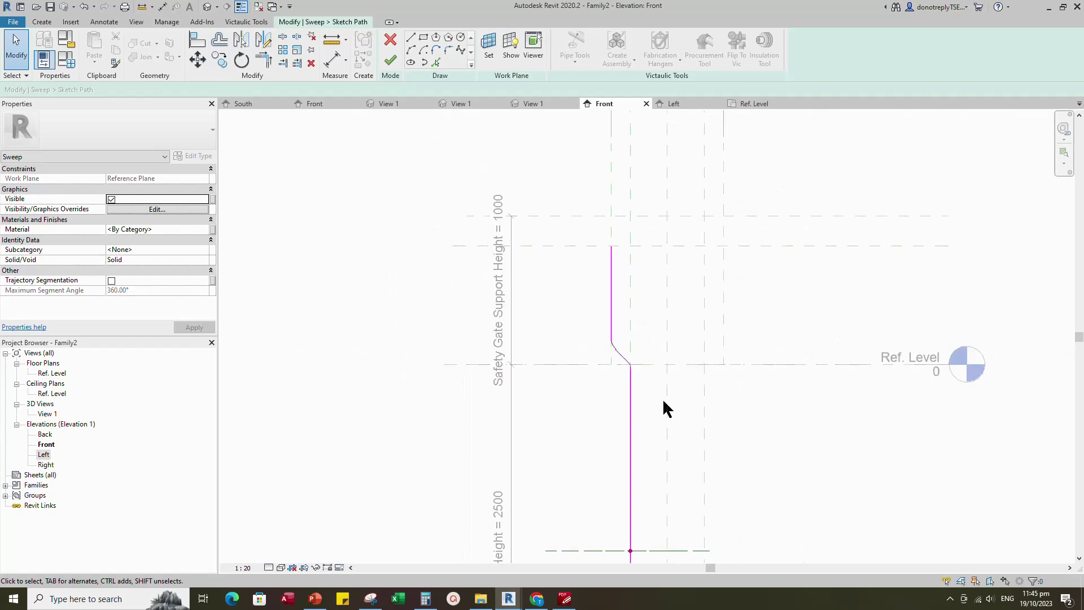
pyautogui.click(390, 60)
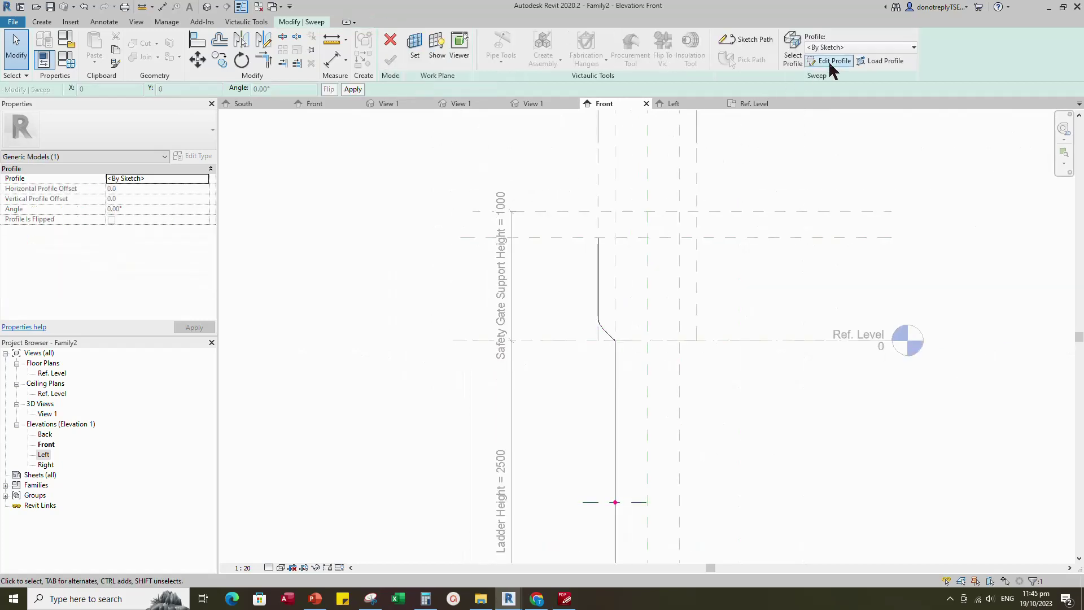
# - Open the sweep profile for editing in the Ref. Level plan and draw a 24 mm radius circle centred on the path point
pyautogui.click(831, 61)
pyautogui.click(543, 407)
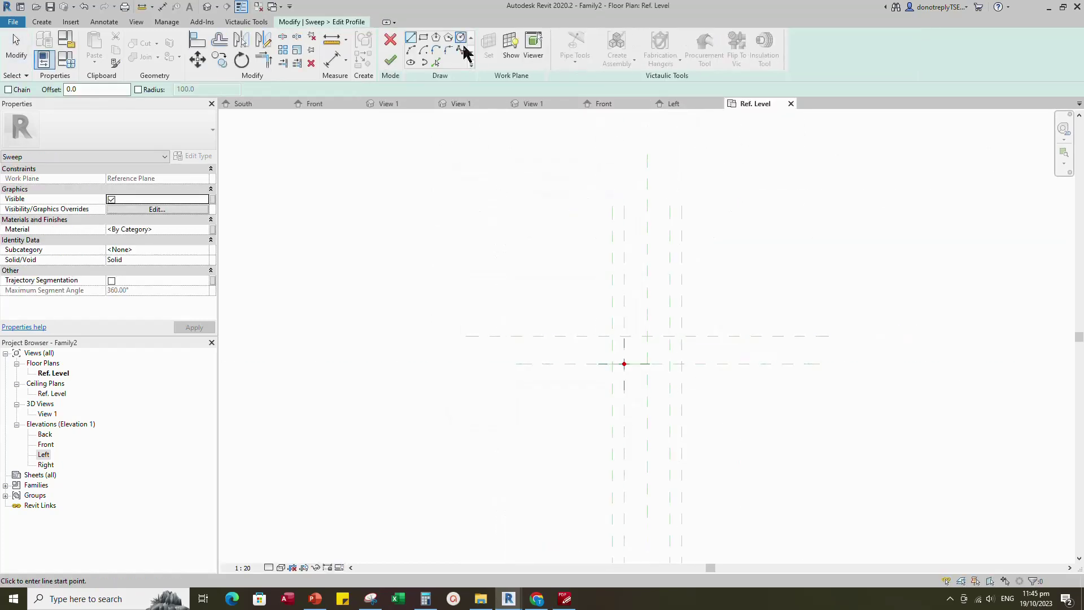
pyautogui.click(460, 37)
pyautogui.scroll(3, 615, 350)
pyautogui.click(613, 344)
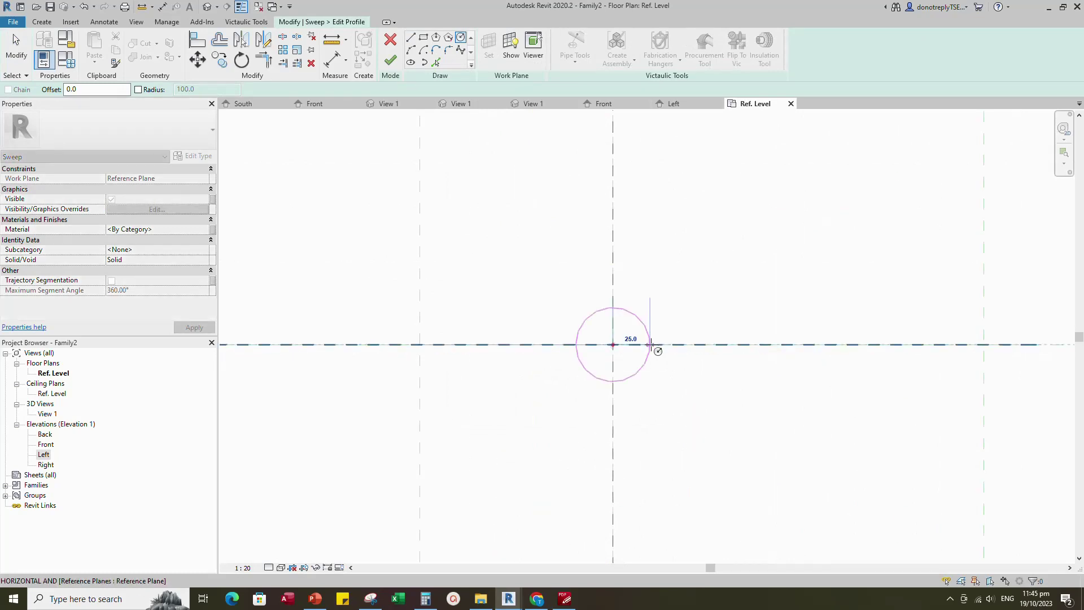
pyautogui.write('24')
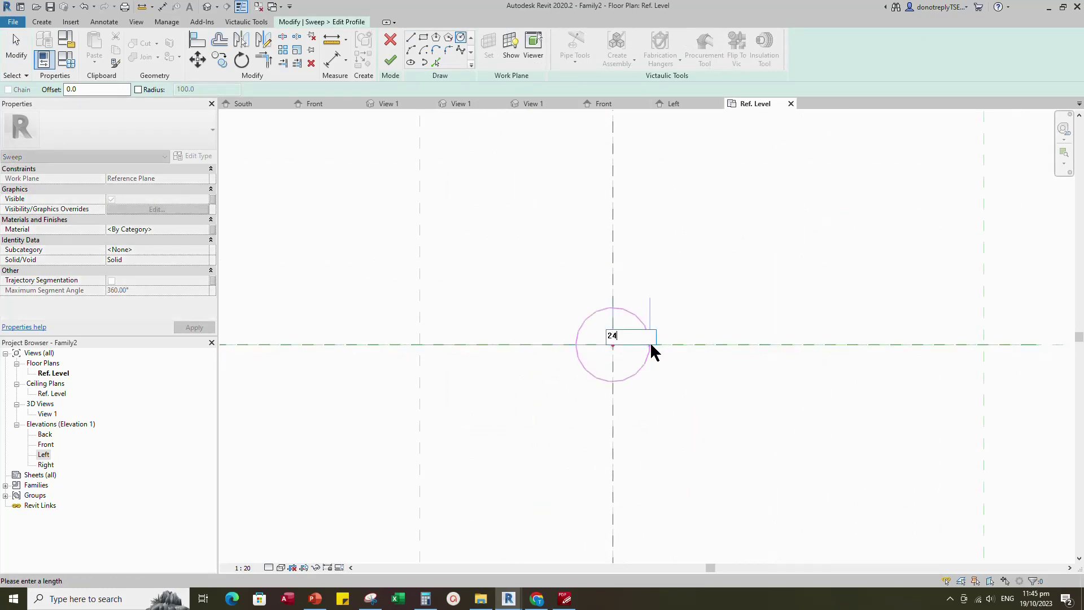
pyautogui.press('Return')
pyautogui.scroll(2, 655, 370)
pyautogui.press('Escape')
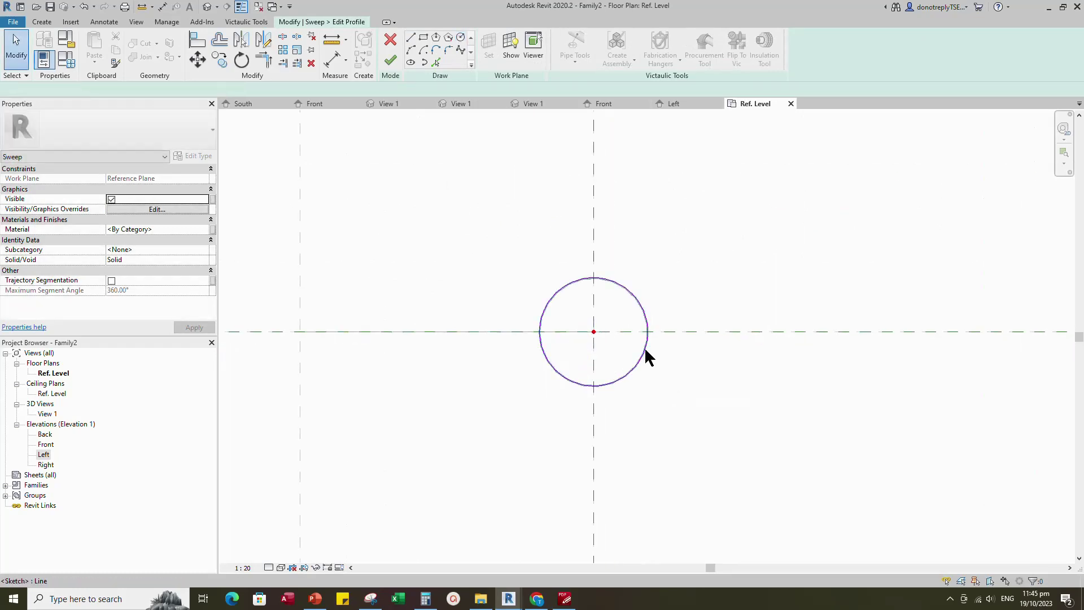
# - Make the profile circle's center mark visible, then align and lock its centre to the crossing reference planes
pyautogui.scroll(-2, 677, 389)
pyautogui.click(111, 179)
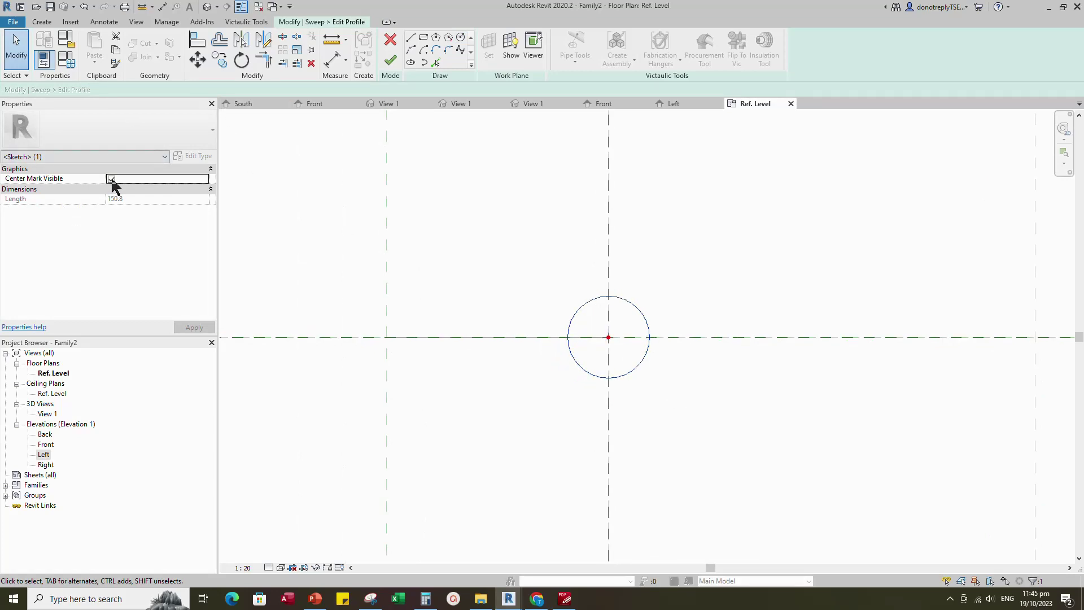
pyautogui.click(197, 39)
pyautogui.scroll(-4, 625, 236)
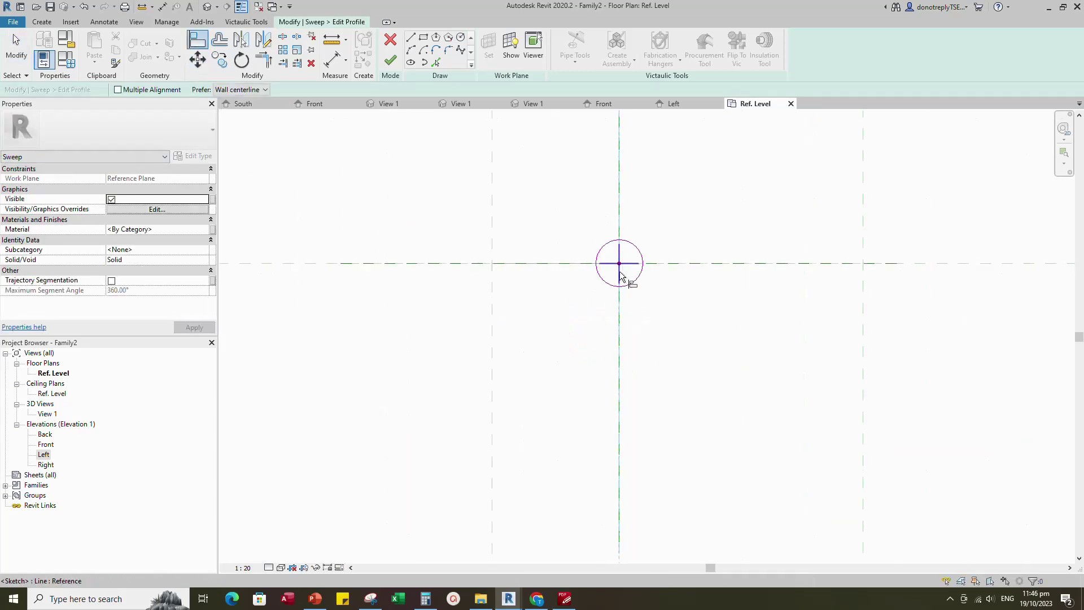
pyautogui.scroll(2, 641, 363)
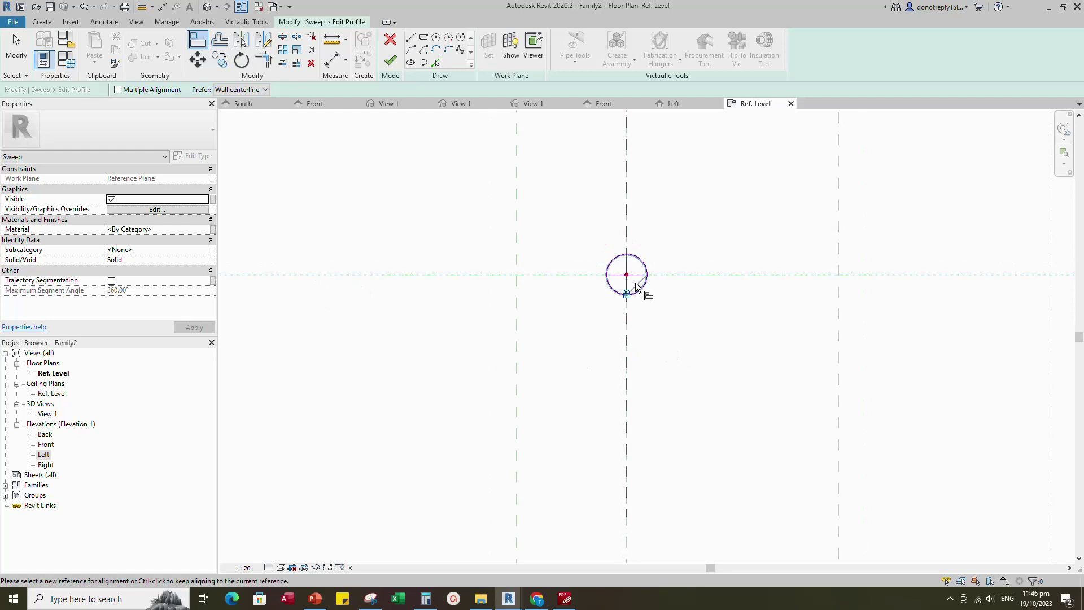
pyautogui.scroll(2, 557, 191)
# - Offset the profile circle 3 mm inward to form a hollow tube section and finish the sweep
pyautogui.click(436, 62)
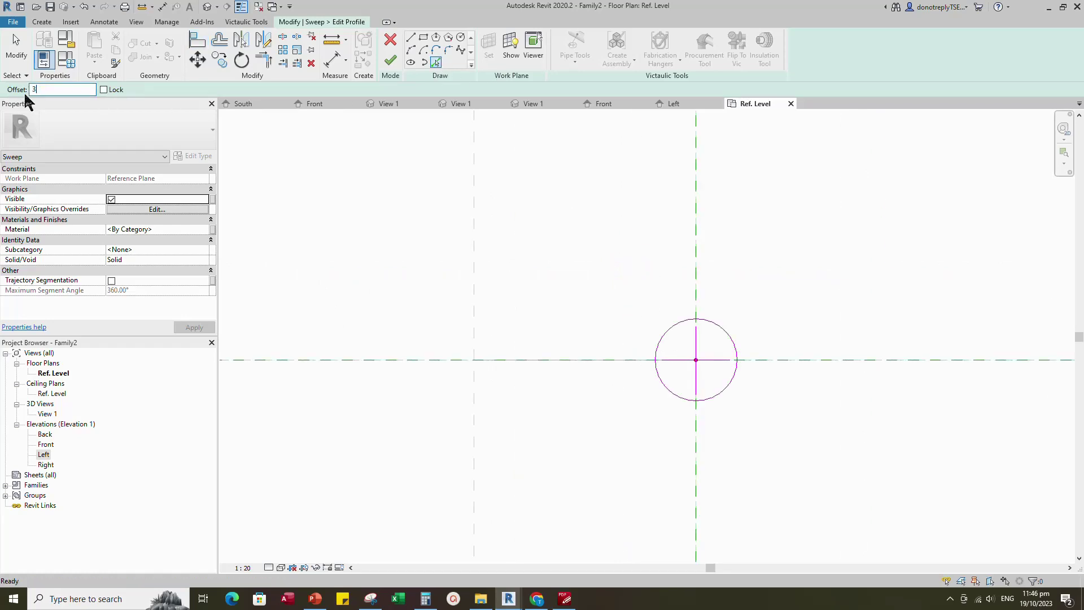
pyautogui.write('3')
pyautogui.click(730, 346)
pyautogui.click(390, 62)
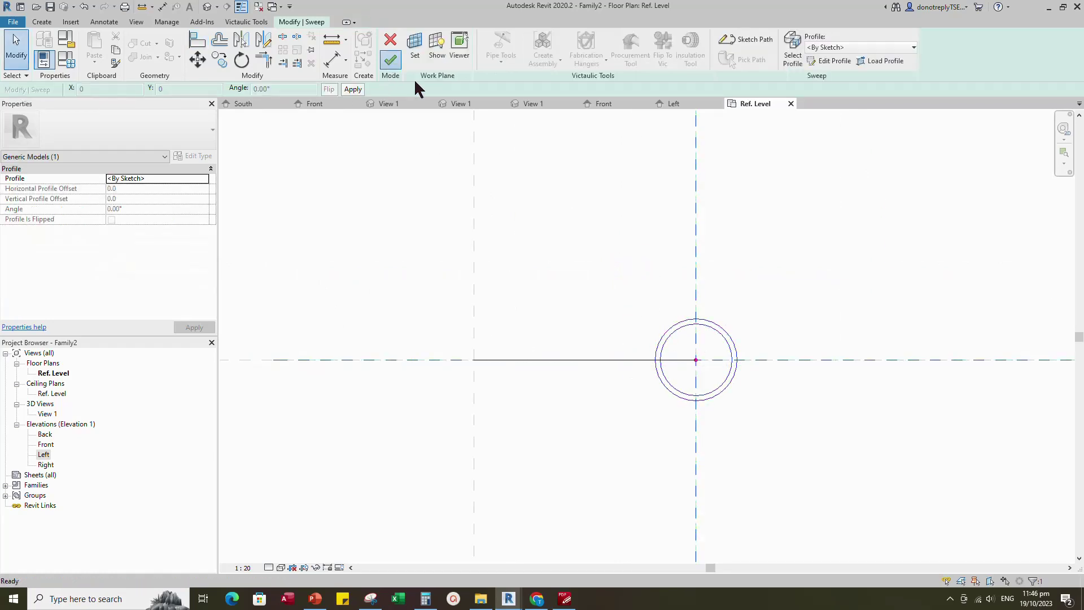
pyautogui.click(390, 62)
# - In the Front elevation, mirror a copy of the swept stringer about the central vertical reference plane
pyautogui.click(603, 103)
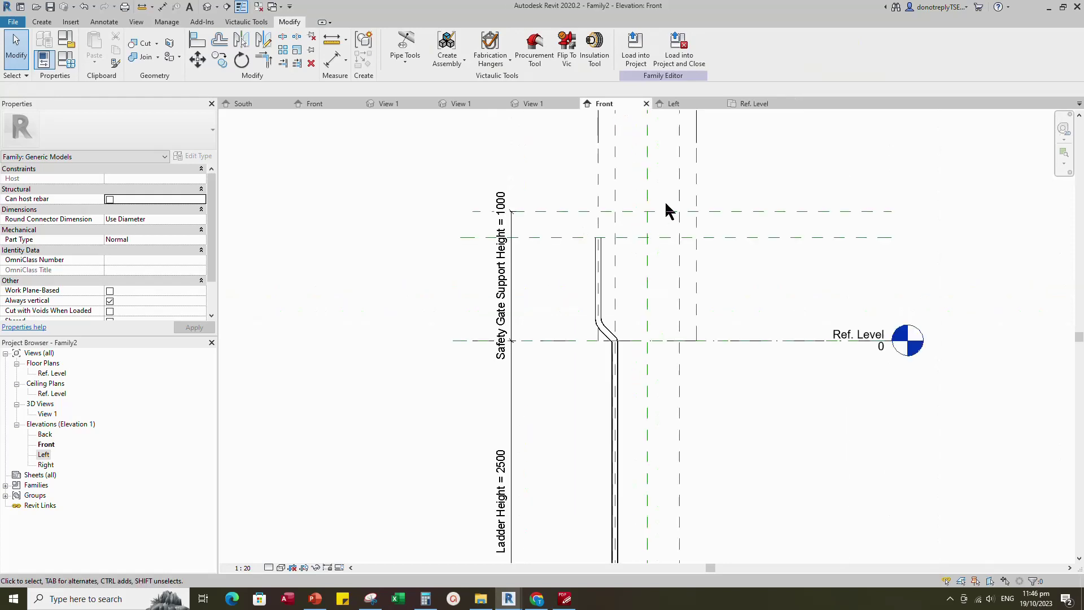
pyautogui.scroll(-2, 665, 346)
pyautogui.scroll(2, 644, 320)
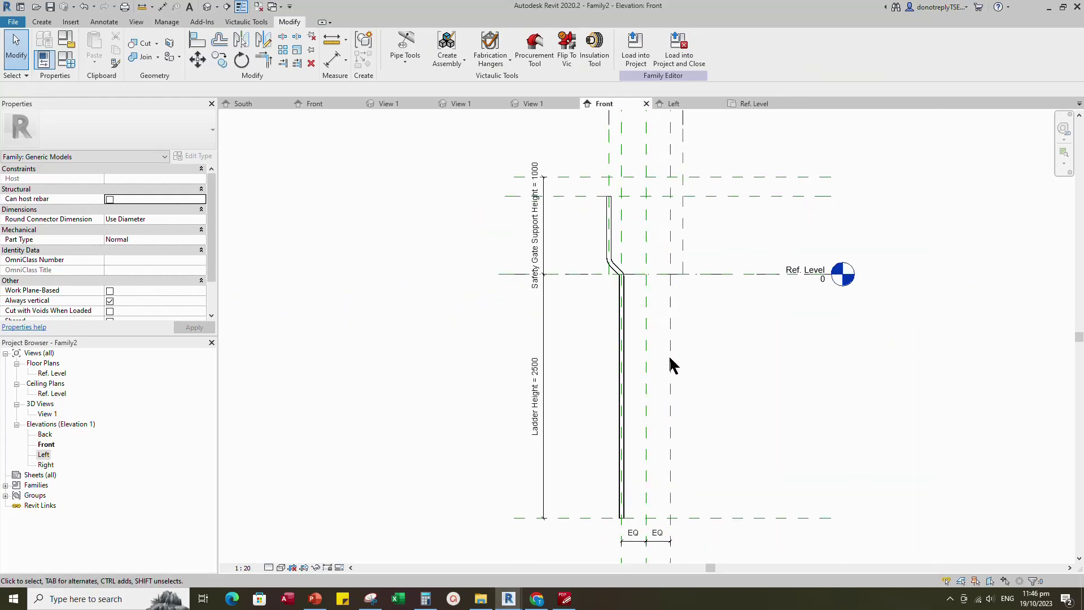
pyautogui.click(623, 361)
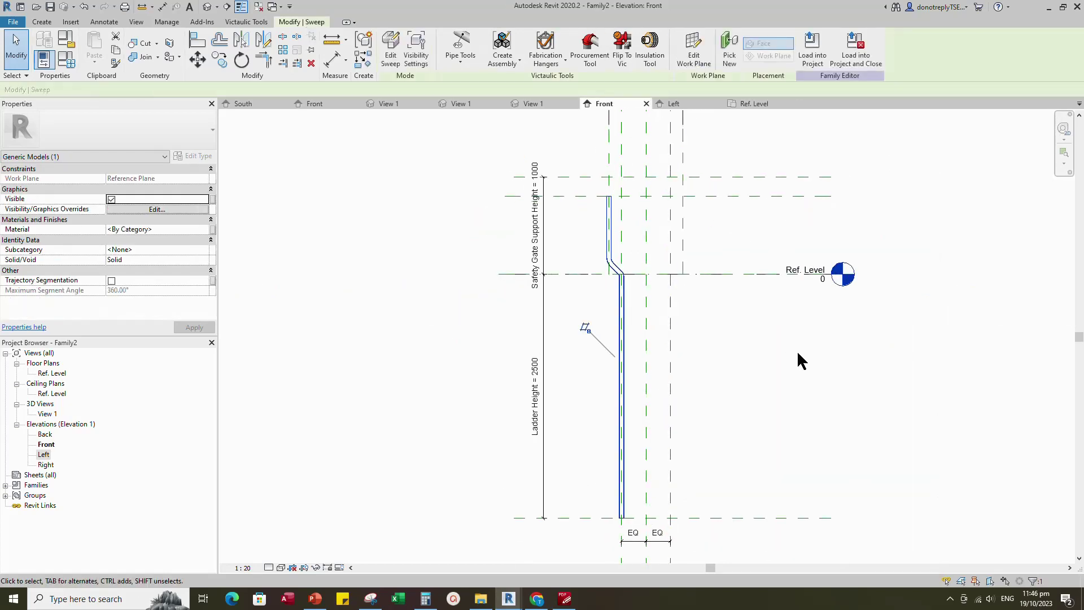
pyautogui.click(239, 41)
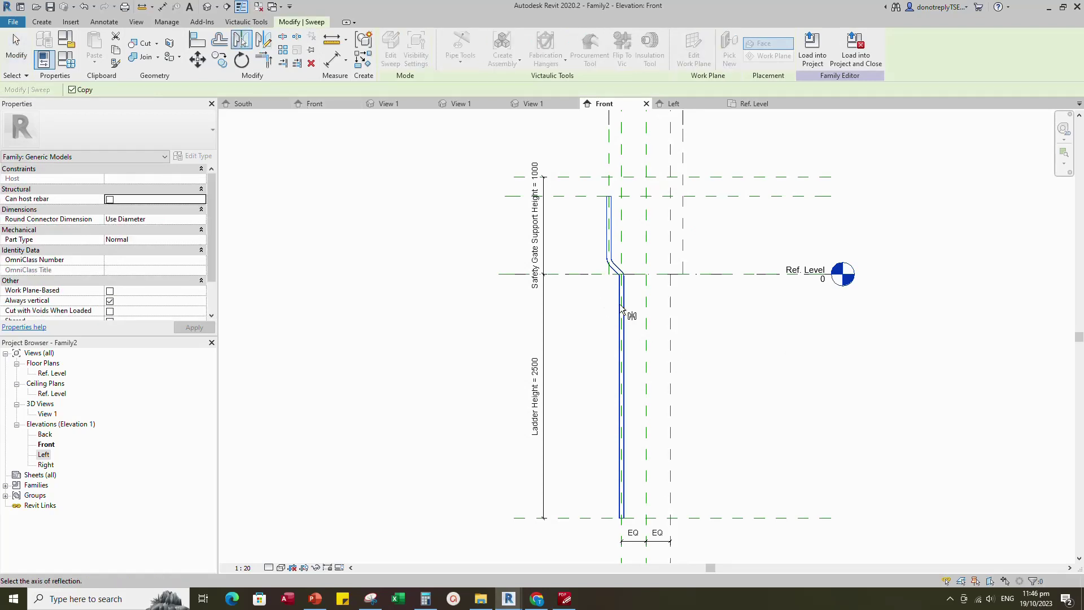
pyautogui.click(646, 271)
pyautogui.click(773, 337)
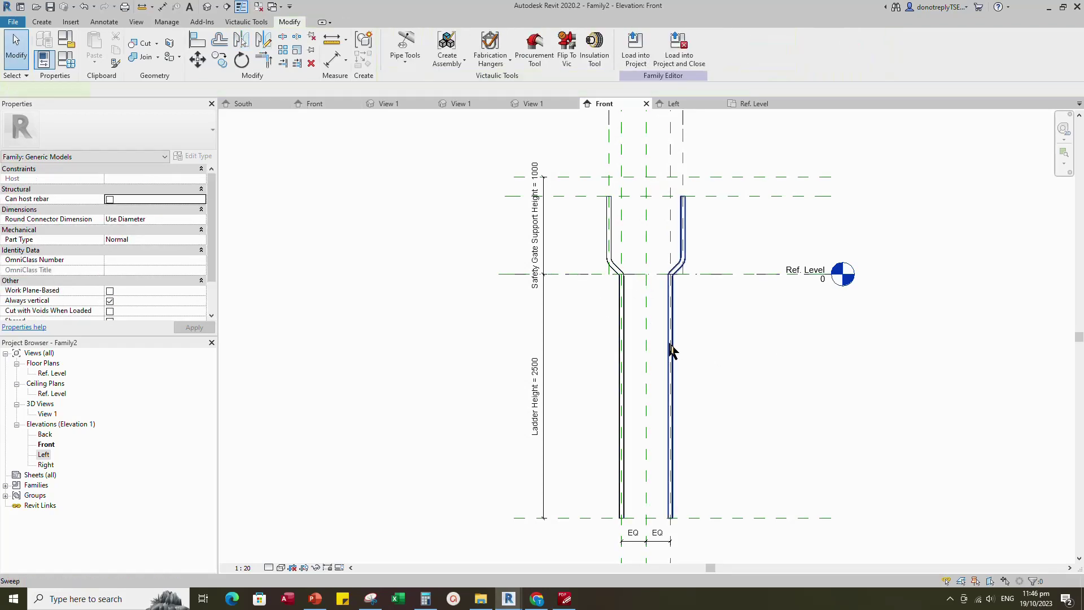
# - Edit the mirrored sweep's path and align and lock its upper end and upper vertical segment to their reference planes
pyautogui.click(670, 346)
pyautogui.click(390, 48)
pyautogui.click(761, 44)
pyautogui.click(197, 40)
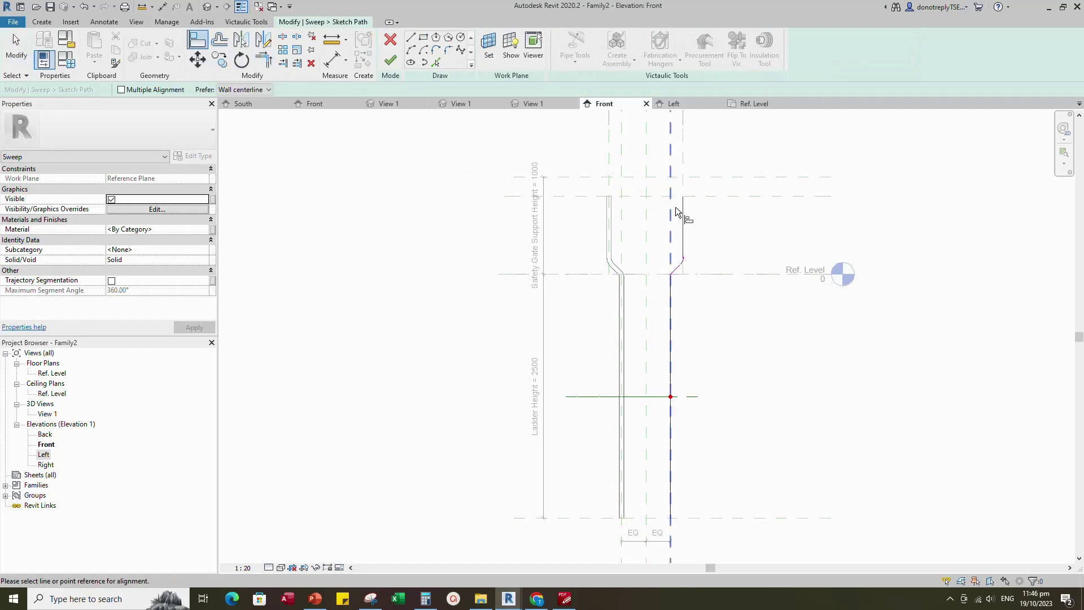
pyautogui.click(697, 196)
pyautogui.click(683, 196)
pyautogui.click(687, 176)
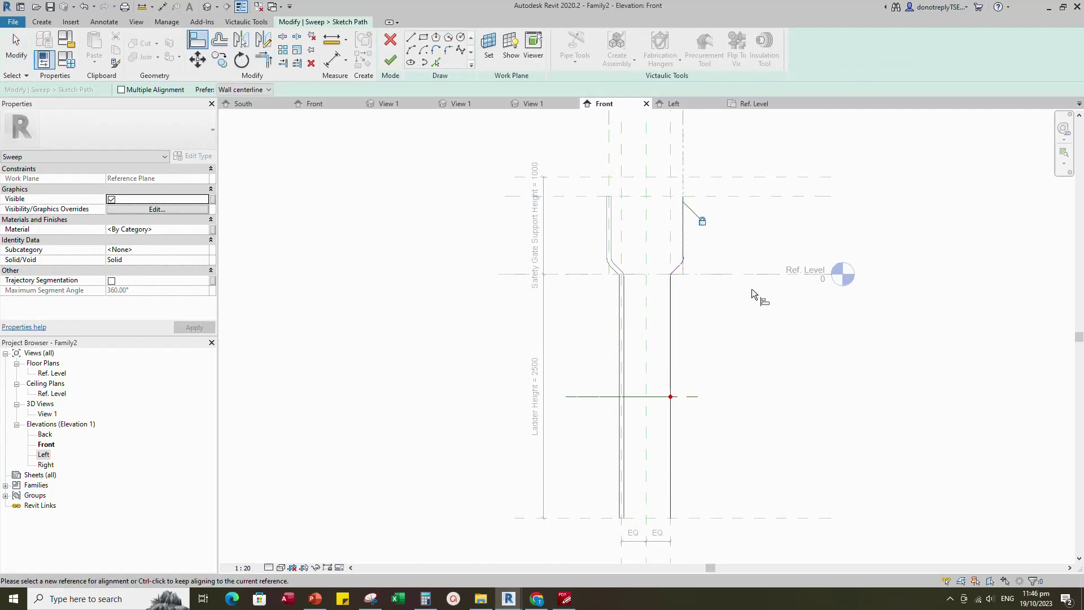
# - Align the mirrored path's bottom end and lower vertical segment to their reference planes, constrain them, and finish the sweep
pyautogui.scroll(-2, 745, 339)
pyautogui.click(687, 424)
pyautogui.click(661, 422)
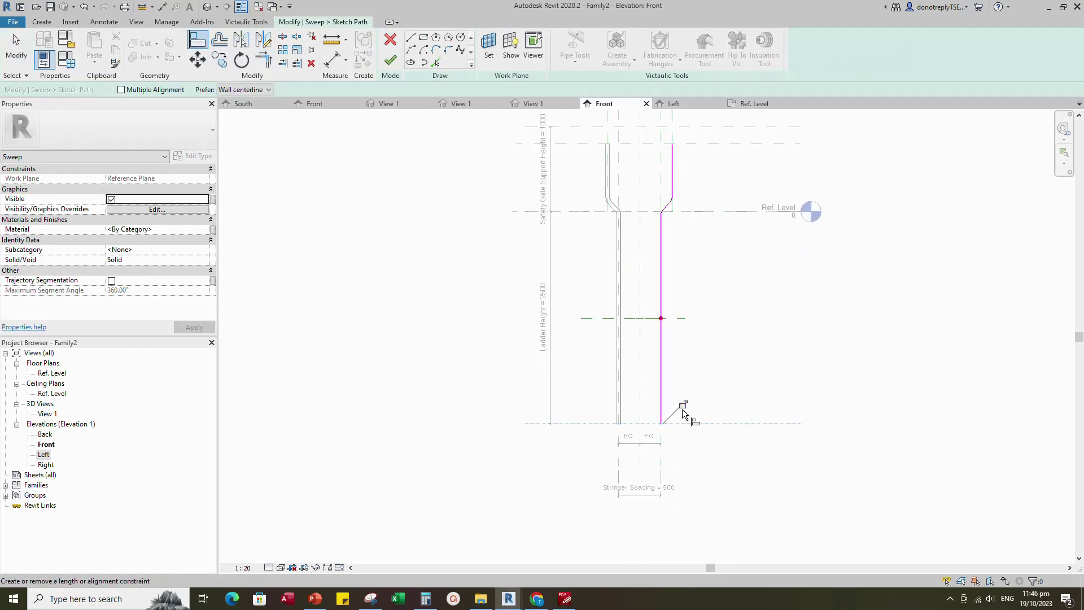
pyautogui.click(680, 407)
pyautogui.click(661, 456)
pyautogui.click(661, 367)
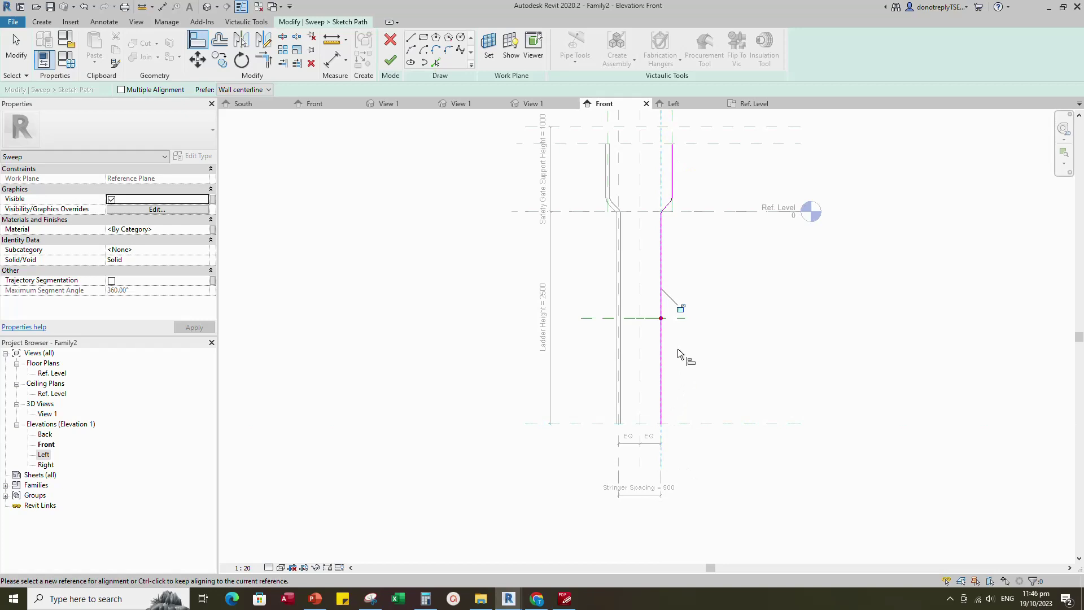
pyautogui.click(388, 61)
pyautogui.click(389, 61)
pyautogui.scroll(-2, 779, 355)
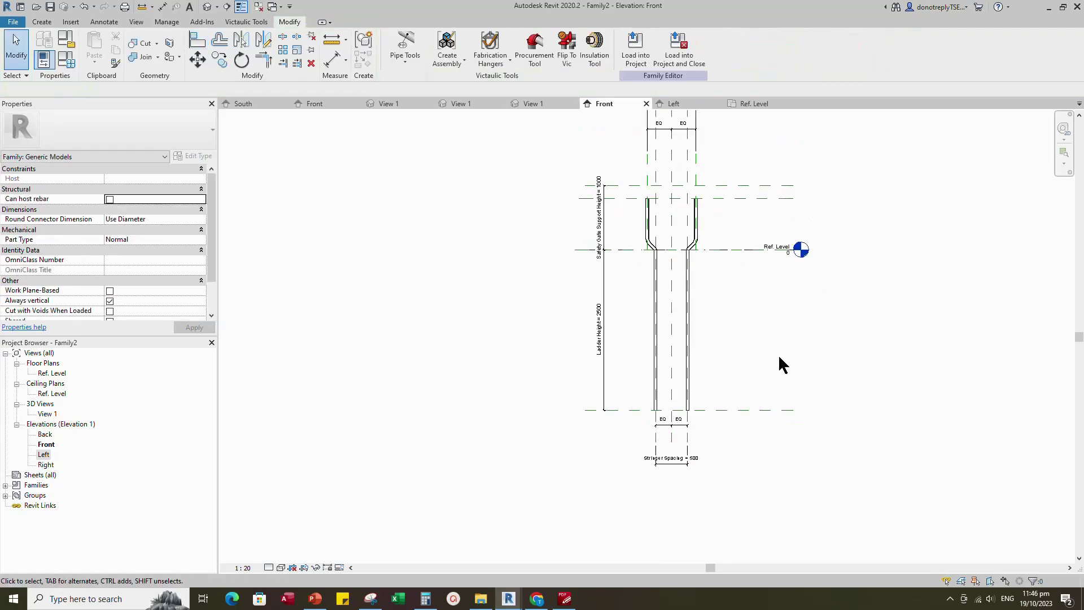
# - Place a horizontal reference plane offset 12 mm above the Ref. Level
pyautogui.scroll(2, 671, 271)
pyautogui.click(666, 254)
pyautogui.click(363, 59)
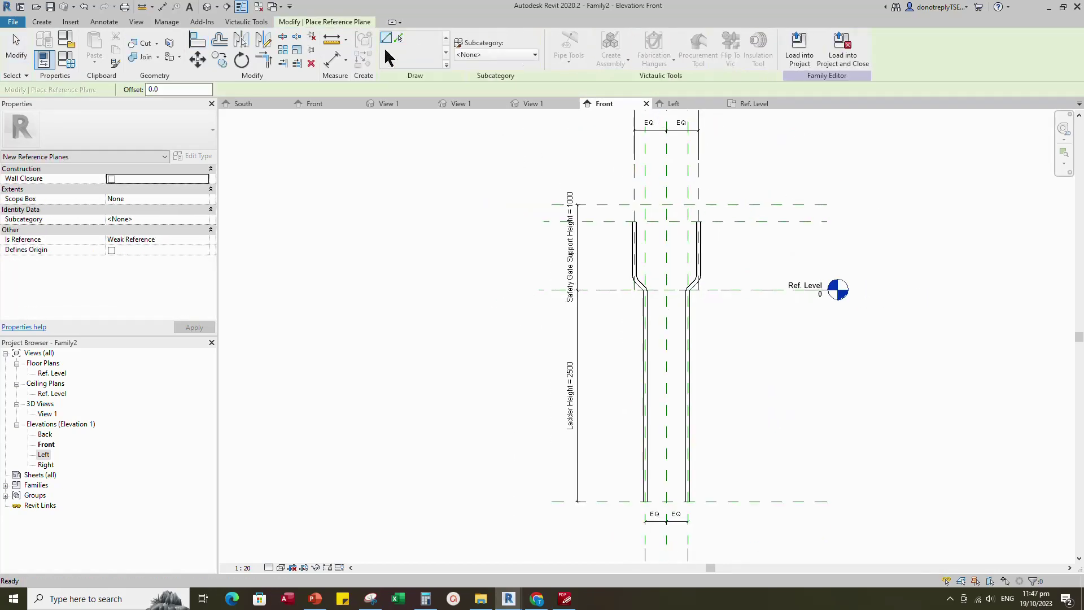
pyautogui.click(399, 37)
pyautogui.doubleClick(175, 90)
pyautogui.write('1')
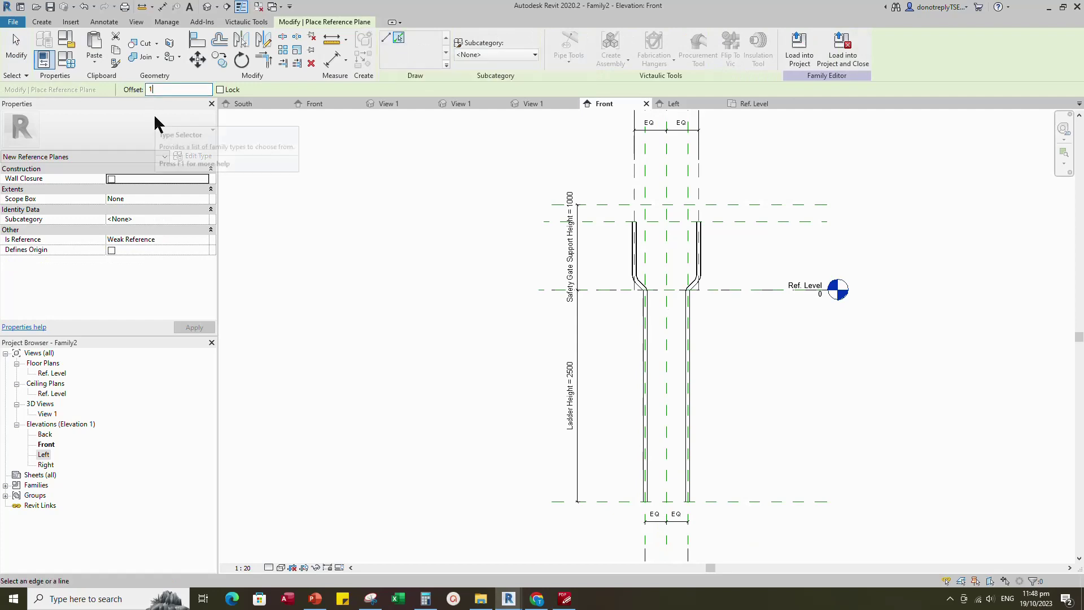
pyautogui.write('2')
pyautogui.scroll(3, 615, 288)
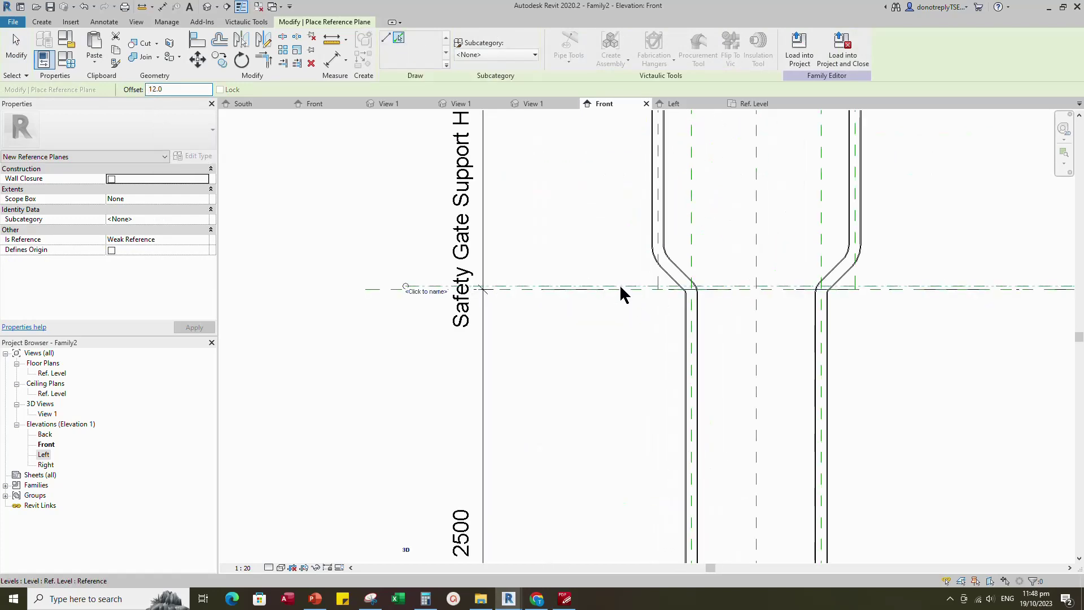
pyautogui.click(620, 287)
# - Dimension the distance between the Ref. Level and the reference plane just above it, beside the ladder
pyautogui.press('d')
pyautogui.press('i')
pyautogui.scroll(-2, 489, 276)
pyautogui.scroll(3, 739, 284)
pyautogui.click(738, 282)
pyautogui.click(746, 285)
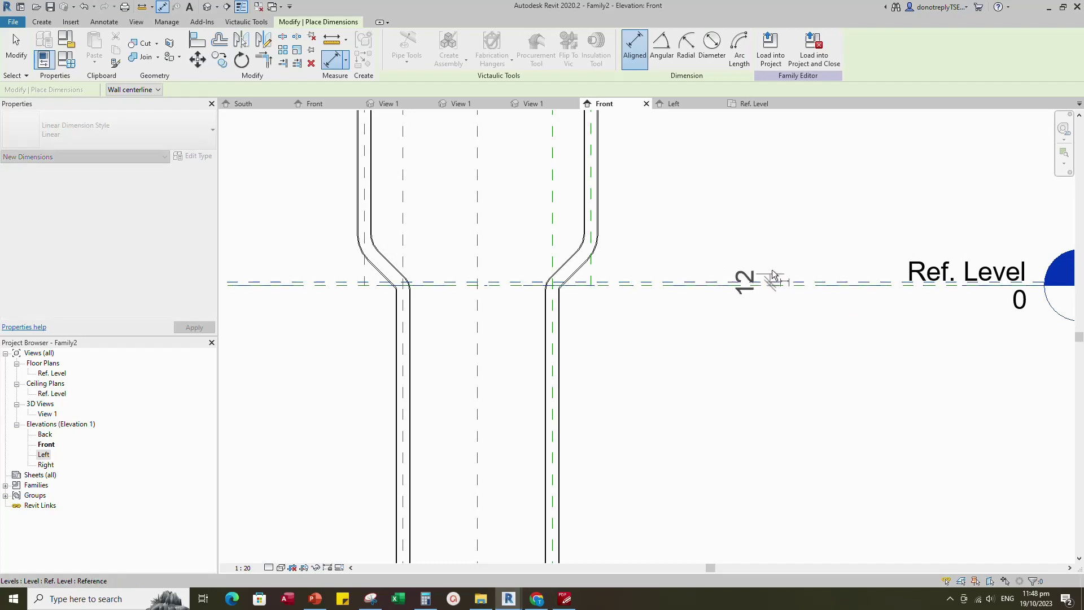
pyautogui.click(790, 316)
pyautogui.press('Escape')
pyautogui.press('Escape')
# - Label the 12 mm dimension with a new type parameter named Base Plate Thickness, grouped under Dimensions
pyautogui.click(765, 287)
pyautogui.click(500, 48)
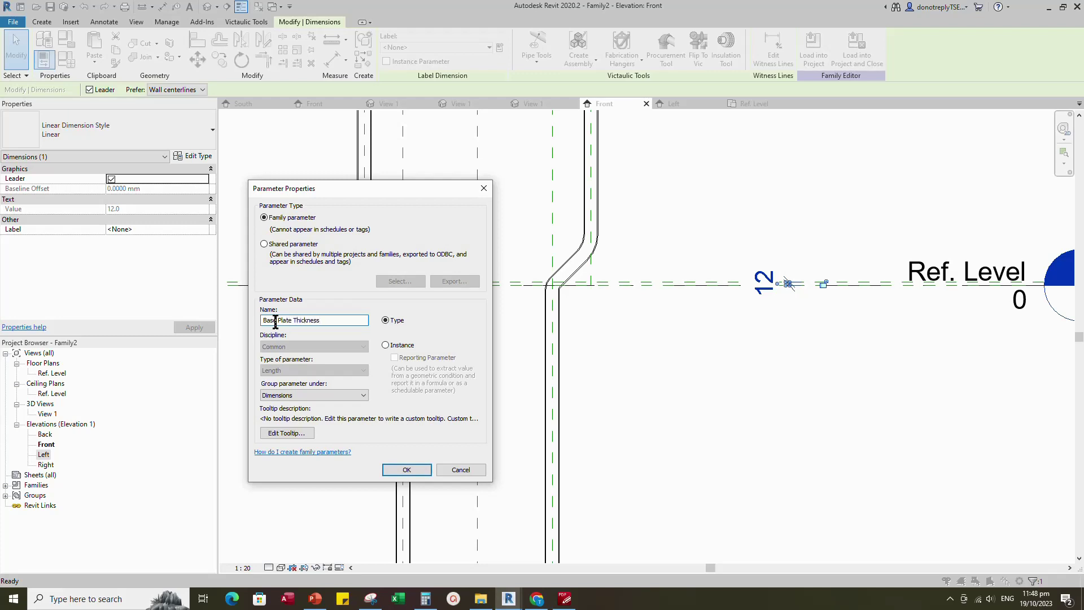
pyautogui.click(406, 470)
pyautogui.click(711, 374)
pyautogui.scroll(-2, 699, 355)
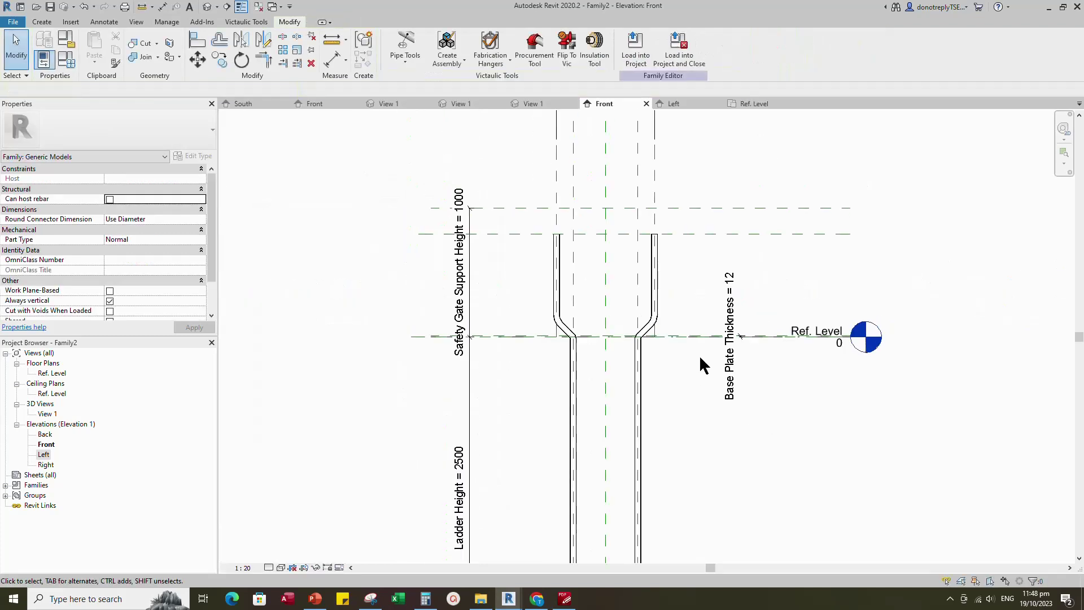
pyautogui.scroll(-2, 699, 355)
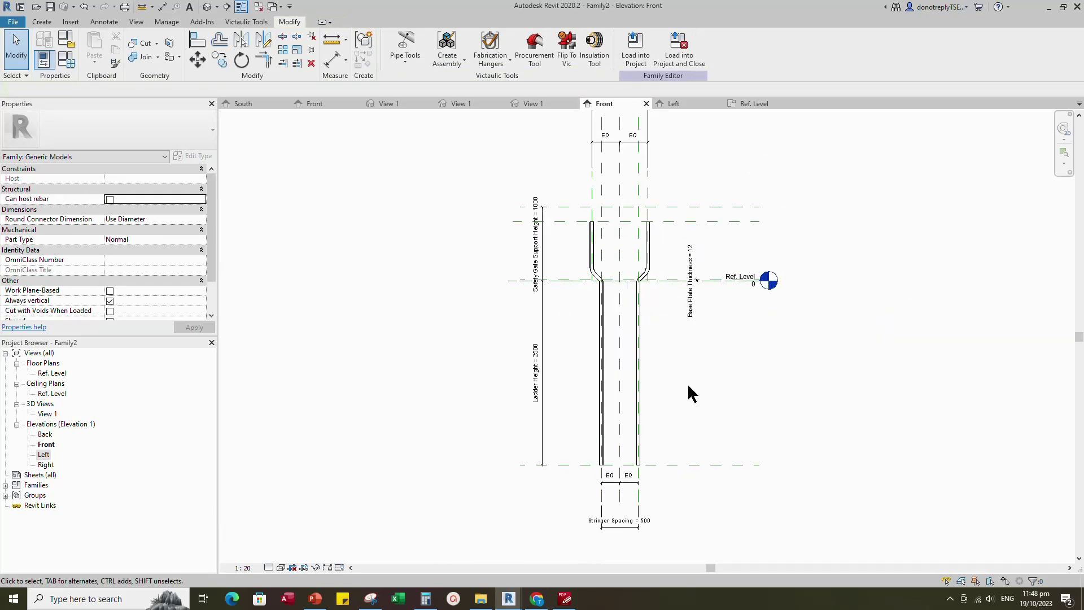
# - Set the outermost left vertical reference plane as the work plane and open the Left elevation
pyautogui.click(42, 22)
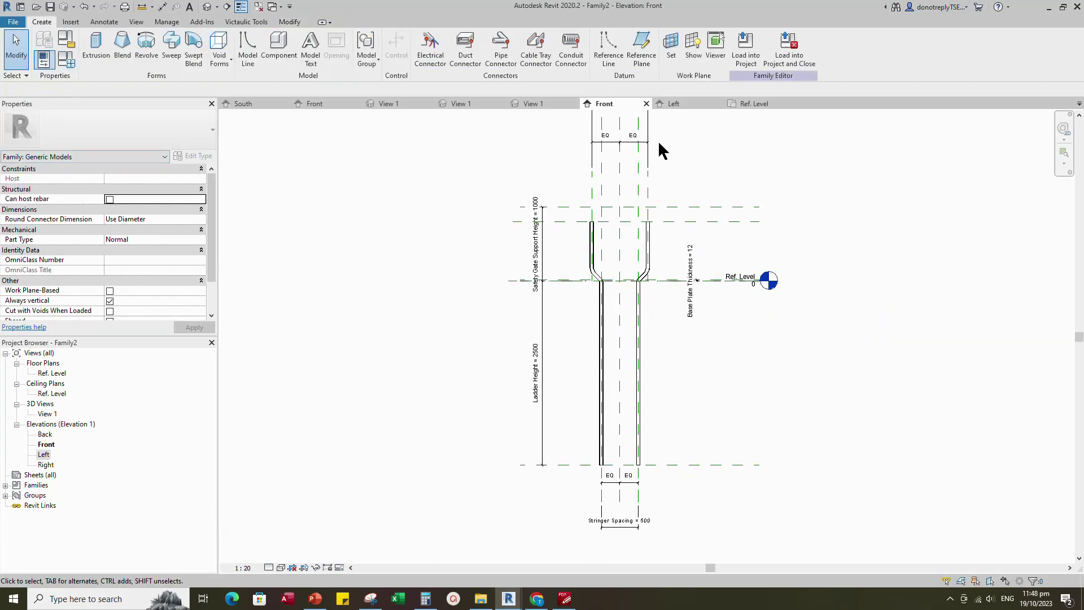
pyautogui.click(671, 43)
pyautogui.click(498, 365)
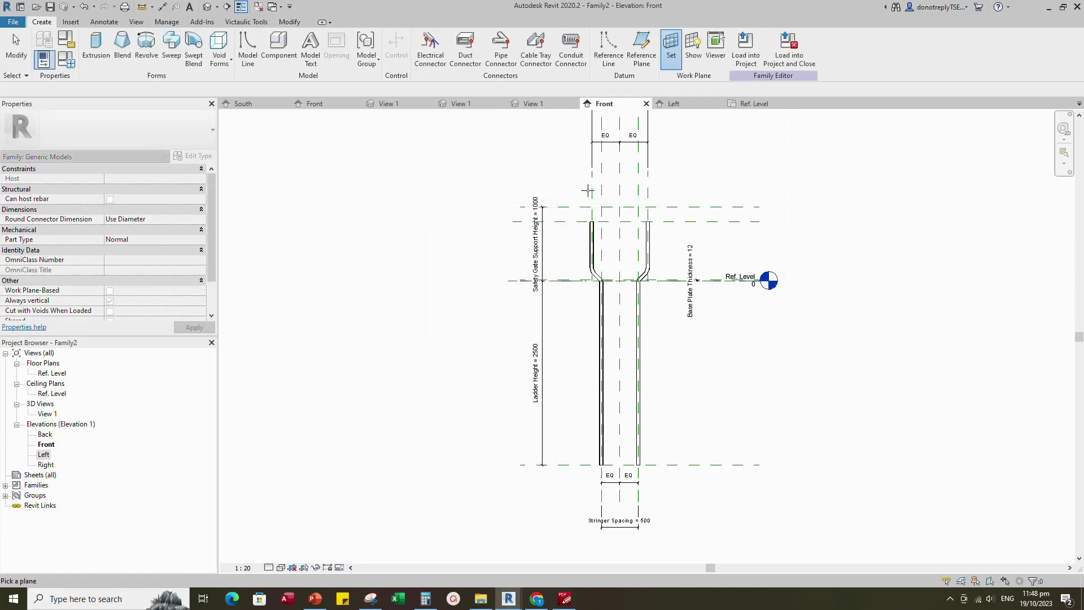
pyautogui.click(591, 189)
pyautogui.click(543, 408)
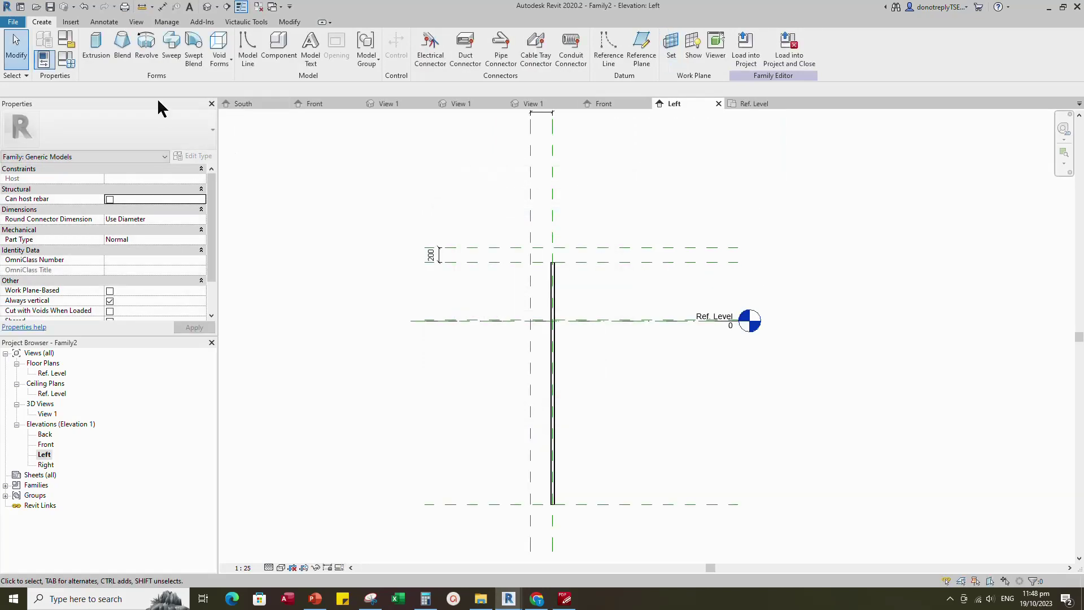
# - Start a sweep and sketch its path from the base plate thickness plane up to the top plane, 300 mm across, and down to the stringer's top
pyautogui.click(171, 44)
pyautogui.click(757, 43)
pyautogui.scroll(5, 530, 214)
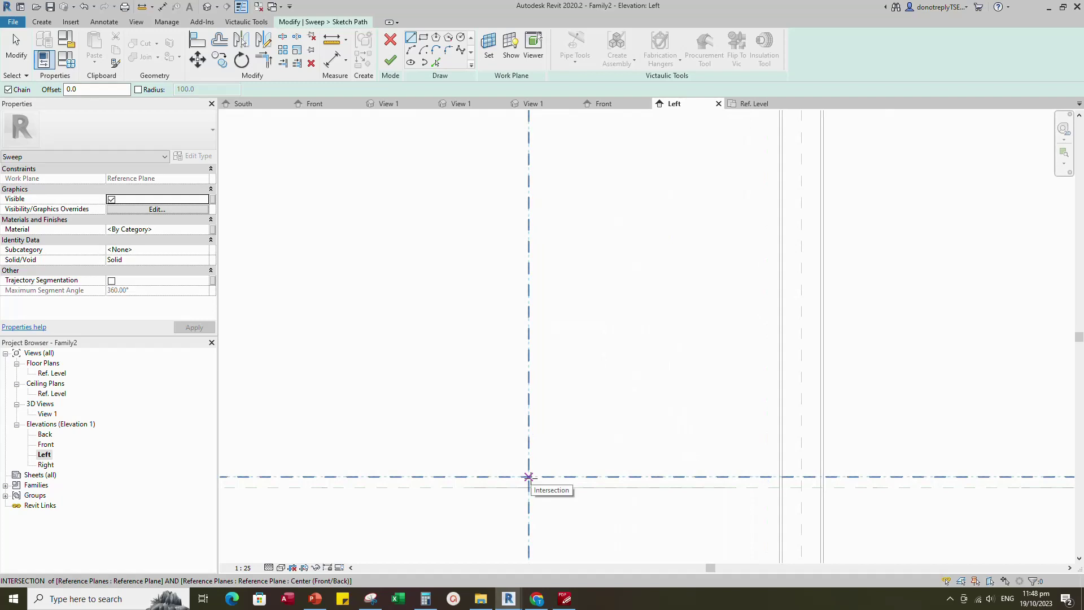
pyautogui.click(528, 477)
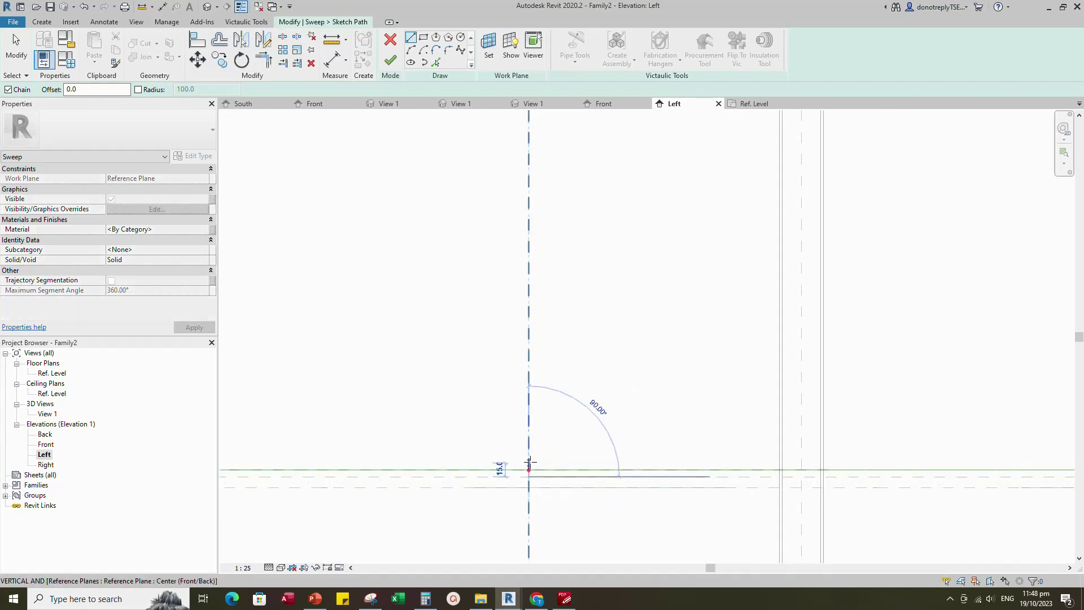
pyautogui.scroll(-4, 503, 452)
pyautogui.click(530, 247)
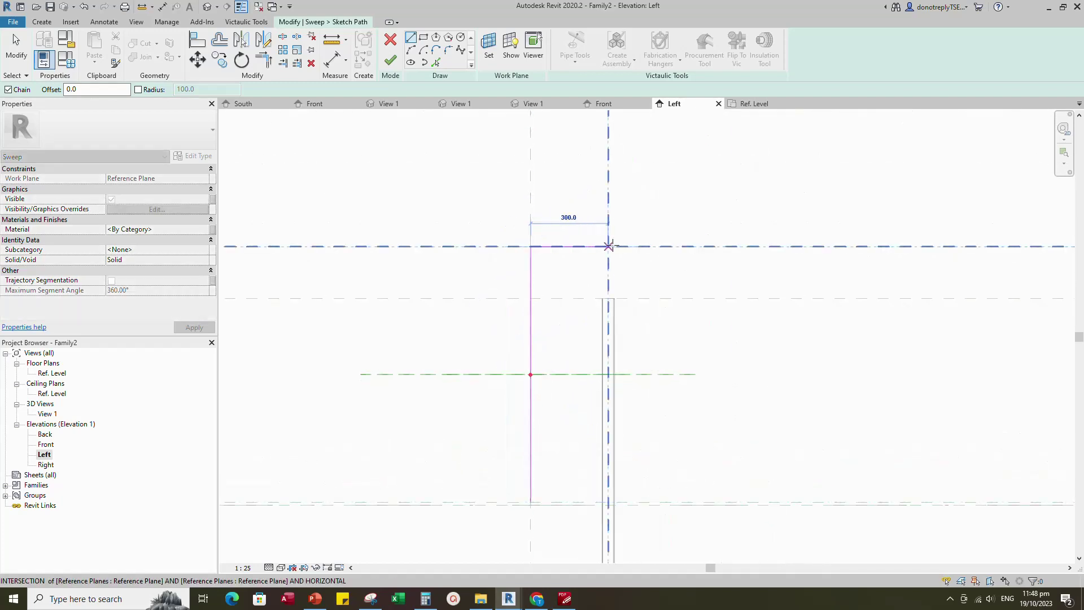
pyautogui.click(608, 247)
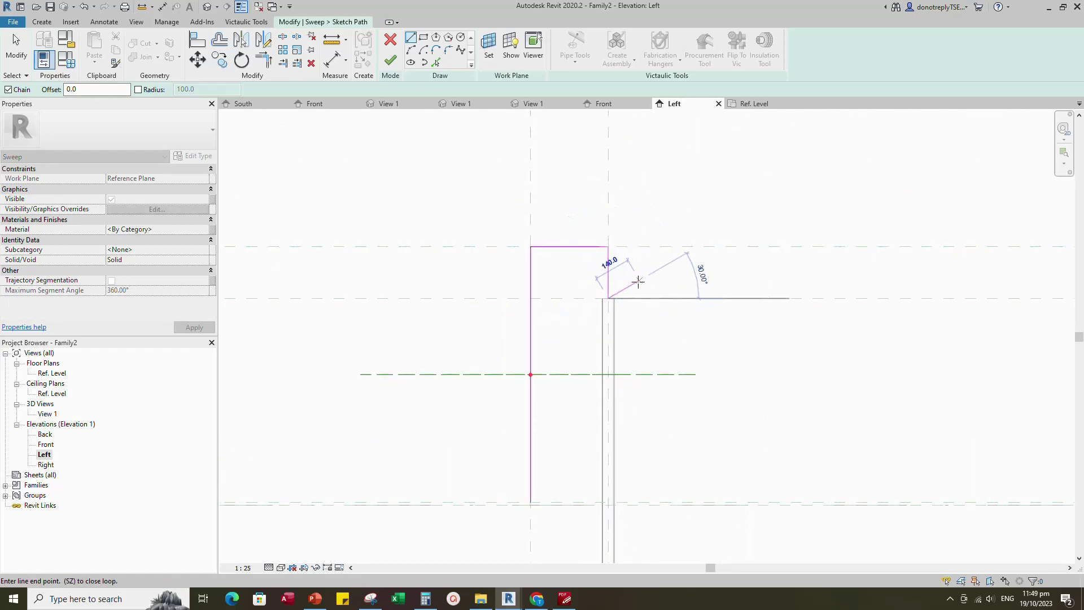
pyautogui.press('Escape')
pyautogui.press('Escape')
# - Align the path's two ends, vertical segments and top segment to their reference planes and lock each alignment
pyautogui.scroll(-1, 638, 282)
pyautogui.click(197, 40)
pyautogui.click(664, 294)
pyautogui.click(615, 293)
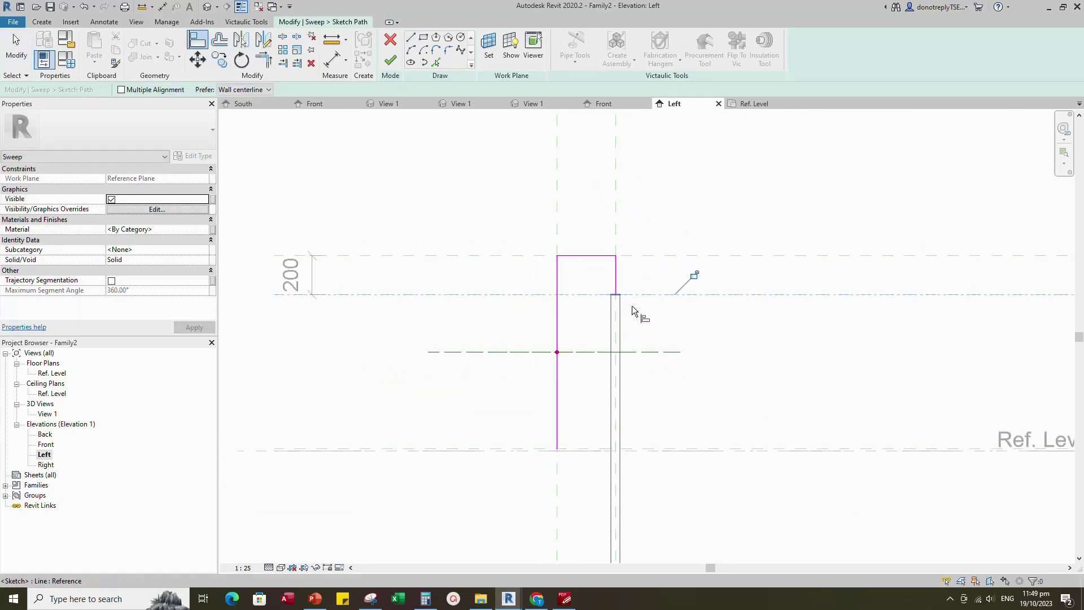
pyautogui.click(615, 226)
pyautogui.click(615, 271)
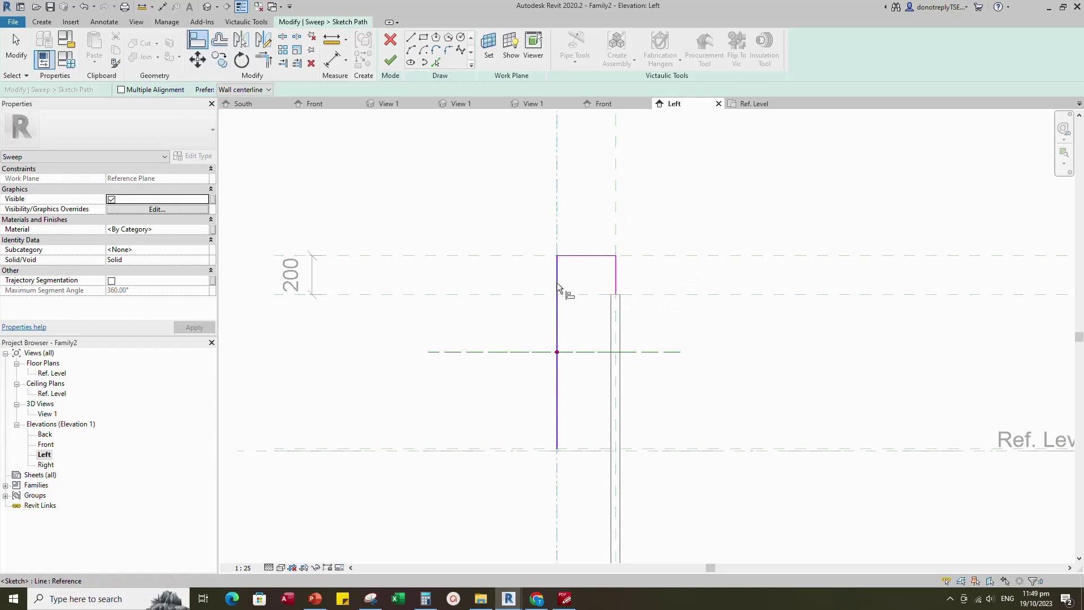
pyautogui.scroll(-1, 621, 260)
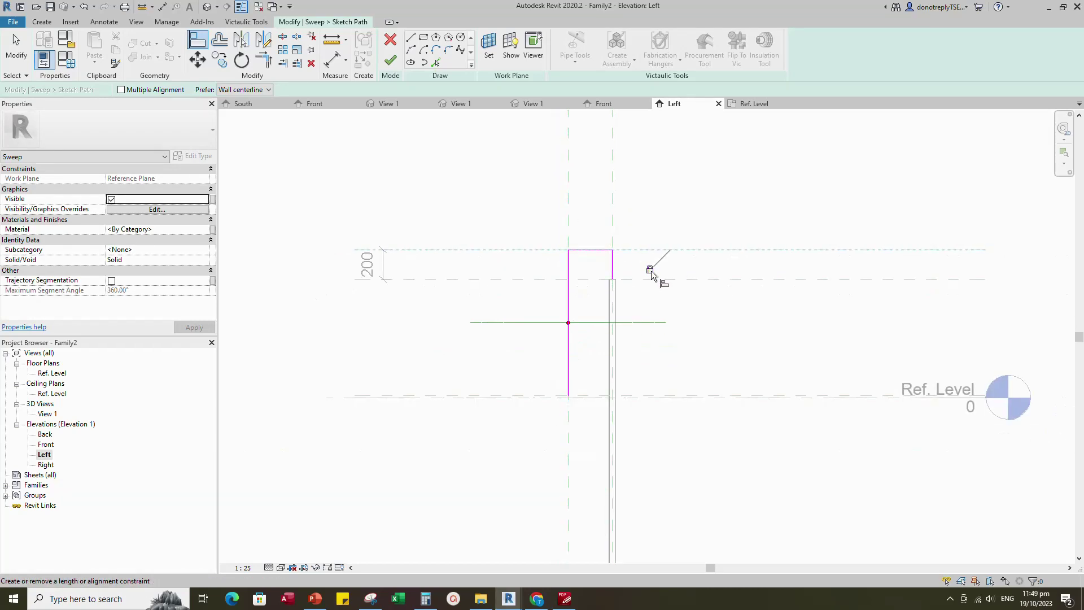
pyautogui.scroll(2, 587, 367)
pyautogui.scroll(-3, 576, 418)
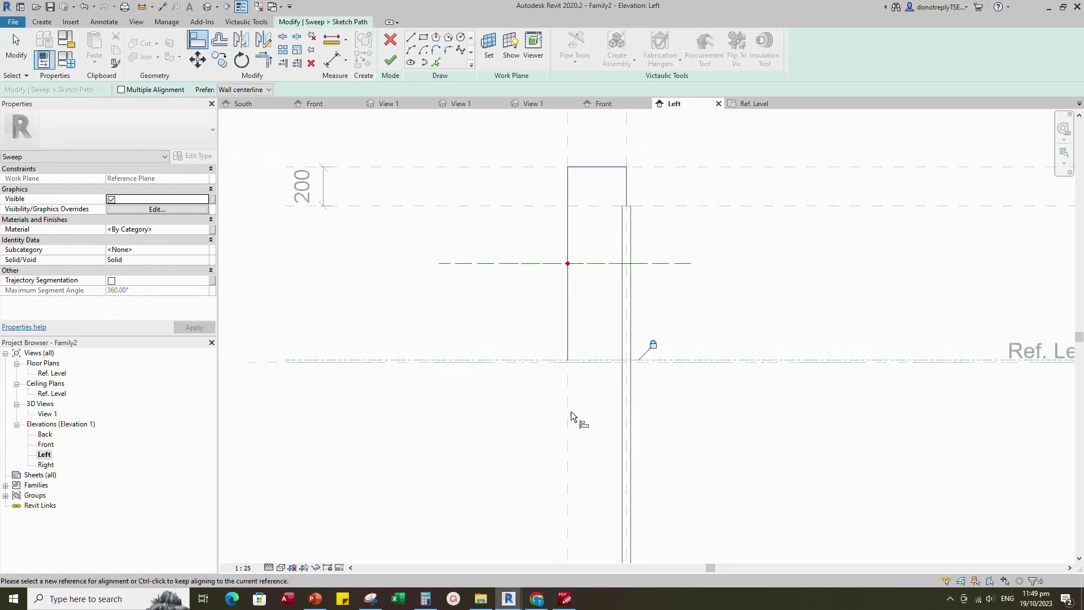
pyautogui.press('Escape')
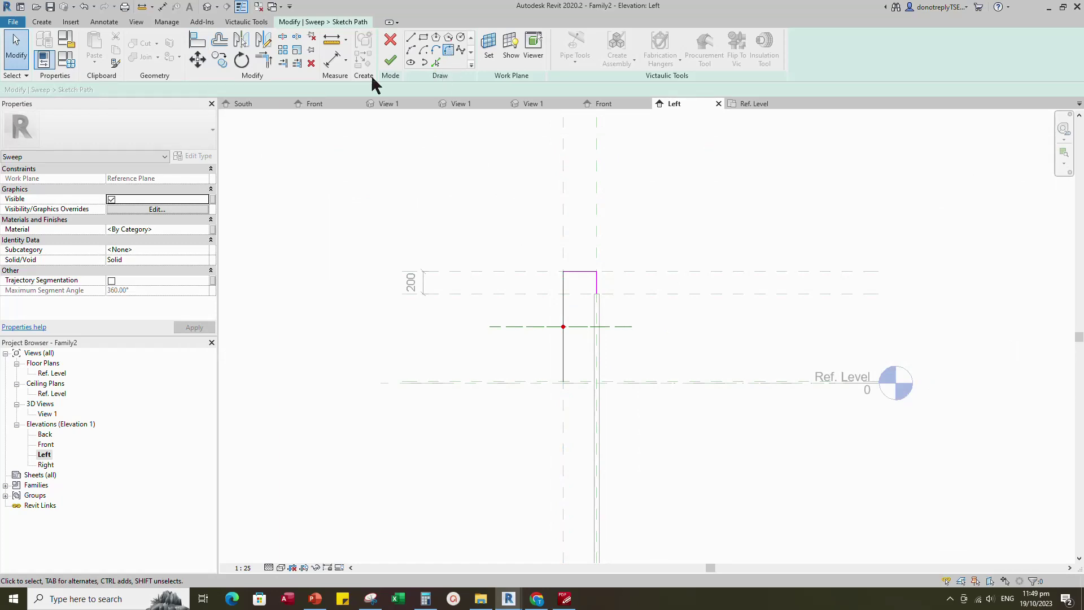
# - Fillet both upper corners of the path with a 60 mm radius and finish the path
pyautogui.click(42, 89)
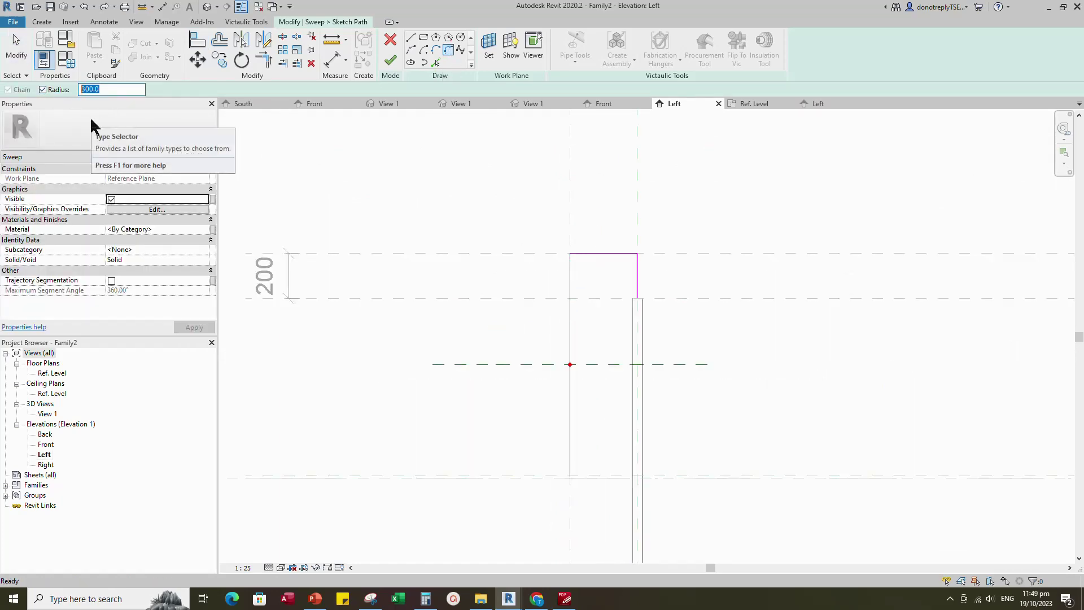
pyautogui.write('60')
pyautogui.click(590, 253)
pyautogui.scroll(1, 593, 281)
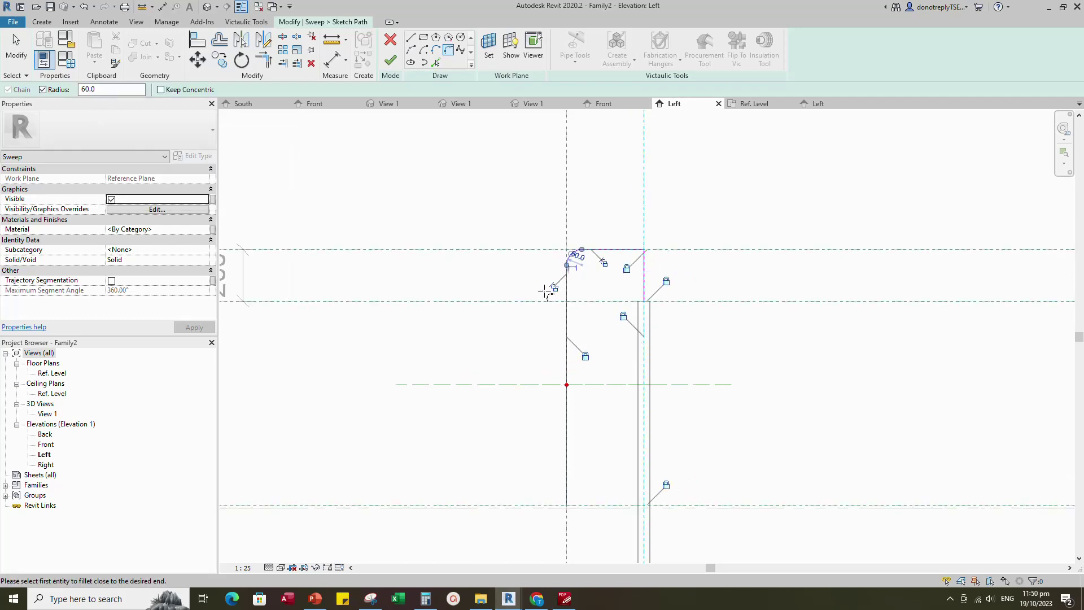
pyautogui.click(619, 250)
pyautogui.click(643, 271)
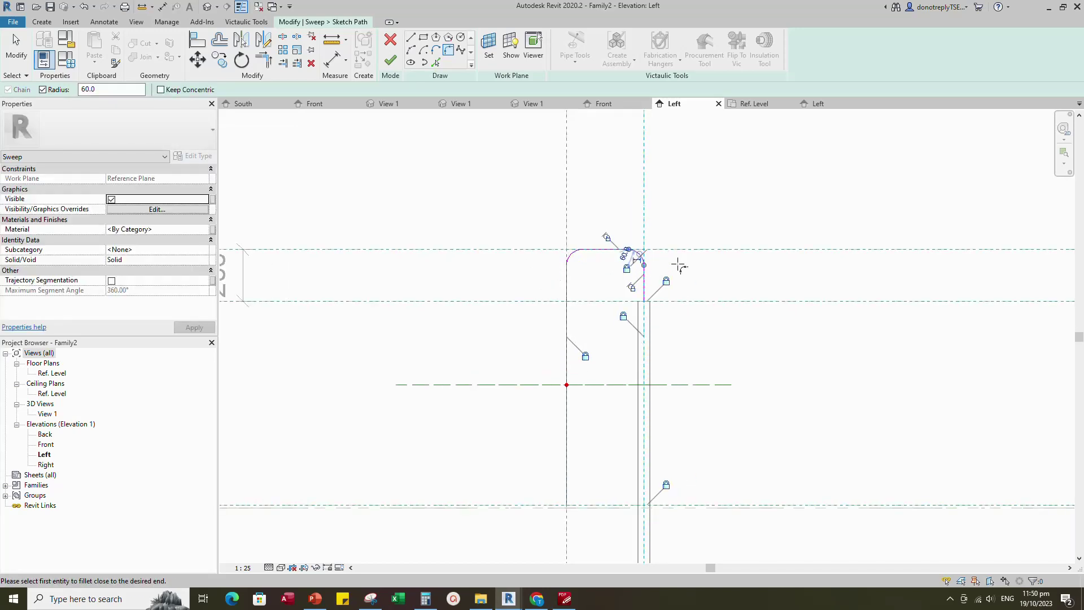
pyautogui.click(390, 61)
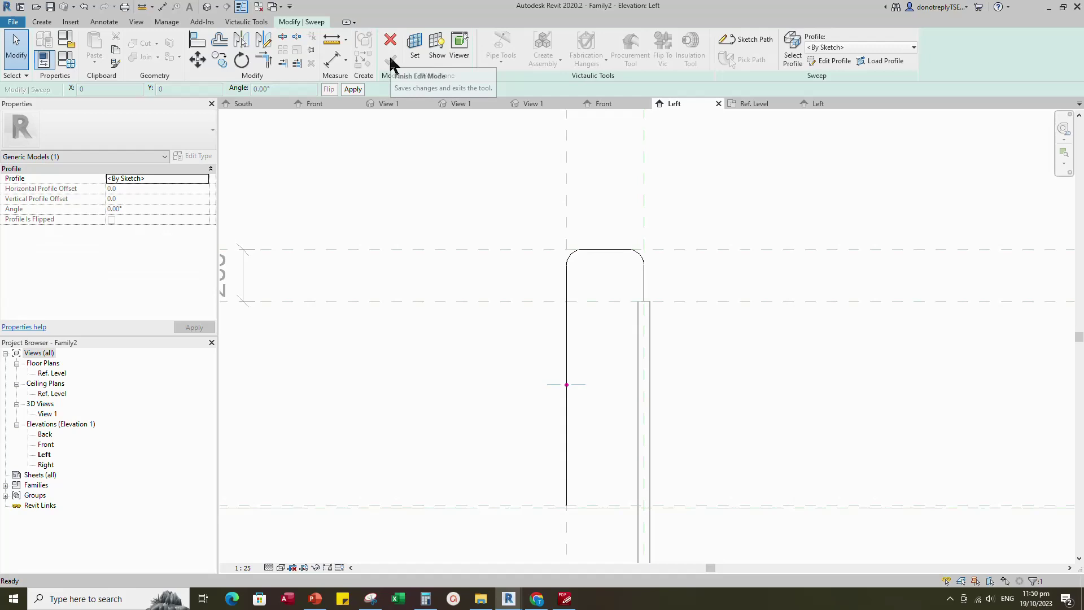
# - Sketch a circular sweep profile of 24 mm radius at the path's centre in the Ref. Level plan and make its center mark visible
pyautogui.click(836, 61)
pyautogui.click(545, 409)
pyautogui.scroll(-2, 573, 293)
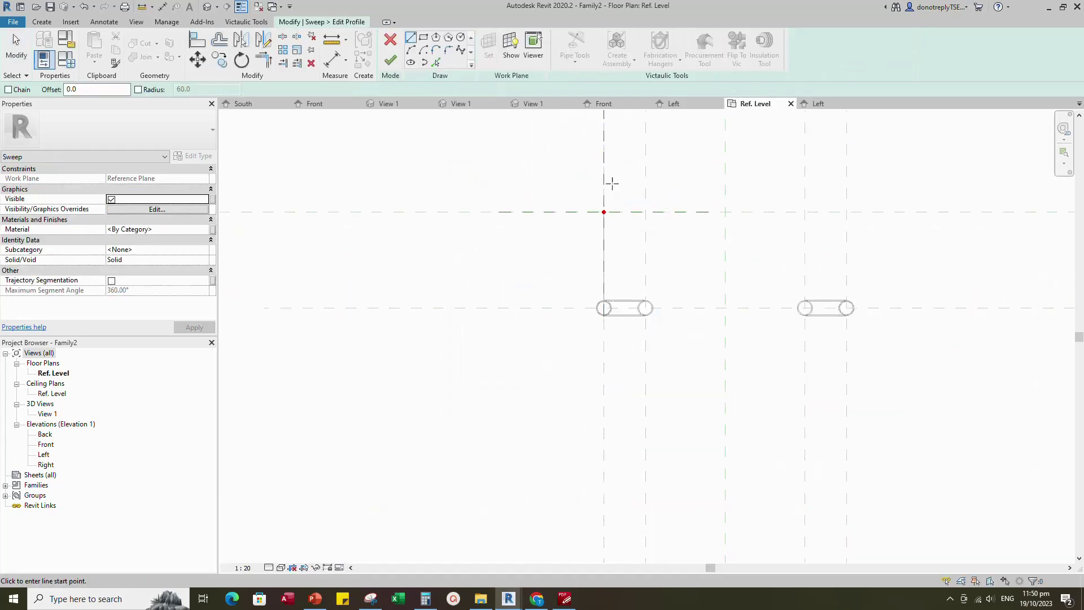
pyautogui.scroll(3, 595, 249)
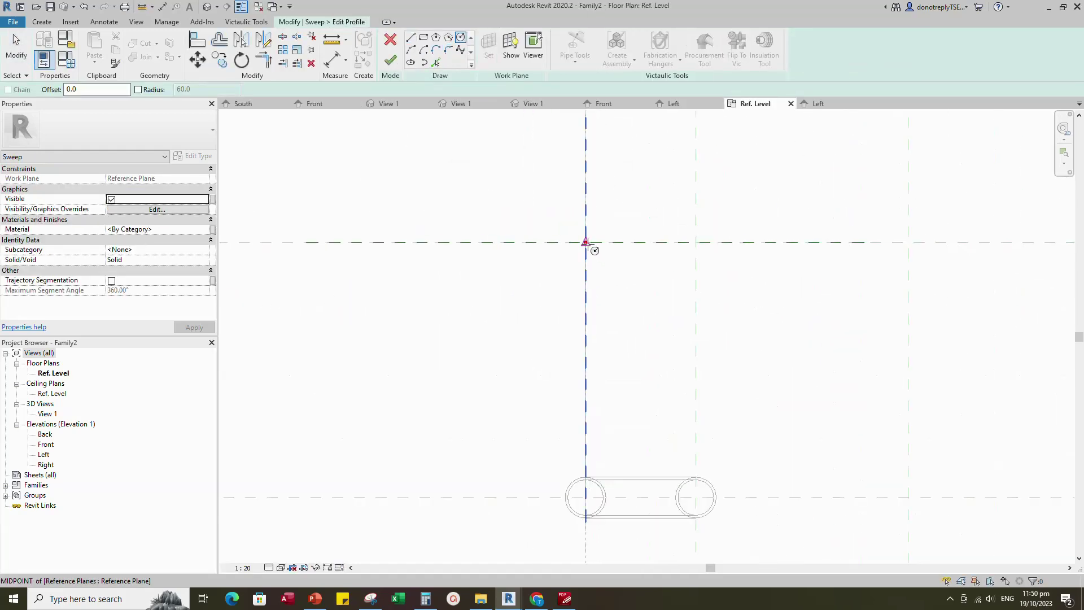
pyautogui.click(585, 242)
pyautogui.write('2')
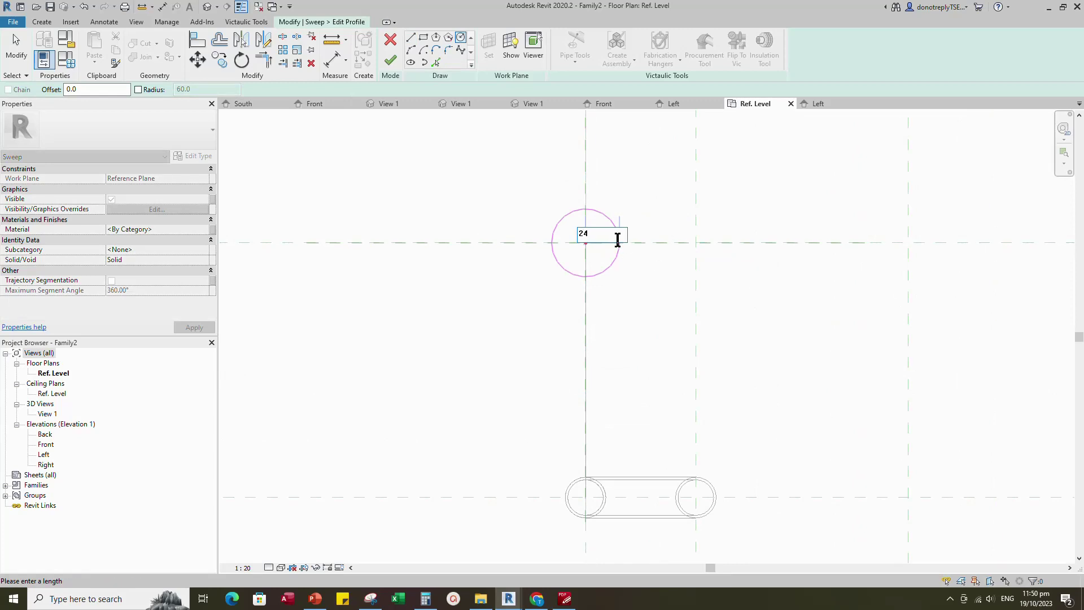
pyautogui.write('4')
pyautogui.press('Return')
pyautogui.scroll(1, 617, 240)
pyautogui.press('Escape')
pyautogui.press('Escape')
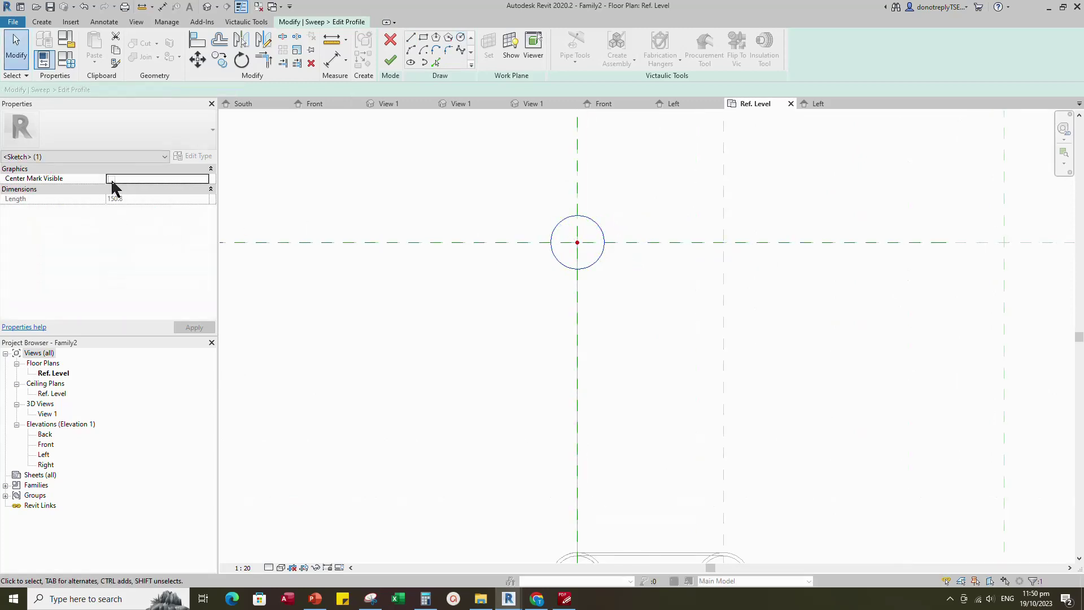
# - Align the profile circle's centre to the vertical and horizontal reference planes and lock both alignments
pyautogui.click(197, 40)
pyautogui.scroll(-3, 598, 163)
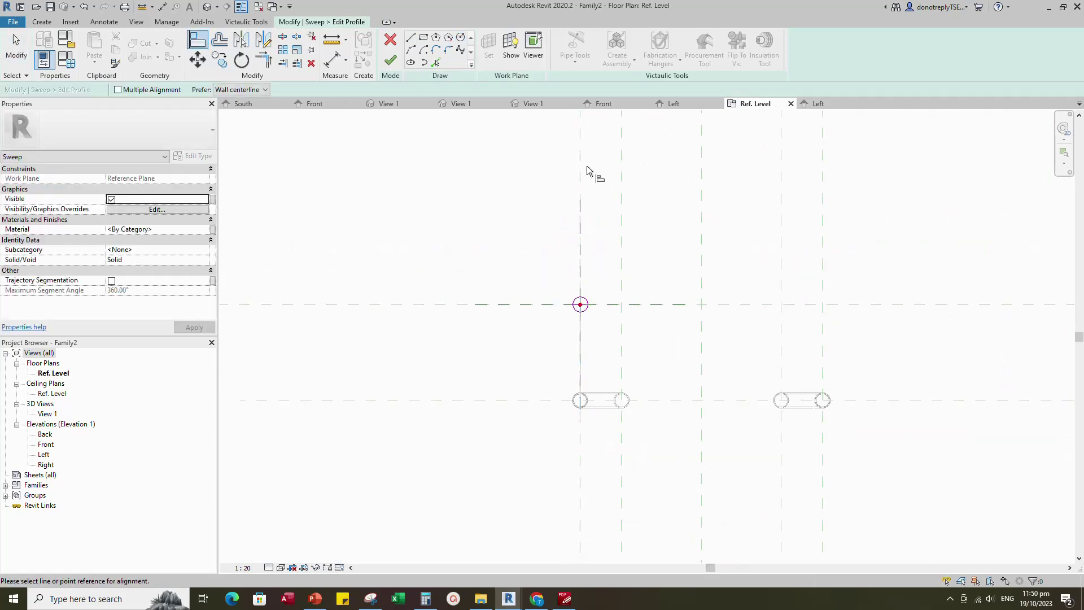
pyautogui.scroll(3, 588, 312)
pyautogui.click(581, 319)
pyautogui.scroll(-2, 564, 333)
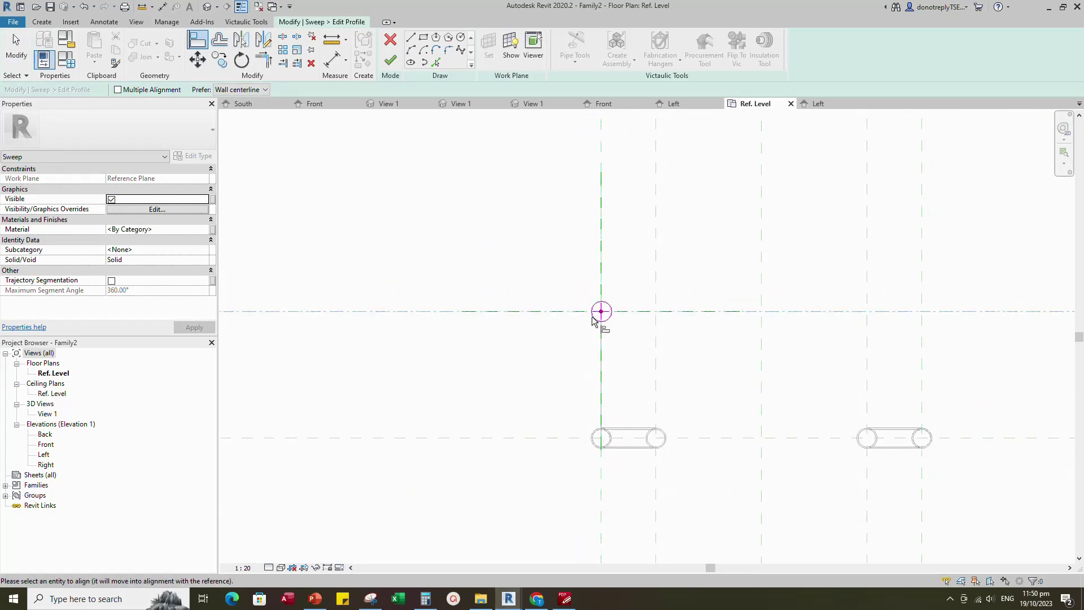
pyautogui.click(596, 315)
pyautogui.scroll(1, 619, 318)
pyautogui.click(633, 331)
pyautogui.scroll(3, 446, 193)
# - Add an inner circle offset 3 mm inside the profile circle, and finish the profile and the sweep
pyautogui.click(438, 61)
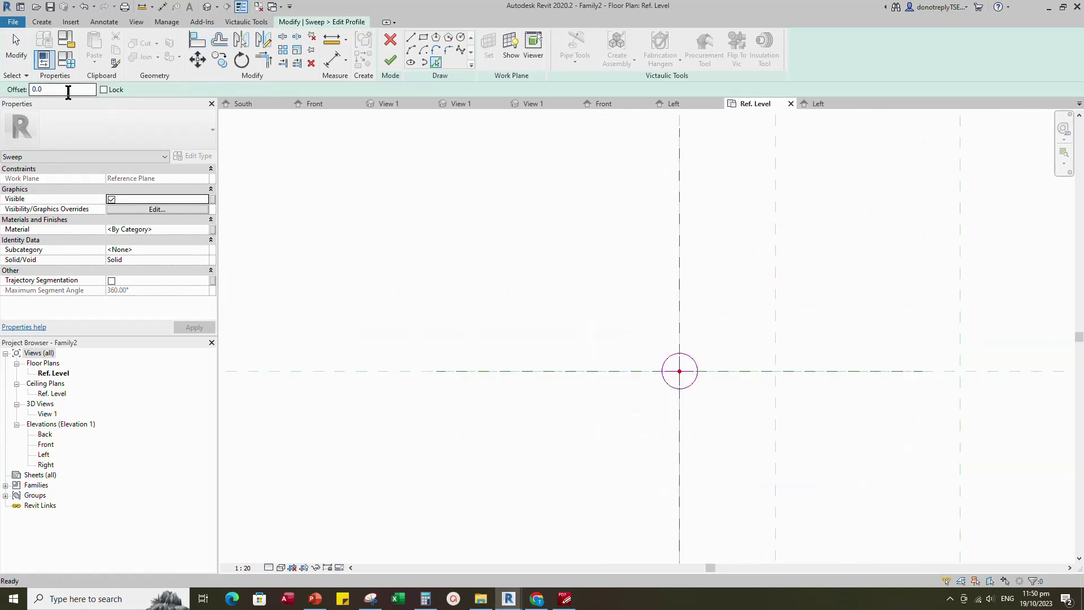
pyautogui.write('3')
pyautogui.scroll(3, 673, 354)
pyautogui.click(734, 364)
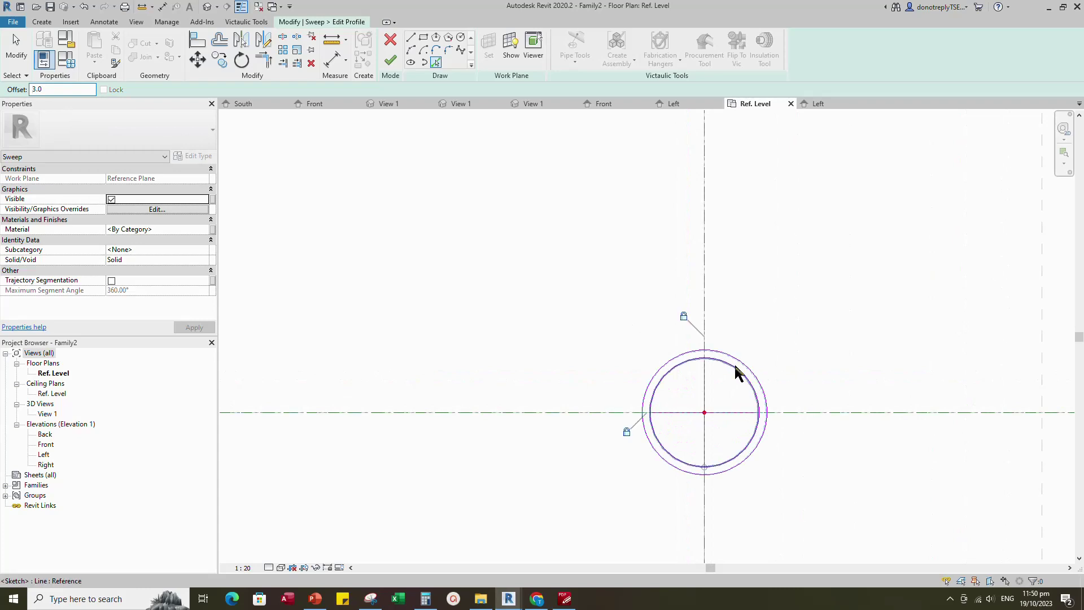
pyautogui.click(390, 60)
pyautogui.click(390, 59)
pyautogui.scroll(-4, 543, 262)
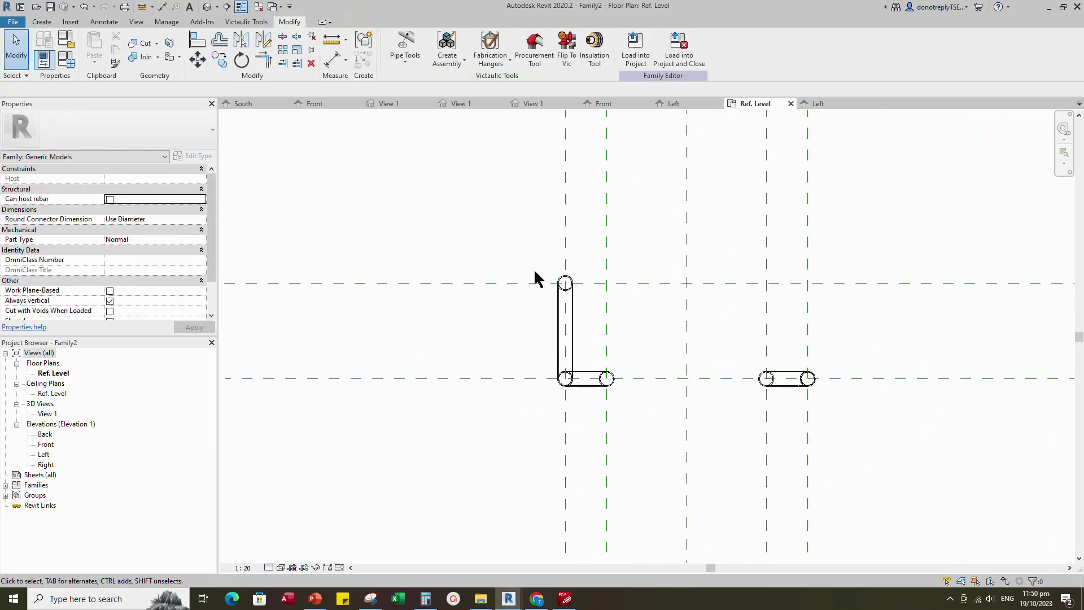
# - Mirror the new safety gate support sweep about the central vertical reference plane
pyautogui.click(568, 305)
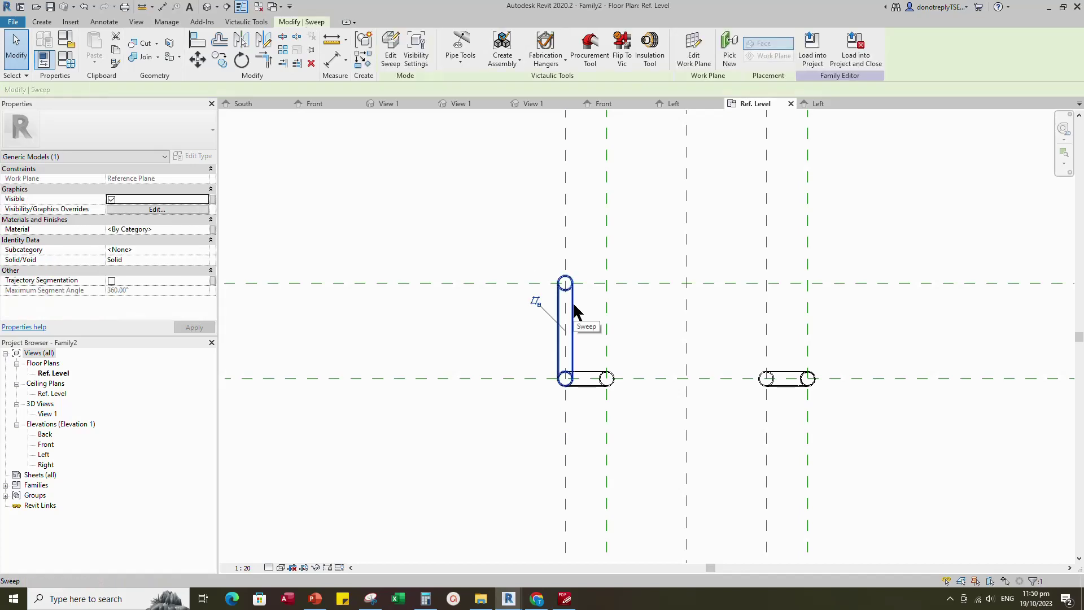
pyautogui.press('m')
pyautogui.press('m')
pyautogui.click(689, 215)
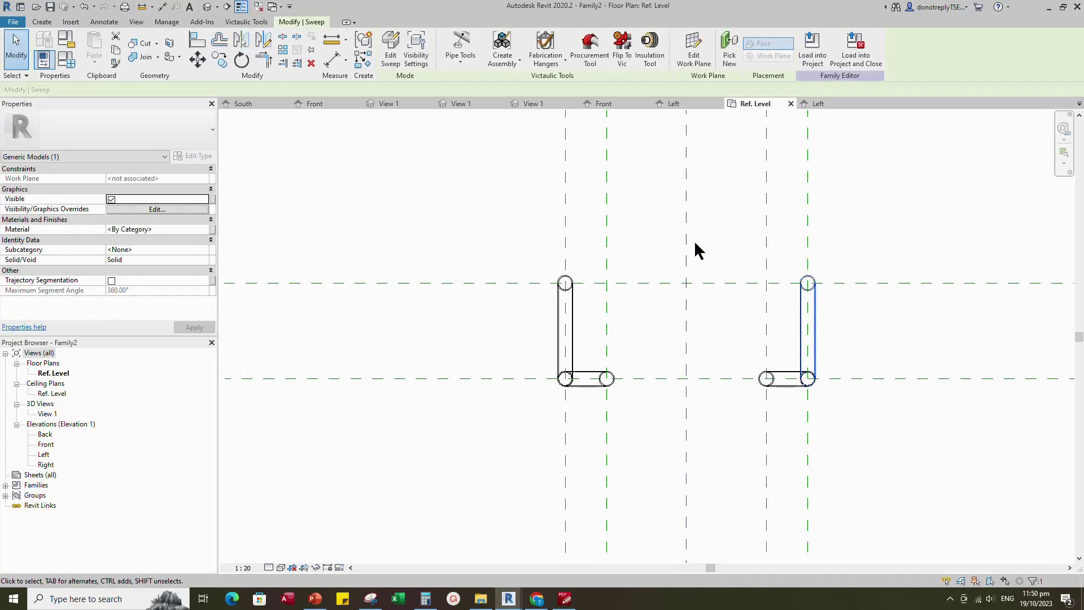
# - Edit the mirrored sweep's path in the Left elevation, aligning and locking its top segment and long vertical segment to their reference planes
pyautogui.click(390, 52)
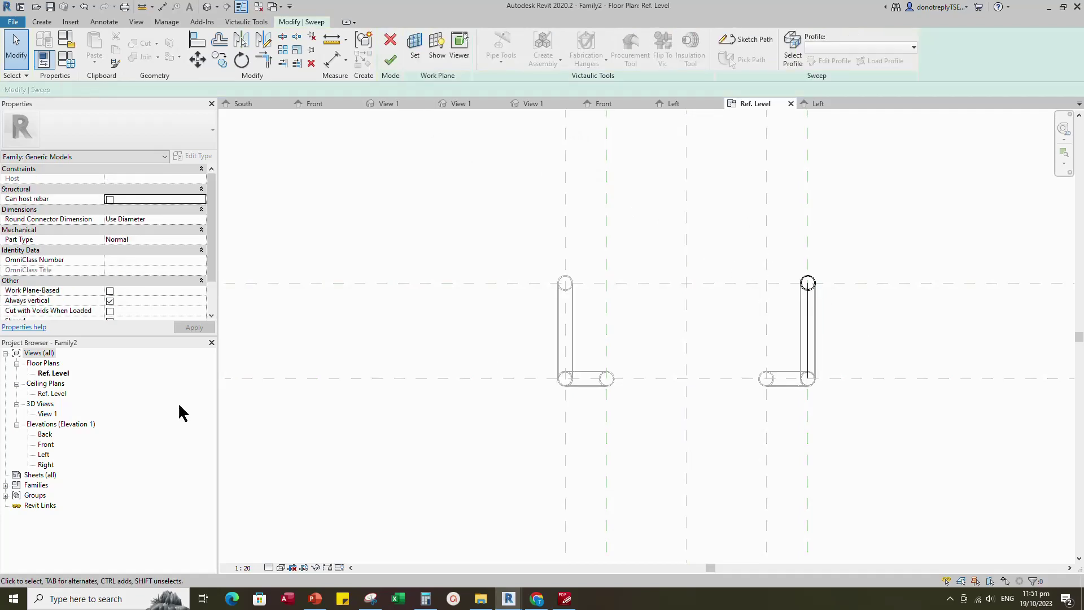
pyautogui.scroll(-2, 696, 289)
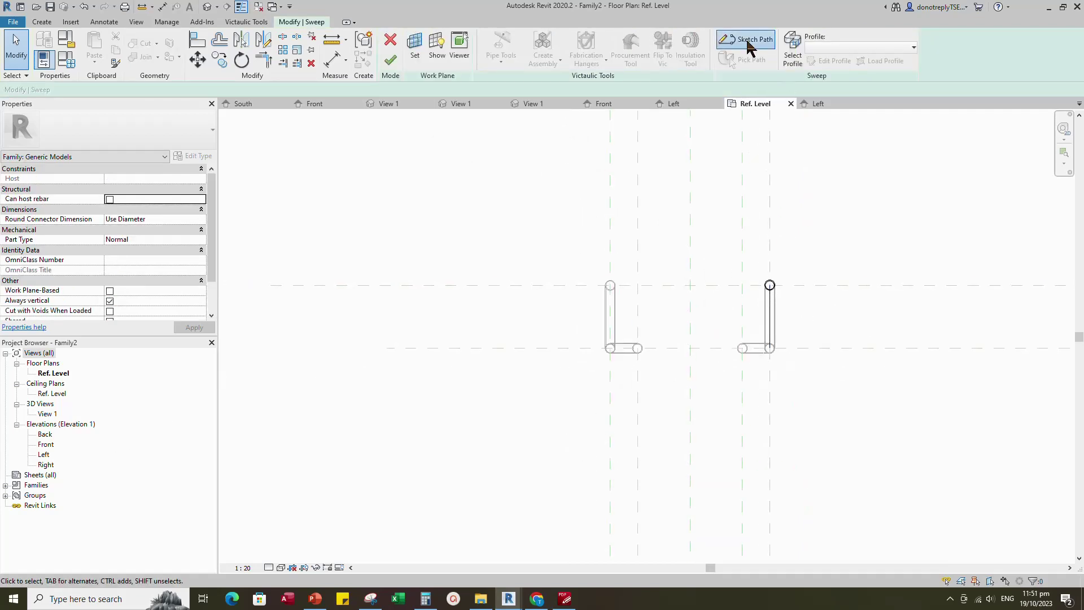
pyautogui.click(748, 41)
pyautogui.click(545, 410)
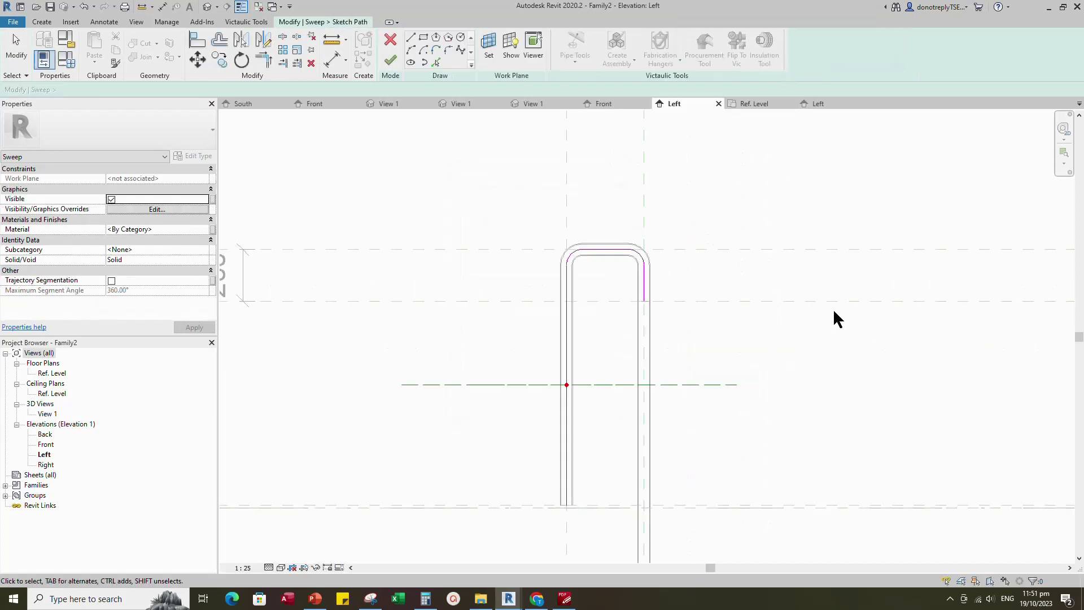
pyautogui.press('a')
pyautogui.press('l')
pyautogui.click(684, 268)
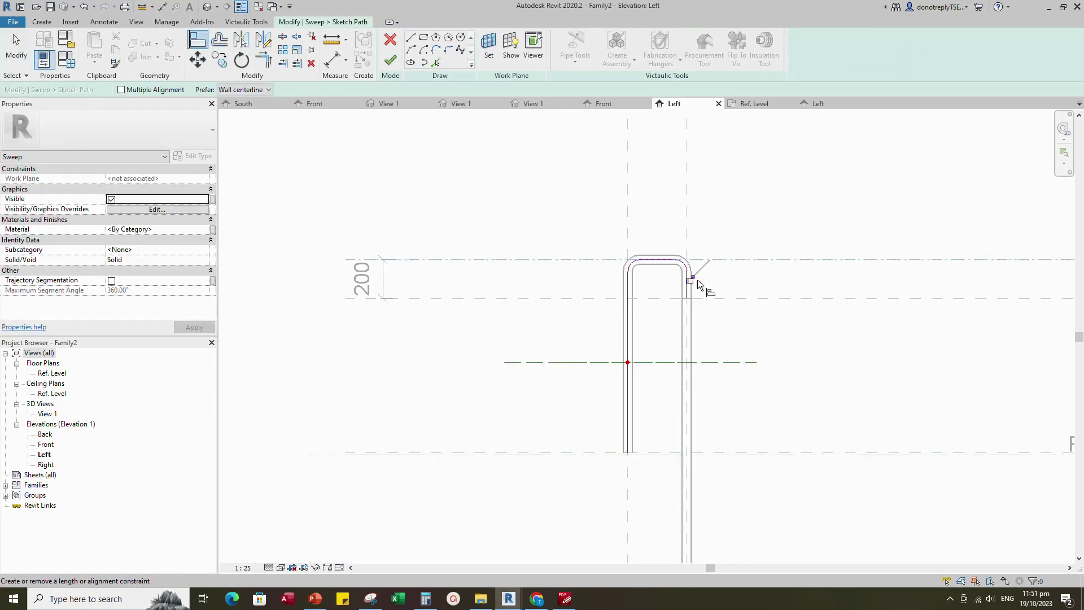
pyautogui.scroll(-2, 743, 286)
pyautogui.scroll(-1, 760, 292)
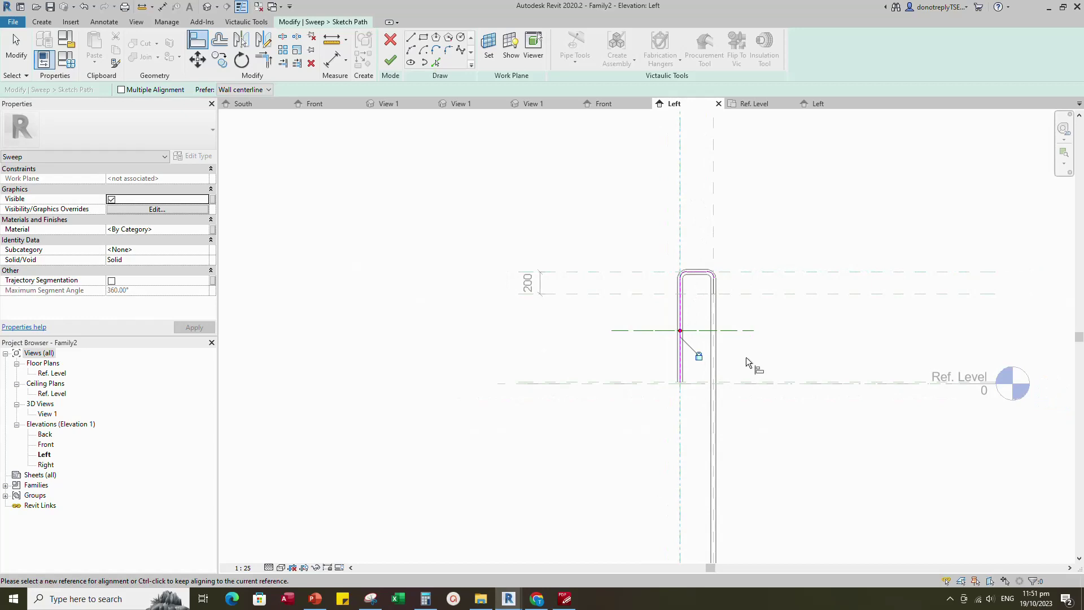
# - Align the path's lower end to the base plate reference plane and its short vertical segment to the vertical reference plane, locking both alignments
pyautogui.click(683, 383)
pyautogui.scroll(2, 680, 395)
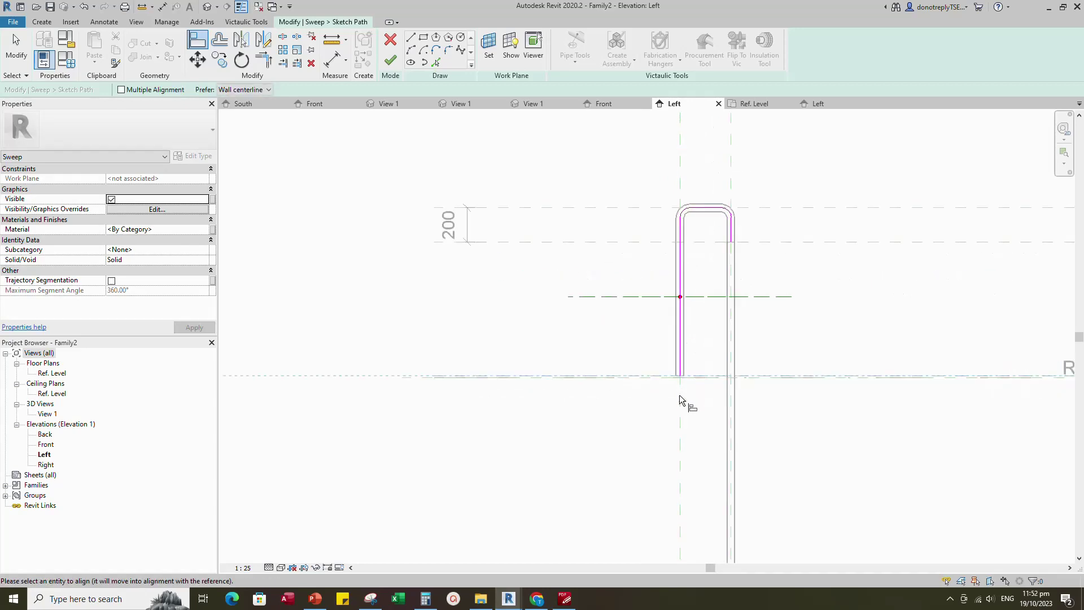
pyautogui.scroll(1, 696, 370)
pyautogui.scroll(-1, 655, 454)
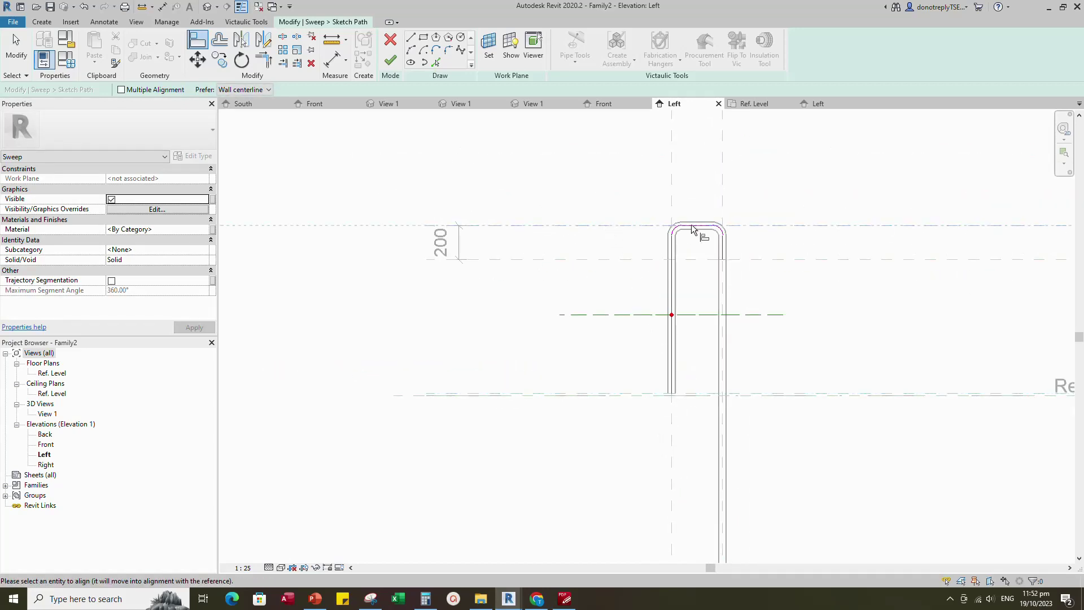
pyautogui.click(194, 45)
pyautogui.click(722, 207)
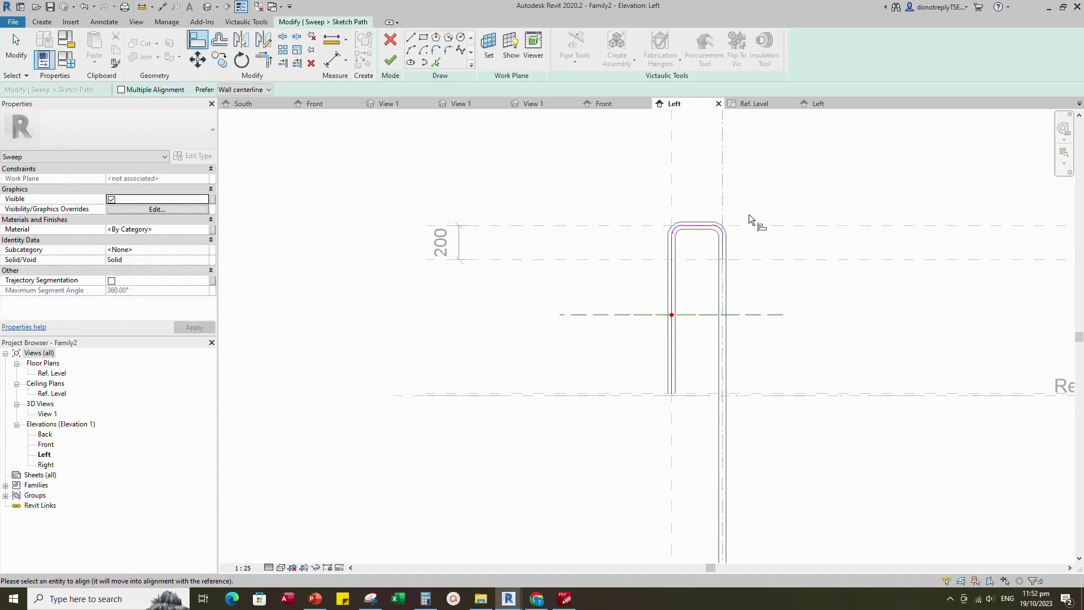
pyautogui.click(724, 253)
pyautogui.click(706, 315)
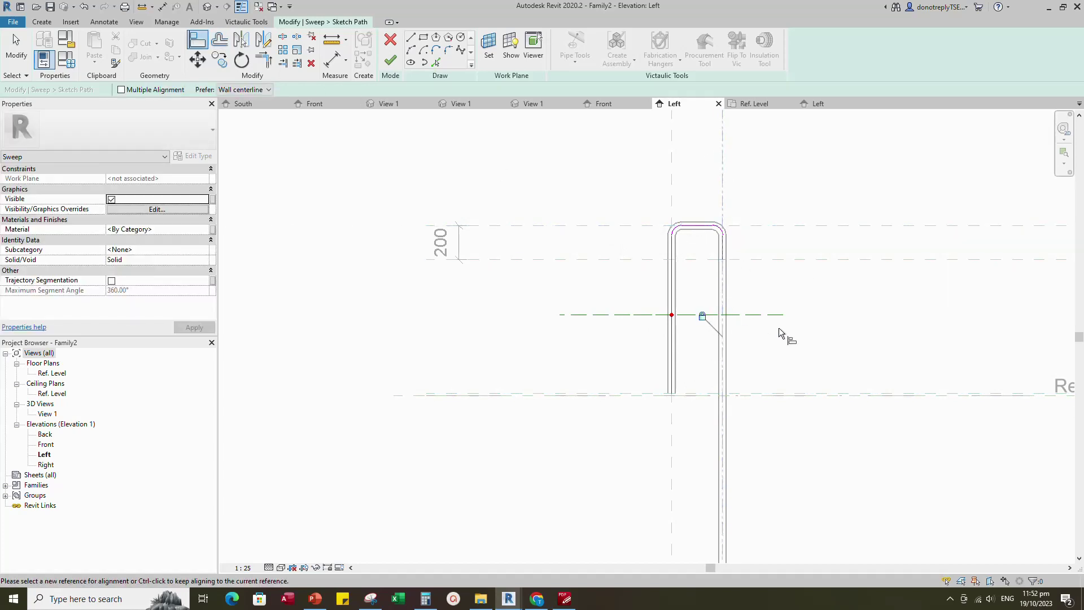
# - Align and lock the short segment's free end to the reference plane 200 below the path's top, and finish the mirrored sweep
pyautogui.click(750, 260)
pyautogui.click(723, 259)
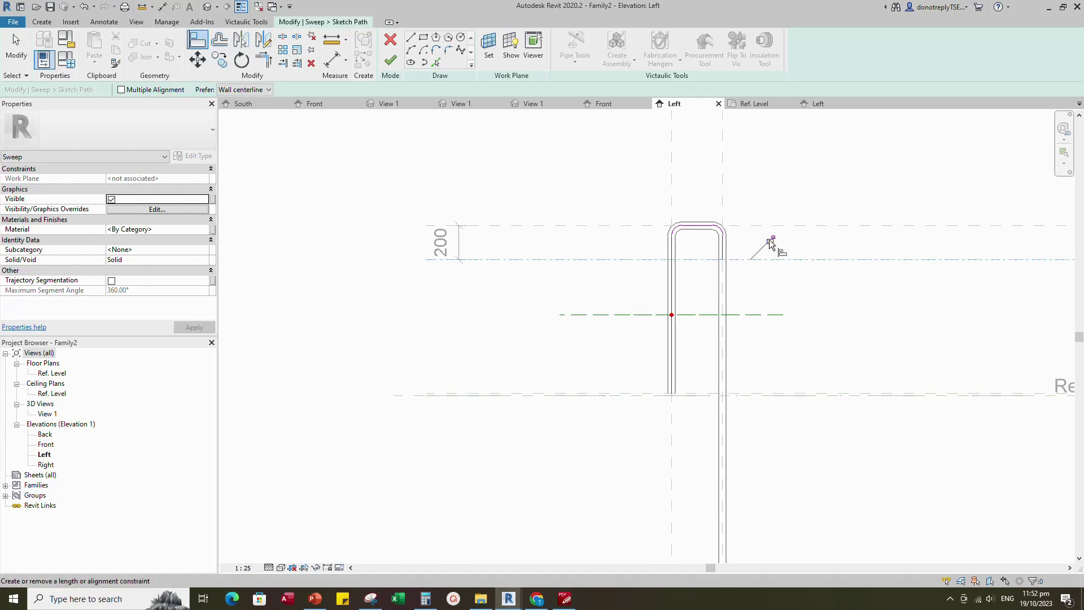
pyautogui.click(769, 240)
pyautogui.click(392, 56)
pyautogui.click(391, 57)
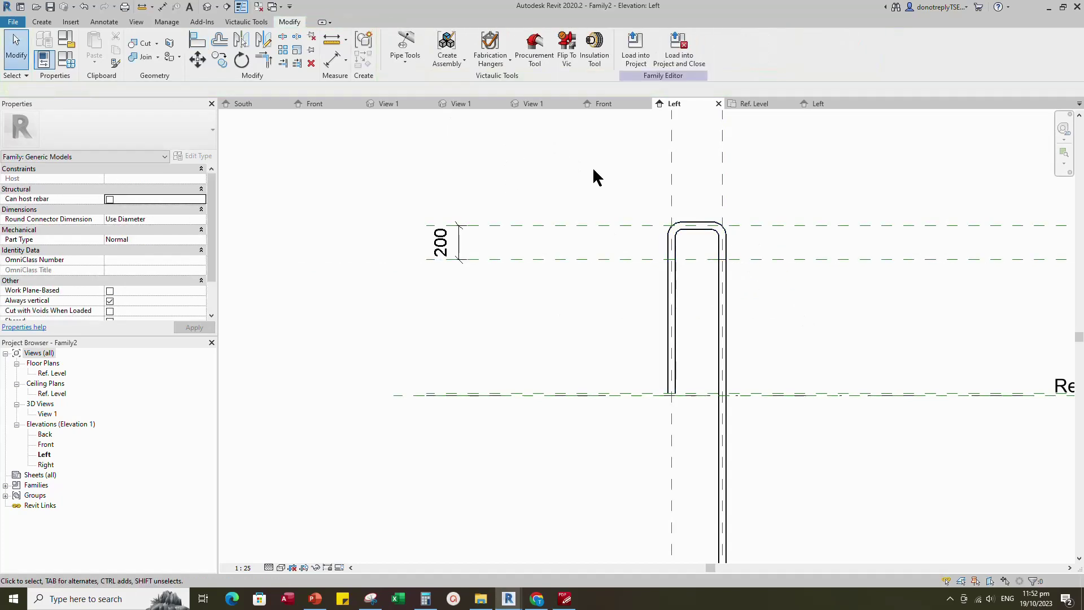
pyautogui.scroll(-3, 777, 316)
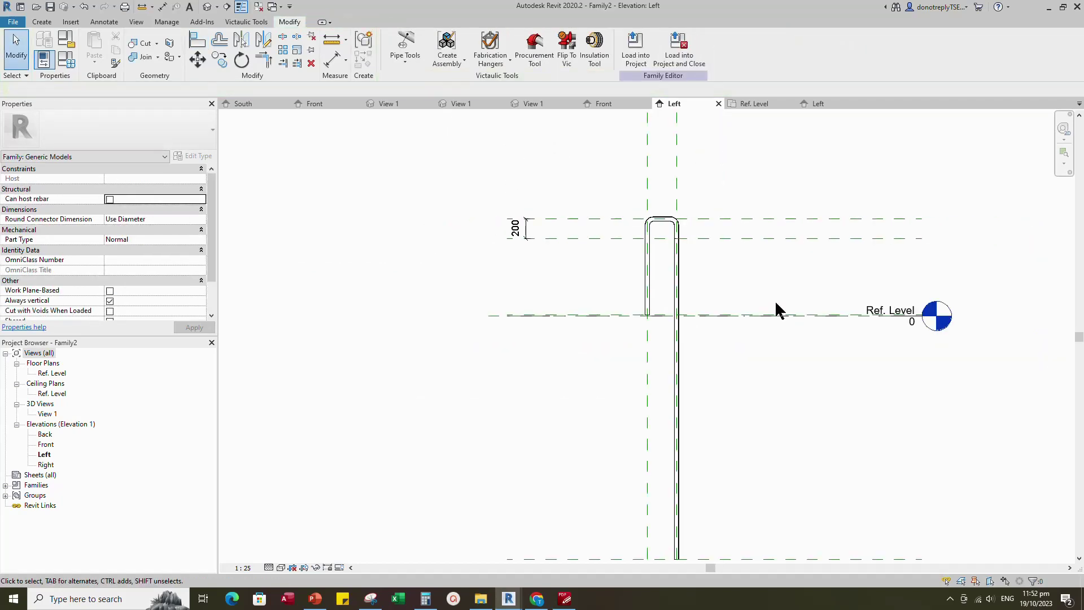
pyautogui.doubleClick(47, 414)
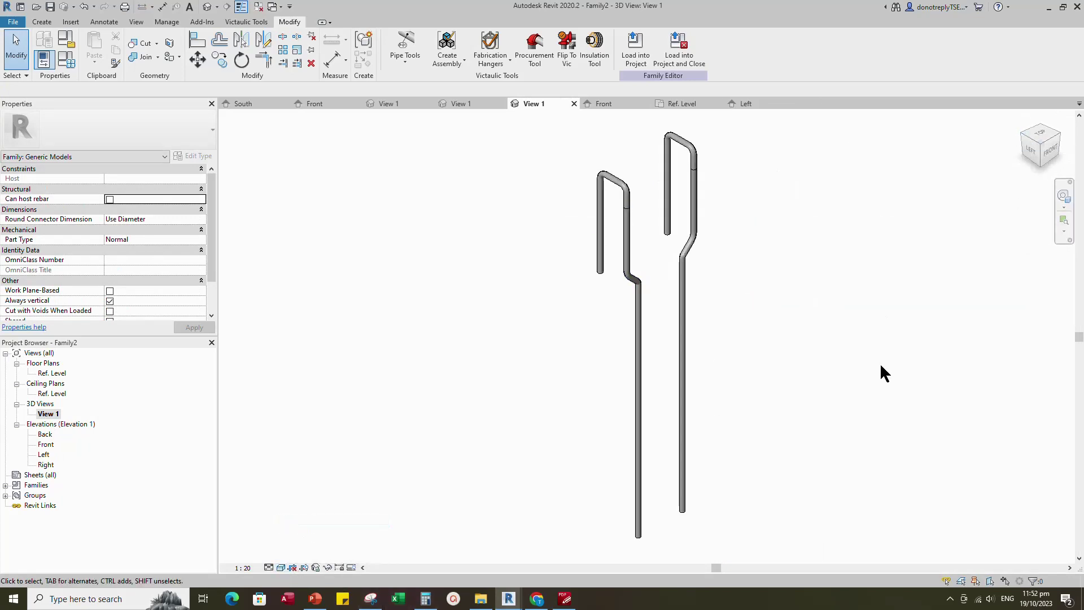
# - Load the Stepper family into Family2 only
pyautogui.click(682, 104)
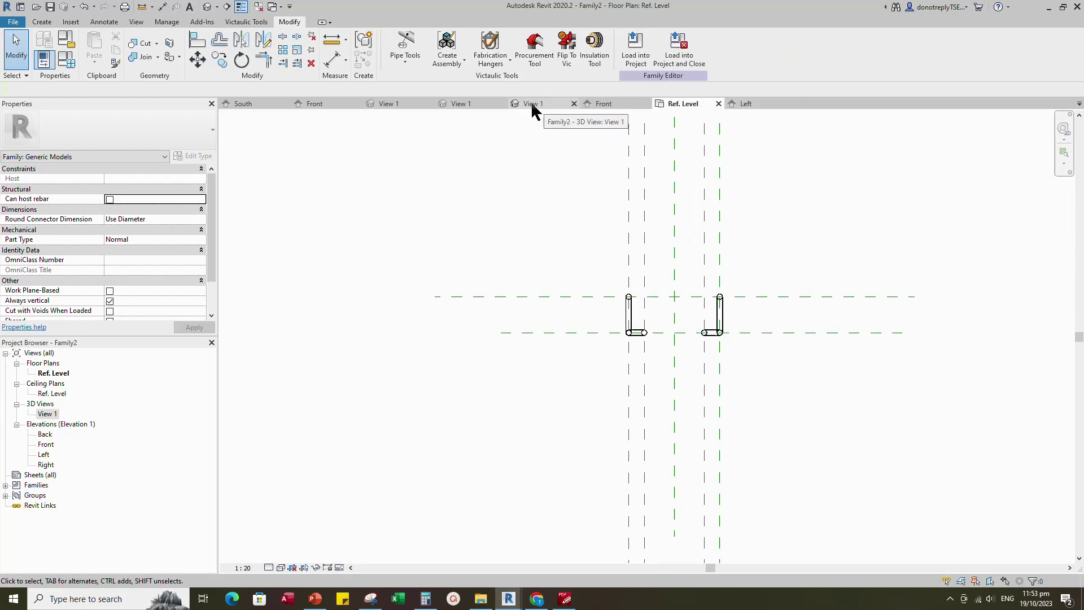
pyautogui.click(458, 103)
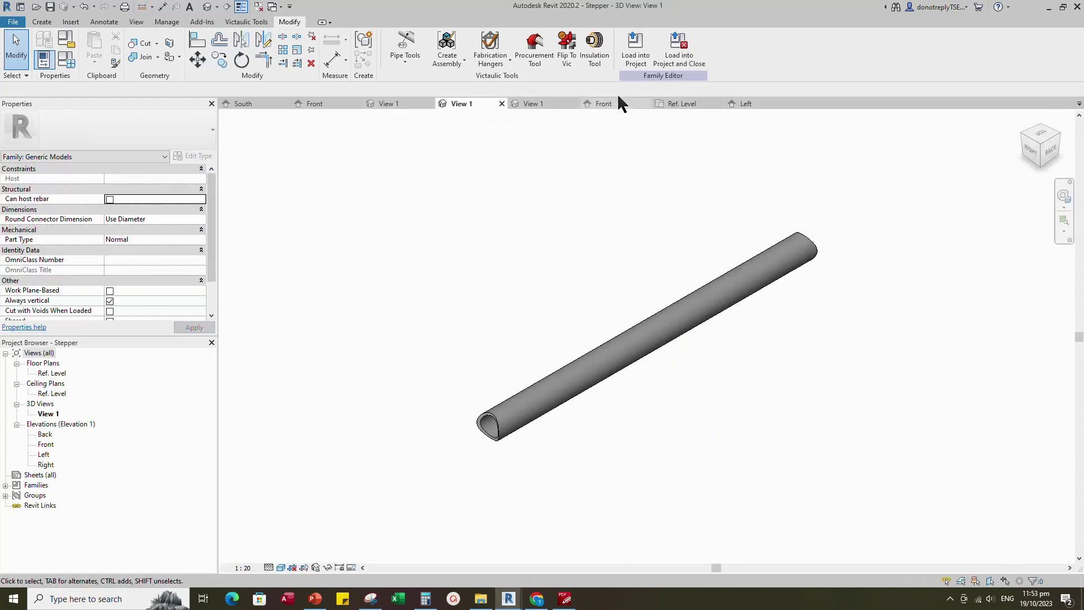
pyautogui.click(635, 48)
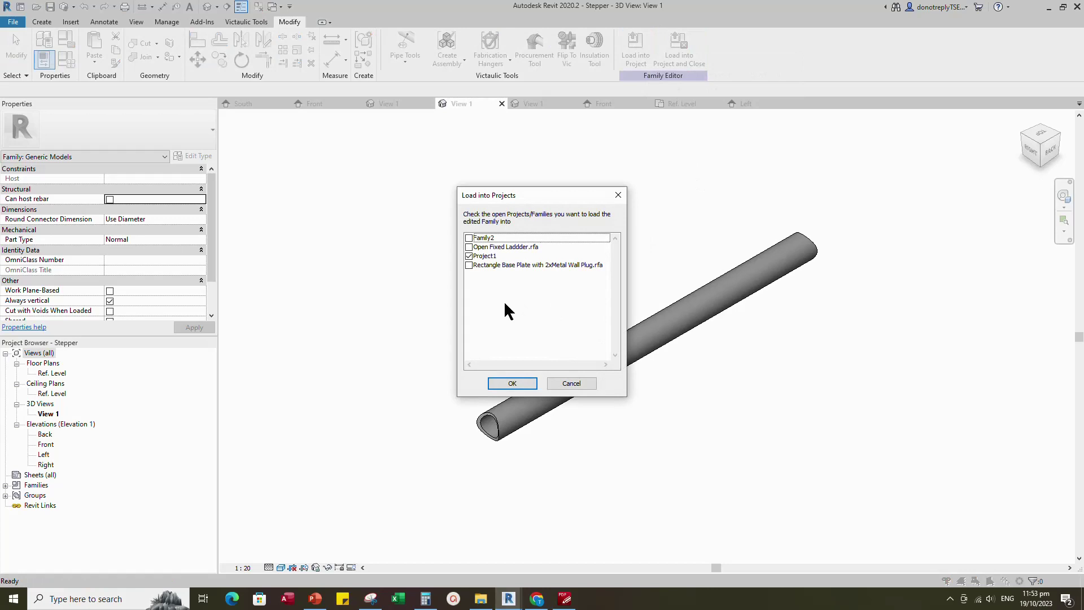
pyautogui.click(469, 256)
pyautogui.click(469, 237)
pyautogui.click(513, 383)
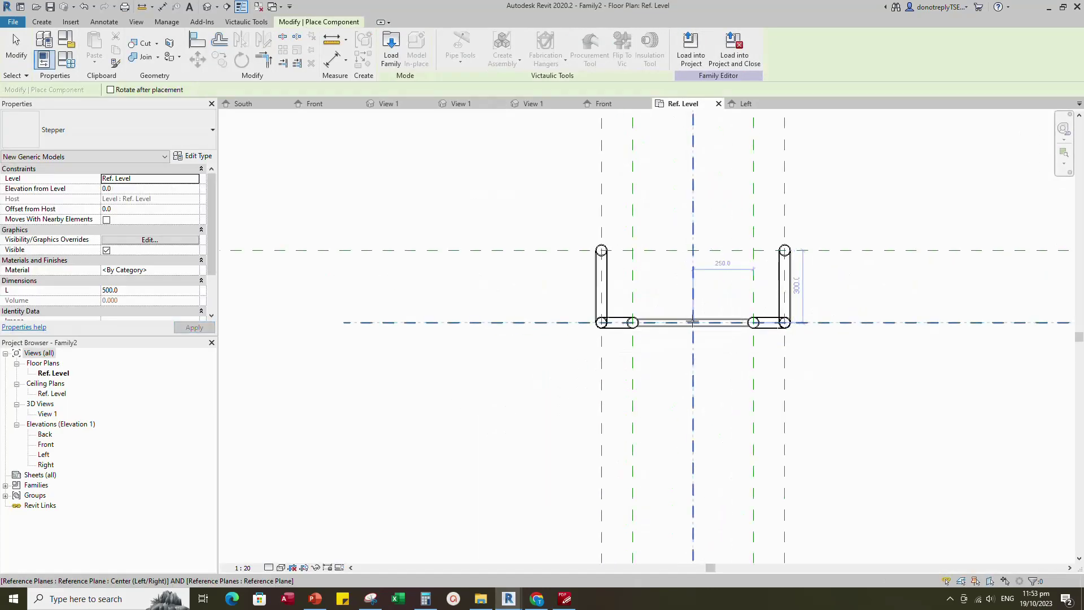
# - Place the stepper midway between the stringers in the Ref. Level plan, aligning and locking it to the vertical and horizontal reference planes
pyautogui.click(694, 323)
pyautogui.press('Escape')
pyautogui.click(200, 41)
pyautogui.click(692, 267)
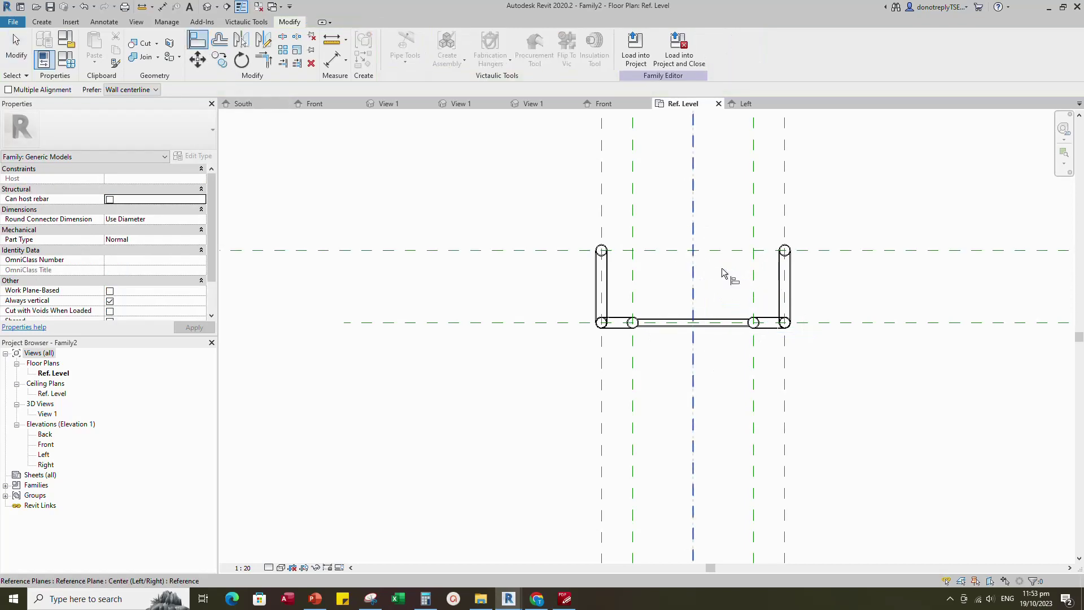
pyautogui.click(693, 329)
pyautogui.click(712, 355)
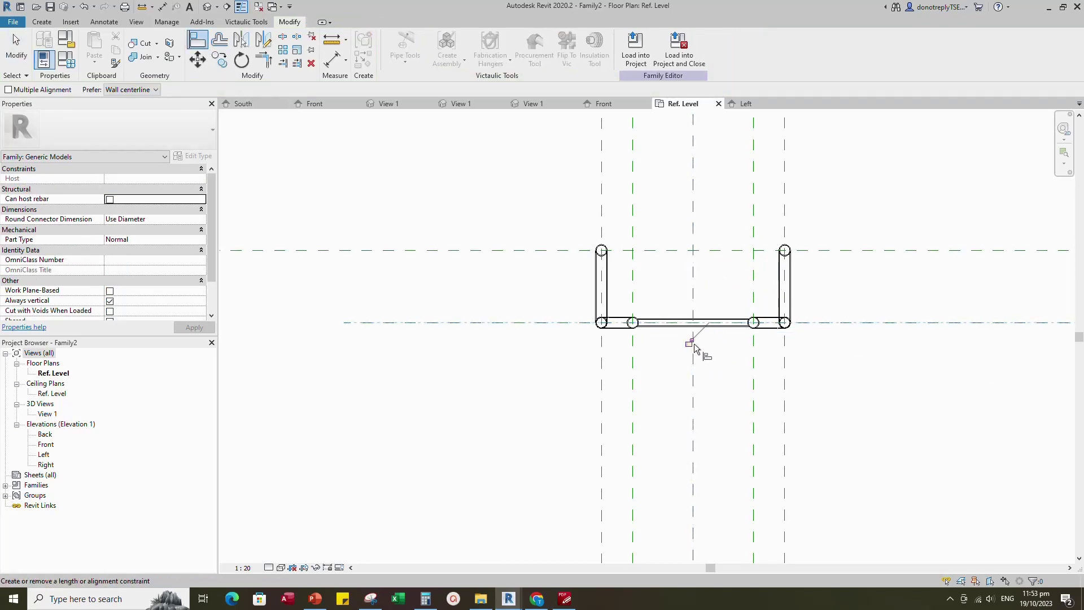
pyautogui.press('Escape')
# - Add a horizontal reference plane in the Front elevation, offset 100 mm below Ref. Level
pyautogui.click(604, 103)
pyautogui.scroll(2, 621, 302)
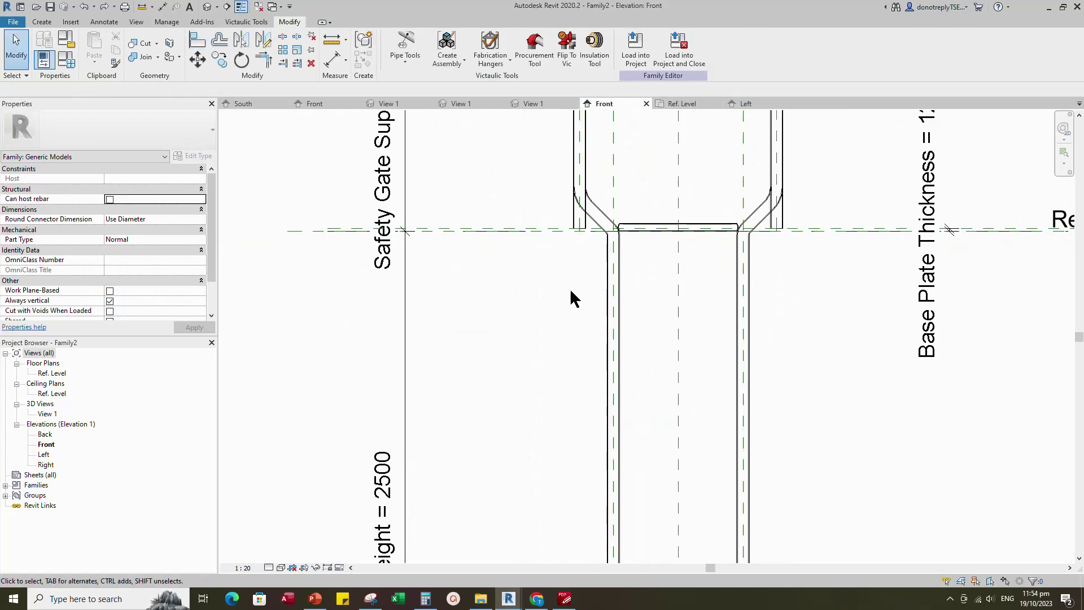
pyautogui.click(614, 157)
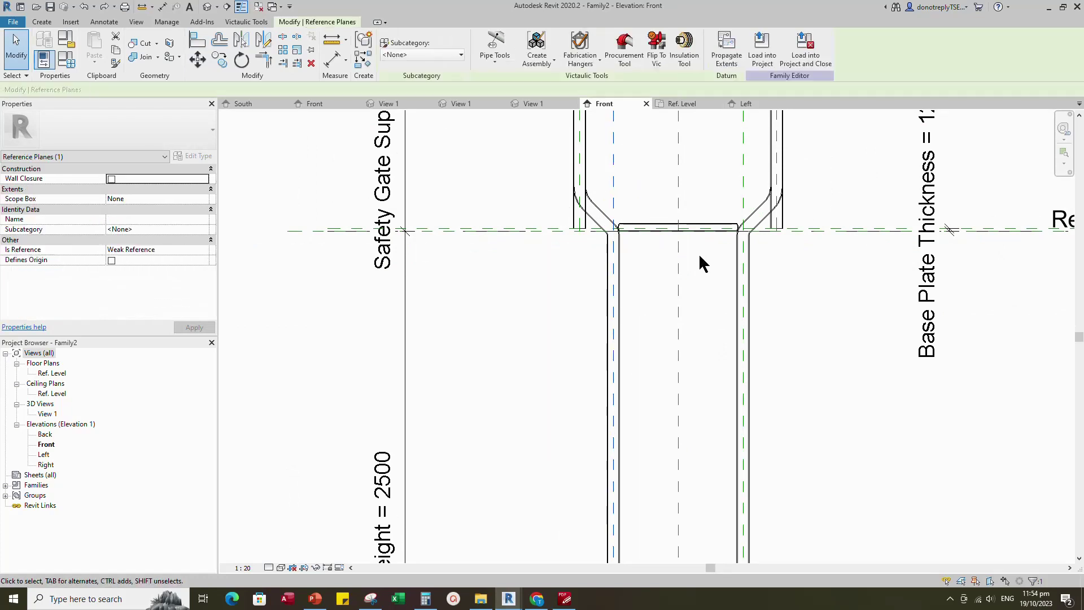
pyautogui.click(363, 58)
pyautogui.doubleClick(152, 90)
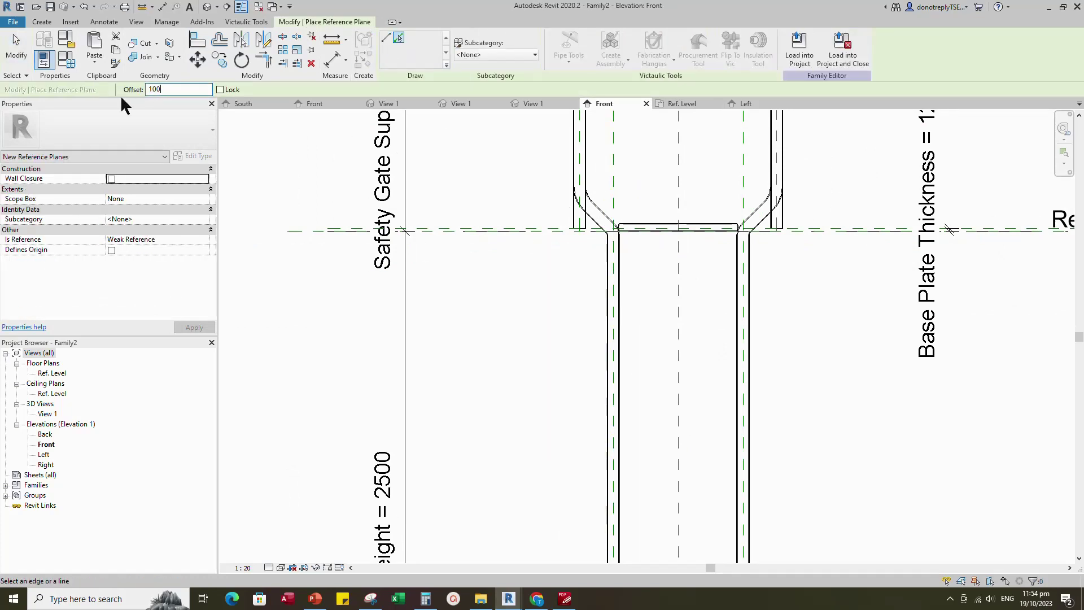
pyautogui.press('Return')
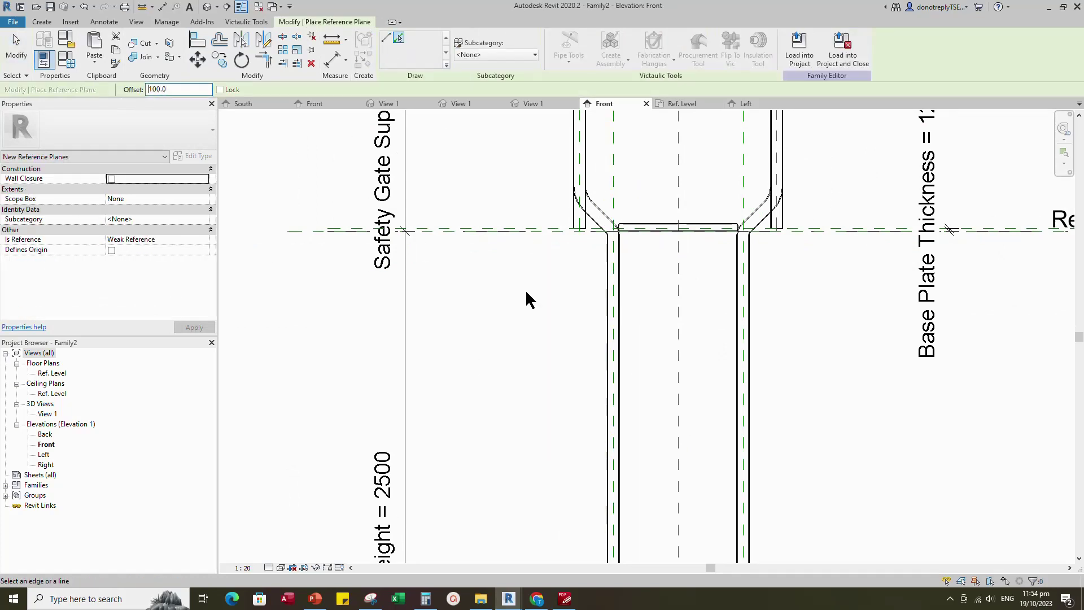
pyautogui.click(524, 230)
# - Dimension the distance between Ref. Level and the new reference plane below it
pyautogui.click(331, 58)
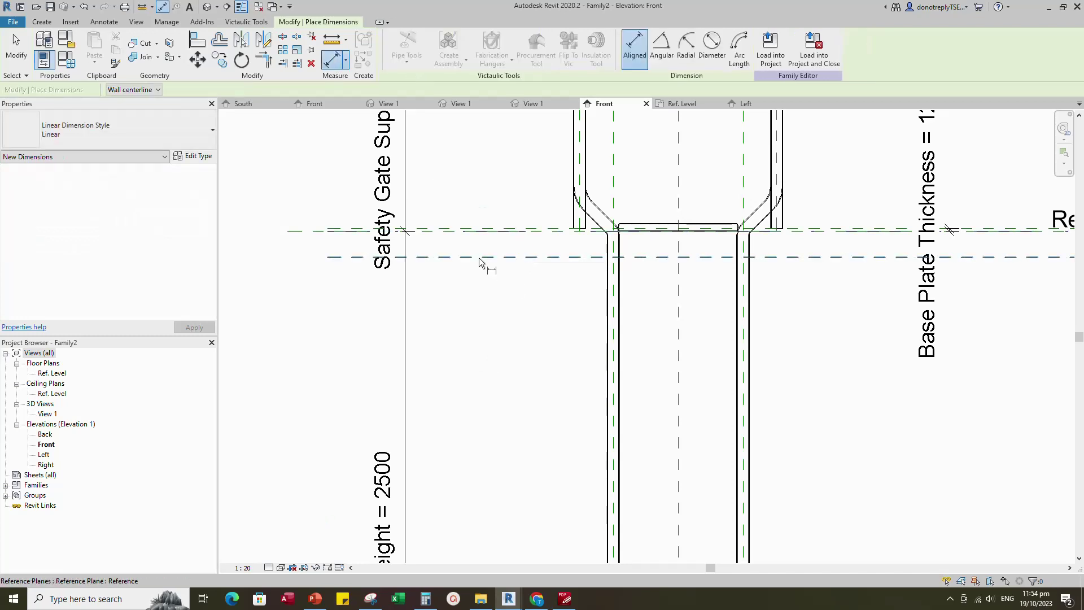
pyautogui.click(480, 233)
pyautogui.click(479, 257)
pyautogui.click(472, 242)
pyautogui.press('Escape')
pyautogui.press('Escape')
# - Align the stepper's centre to the new reference plane below Ref. Level and lock the alignment
pyautogui.click(643, 227)
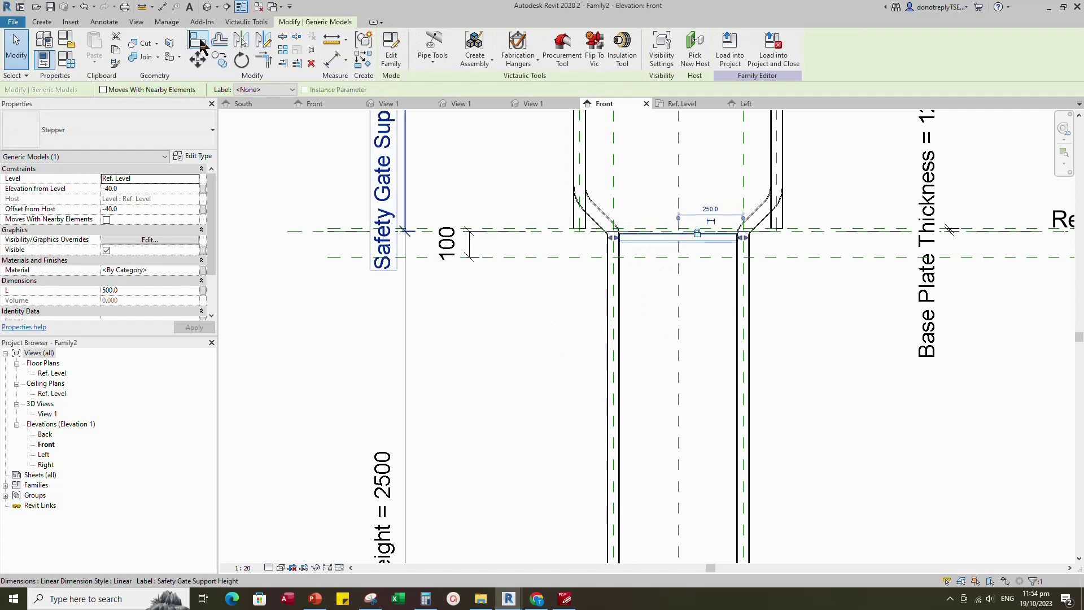
pyautogui.click(197, 41)
pyautogui.click(647, 239)
pyautogui.scroll(-4, 700, 259)
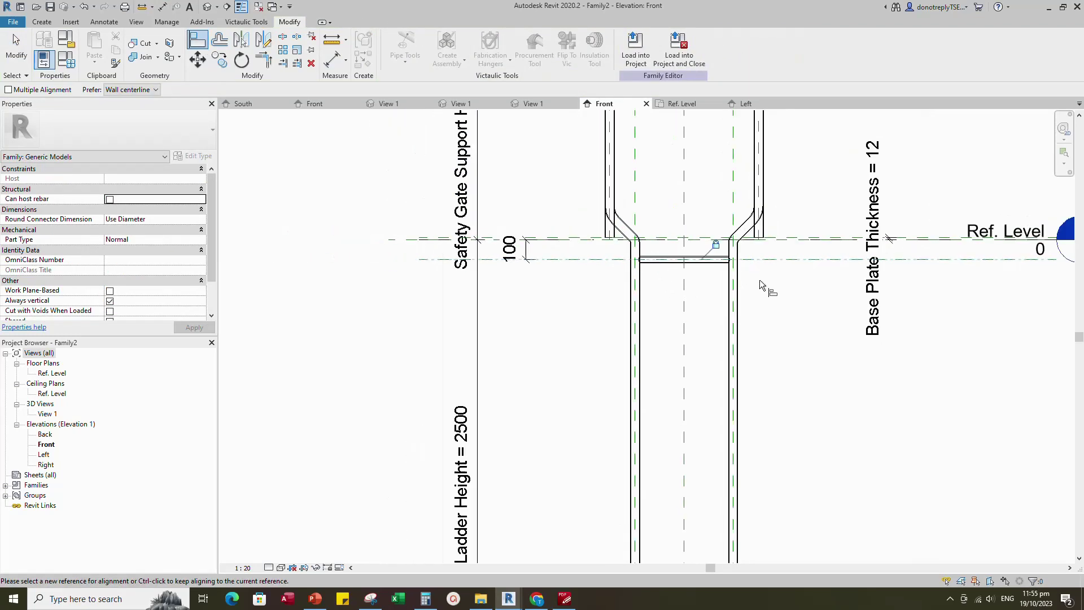
pyautogui.press('Escape')
pyautogui.press('Escape')
# - Associate the stepper's length parameter L with the Stringer Spacing family parameter
pyautogui.scroll(2, 770, 318)
pyautogui.click(697, 288)
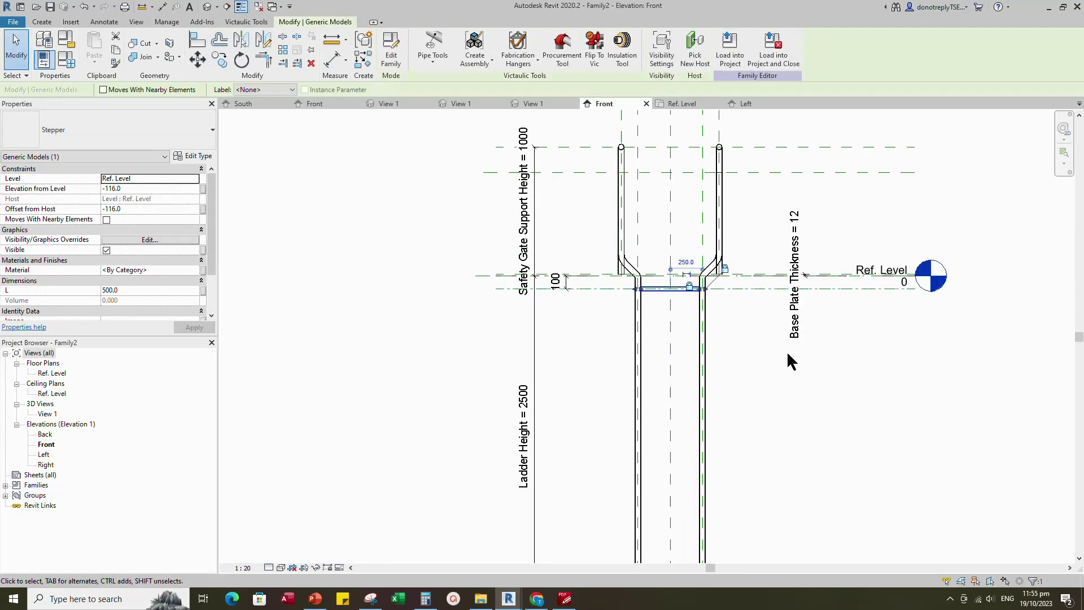
pyautogui.scroll(-2, 787, 351)
pyautogui.scroll(-2, 158, 295)
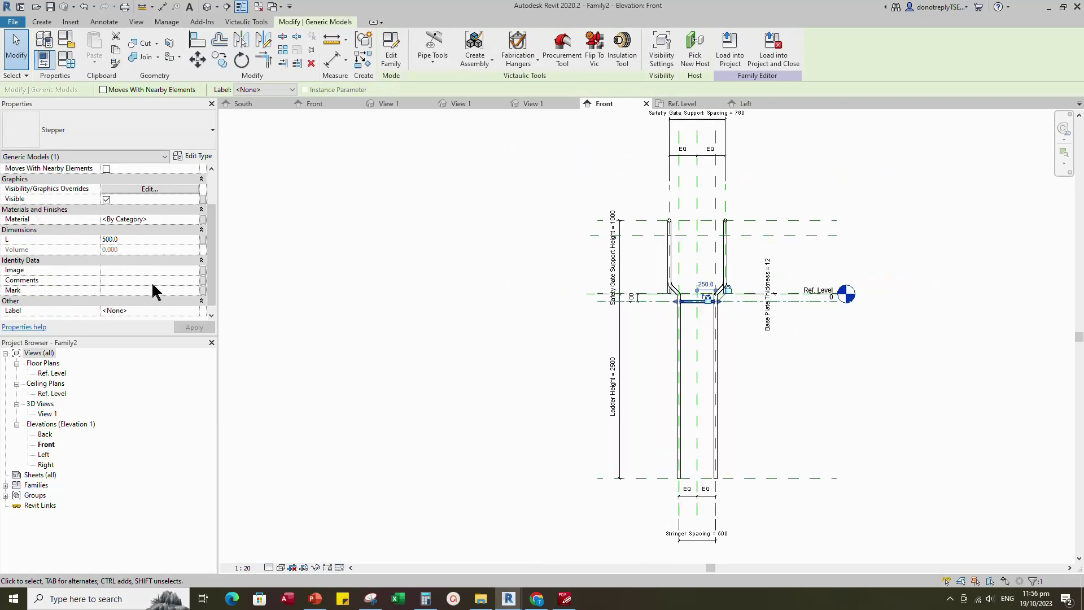
pyautogui.click(203, 240)
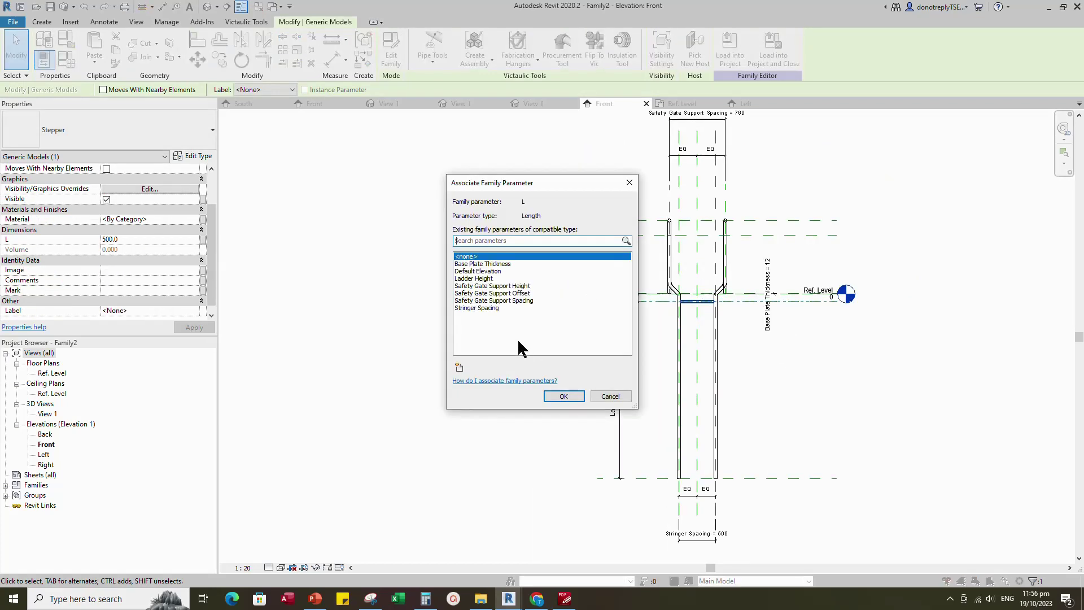
pyautogui.click(477, 308)
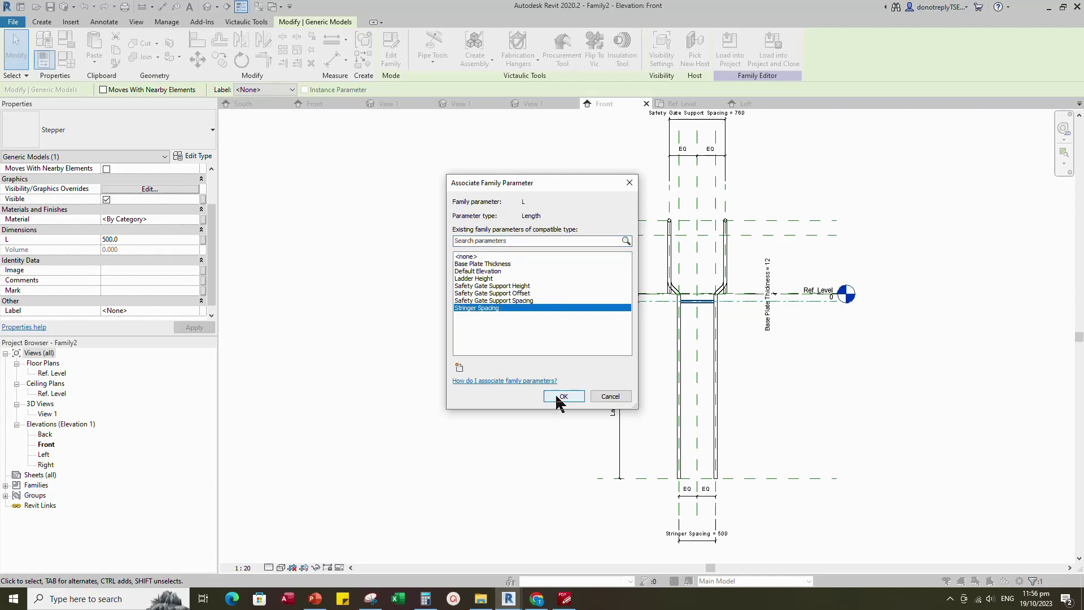
pyautogui.click(557, 397)
pyautogui.click(873, 390)
# - Flex the family by setting Stringer Spacing to 400 in the family types and applying it
pyautogui.scroll(2, 720, 310)
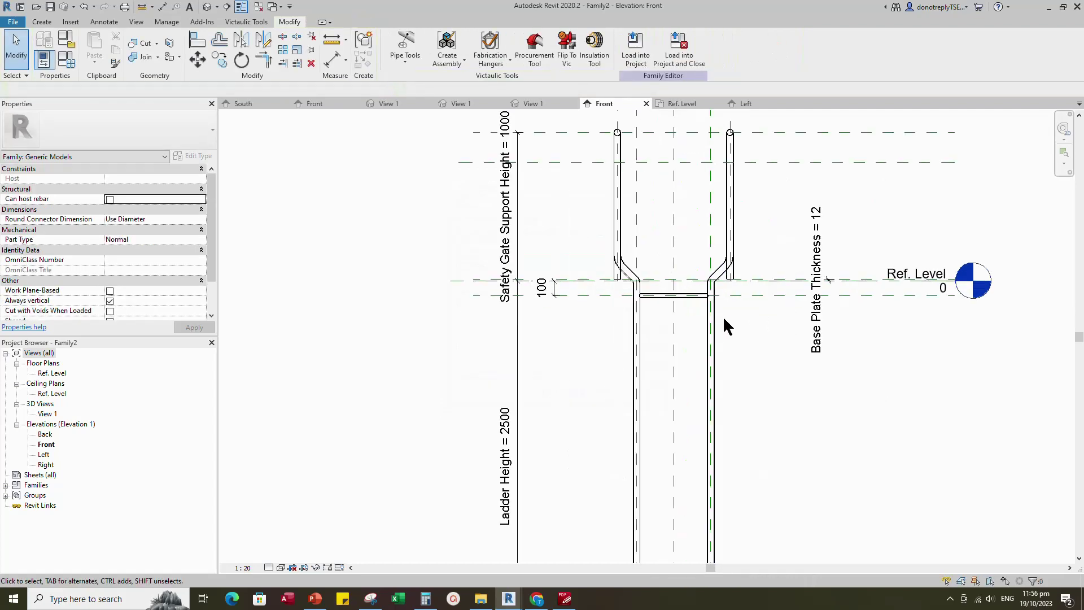
pyautogui.scroll(-2, 762, 295)
pyautogui.click(66, 59)
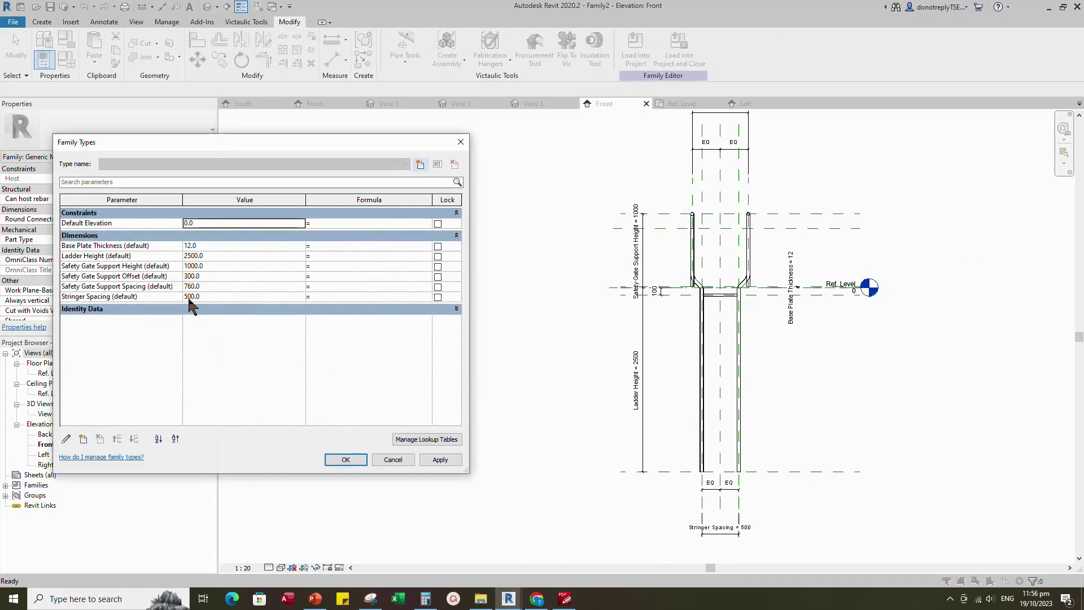
pyautogui.click(191, 296)
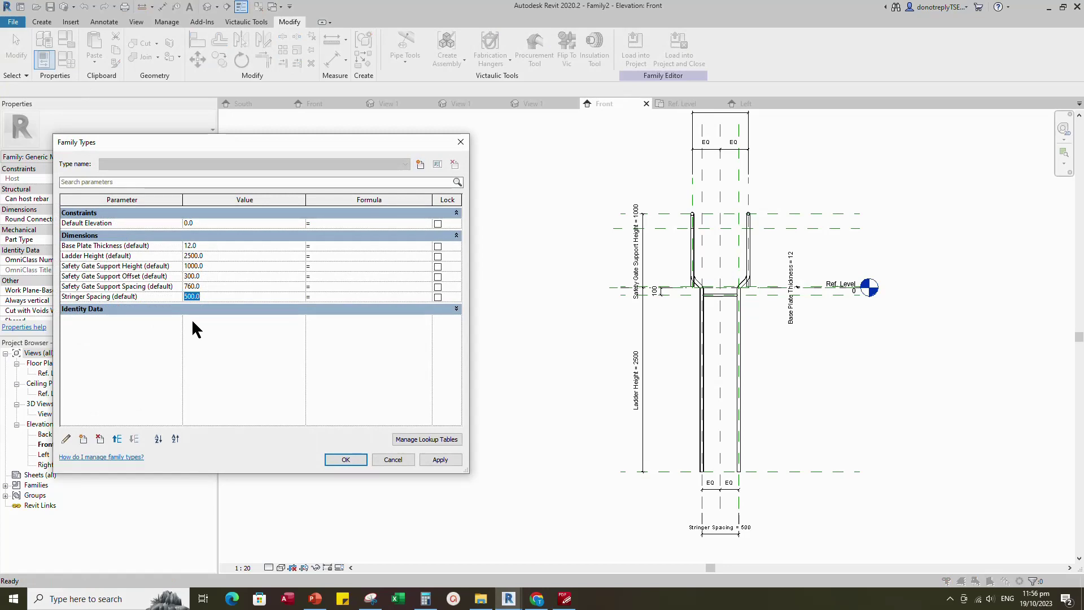
pyautogui.write('400')
pyautogui.click(440, 460)
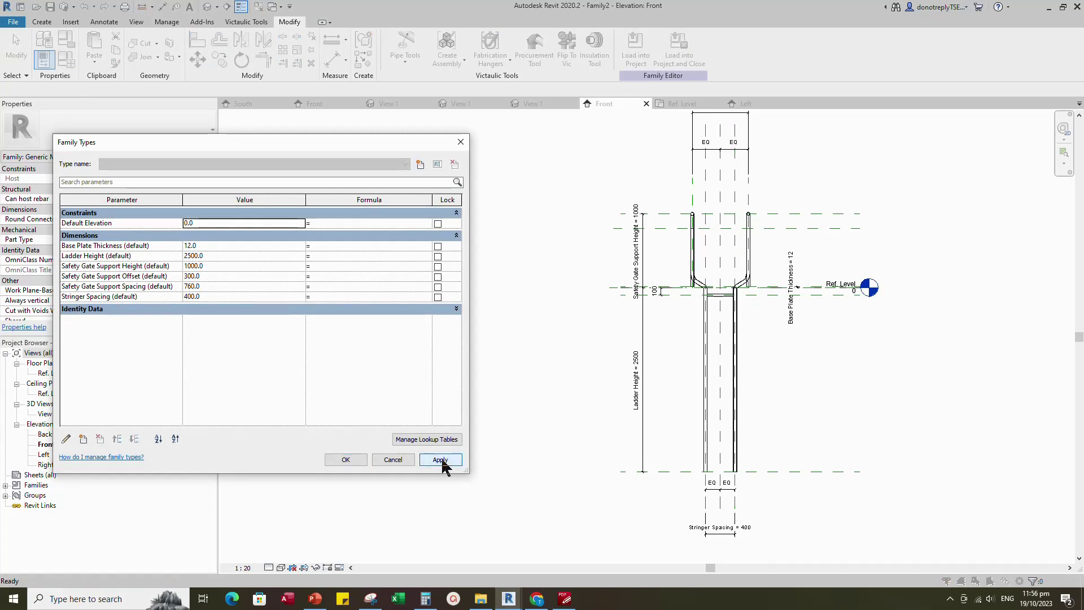
# - Set Stringer Spacing back to 500, apply it and close the family types
pyautogui.click(193, 296)
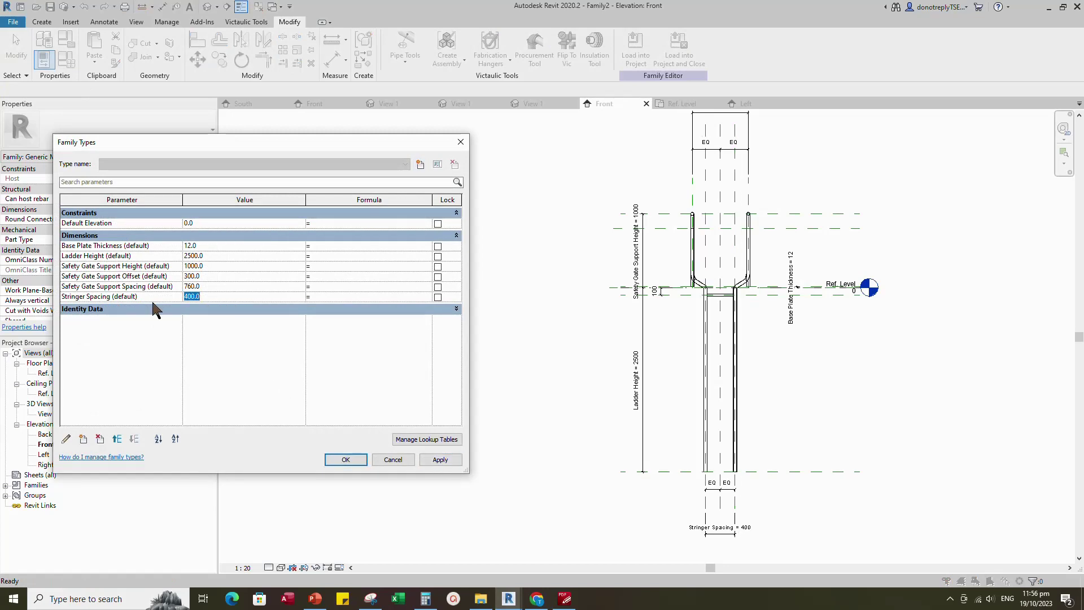
pyautogui.click(440, 459)
pyautogui.click(356, 460)
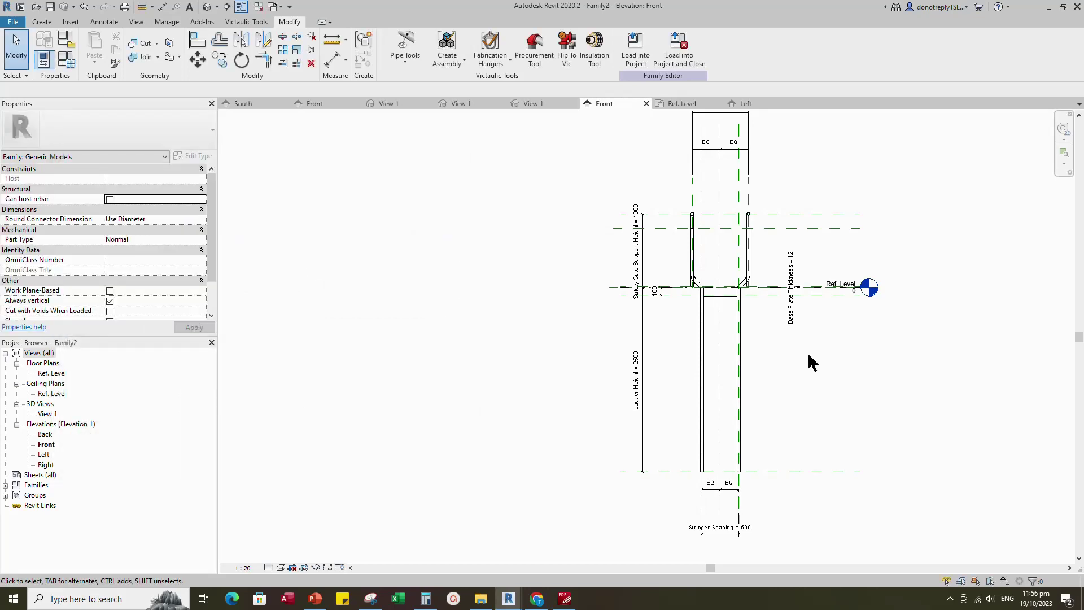
# - Add a horizontal reference plane offset 300 mm below the plane through the top stepper in the front elevation
pyautogui.scroll(2, 760, 322)
pyautogui.press('r')
pyautogui.press('p')
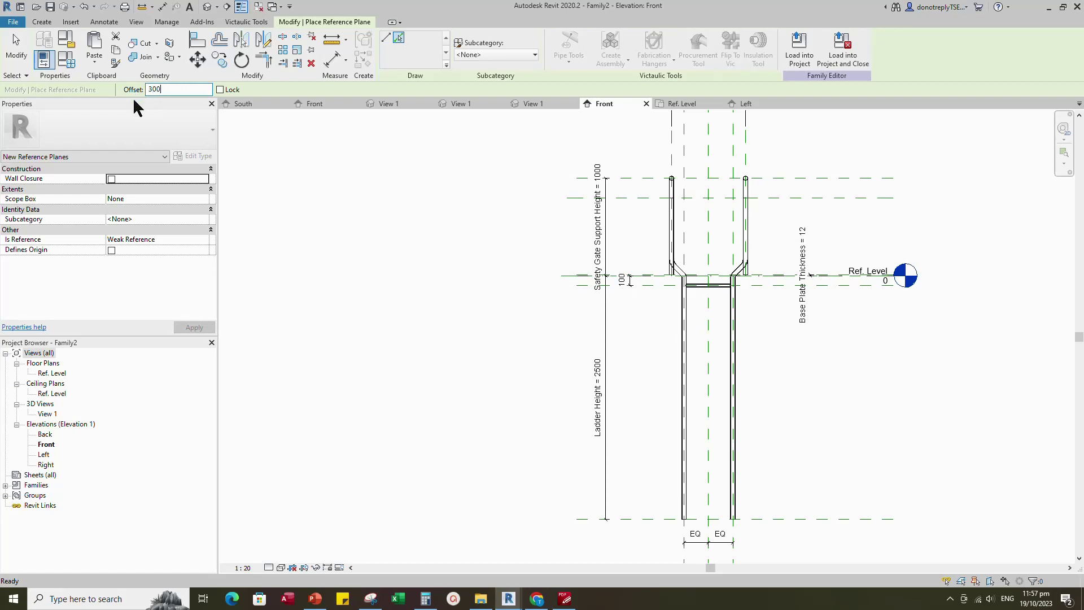
pyautogui.scroll(2, 773, 293)
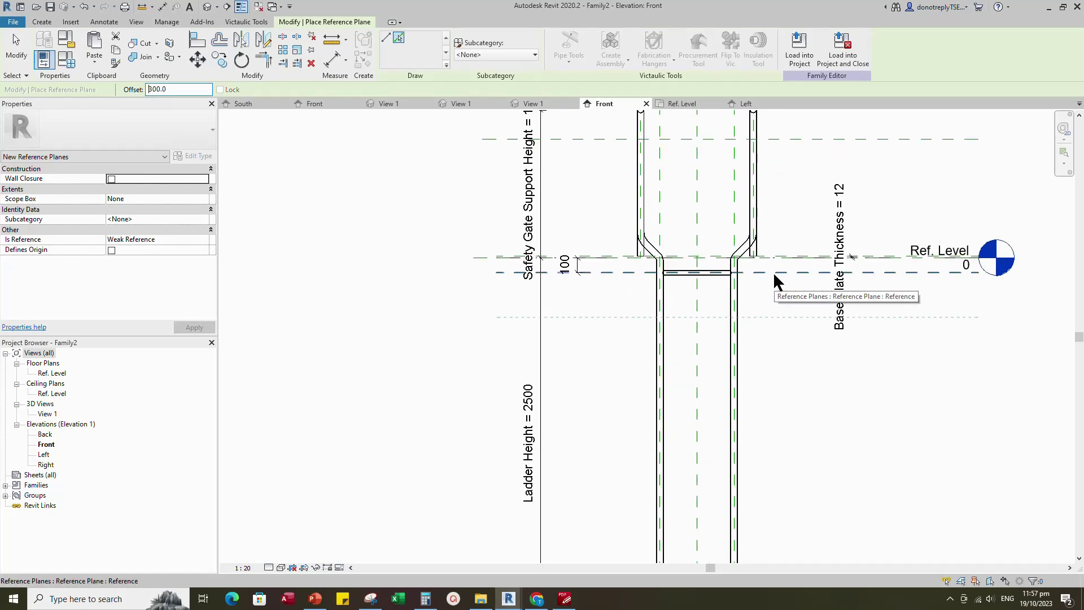
pyautogui.click(773, 272)
pyautogui.scroll(-3, 773, 273)
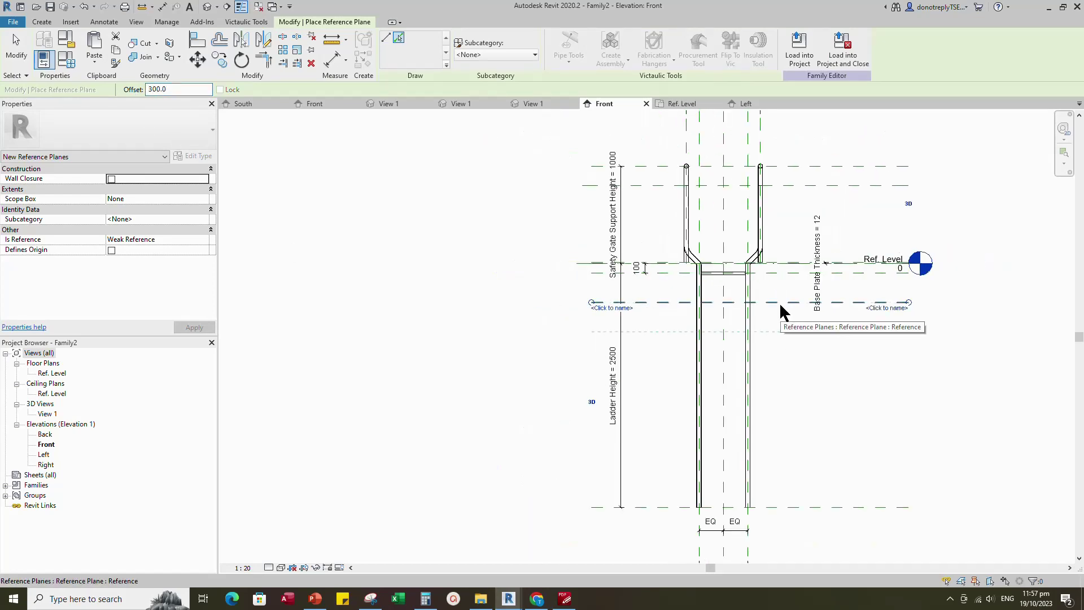
pyautogui.press('Escape')
# - Add an aligned dimension between the top stepper's reference plane and the new plane below it
pyautogui.click(332, 60)
pyautogui.scroll(2, 692, 310)
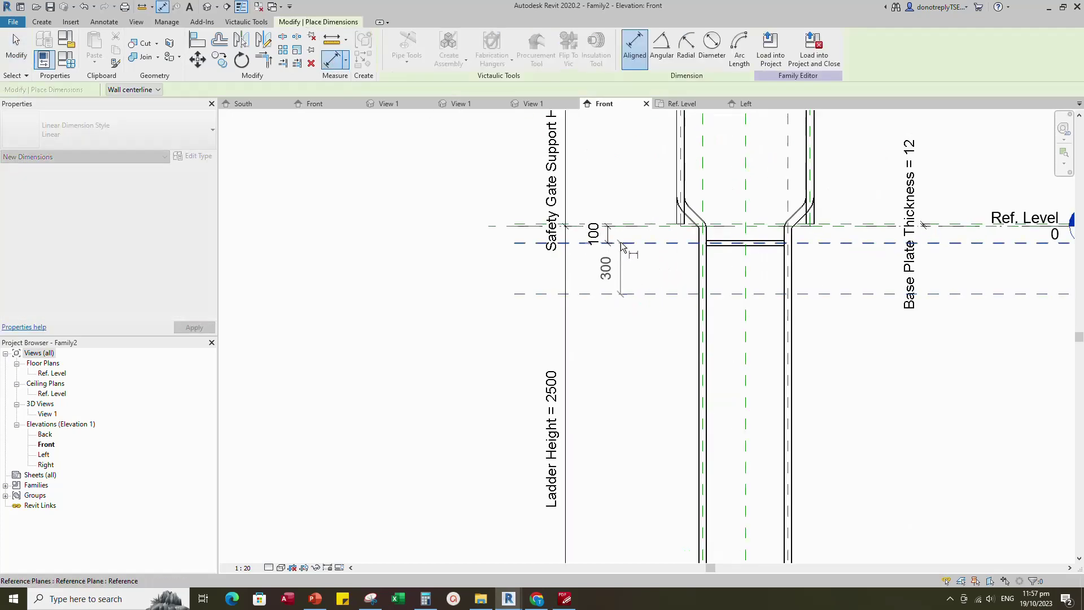
pyautogui.click(620, 243)
pyautogui.click(608, 178)
pyautogui.press('Escape')
pyautogui.press('Escape')
# - Label the dimension between the two stepper planes with a new instance parameter named Stepper Spacing
pyautogui.click(608, 280)
pyautogui.click(499, 48)
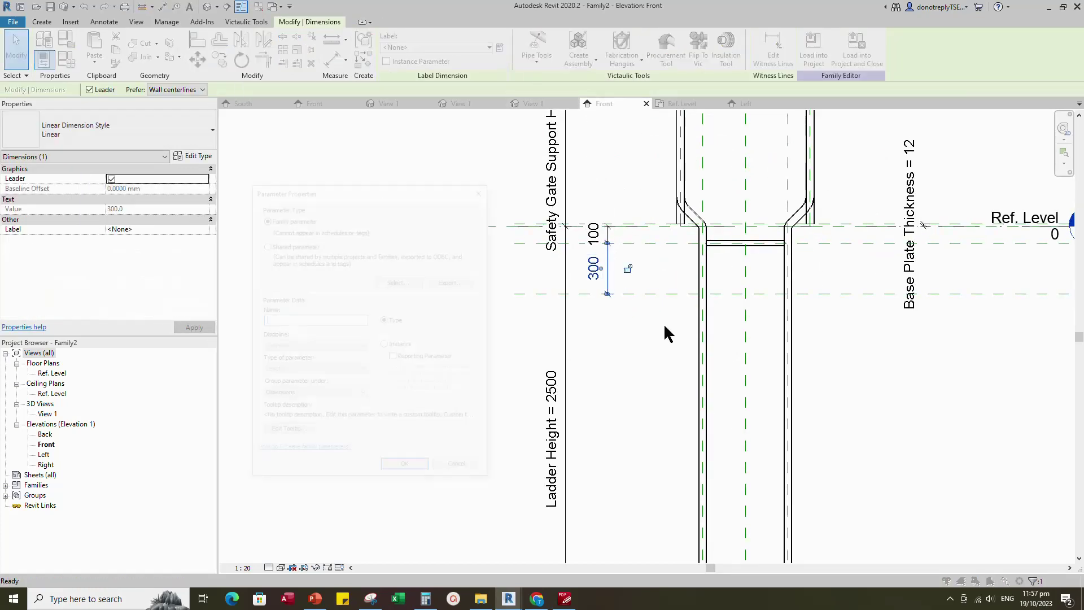
pyautogui.write('Stepper Spacing')
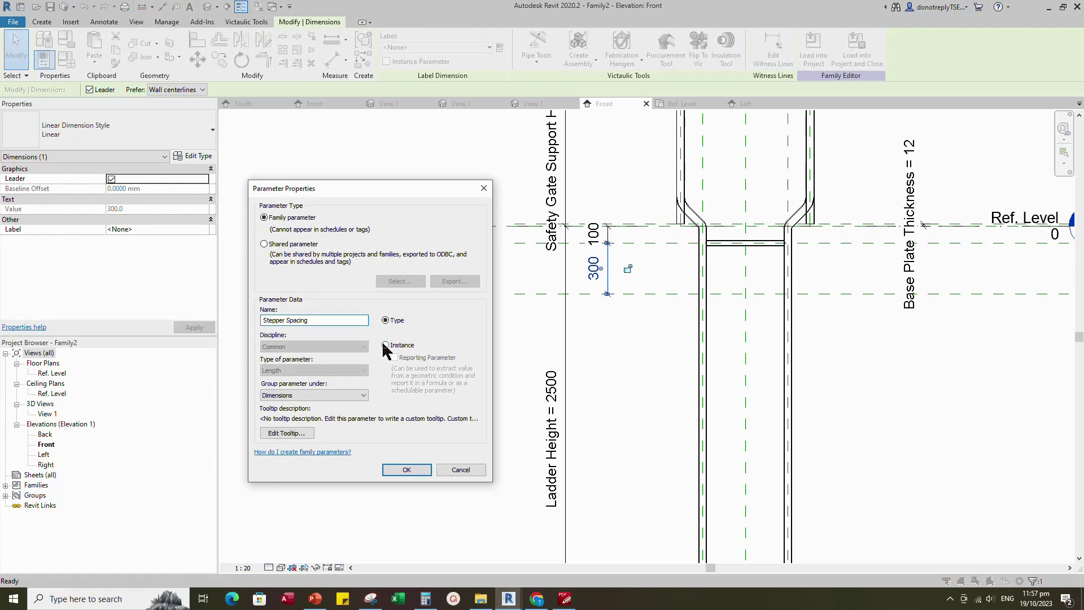
pyautogui.click(385, 345)
pyautogui.click(406, 469)
pyautogui.click(456, 262)
# - Move the 100 mm dimension sideways so it clears the Stepper Spacing label
pyautogui.scroll(-2, 456, 262)
pyautogui.scroll(1, 805, 344)
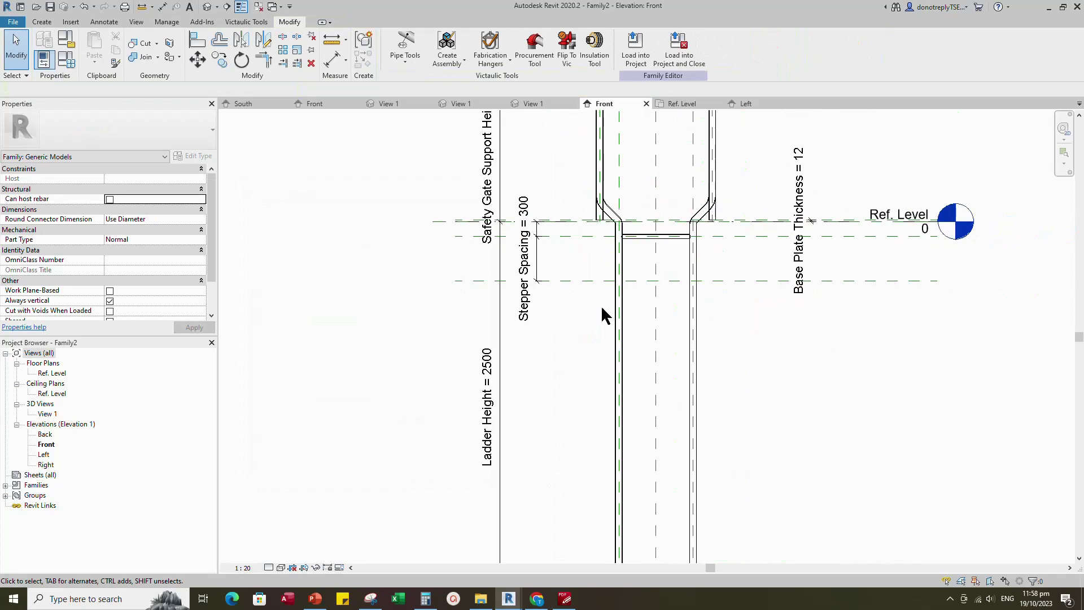
pyautogui.click(537, 231)
pyautogui.scroll(2, 538, 238)
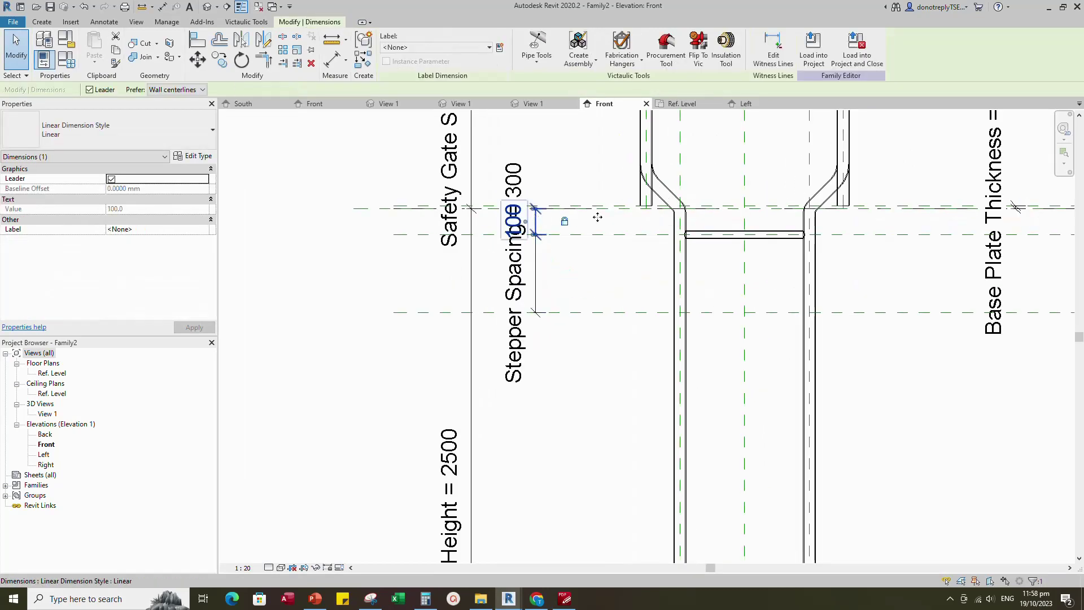
pyautogui.press('Escape')
pyautogui.scroll(-2, 541, 296)
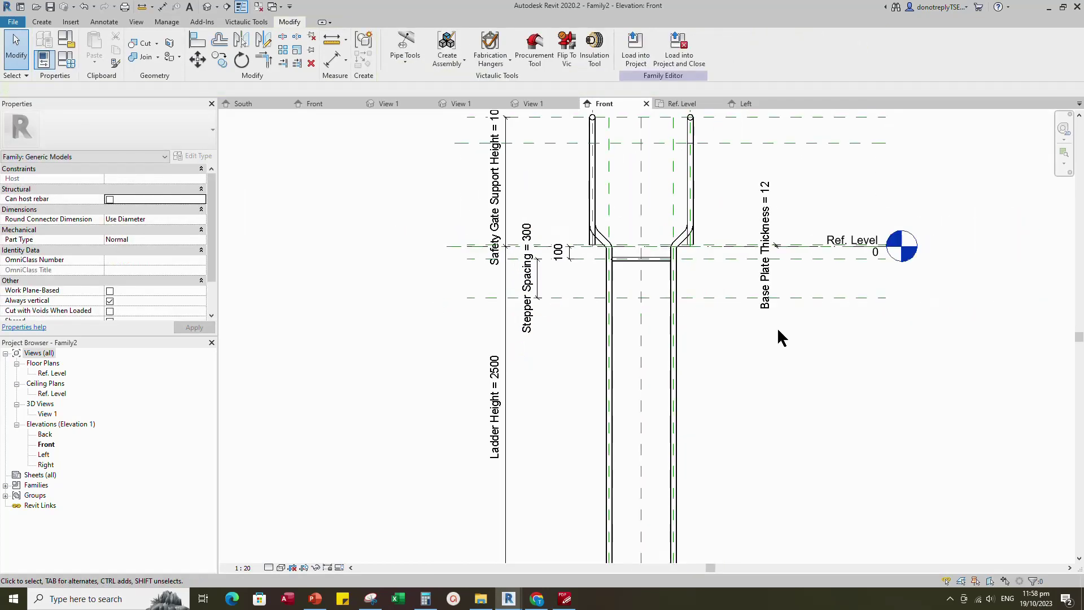
pyautogui.scroll(-1, 700, 300)
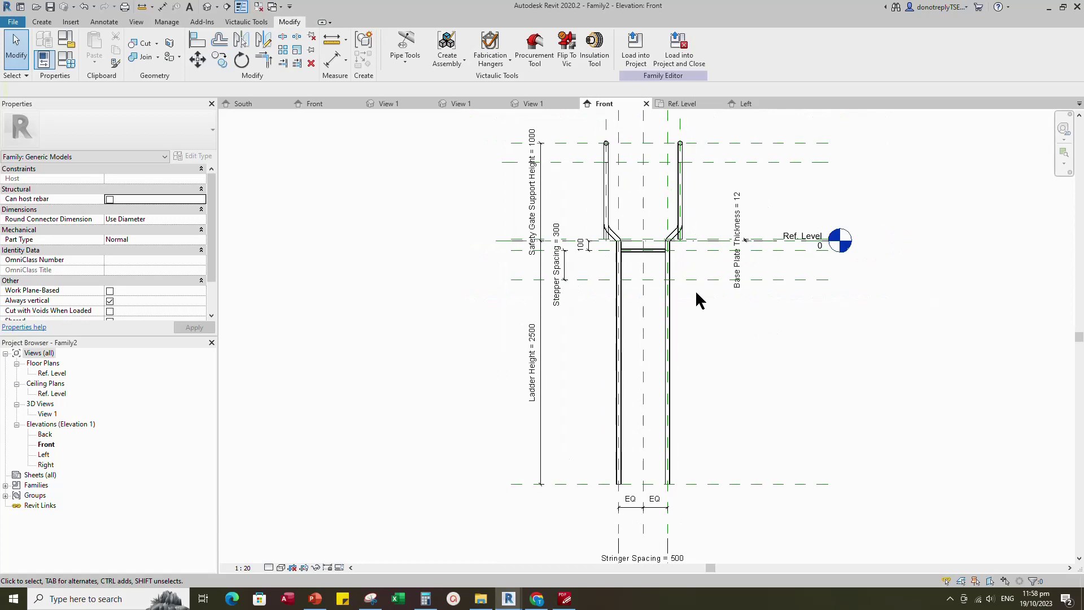
# - Array the top stepper as a group of 2, placing the second one at the reference plane below
pyautogui.click(649, 249)
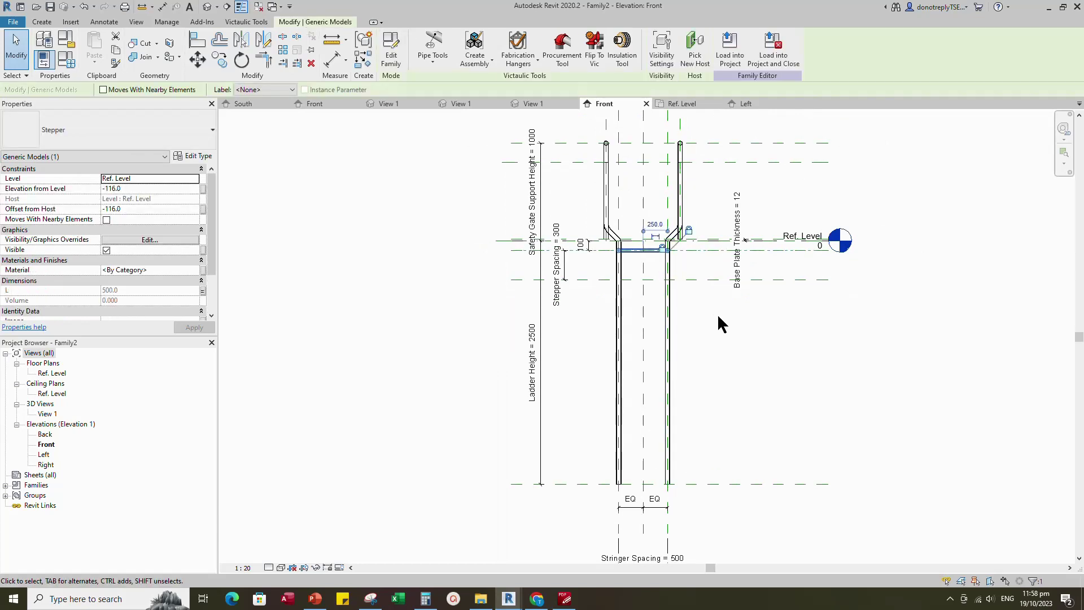
pyautogui.click(283, 50)
pyautogui.scroll(1, 699, 248)
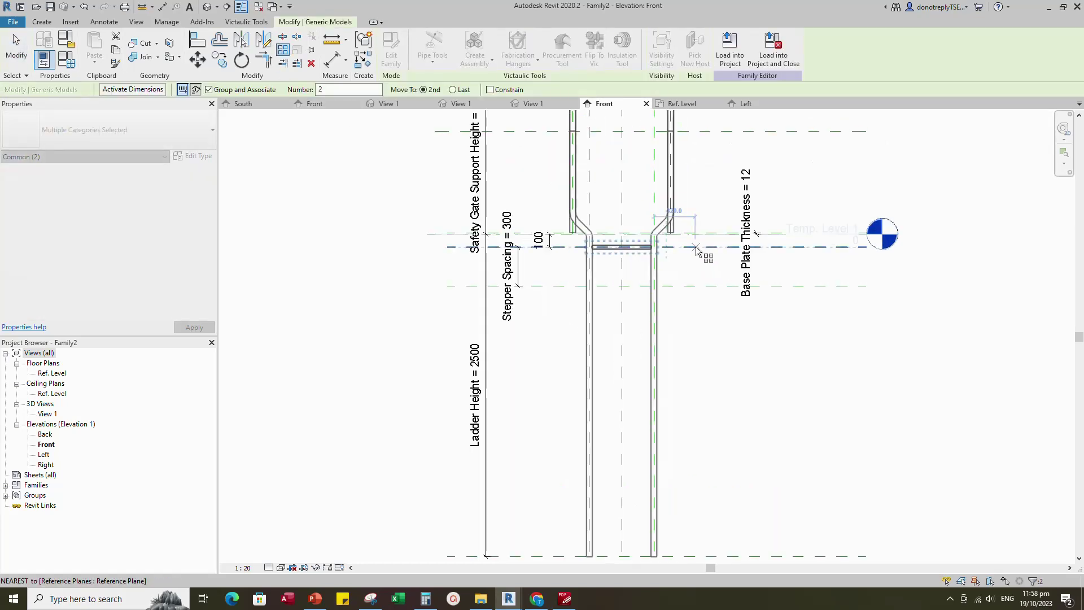
pyautogui.click(696, 249)
pyautogui.click(713, 324)
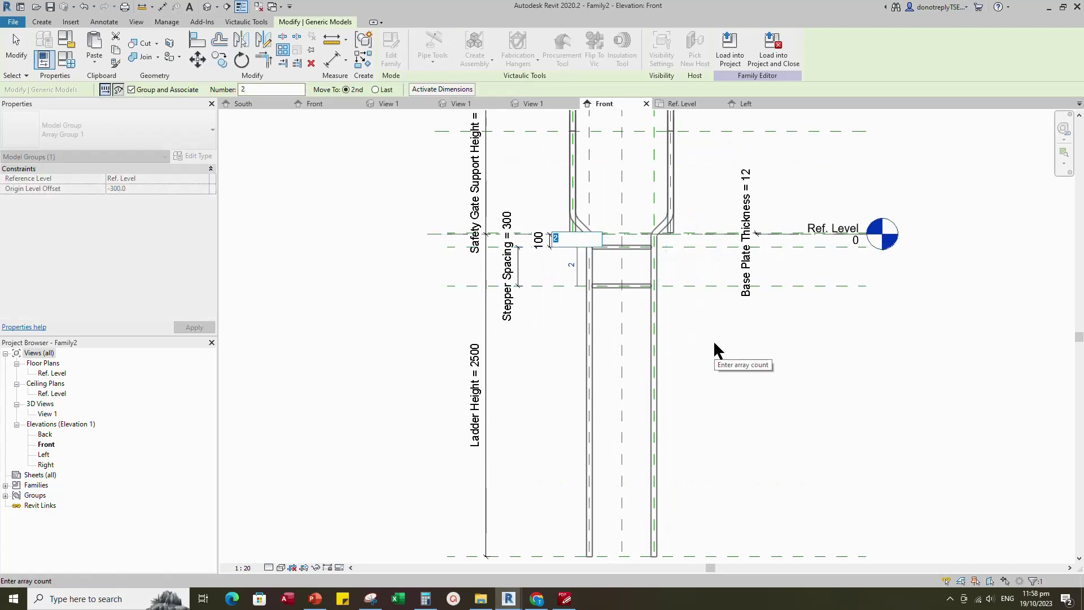
pyautogui.press('Return')
pyautogui.press('Escape')
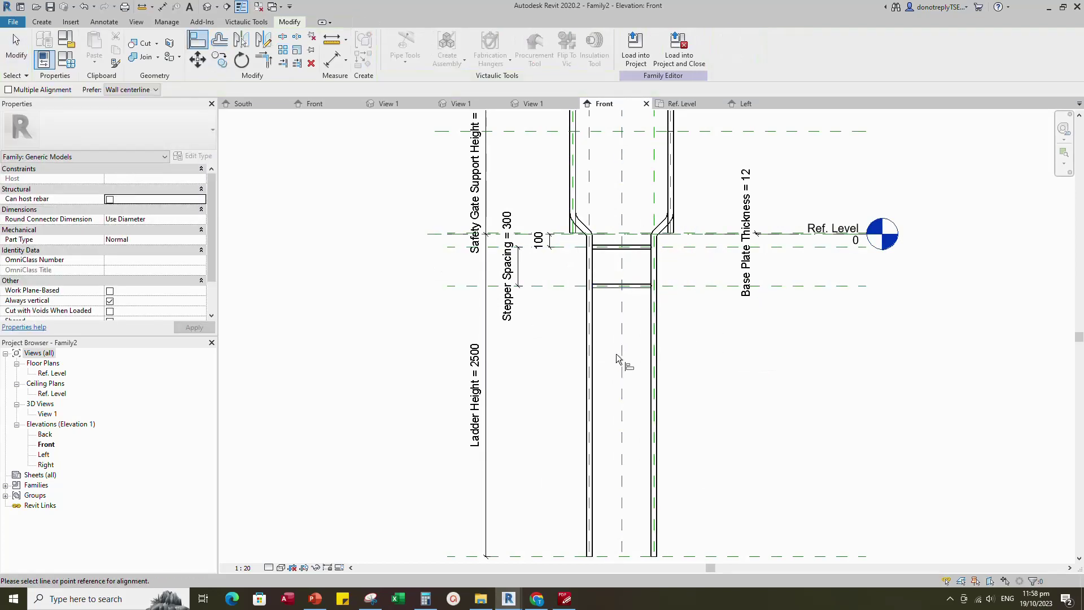
# - Align the second stepper to its reference plane and lock the alignment
pyautogui.click(621, 289)
pyautogui.click(640, 355)
pyautogui.click(701, 286)
pyautogui.click(640, 286)
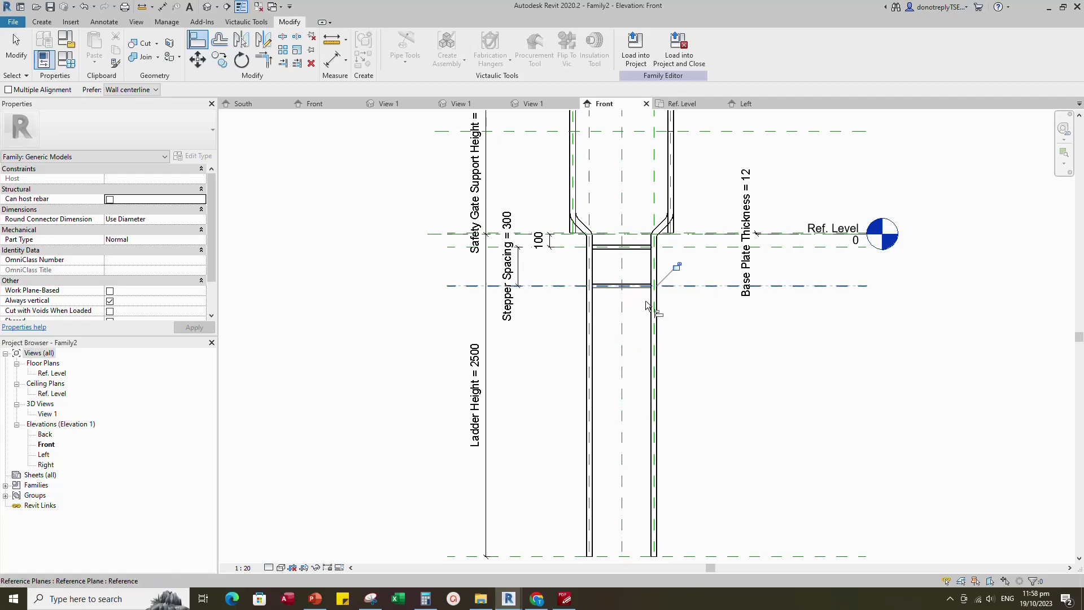
pyautogui.click(676, 266)
pyautogui.scroll(-2, 716, 328)
pyautogui.press('Escape')
# - Label the stepper array count with a new instance parameter named No of Stepper
pyautogui.click(646, 300)
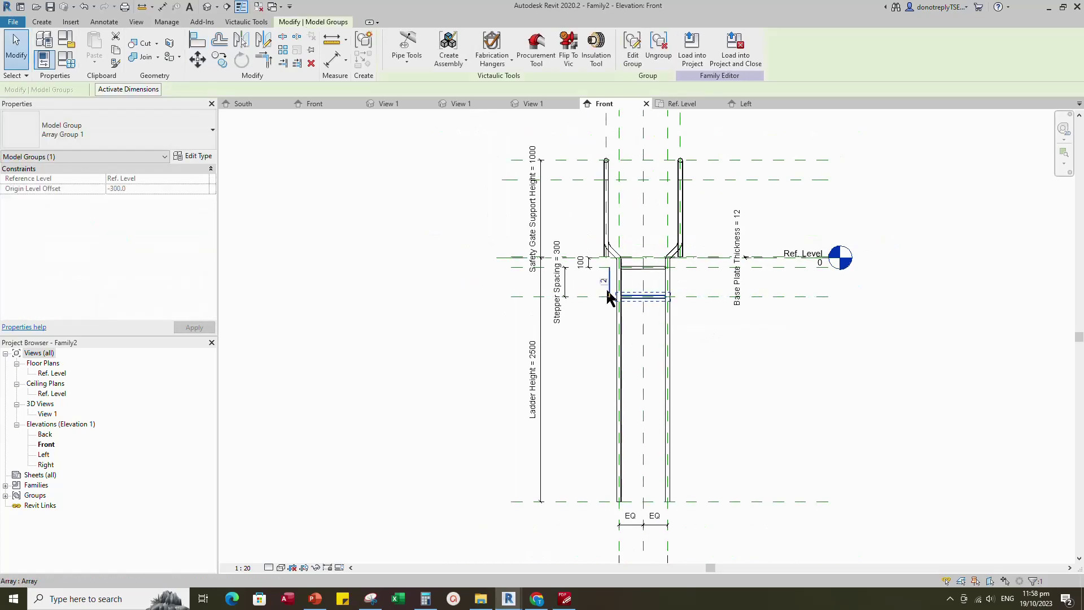
pyautogui.click(609, 293)
pyautogui.scroll(3, 609, 293)
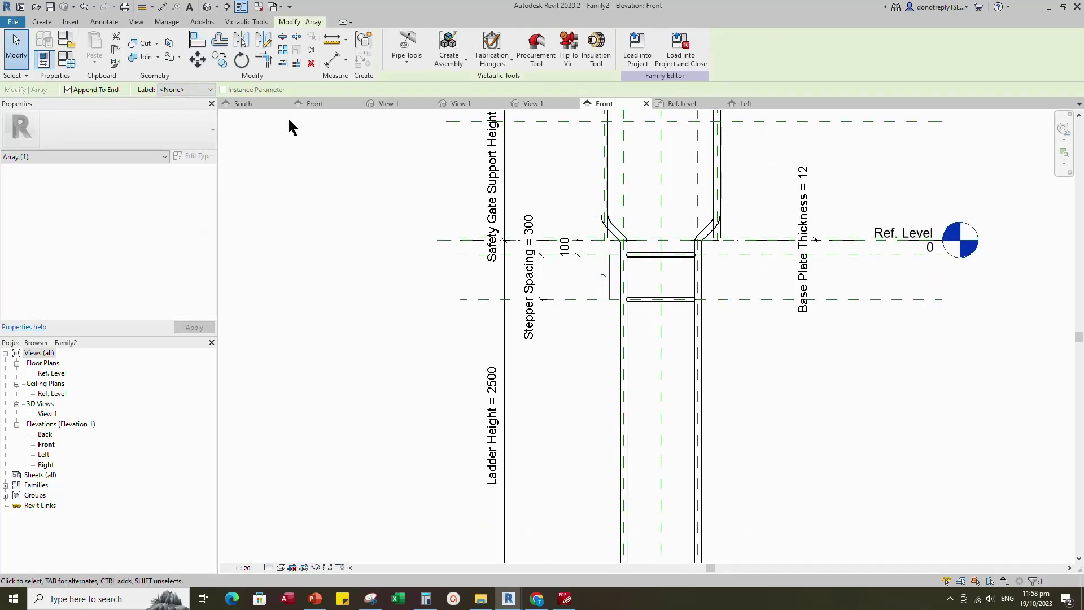
pyautogui.click(195, 89)
pyautogui.click(181, 108)
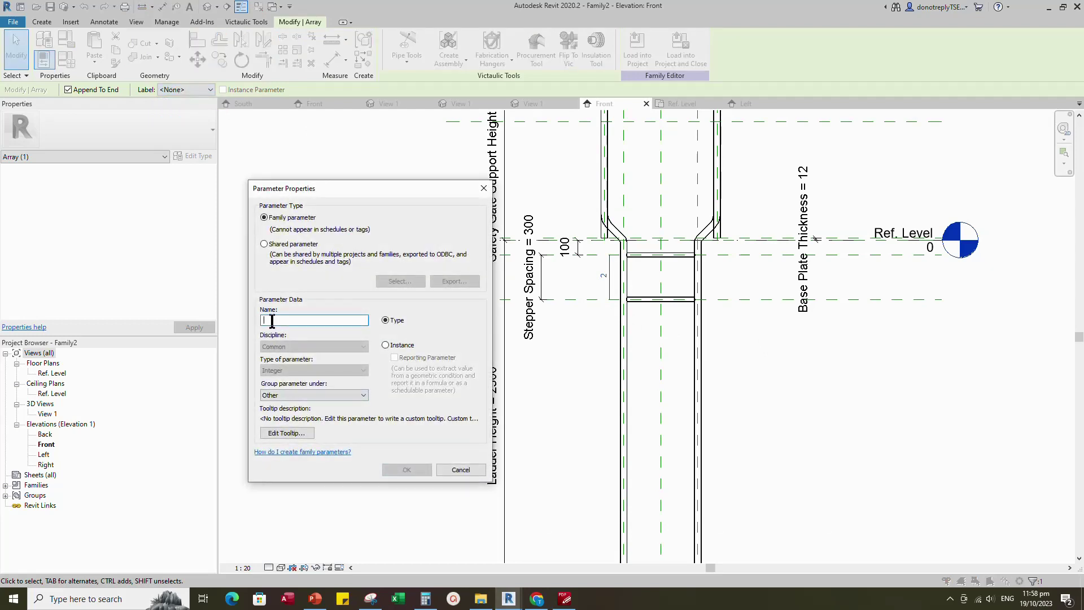
pyautogui.write('No of Stepper')
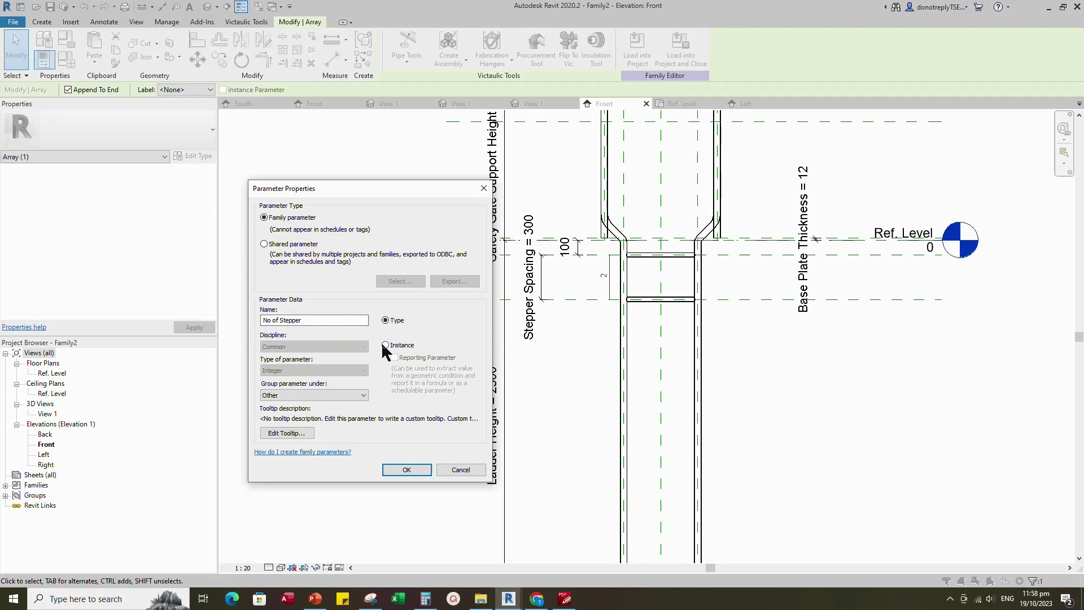
pyautogui.click(406, 469)
pyautogui.click(715, 431)
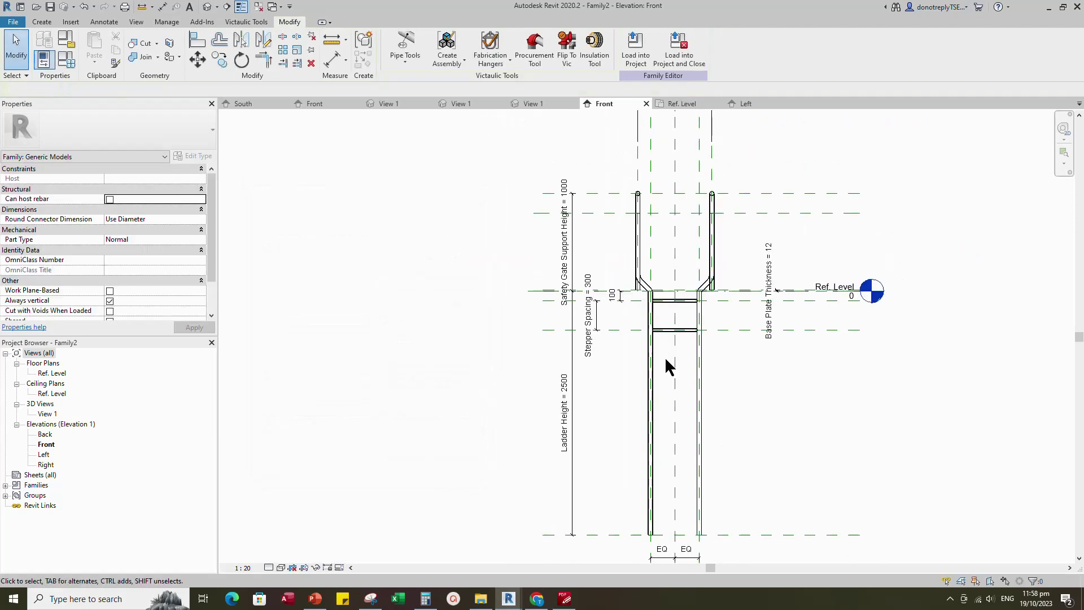
pyautogui.scroll(-2, 706, 395)
pyautogui.scroll(-2, 514, 301)
# - Set the No of Stepper formula to Ladder Height / Stepper Spacing in the family types and apply it
pyautogui.click(66, 59)
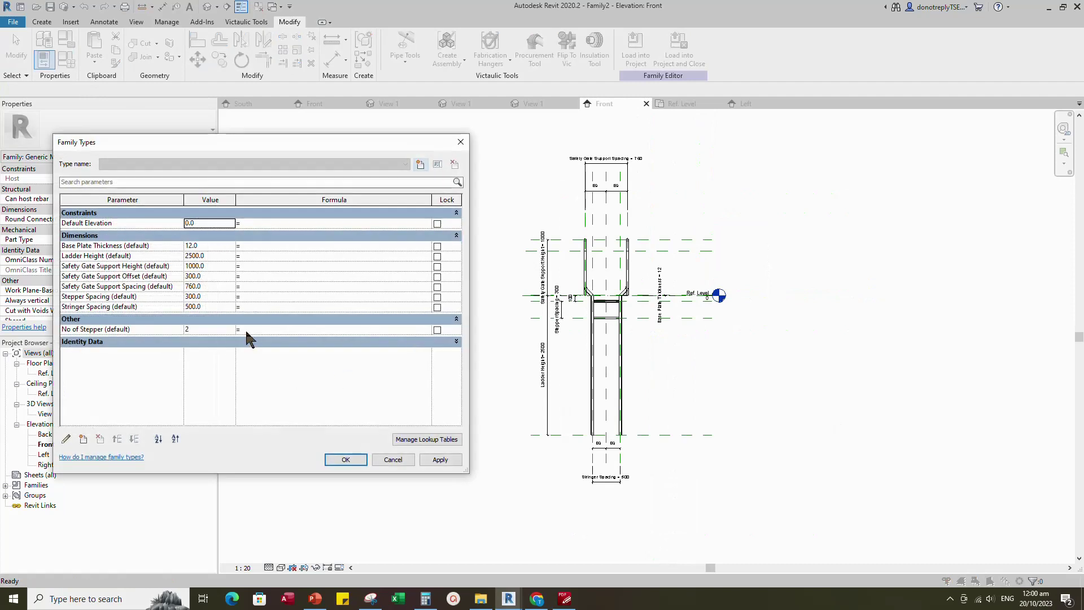
pyautogui.write('Ladder Height / Stepper Spacing')
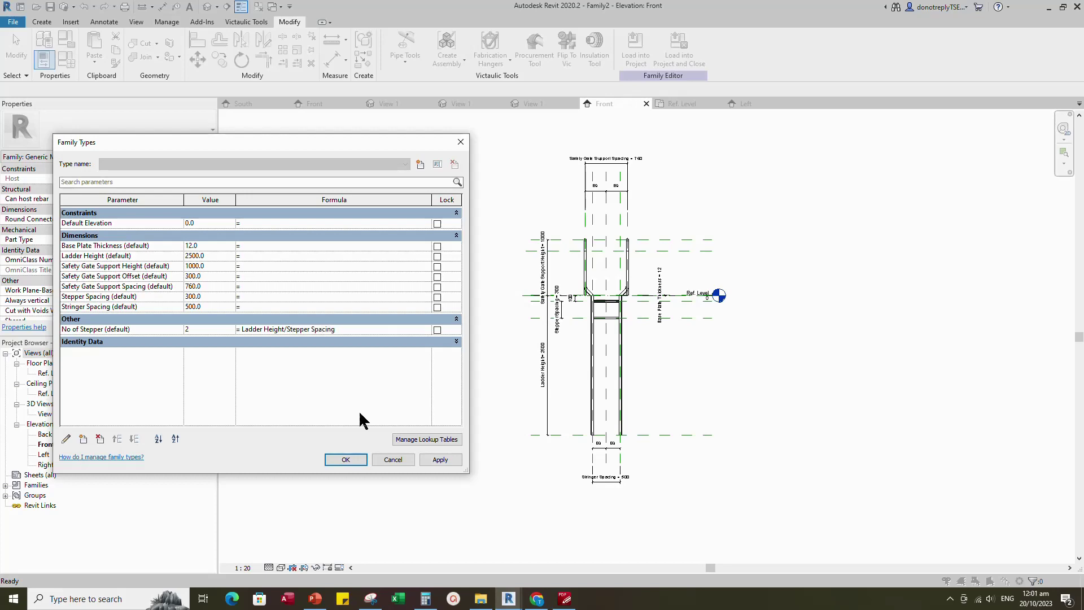
pyautogui.click(439, 459)
pyautogui.click(349, 459)
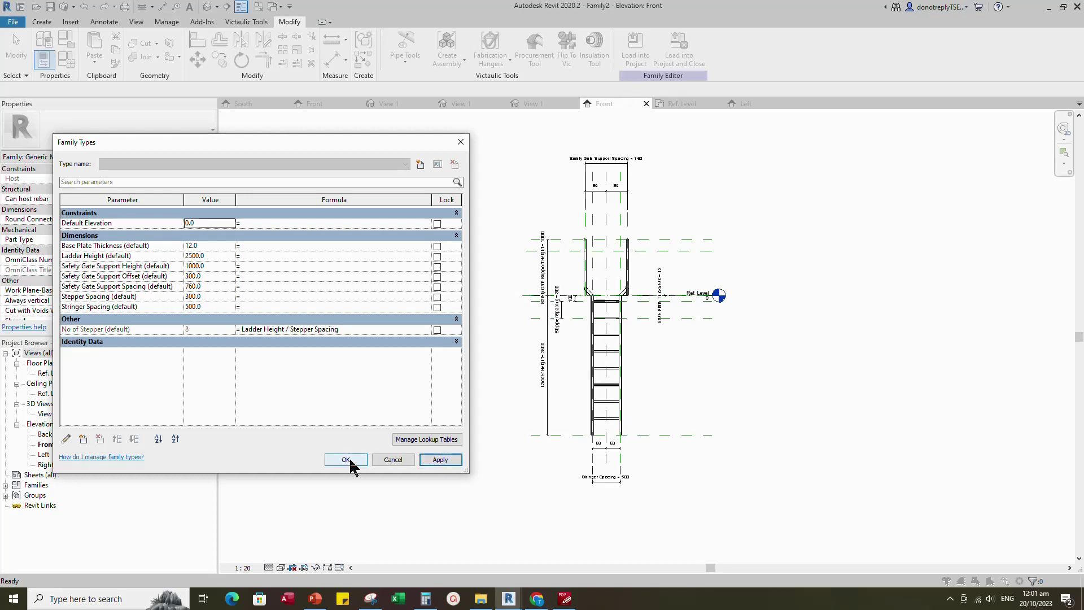
# - Examine the ladder and its arrayed steppers in the 3D view
pyautogui.doubleClick(47, 414)
pyautogui.scroll(3, 728, 435)
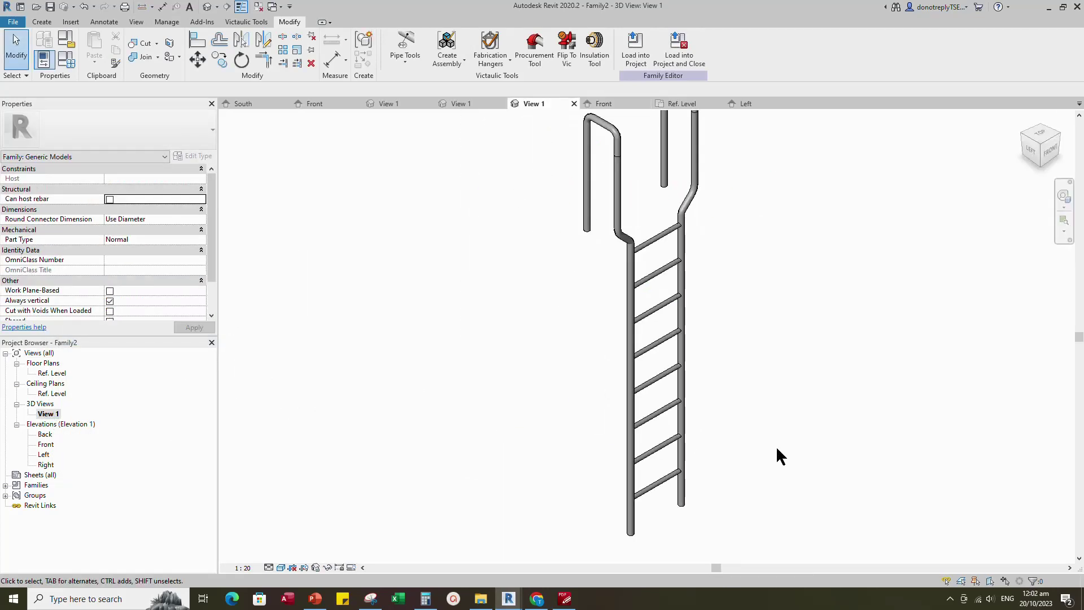
pyautogui.scroll(5, 683, 226)
pyautogui.scroll(-6, 757, 342)
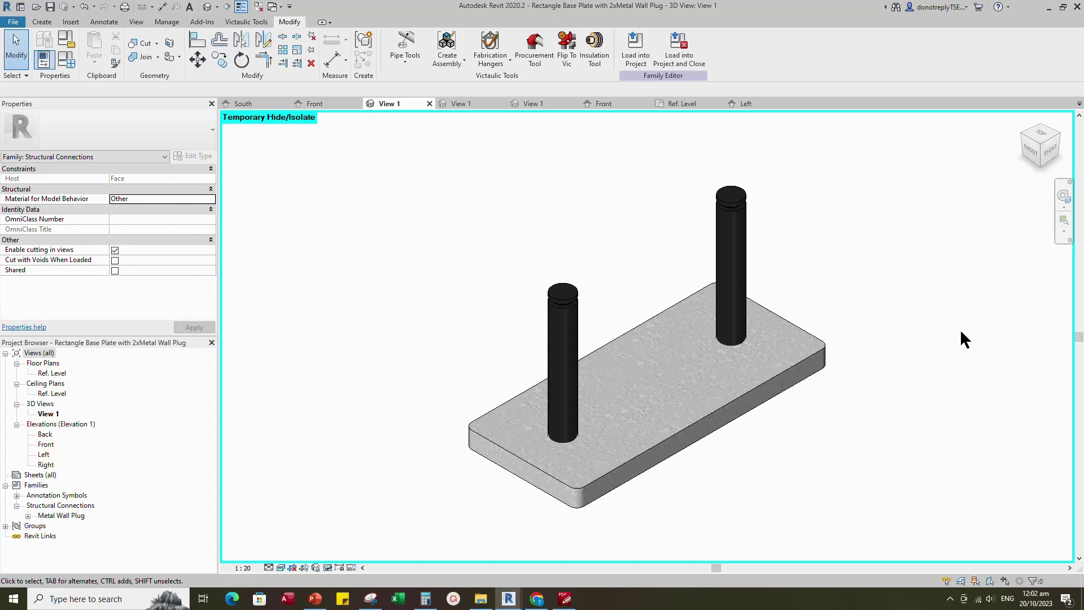
# - Load the Rectangle Base Plate with 2xMetal Wall Plug family into Family2 and return to the ladder's 3D view
pyautogui.click(635, 48)
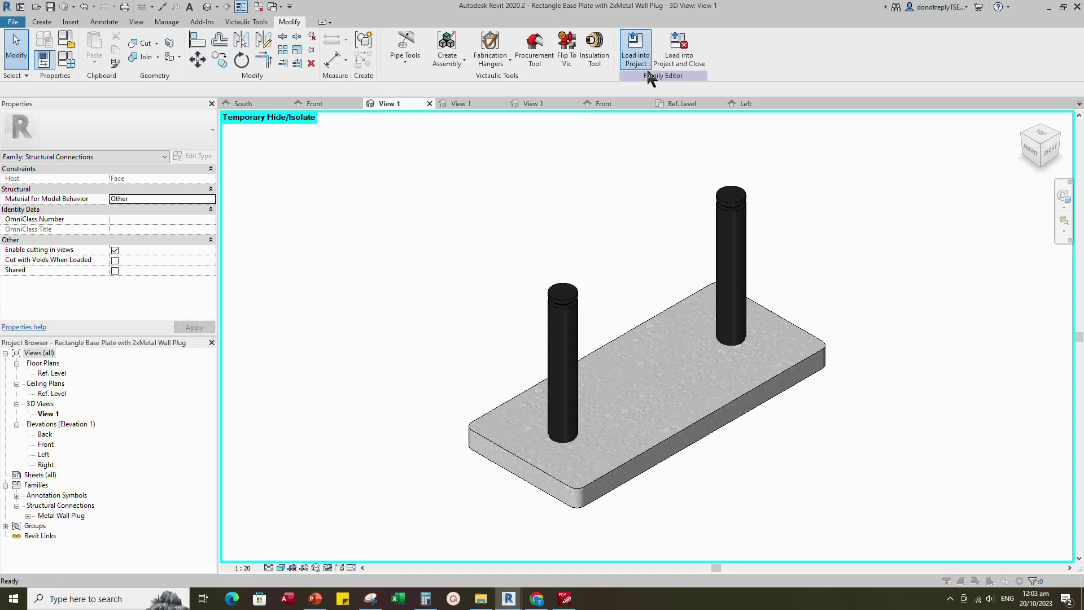
pyautogui.click(511, 387)
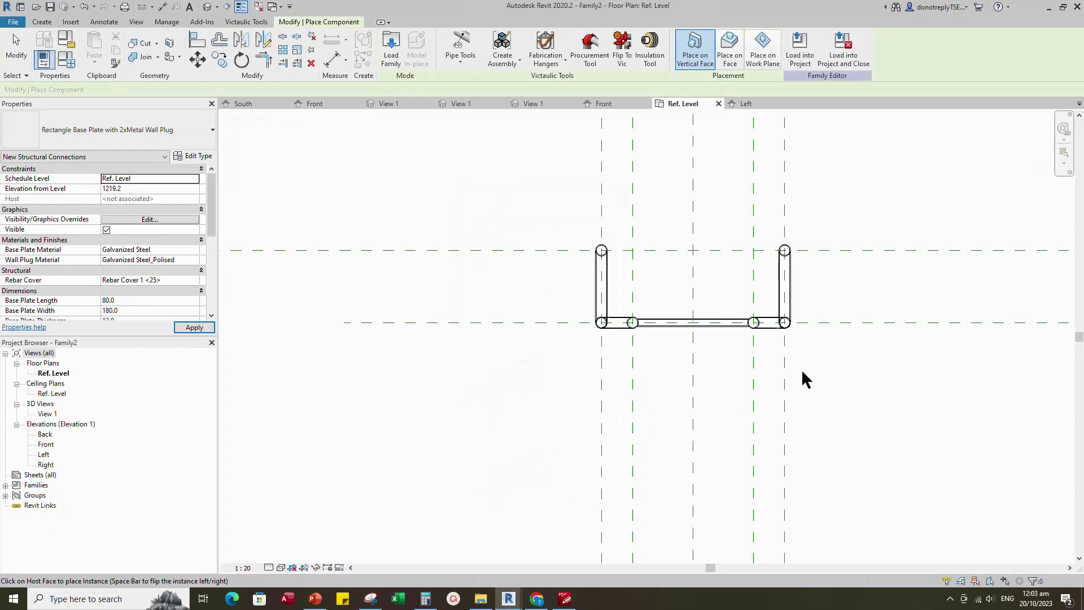
pyautogui.click(534, 103)
# - Place a Rectangle Base Plate with 2xMetal Wall Plug on the bottom end face of one safety gate support tube
pyautogui.scroll(3, 626, 334)
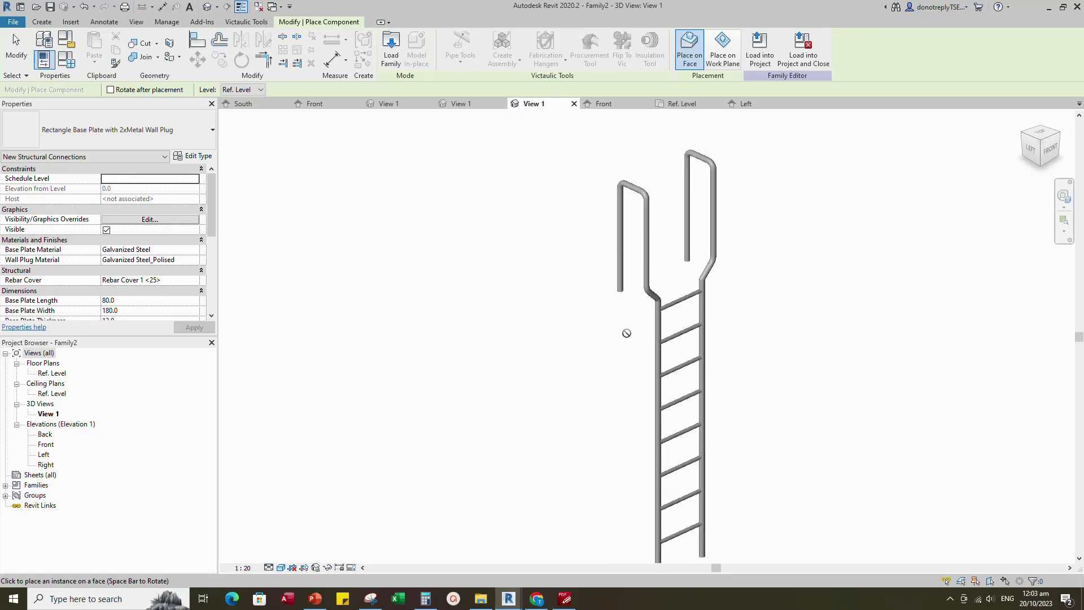
pyautogui.keyDown('shift'); pyautogui.moveTo(626, 333); pyautogui.dragTo(646, 283, button='middle'); pyautogui.keyUp('shift')
pyautogui.scroll(2, 646, 283)
pyautogui.scroll(-2, 691, 366)
pyautogui.keyDown('shift'); pyautogui.moveTo(691, 366); pyautogui.dragTo(753, 265, button='middle'); pyautogui.keyUp('shift')
pyautogui.scroll(4, 653, 281)
pyautogui.scroll(1, 621, 182)
pyautogui.scroll(-1, 686, 265)
pyautogui.scroll(-2, 743, 329)
pyautogui.scroll(5, 706, 333)
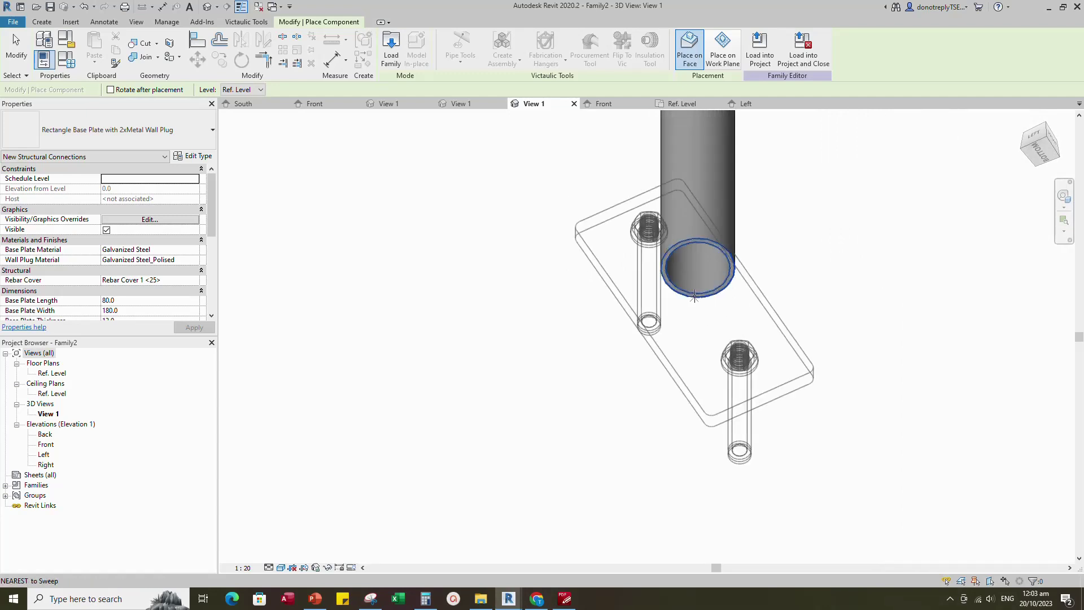
pyautogui.click(694, 296)
# - Place a second base plate on the bottom end face of the other safety gate support tube
pyautogui.scroll(-7, 634, 333)
pyautogui.keyDown('shift'); pyautogui.moveTo(834, 409); pyautogui.dragTo(770, 422, button='middle'); pyautogui.keyUp('shift')
pyautogui.scroll(4, 646, 435)
pyautogui.click(671, 404)
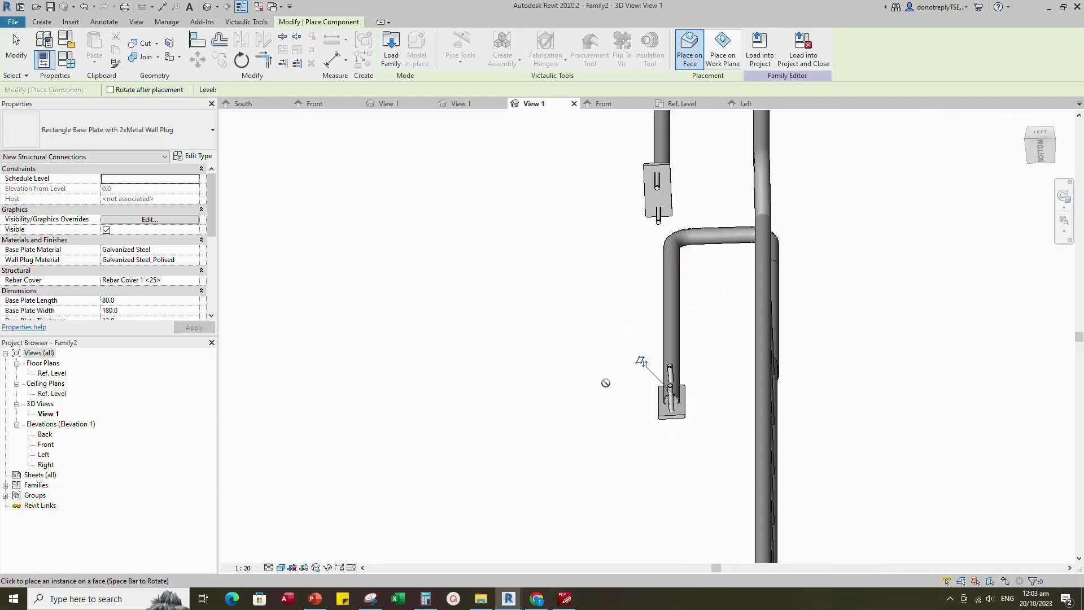
# - Place a base plate on the bottom end face of the first ladder stringer
pyautogui.scroll(-3, 607, 380)
pyautogui.scroll(3, 656, 412)
pyautogui.scroll(-2, 671, 416)
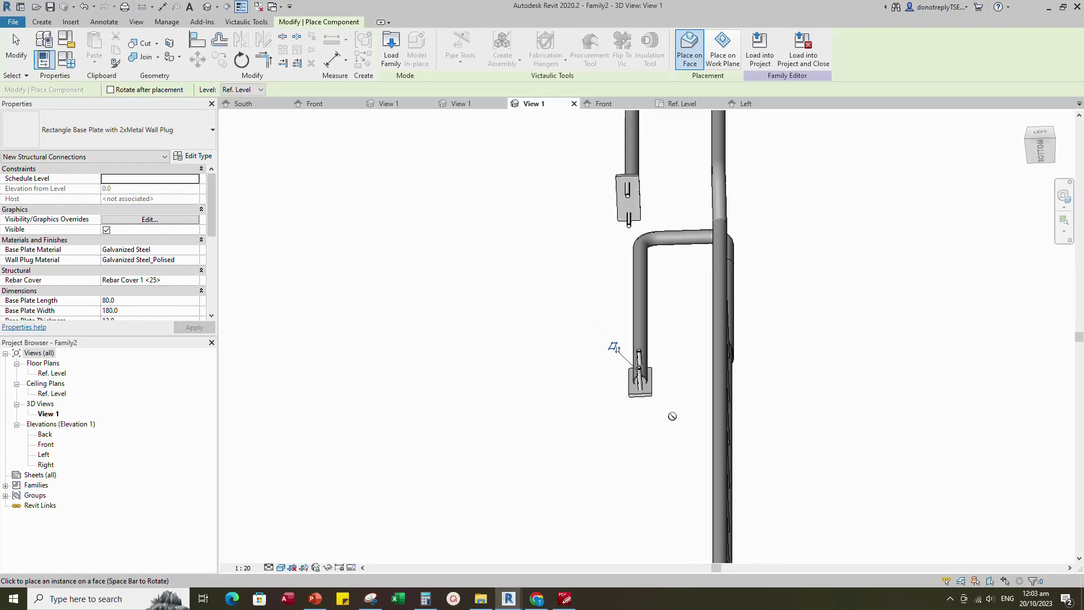
pyautogui.scroll(-2, 757, 473)
pyautogui.scroll(6, 737, 471)
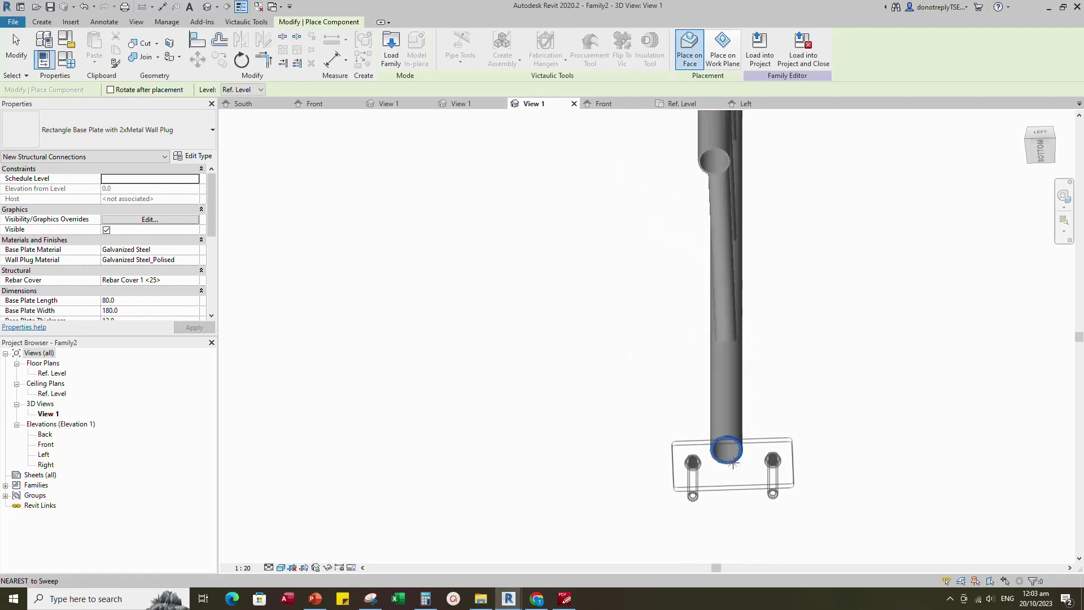
pyautogui.click(733, 460)
# - Place a base plate on the bottom end face of the remaining ladder stringer and end the placement
pyautogui.scroll(-4, 778, 484)
pyautogui.scroll(1, 740, 387)
pyautogui.keyDown('shift'); pyautogui.moveTo(740, 387); pyautogui.dragTo(854, 448, button='middle'); pyautogui.keyUp('shift')
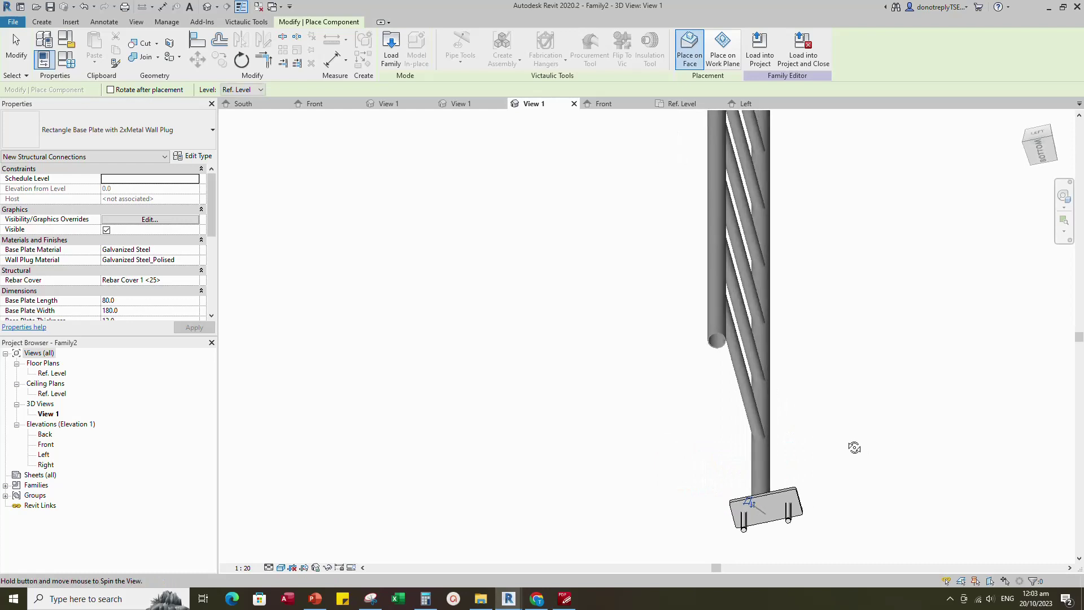
pyautogui.click(712, 342)
pyautogui.scroll(-3, 862, 456)
pyautogui.press('Escape')
pyautogui.press('Escape')
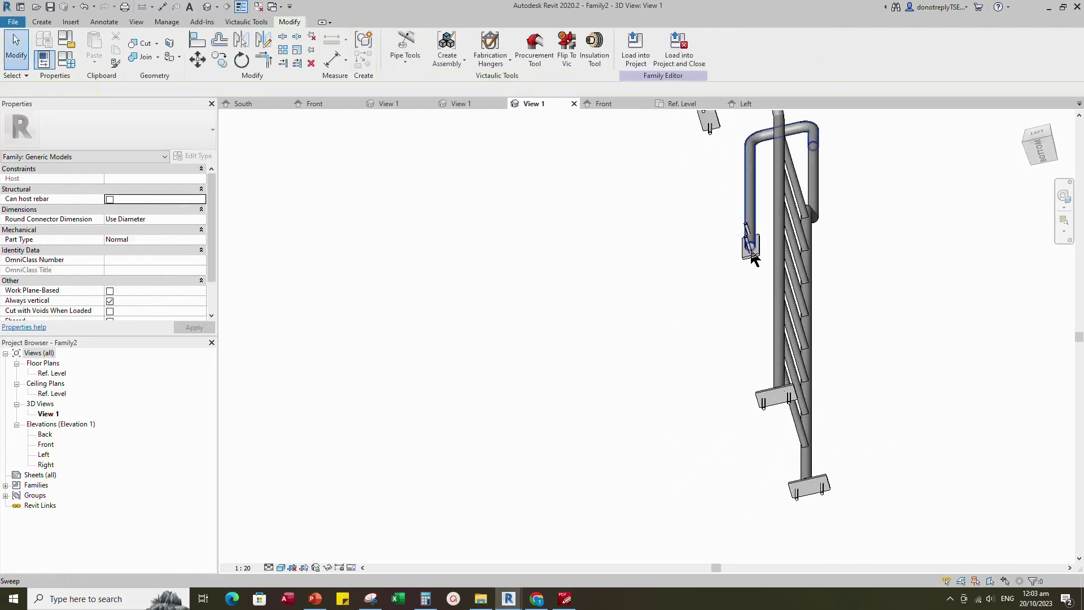
# - Rehost the safety gate support's misplaced base plate onto the bottom end face of its tube
pyautogui.click(754, 259)
pyautogui.click(793, 50)
pyautogui.scroll(5, 757, 250)
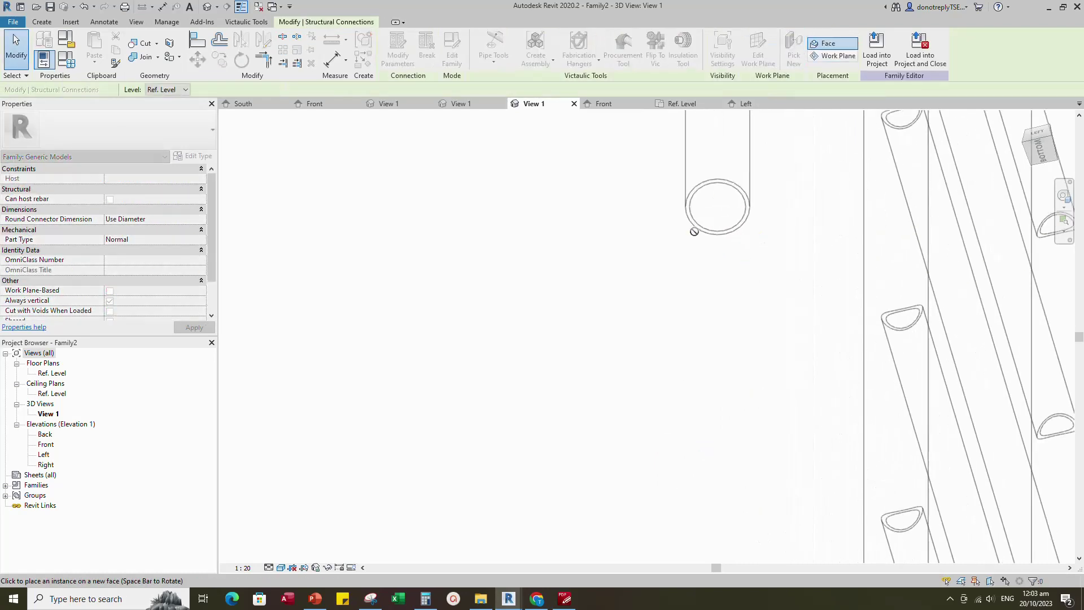
pyautogui.click(722, 232)
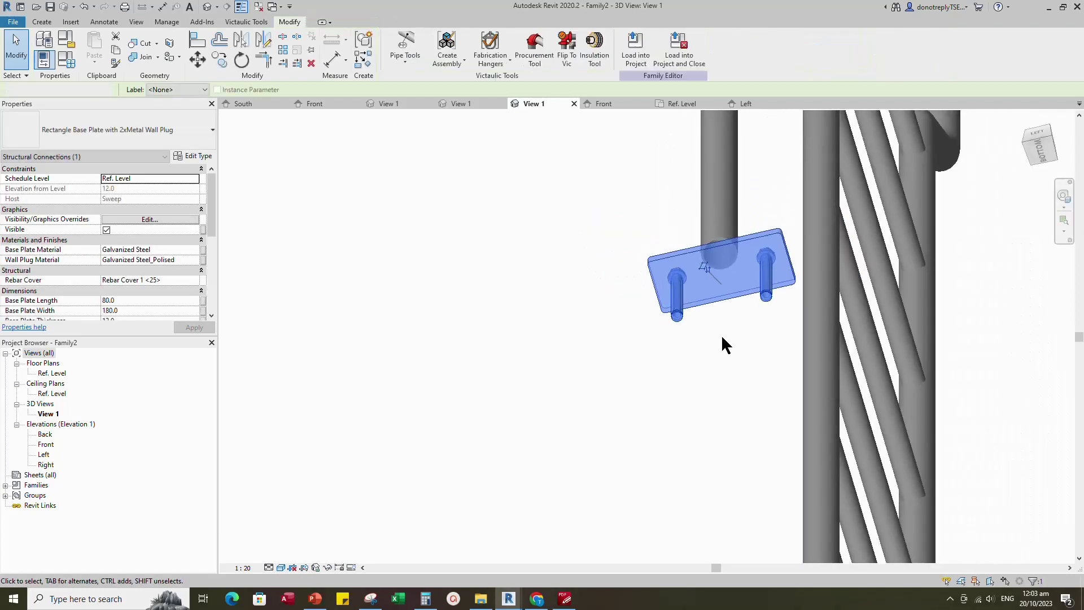
pyautogui.click(732, 302)
pyautogui.scroll(-5, 730, 344)
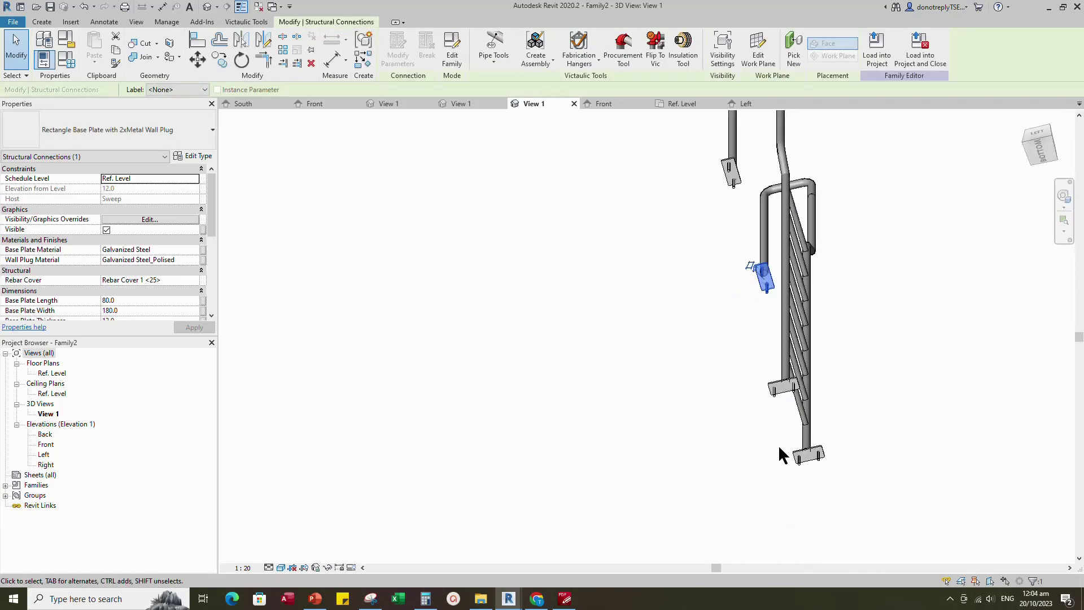
pyautogui.click(643, 489)
pyautogui.scroll(-2, 643, 487)
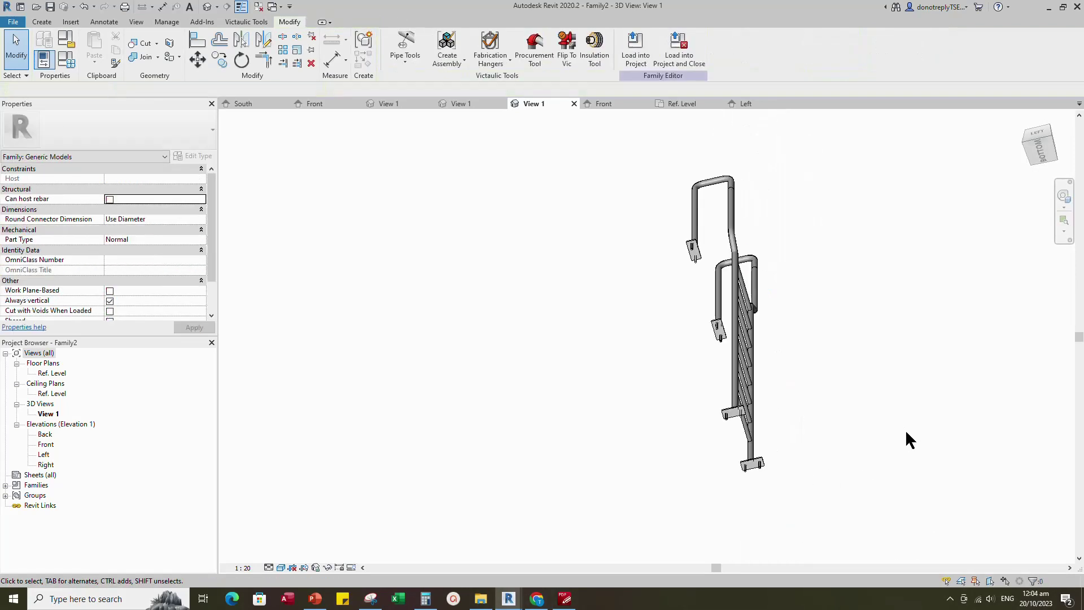
pyautogui.keyDown('shift'); pyautogui.moveTo(906, 429); pyautogui.dragTo(950, 408, button='middle'); pyautogui.keyUp('shift')
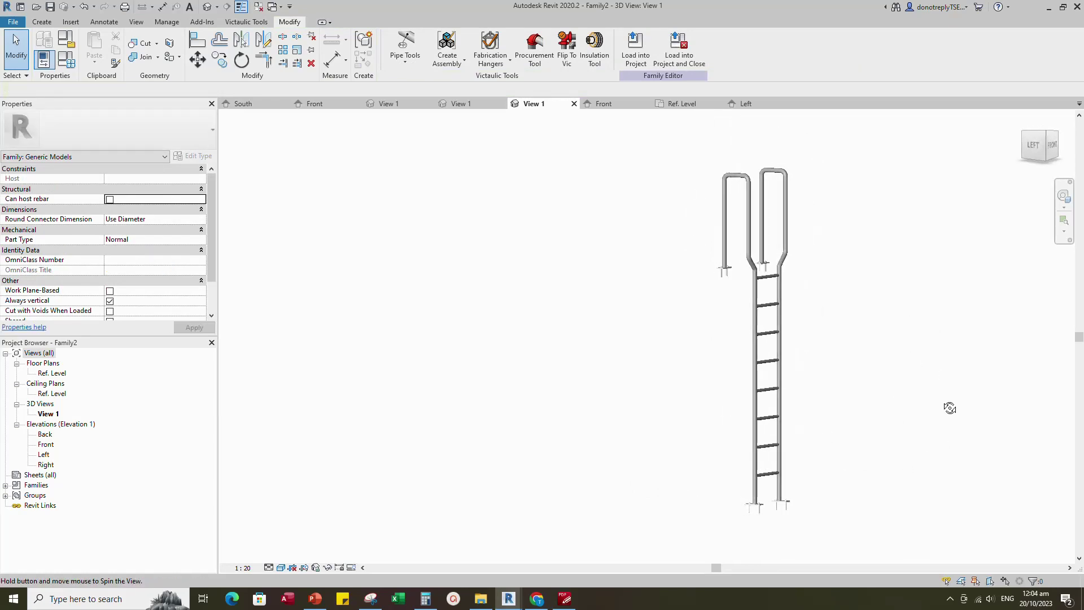
# - In the Ref. Level plan, align the left safety gate support's base plate with the reference planes through its tube
pyautogui.click(678, 104)
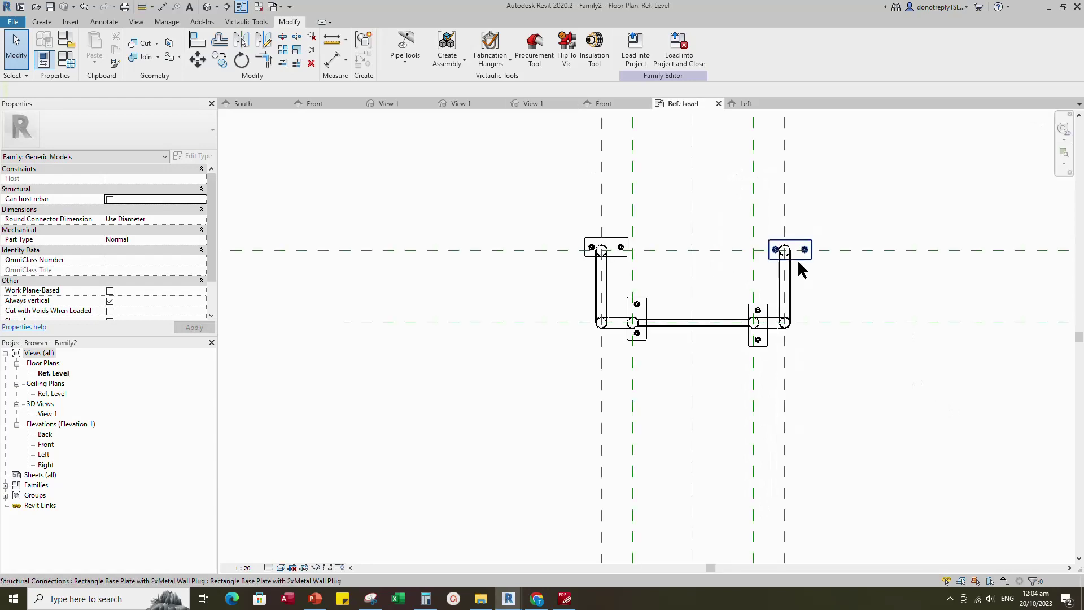
pyautogui.click(197, 40)
pyautogui.scroll(4, 655, 195)
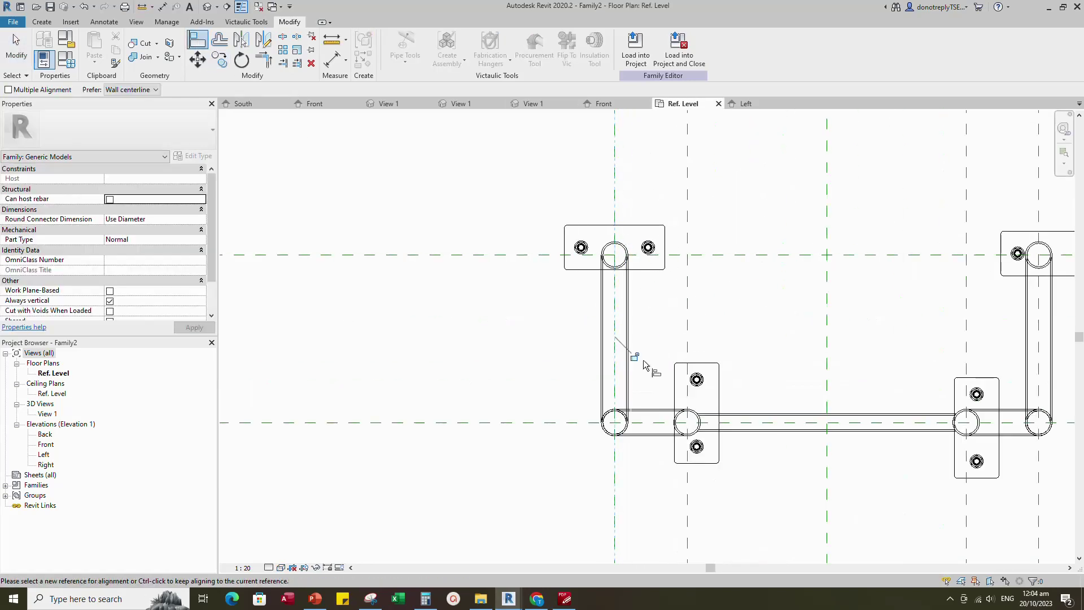
pyautogui.scroll(-1, 542, 295)
pyautogui.click(537, 265)
pyautogui.click(601, 266)
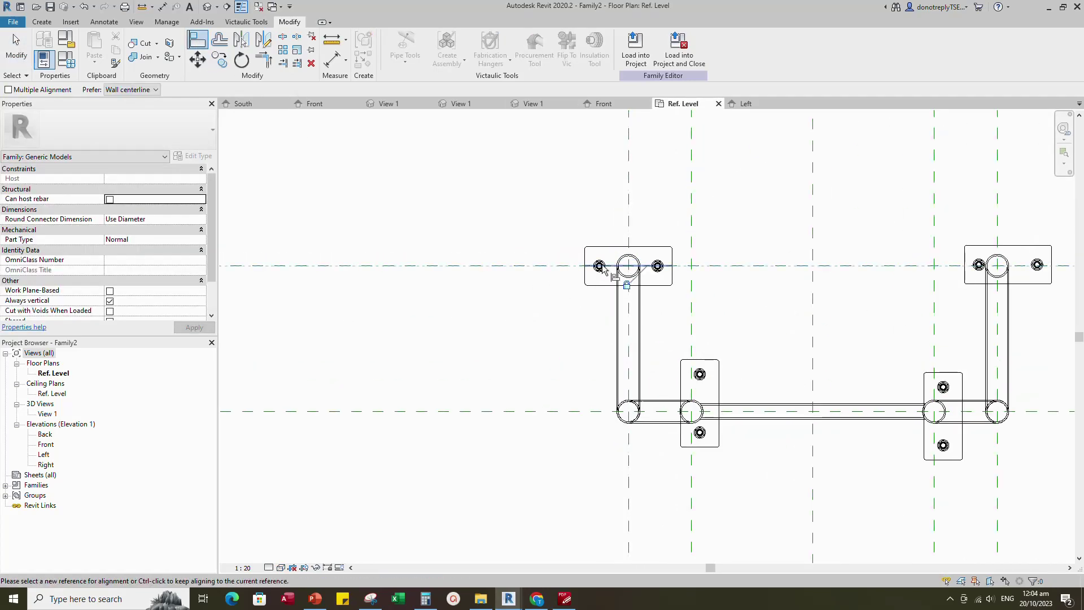
# - Align the right safety gate support's base plate with the vertical and horizontal reference planes through its tube and lock it
pyautogui.scroll(-3, 602, 265)
pyautogui.click(827, 213)
pyautogui.click(833, 261)
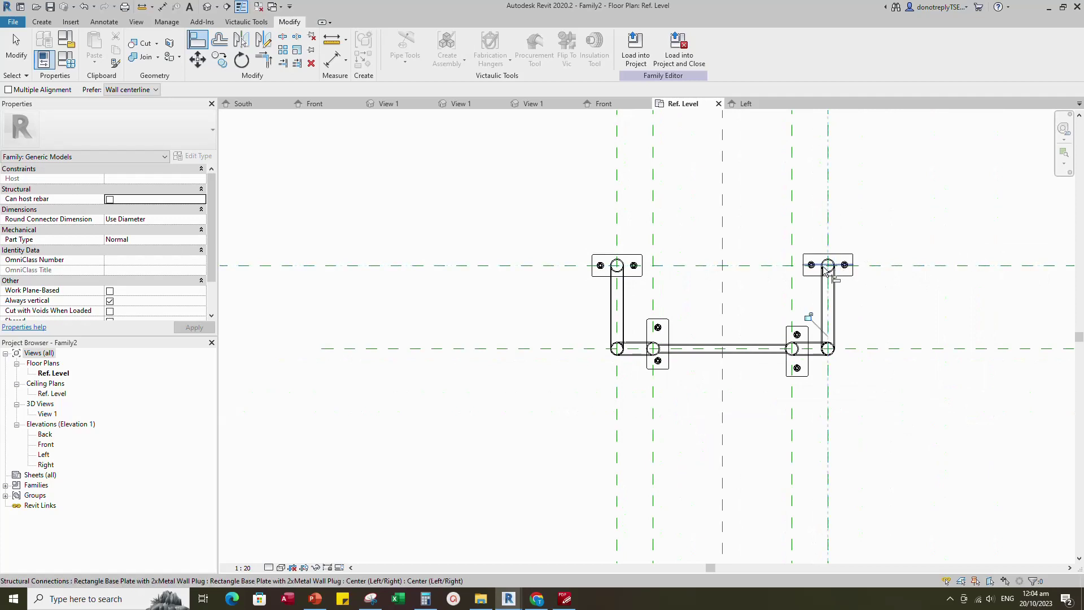
pyautogui.click(808, 317)
pyautogui.click(938, 264)
pyautogui.click(845, 265)
pyautogui.click(666, 245)
# - Align the left stringer's base plate with the vertical reference plane through that stringer and lock the alignment
pyautogui.scroll(-2, 677, 243)
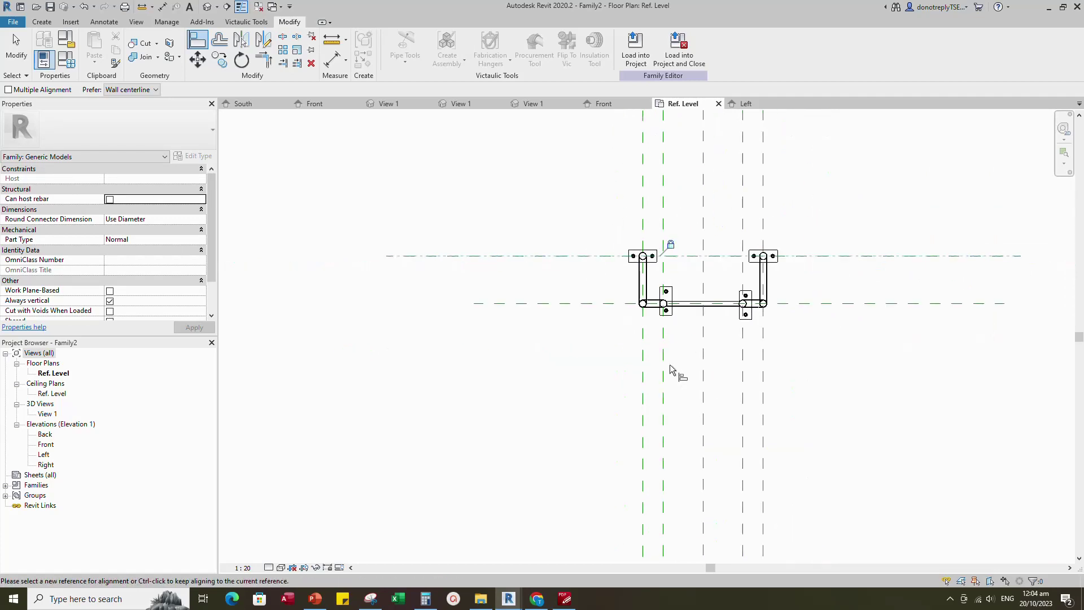
pyautogui.click(663, 364)
pyautogui.click(666, 302)
pyautogui.click(682, 356)
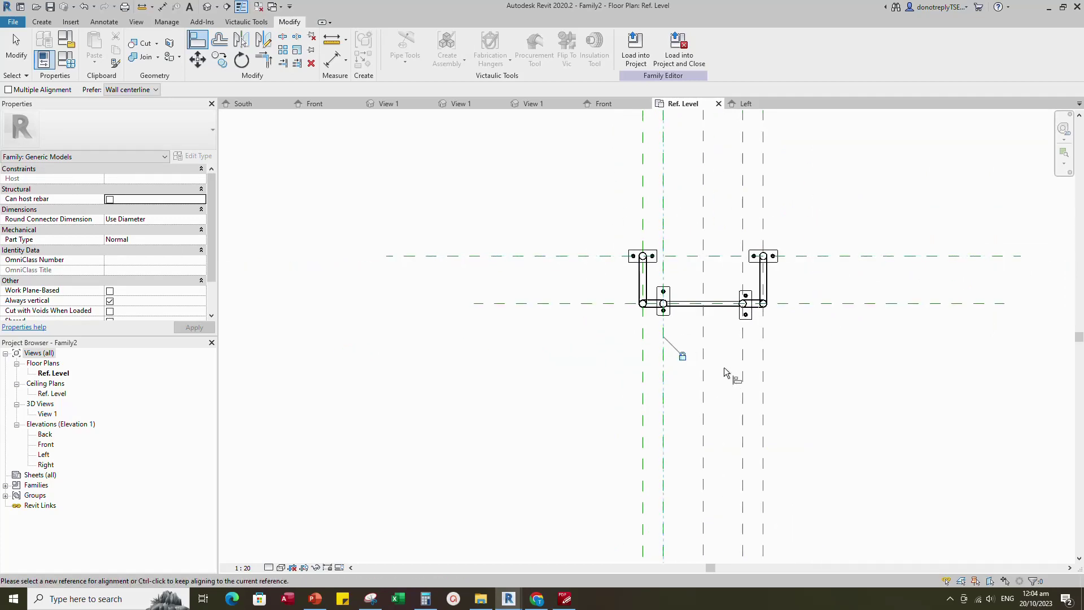
# - Align the stringer base plates with the horizontal reference plane running through both stringers
pyautogui.click(728, 304)
pyautogui.scroll(3, 716, 298)
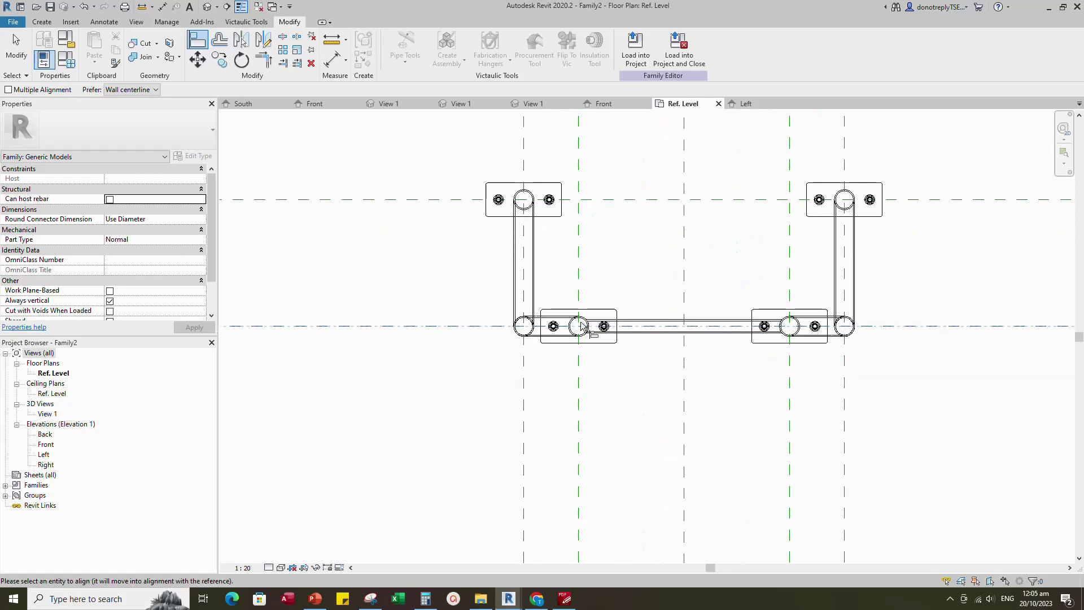
pyautogui.scroll(4, 581, 329)
pyautogui.scroll(-1, 709, 259)
pyautogui.press('Escape')
pyautogui.press('Escape')
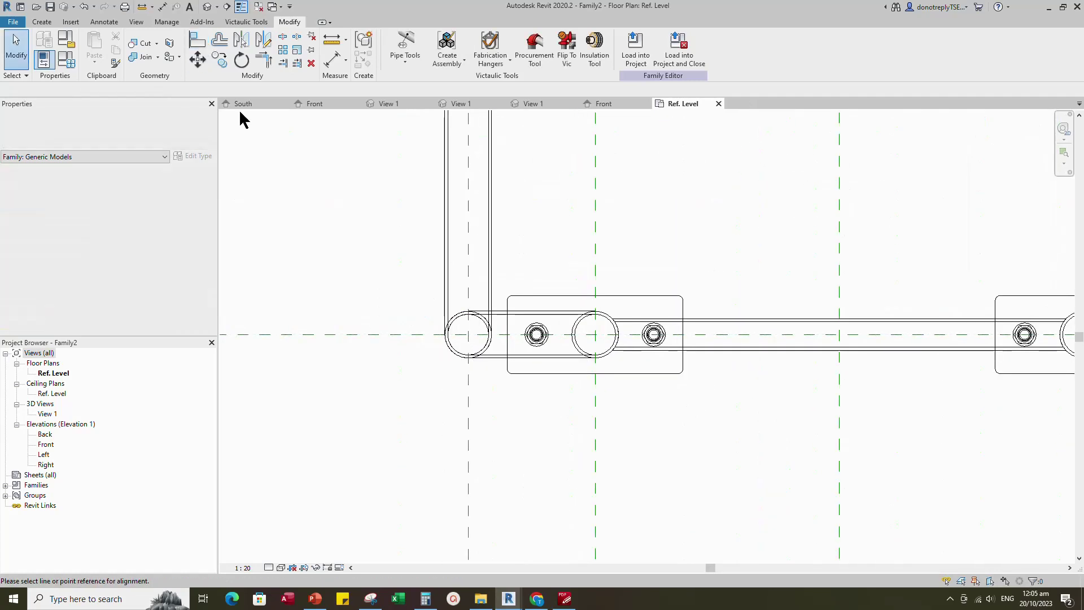
pyautogui.press('a')
pyautogui.press('l')
pyautogui.scroll(-3, 625, 358)
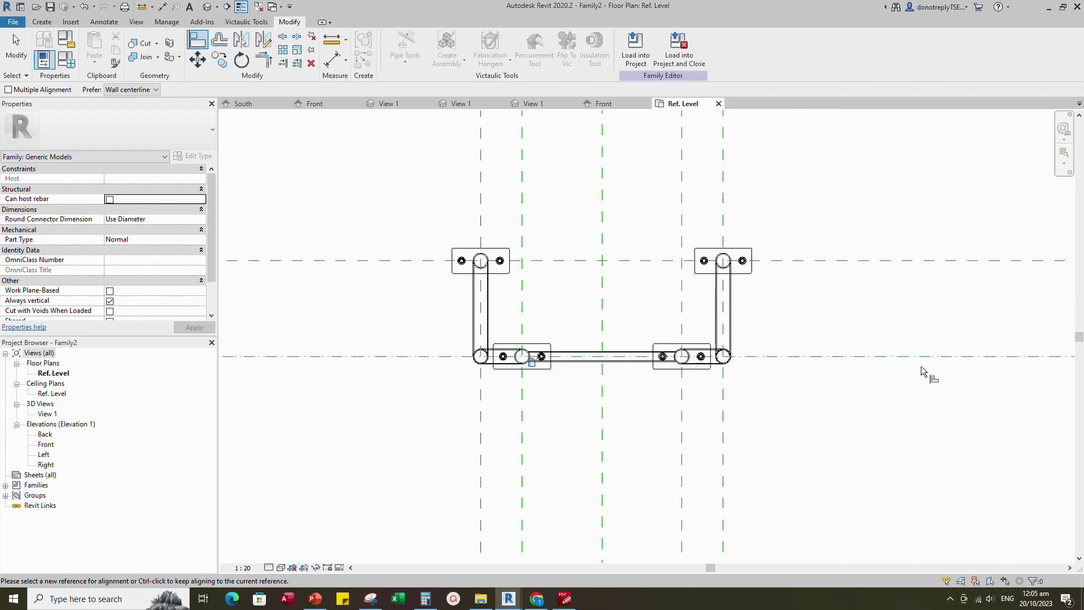
pyautogui.scroll(5, 683, 359)
pyautogui.scroll(-3, 781, 391)
pyautogui.press('Escape')
pyautogui.press('Escape')
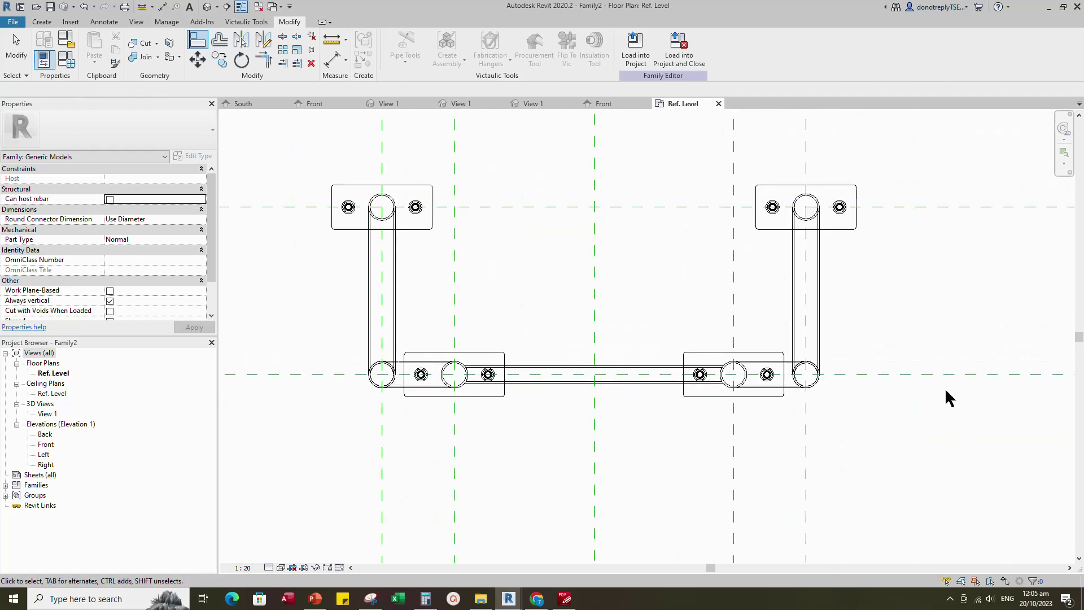
pyautogui.scroll(-1, 938, 390)
pyautogui.scroll(-2, 642, 338)
# - Create a new family from the Metric Generic Model template
pyautogui.click(13, 26)
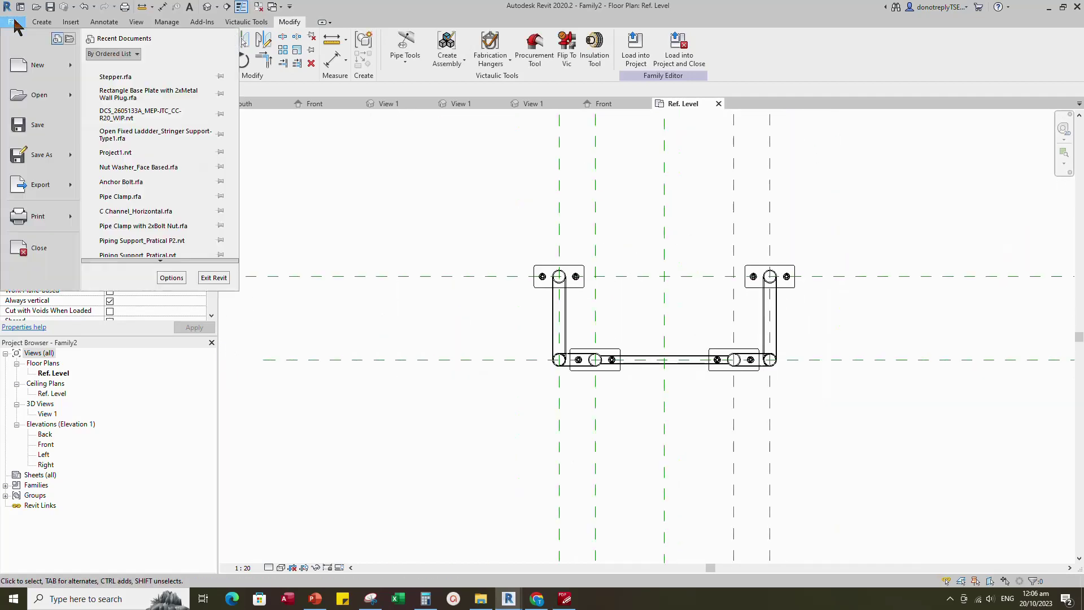
pyautogui.moveTo(77, 79)
pyautogui.click(122, 99)
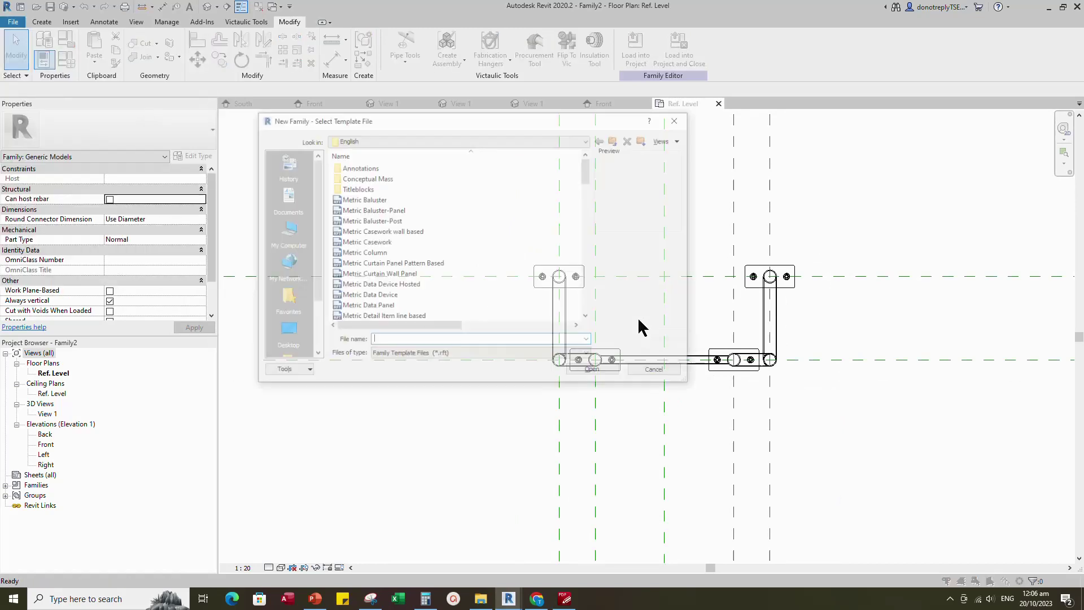
pyautogui.scroll(-6, 497, 287)
pyautogui.click(463, 253)
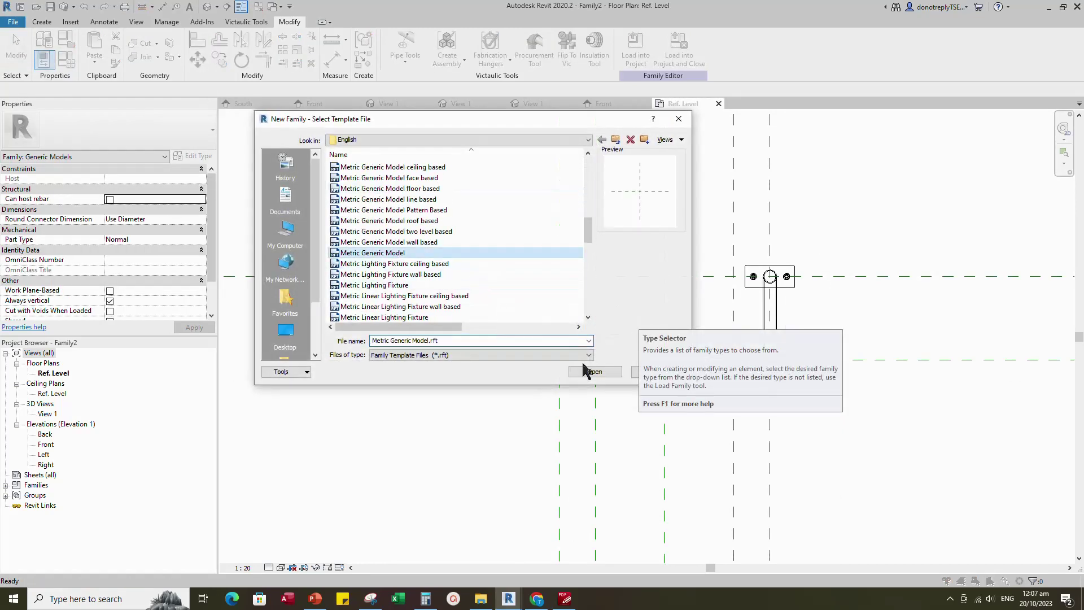
pyautogui.click(594, 372)
# - Add a vertical reference plane offset 300 mm to the left of the Center (Left/Right) plane
pyautogui.scroll(1, 708, 373)
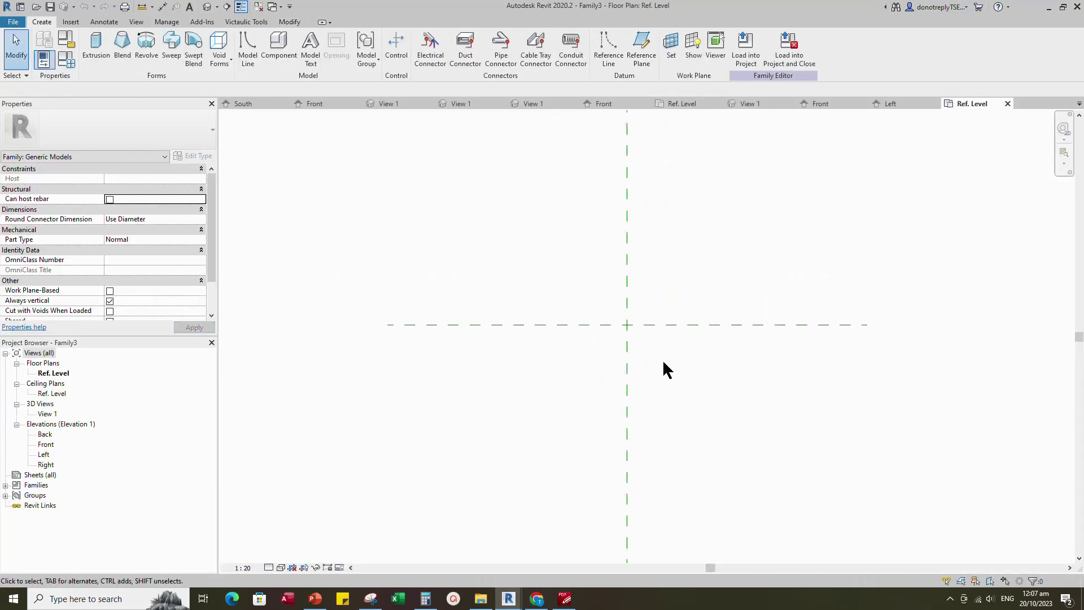
pyautogui.press('r')
pyautogui.press('p')
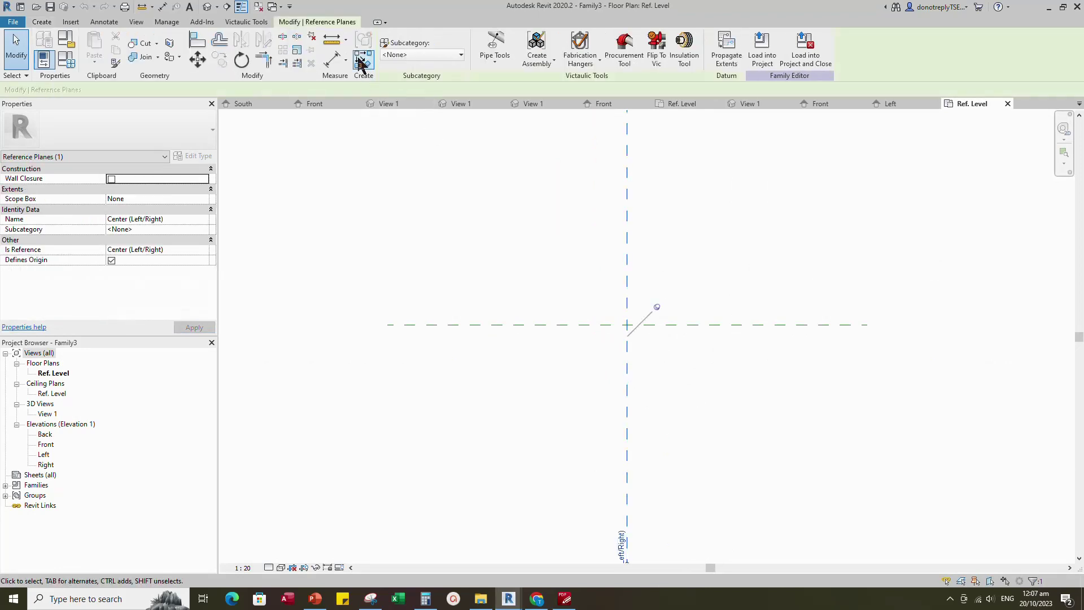
pyautogui.click(399, 37)
pyautogui.click(144, 89)
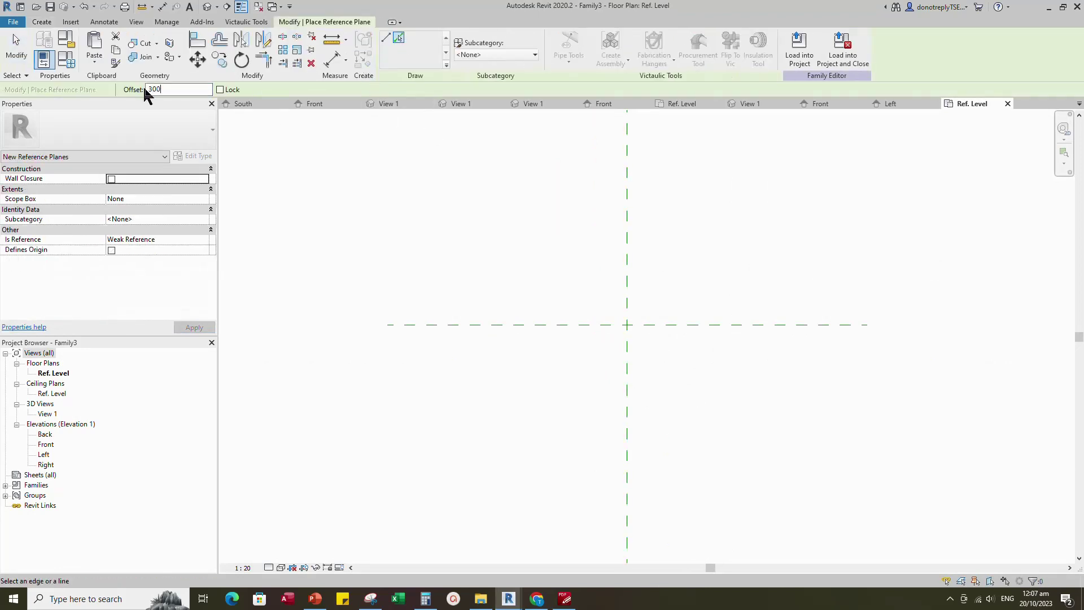
pyautogui.click(626, 302)
pyautogui.scroll(-3, 643, 384)
# - Place an aligned dimension between the two vertical reference planes
pyautogui.click(331, 61)
pyautogui.scroll(2, 628, 302)
pyautogui.click(637, 284)
pyautogui.click(609, 286)
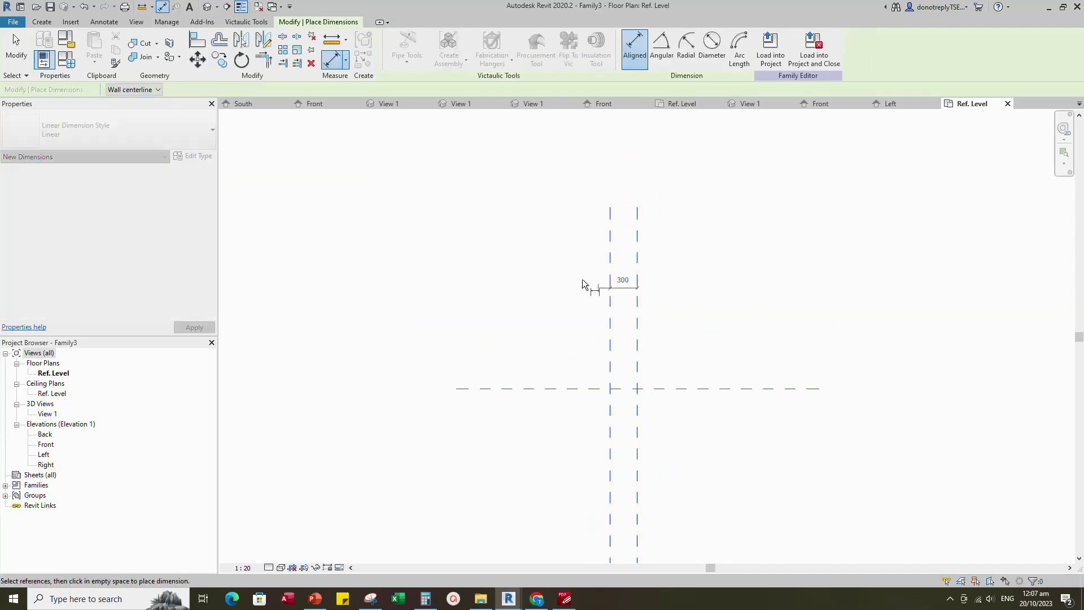
pyautogui.click(649, 265)
pyautogui.press('Escape')
pyautogui.press('Escape')
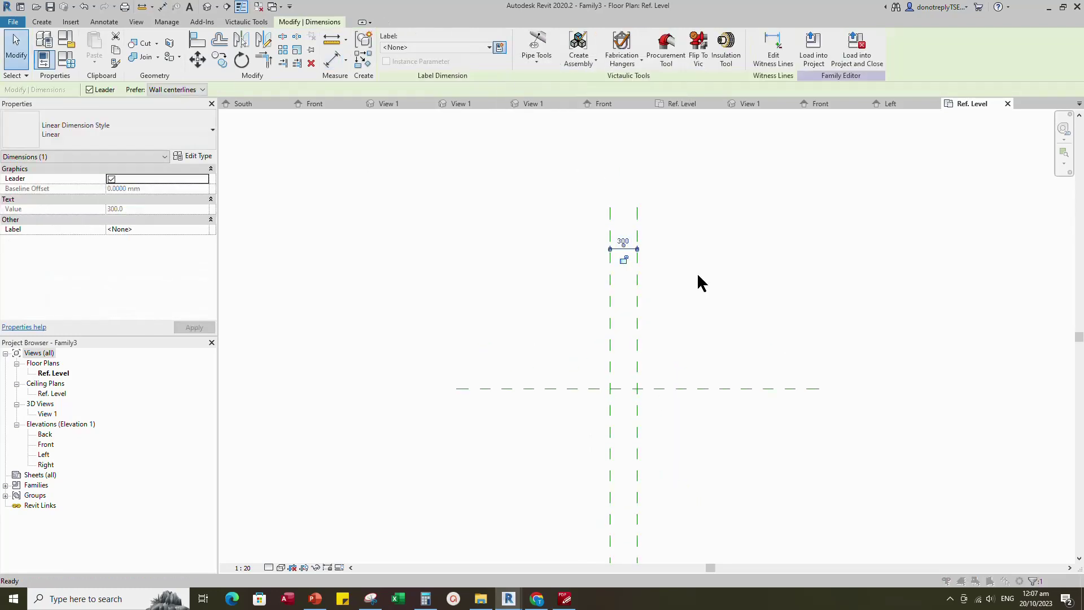
# - Label the dimension between the vertical planes with a new instance parameter named L
pyautogui.click(499, 47)
pyautogui.write('L')
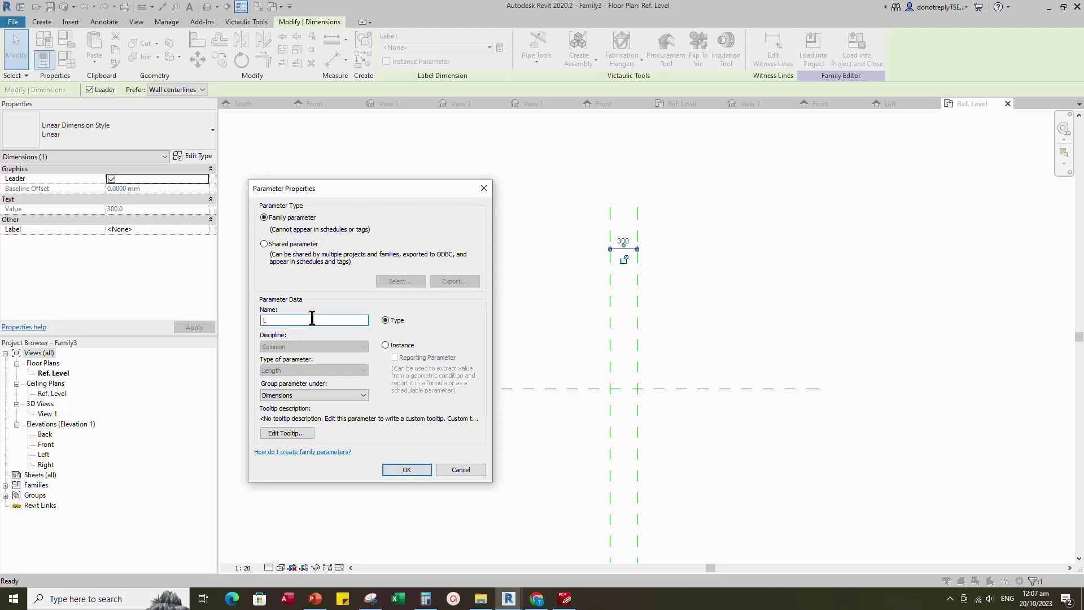
pyautogui.click(385, 345)
pyautogui.click(407, 469)
pyautogui.click(787, 332)
# - In the Front elevation, add two horizontal reference planes above Ref. Level, each offset 24 mm from the one below
pyautogui.scroll(2, 676, 421)
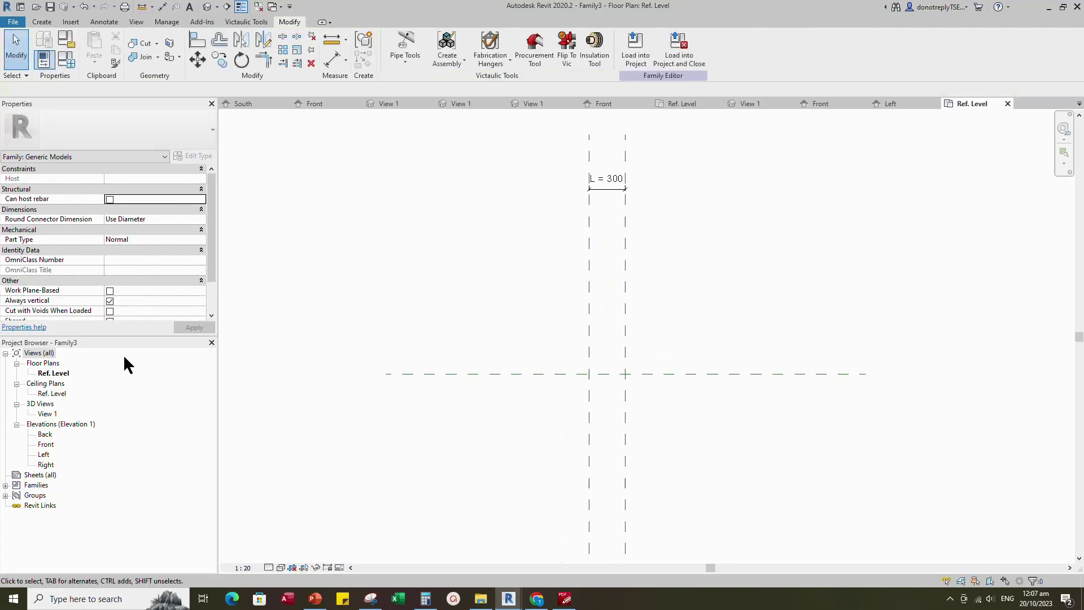
pyautogui.doubleClick(46, 445)
pyautogui.scroll(4, 593, 480)
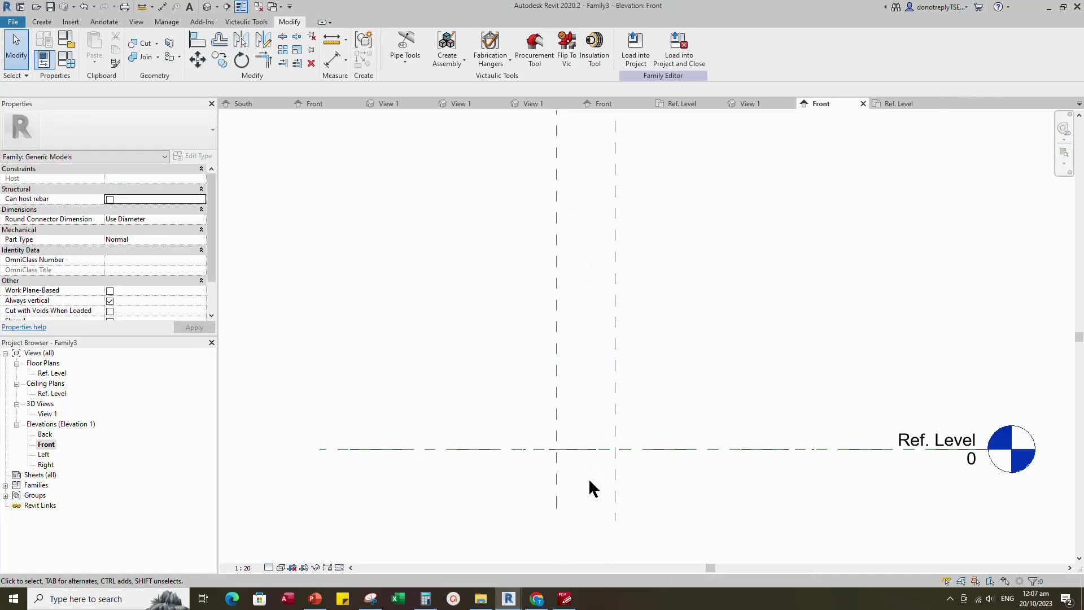
pyautogui.click(554, 398)
pyautogui.click(363, 60)
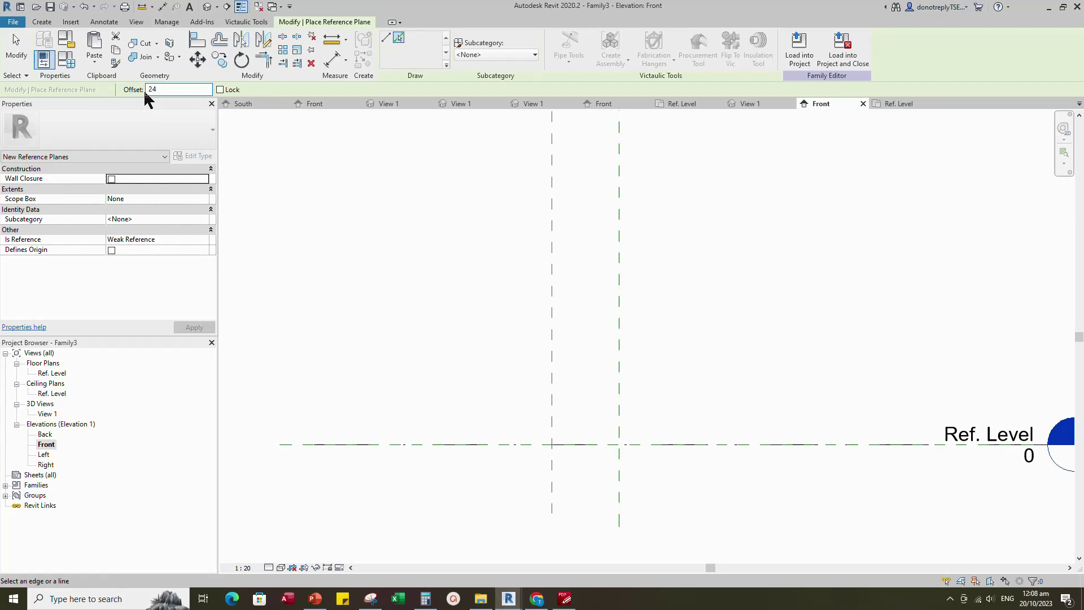
pyautogui.scroll(4, 524, 437)
pyautogui.scroll(-3, 408, 263)
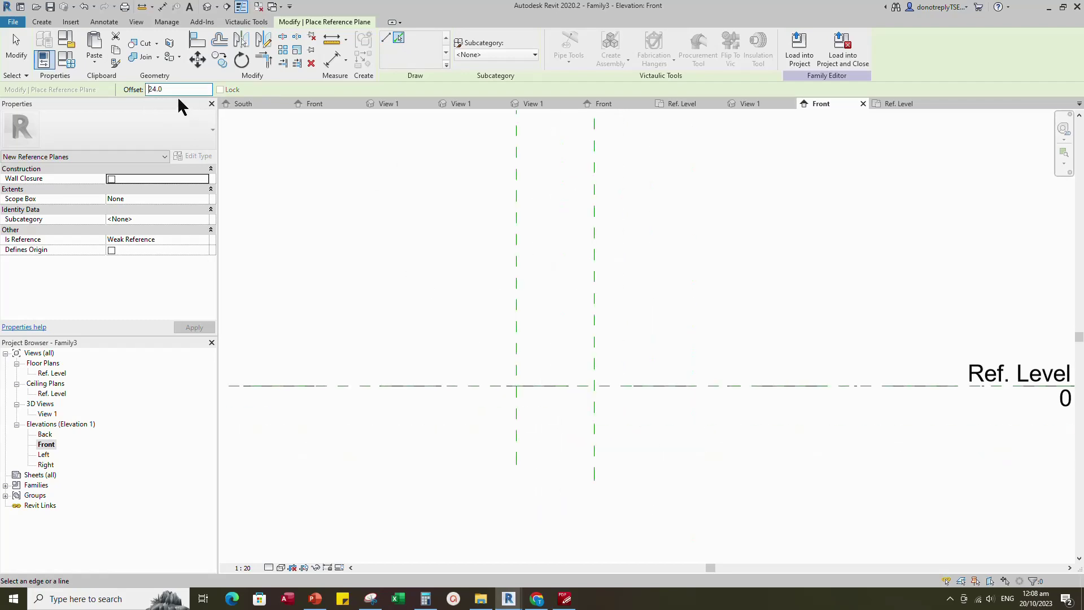
pyautogui.scroll(3, 469, 380)
pyautogui.scroll(2, 473, 388)
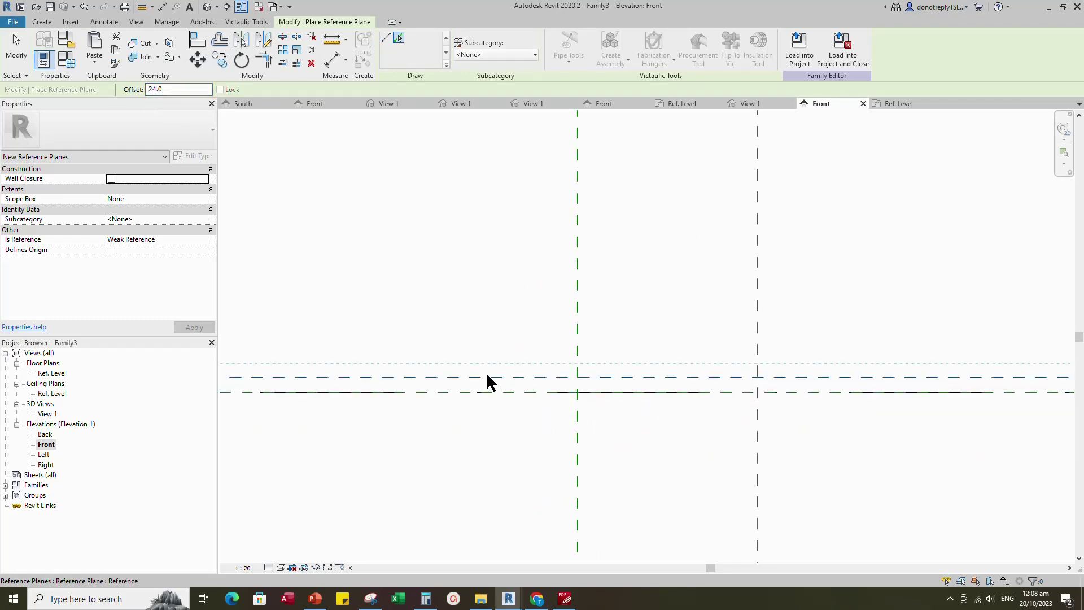
pyautogui.click(486, 374)
pyautogui.scroll(-1, 620, 378)
# - Dimension across the three horizontal references as a chain and set the spacing to equal
pyautogui.click(332, 60)
pyautogui.scroll(-2, 671, 391)
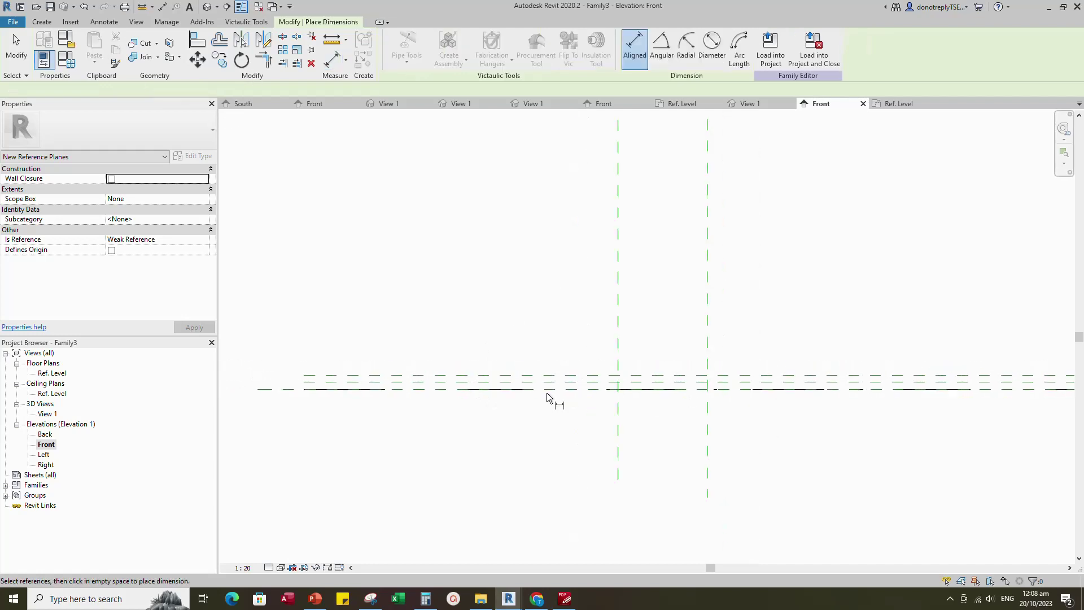
pyautogui.scroll(1, 440, 383)
pyautogui.click(444, 373)
pyautogui.click(443, 388)
pyautogui.scroll(-1, 439, 390)
pyautogui.click(441, 402)
pyautogui.click(515, 383)
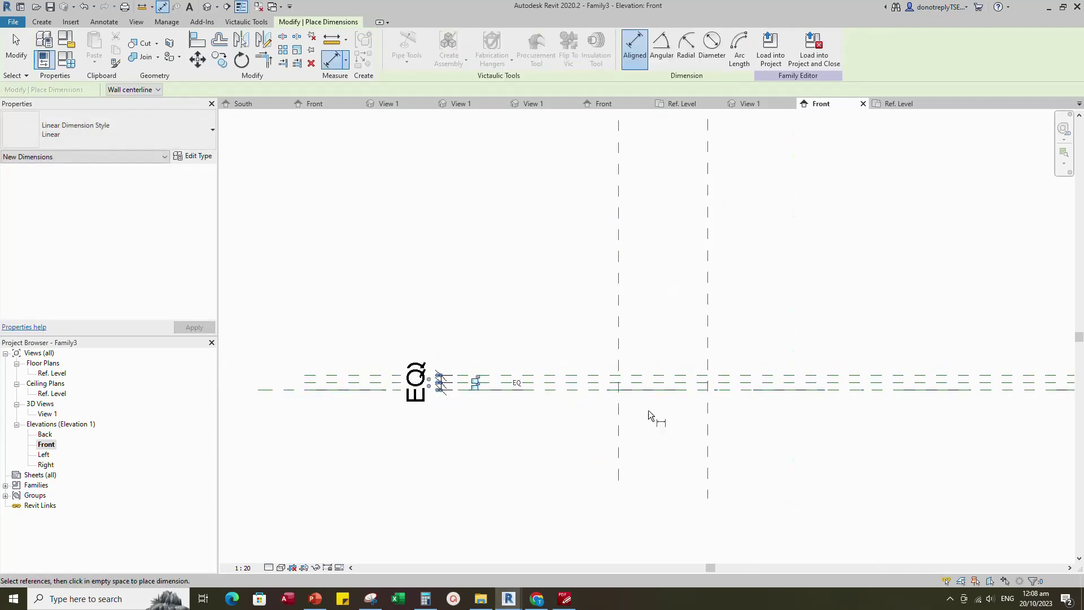
# - Dimension the overall distance from Ref. Level to the upper reference plane and lock it
pyautogui.scroll(-2, 652, 408)
pyautogui.scroll(1, 445, 388)
pyautogui.click(453, 385)
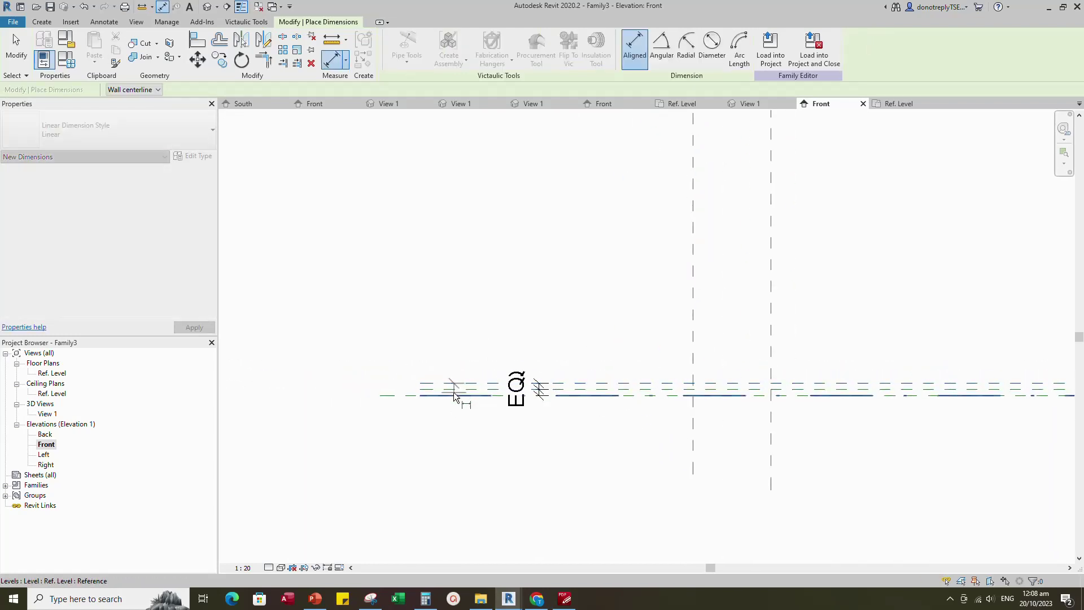
pyautogui.click(452, 393)
pyautogui.scroll(2, 452, 333)
pyautogui.click(452, 321)
pyautogui.scroll(-2, 452, 321)
pyautogui.press('Escape')
pyautogui.click(481, 384)
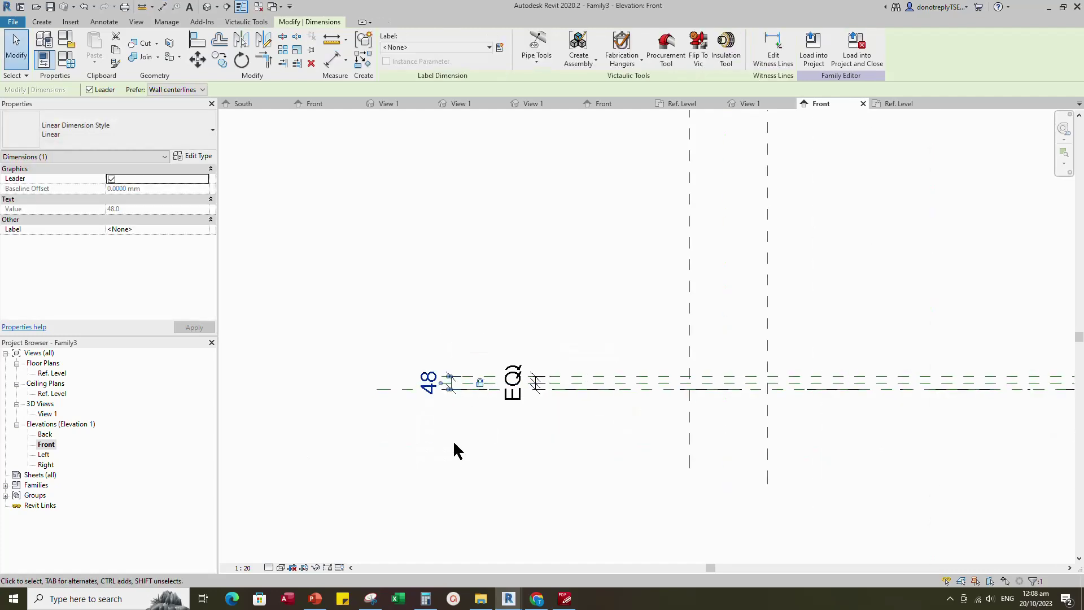
pyautogui.click(452, 439)
# - Start a sweep and sketch its straight path along the middle horizontal reference plane, between the two vertical reference planes
pyautogui.scroll(-1, 453, 440)
pyautogui.moveTo(453, 439); pyautogui.dragTo(374, 444, button='middle')
pyautogui.click(171, 51)
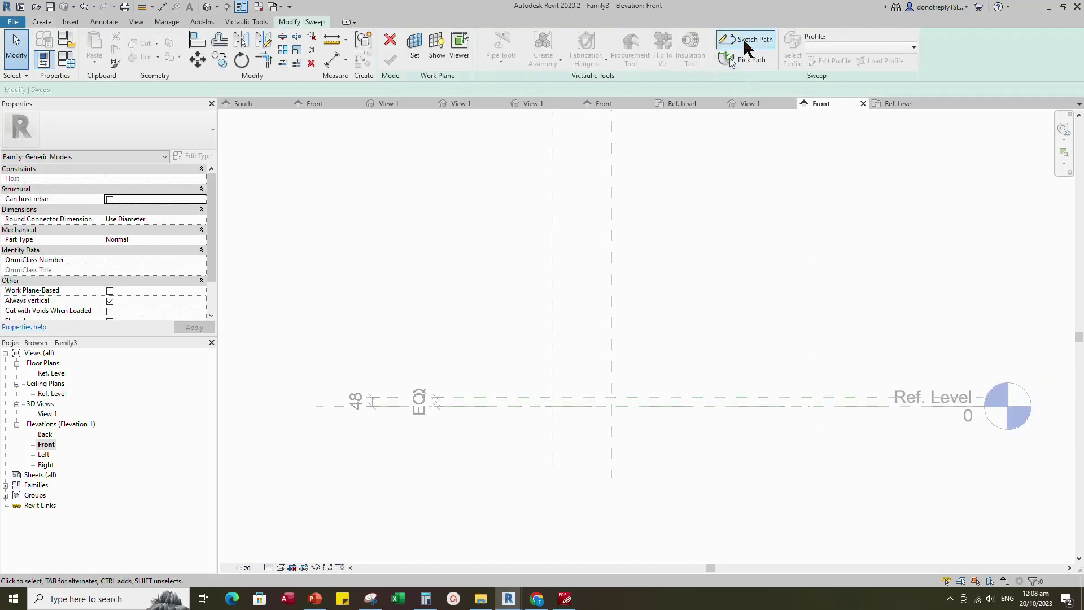
pyautogui.click(745, 45)
pyautogui.scroll(3, 566, 430)
pyautogui.click(560, 339)
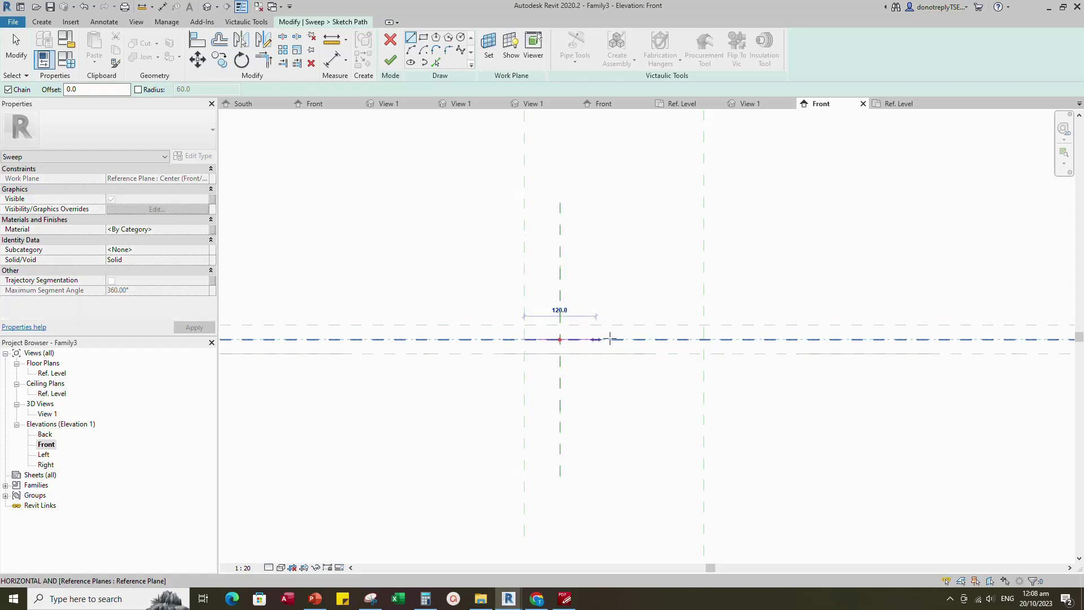
pyautogui.click(704, 340)
pyautogui.press('Escape')
pyautogui.press('Escape')
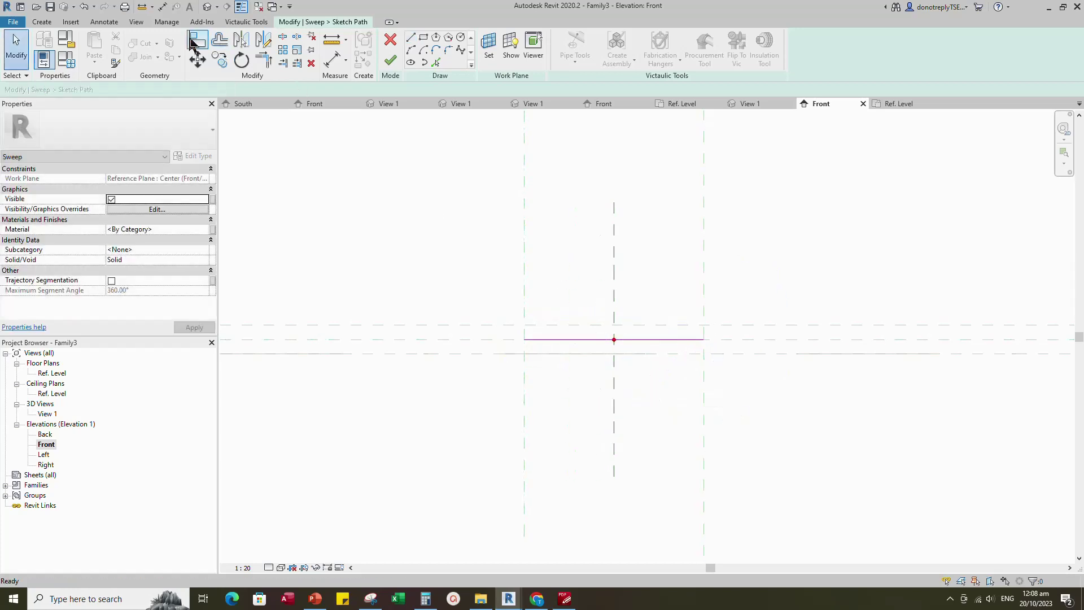
# - Align and lock the path's endpoints to the vertical planes and its line to the middle horizontal plane, then finish the path
pyautogui.click(194, 42)
pyautogui.click(524, 340)
pyautogui.click(545, 342)
pyautogui.scroll(-1, 558, 354)
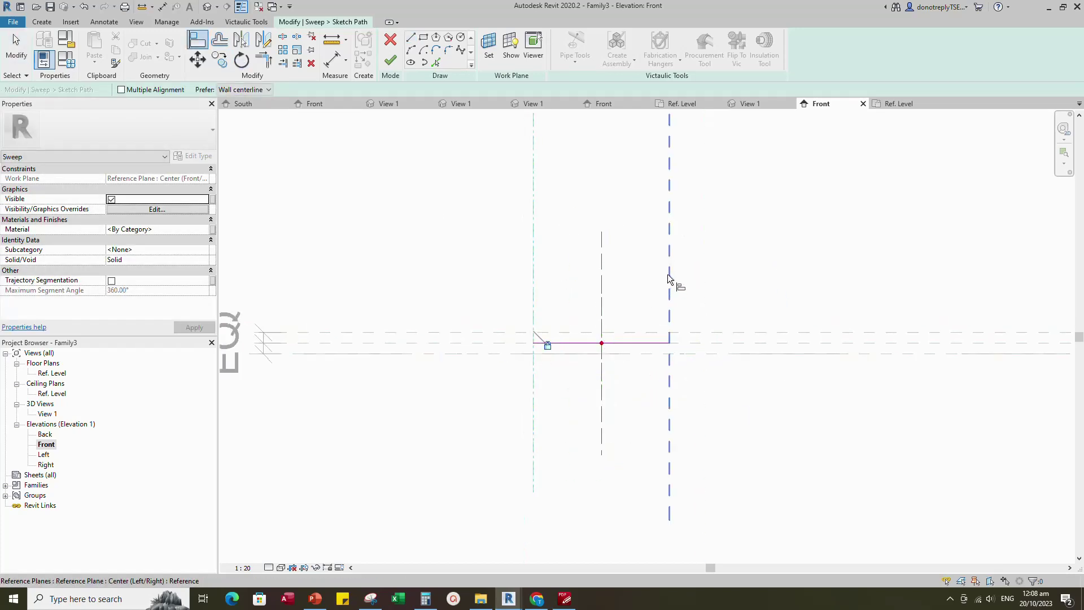
pyautogui.click(670, 277)
pyautogui.click(670, 342)
pyautogui.click(691, 337)
pyautogui.click(498, 343)
pyautogui.click(550, 343)
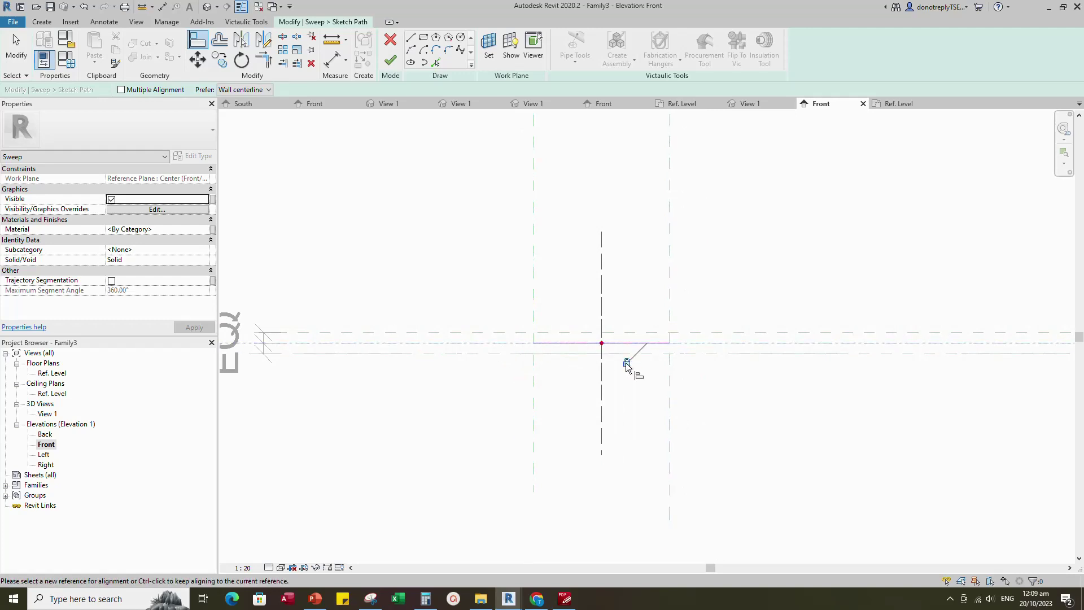
pyautogui.click(394, 66)
# - Edit the sweep profile in the Left elevation and draw a 24 mm radius circle centred on the path
pyautogui.click(813, 62)
pyautogui.press('Return')
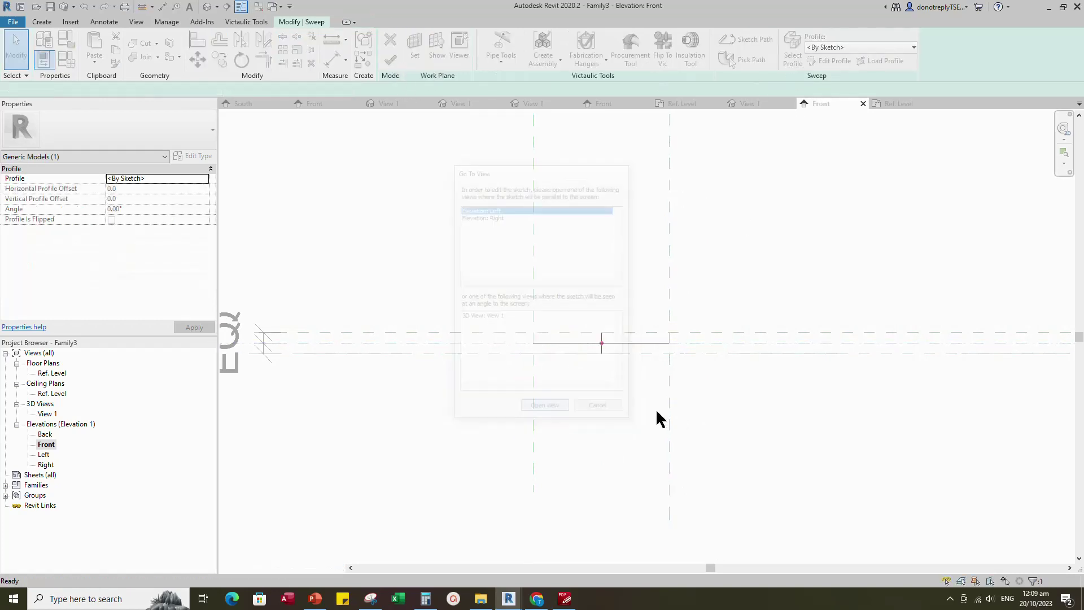
pyautogui.scroll(4, 576, 446)
pyautogui.click(572, 420)
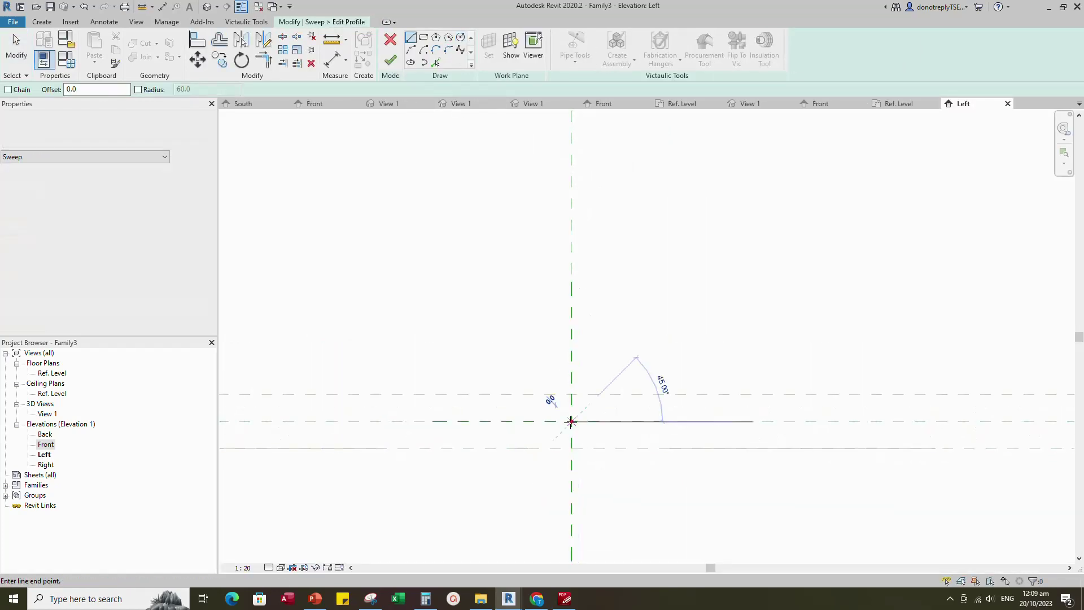
pyautogui.click(461, 37)
pyautogui.click(571, 420)
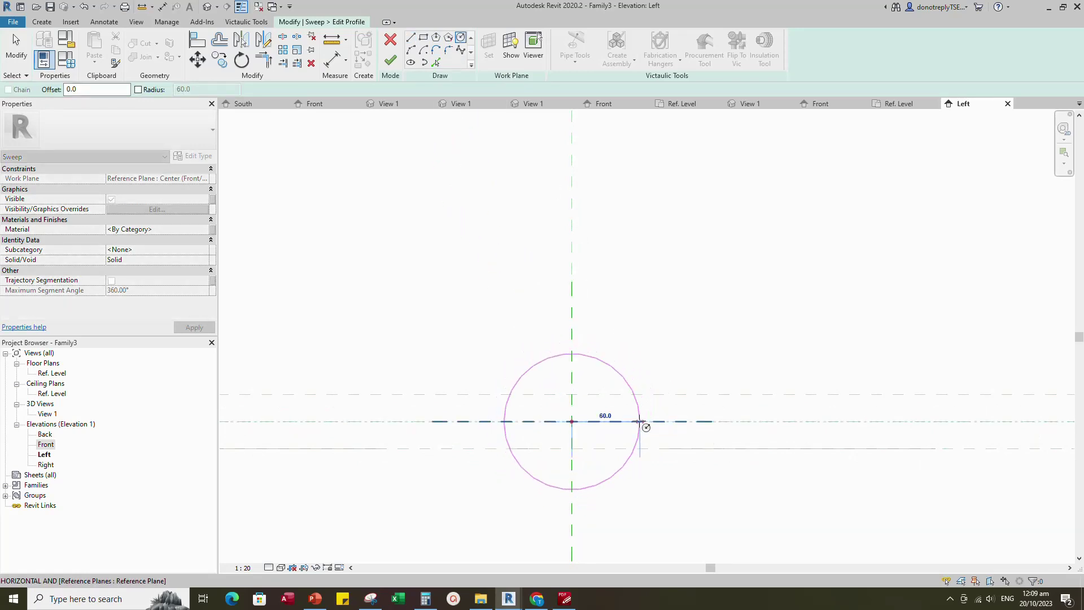
pyautogui.write('240')
pyautogui.press('Return')
pyautogui.scroll(2, 605, 435)
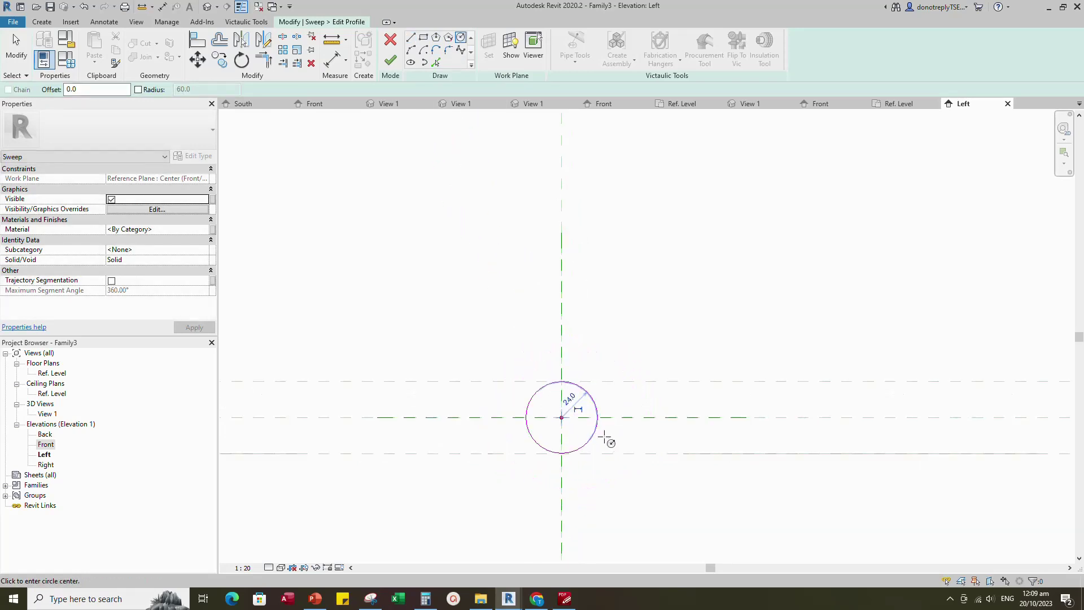
pyautogui.press('Escape')
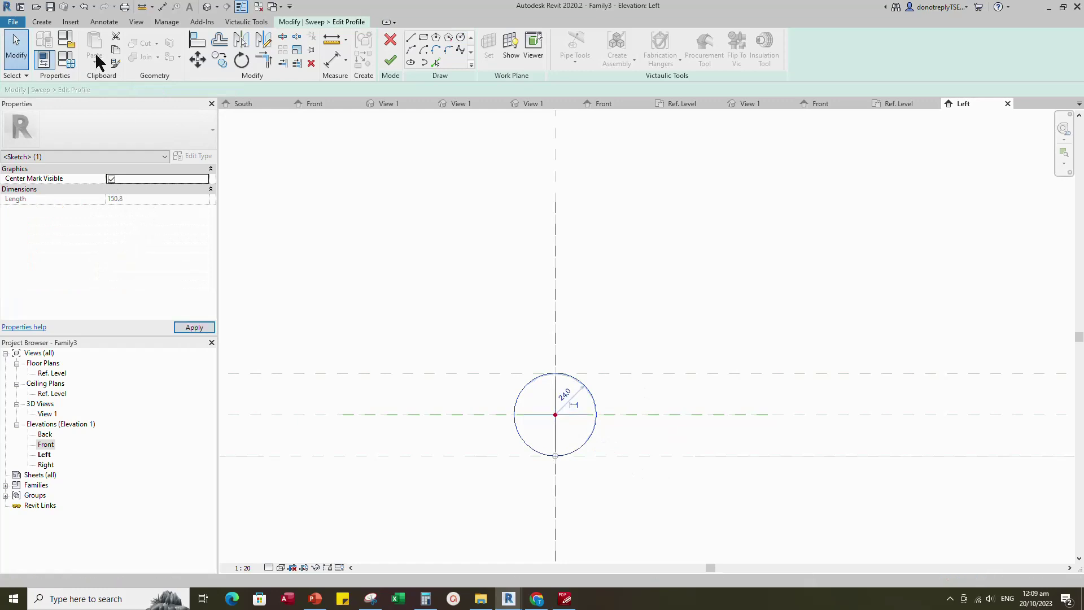
# - Align and lock the circle's centre to the vertical centre plane and the middle horizontal reference plane
pyautogui.click(197, 40)
pyautogui.scroll(-2, 610, 153)
pyautogui.click(589, 151)
pyautogui.scroll(2, 578, 368)
pyautogui.click(594, 345)
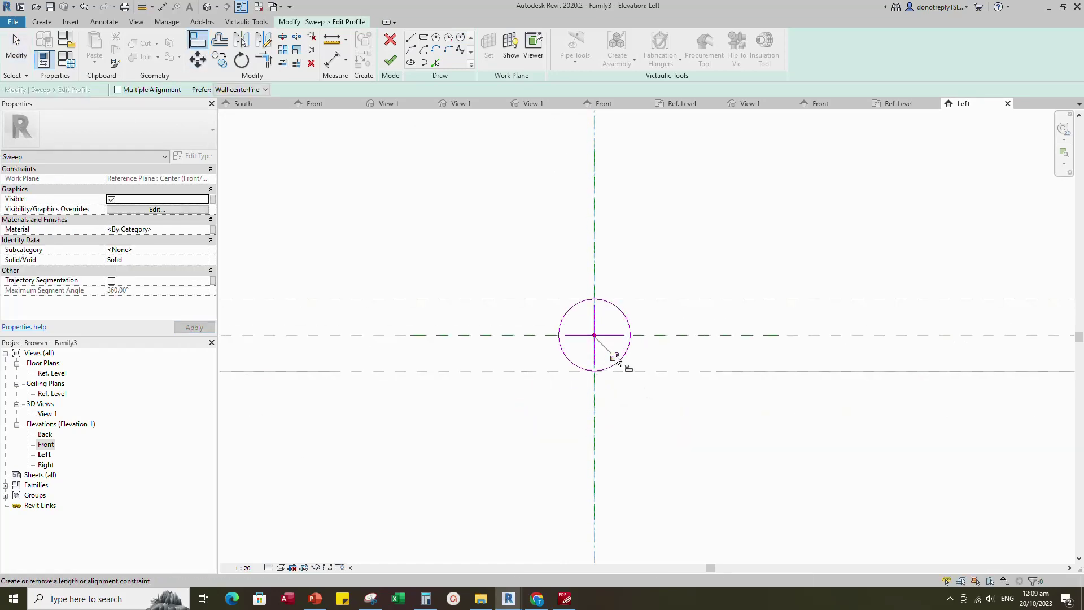
pyautogui.click(611, 356)
pyautogui.scroll(-2, 603, 359)
pyautogui.click(894, 345)
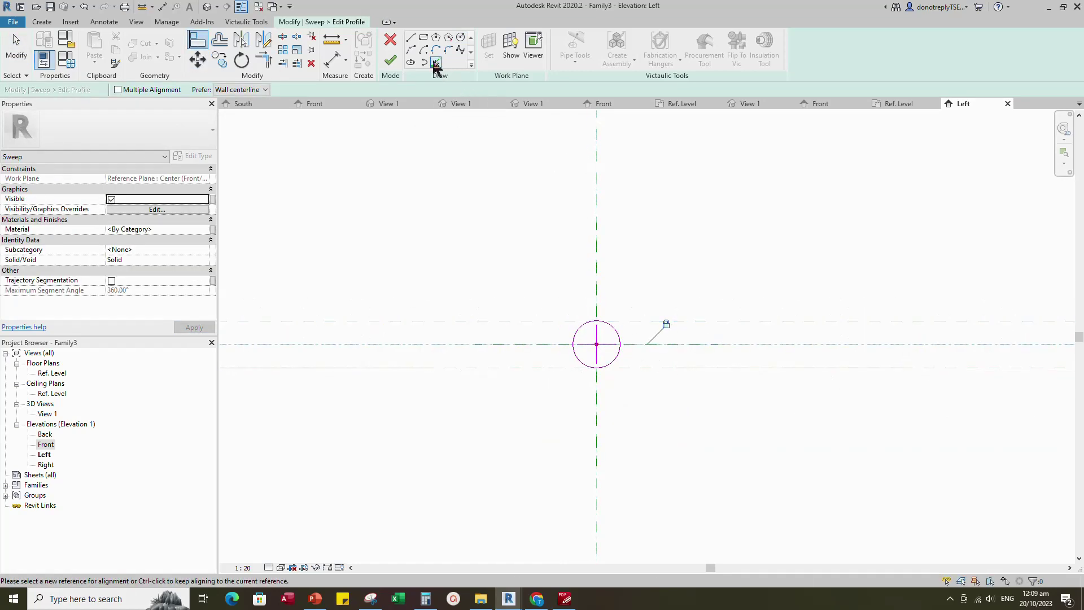
# - Add an inner circle offset 3 mm inside the profile circle, then finish the profile and the sweep
pyautogui.click(436, 62)
pyautogui.write('3.0')
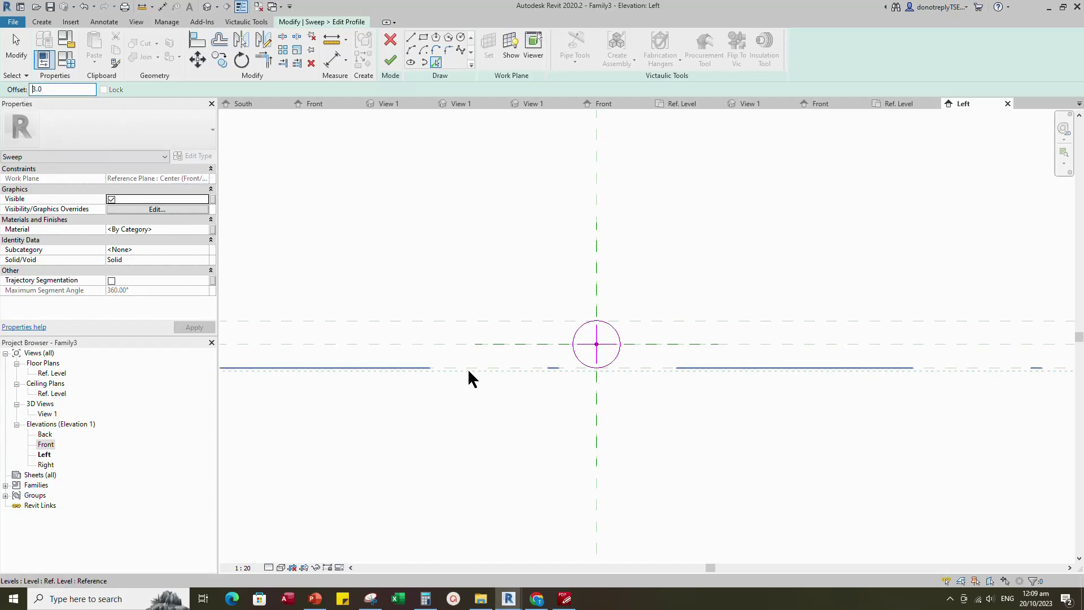
pyautogui.scroll(2, 608, 333)
pyautogui.click(390, 62)
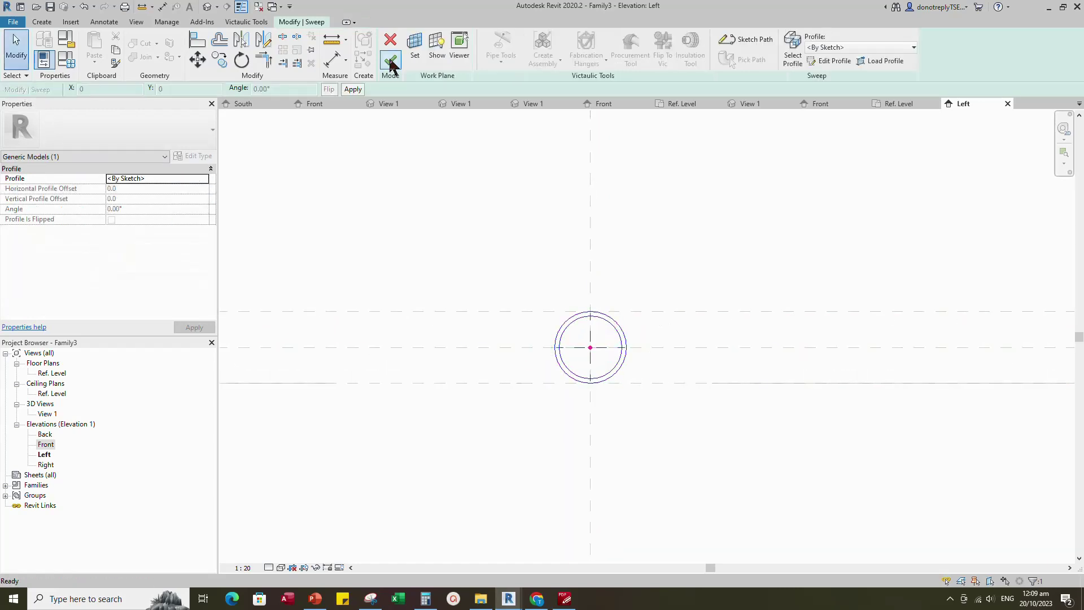
pyautogui.click(390, 59)
# - In the Ref. Level plan, start a void extrusion with a 24 mm radius circle centred on the tube's end at Center (Left/Right)
pyautogui.click(902, 104)
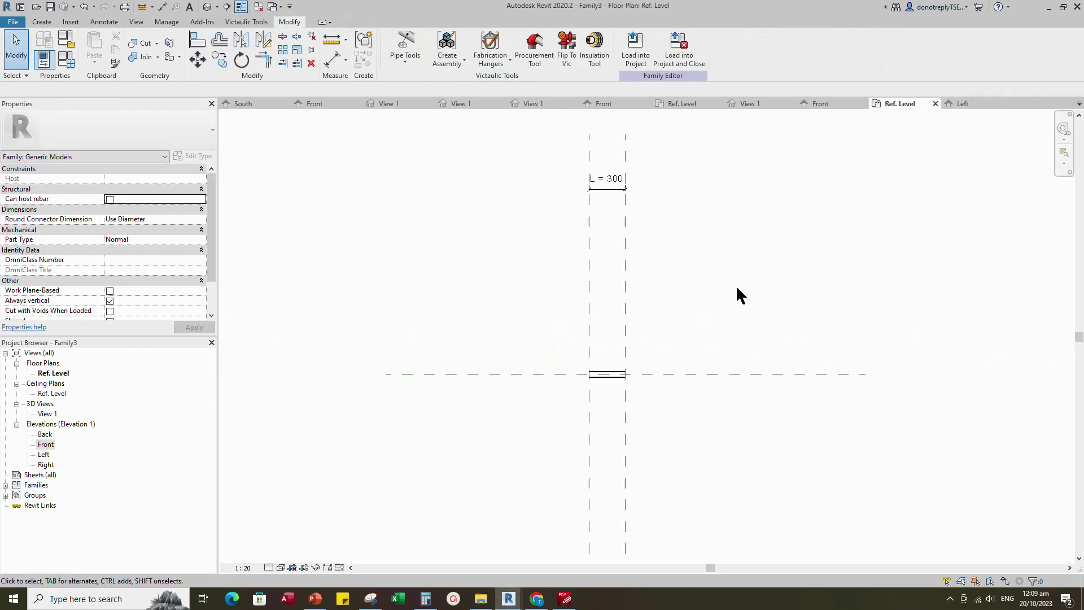
pyautogui.scroll(-1, 618, 399)
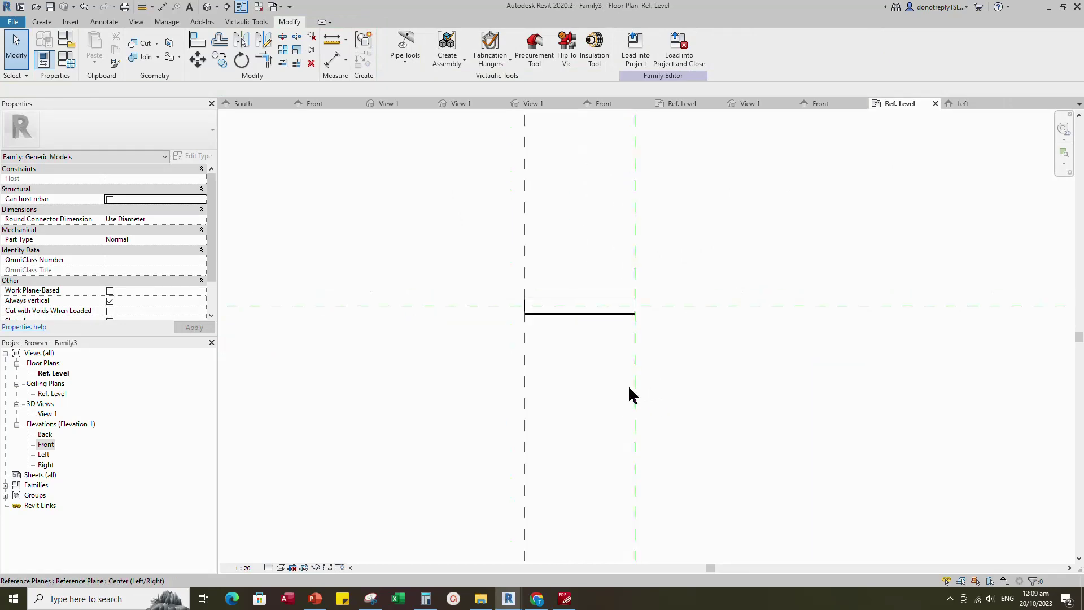
pyautogui.click(42, 23)
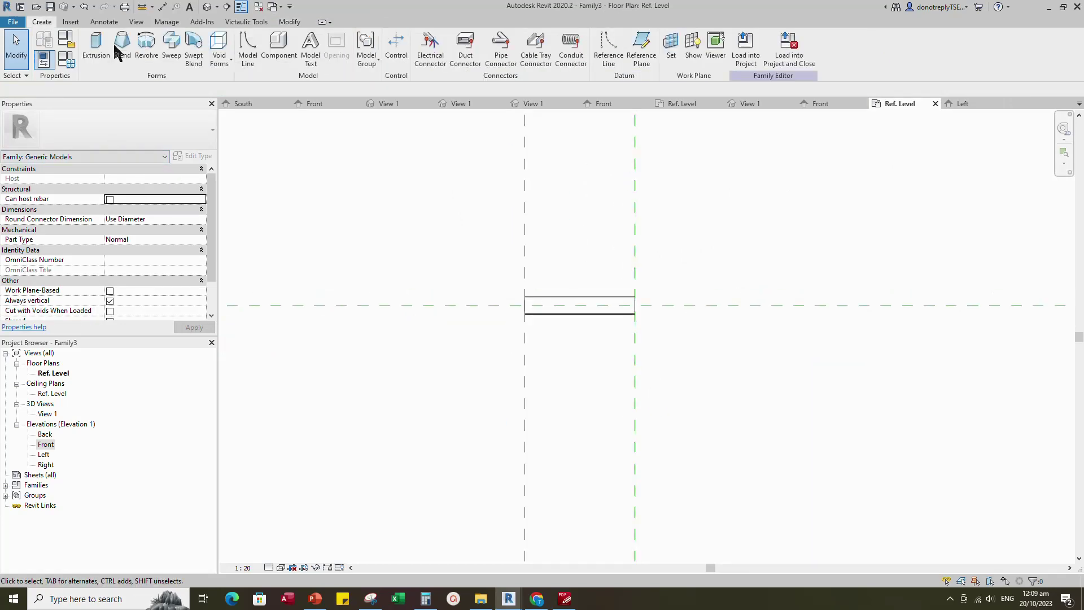
pyautogui.click(221, 67)
pyautogui.click(242, 81)
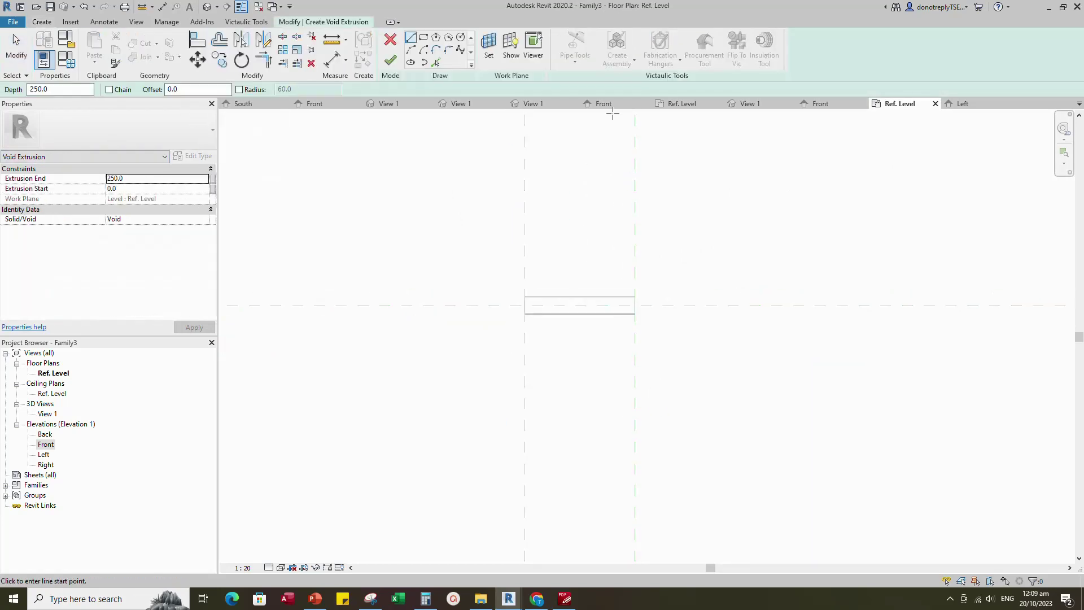
pyautogui.click(460, 37)
pyautogui.scroll(1, 634, 306)
pyautogui.click(633, 305)
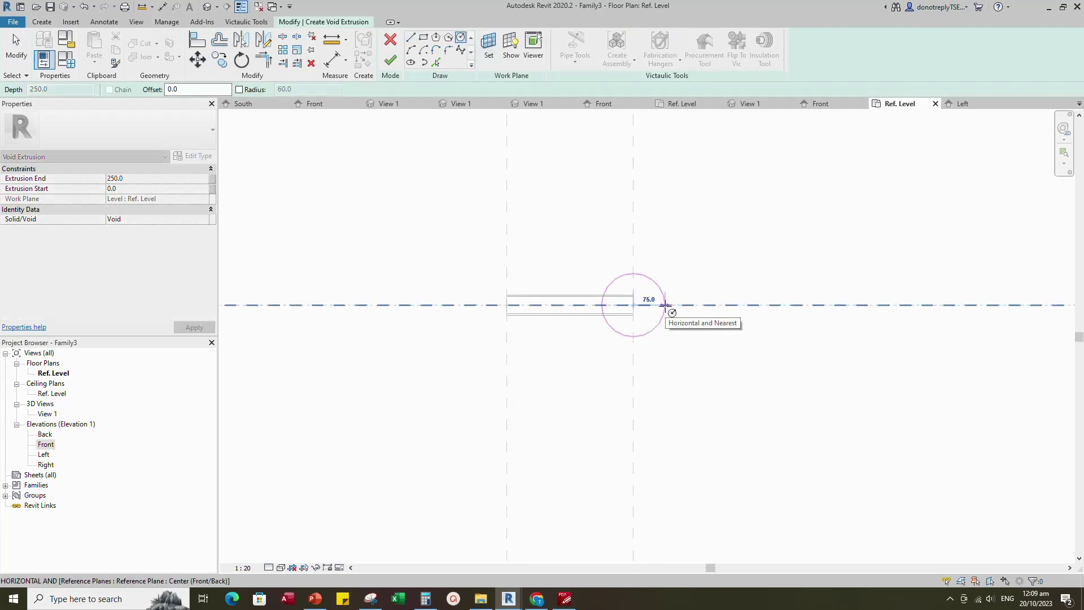
pyautogui.write('24')
pyautogui.press('Return')
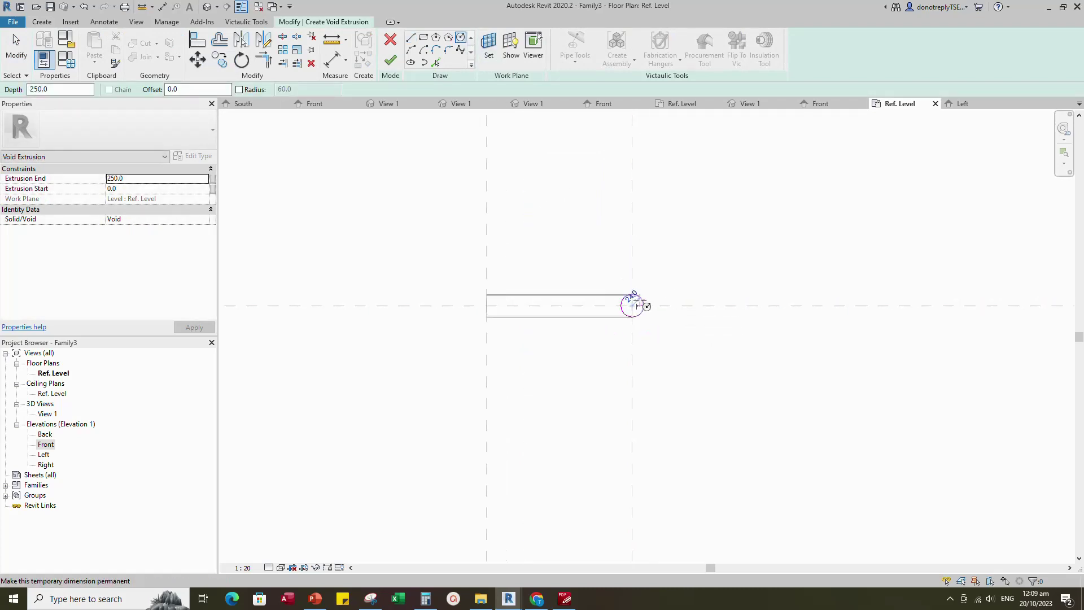
pyautogui.scroll(3, 646, 320)
pyautogui.press('Escape')
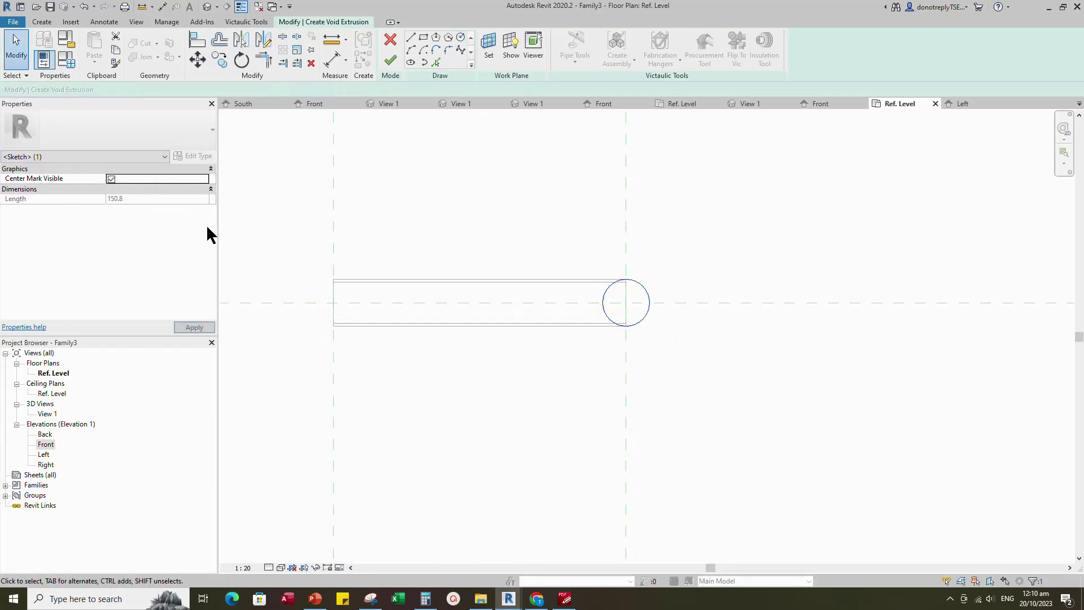
pyautogui.press('Escape')
# - Align the void circle's centre to the Center (Left/Right) and Center (Front/Back) reference planes and finish the void extrusion
pyautogui.scroll(-1, 644, 282)
pyautogui.press('a')
pyautogui.press('l')
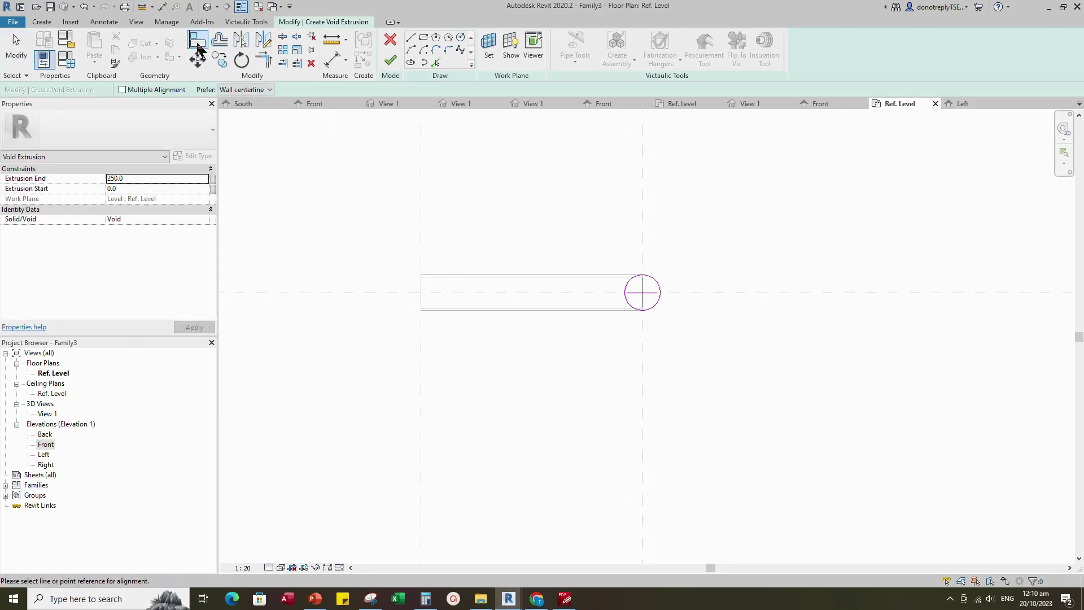
pyautogui.click(642, 187)
pyautogui.click(834, 293)
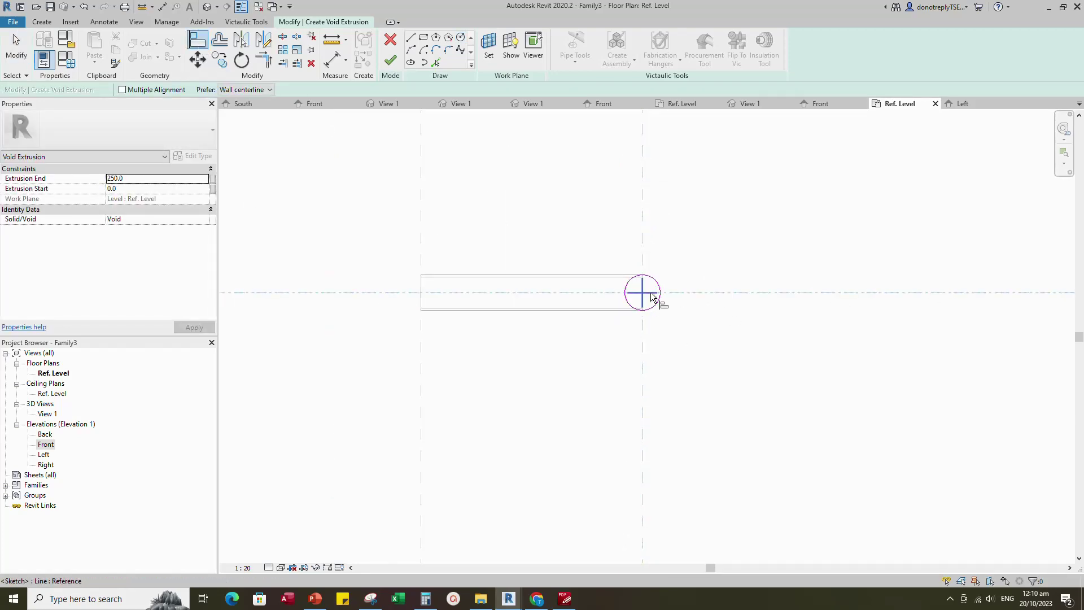
pyautogui.click(642, 294)
pyautogui.click(392, 66)
pyautogui.click(523, 187)
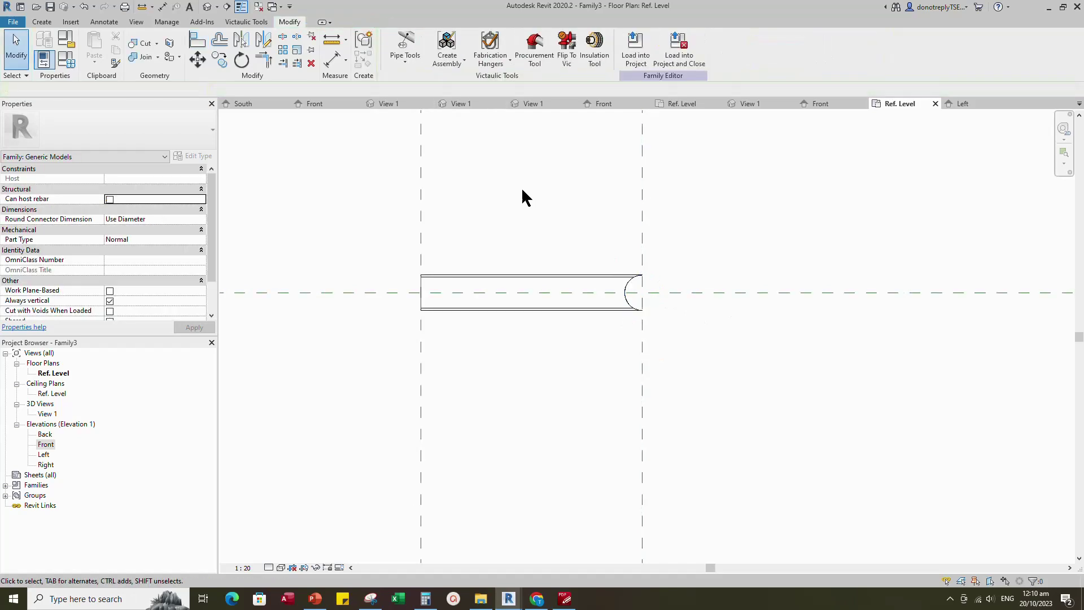
# - In the Front elevation, shorten the void extrusion to the upper horizontal reference plane, 48 mm high, and lock it there
pyautogui.click(825, 103)
pyautogui.scroll(2, 662, 347)
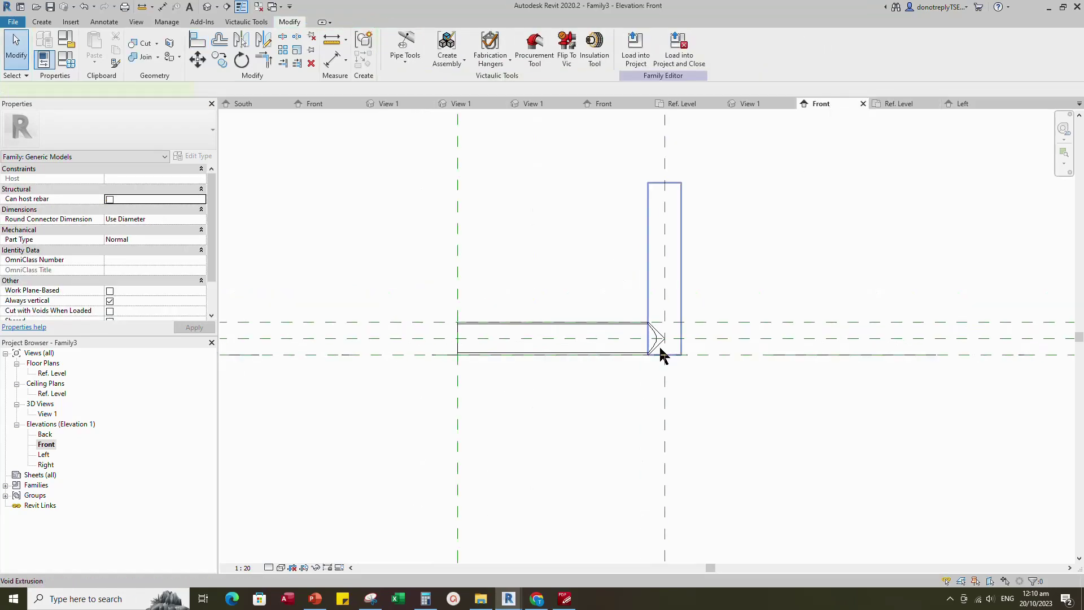
pyautogui.click(662, 354)
pyautogui.moveTo(700, 321); pyautogui.dragTo(667, 307)
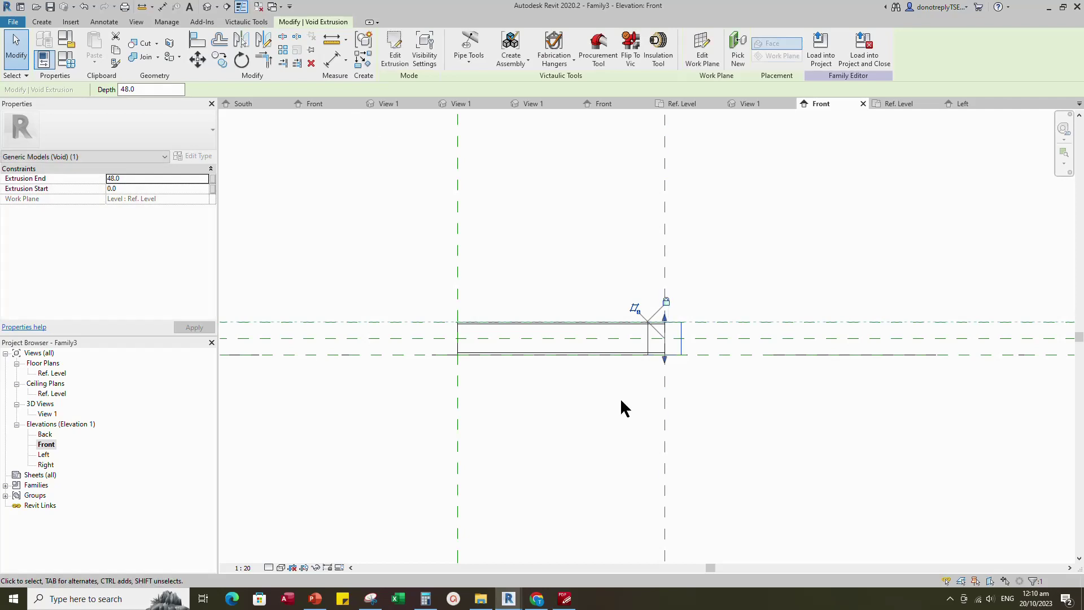
pyautogui.moveTo(664, 360); pyautogui.dragTo(664, 355)
pyautogui.click(628, 376)
pyautogui.click(716, 397)
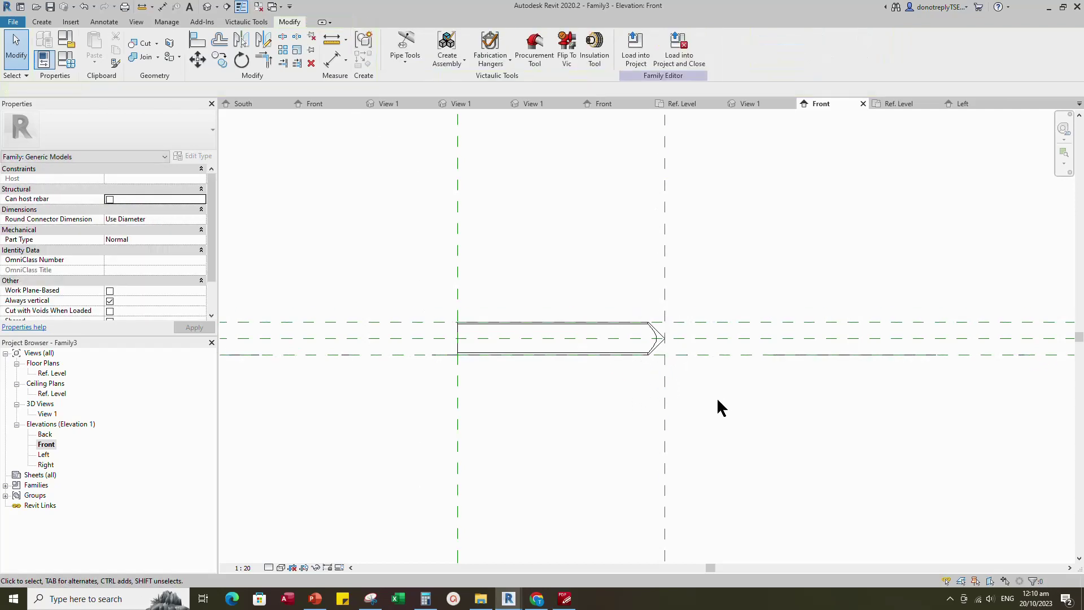
pyautogui.scroll(-2, 719, 397)
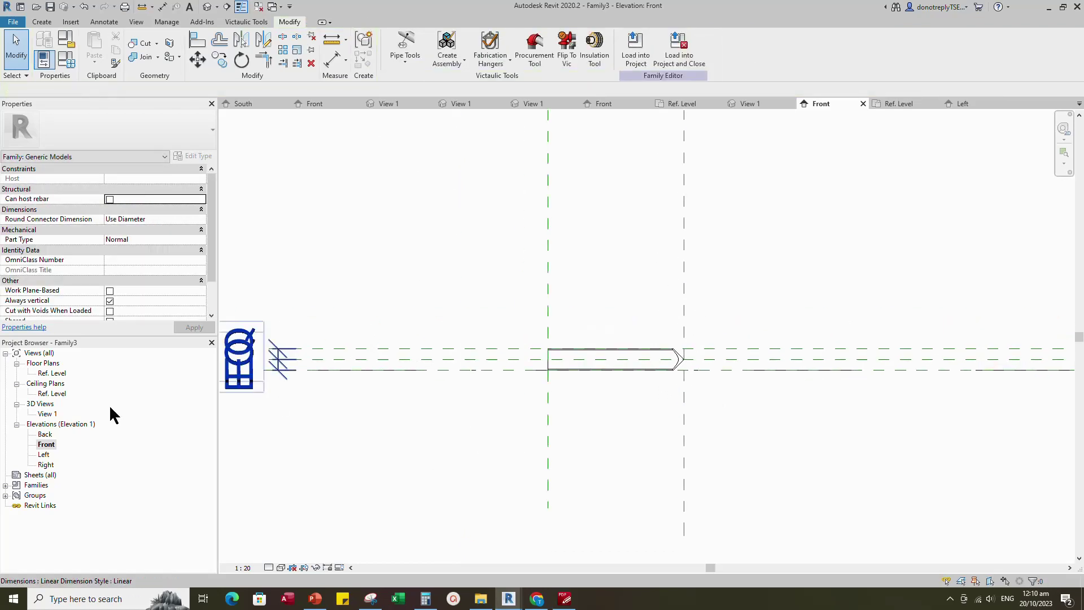
# - Open the 3D view of the tube and set it to the Shaded visual style and fine detail level
pyautogui.doubleClick(50, 413)
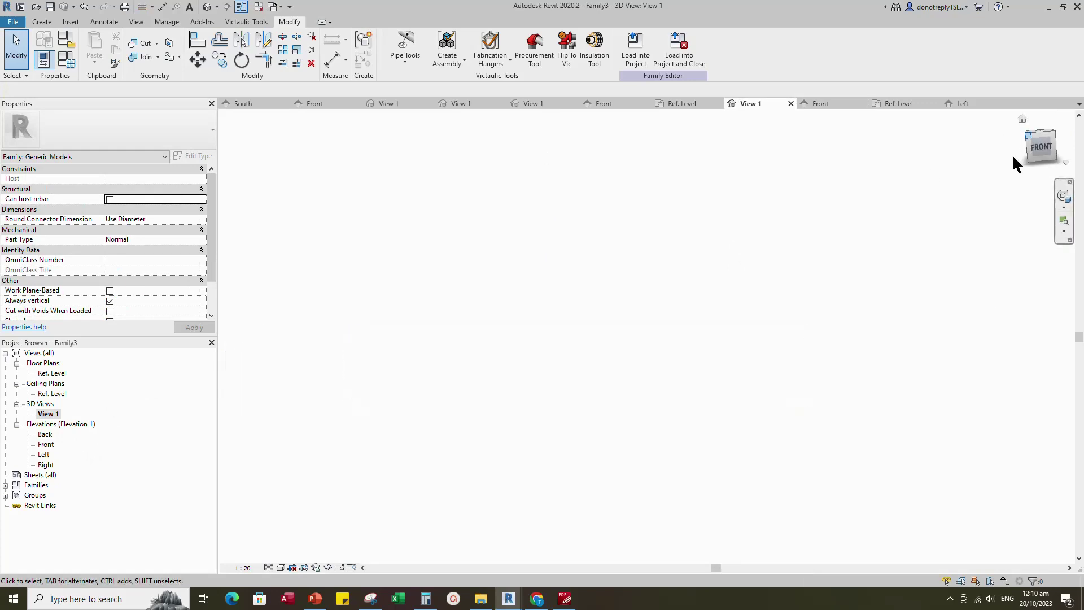
pyautogui.click(281, 567)
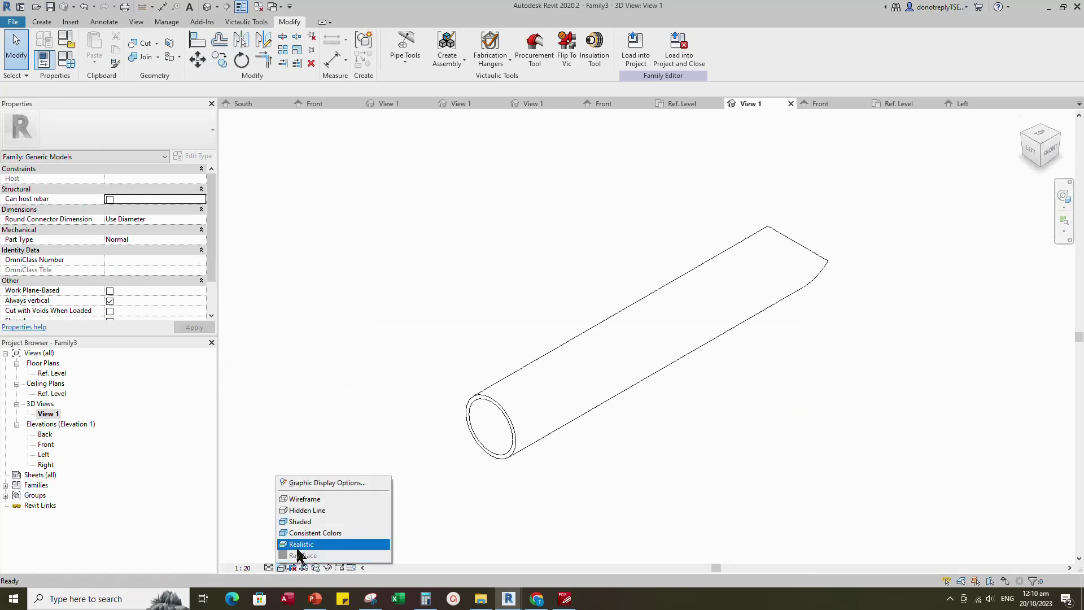
pyautogui.click(303, 522)
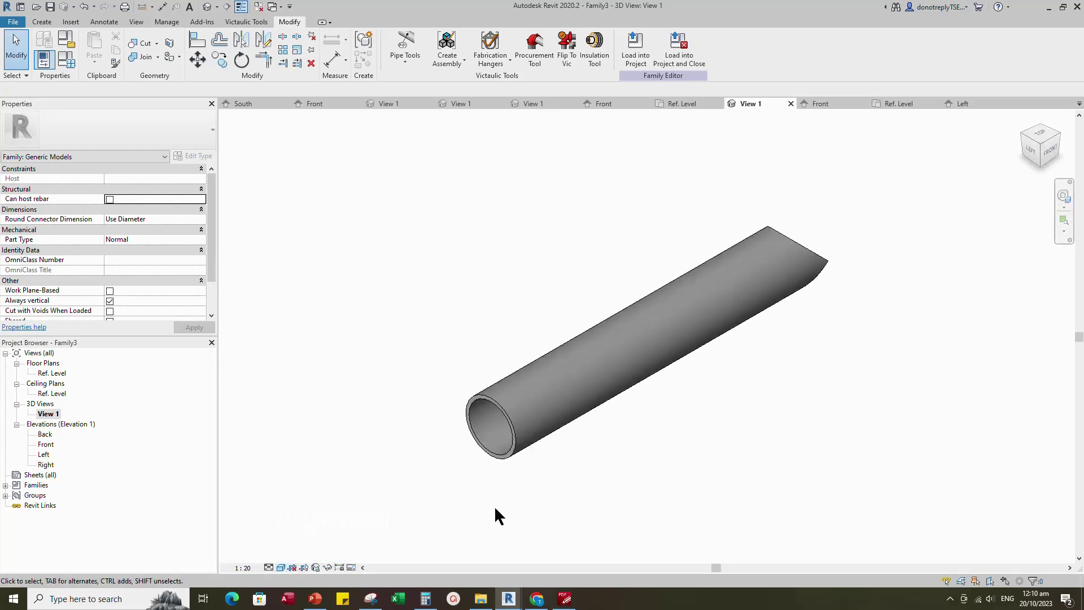
pyautogui.click(269, 568)
pyautogui.click(283, 556)
pyautogui.scroll(-2, 788, 426)
pyautogui.keyDown('shift'); pyautogui.moveTo(788, 427); pyautogui.dragTo(536, 455, button='middle'); pyautogui.keyUp('shift')
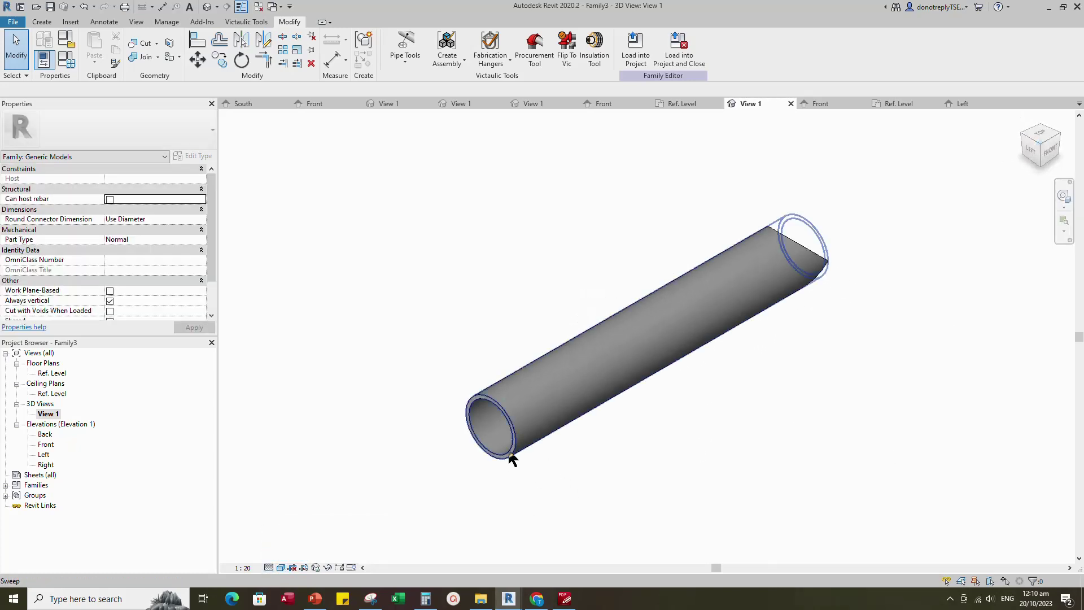
# - Associate the tube sweep's material with a new instance family parameter named Material
pyautogui.click(510, 455)
pyautogui.click(213, 229)
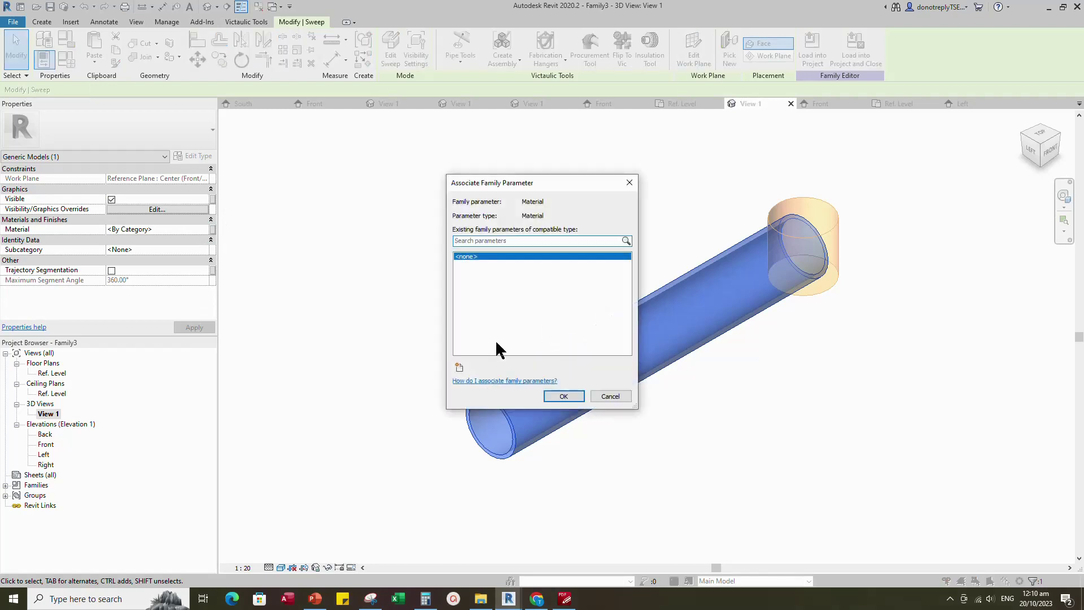
pyautogui.click(461, 370)
pyautogui.write('Material')
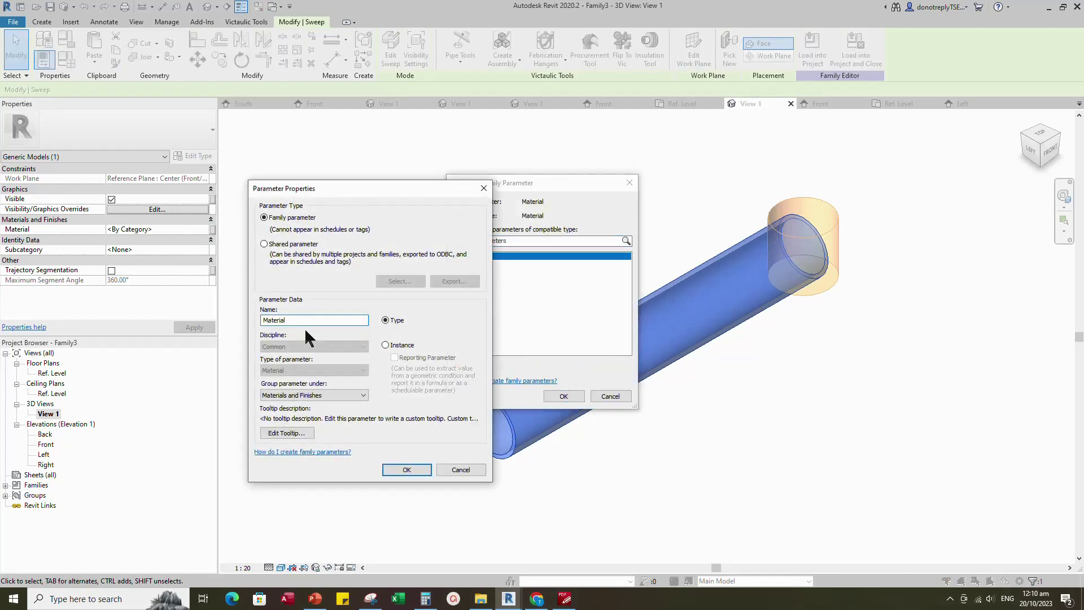
pyautogui.click(385, 344)
pyautogui.click(407, 469)
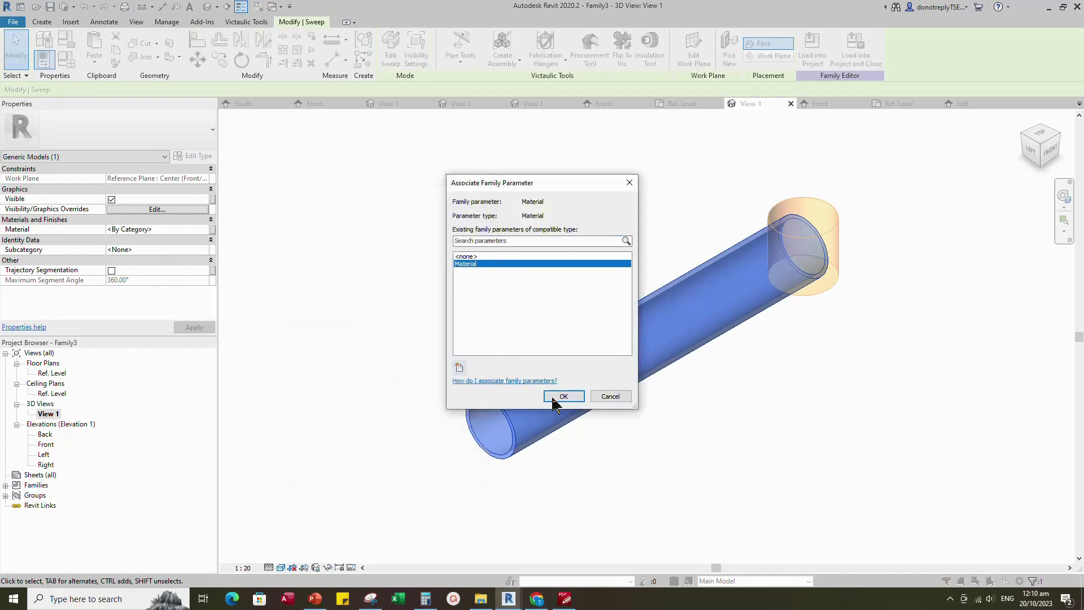
pyautogui.click(563, 395)
pyautogui.click(780, 469)
# - Close the inactive views and save the tube family as Stringer Support
pyautogui.click(259, 6)
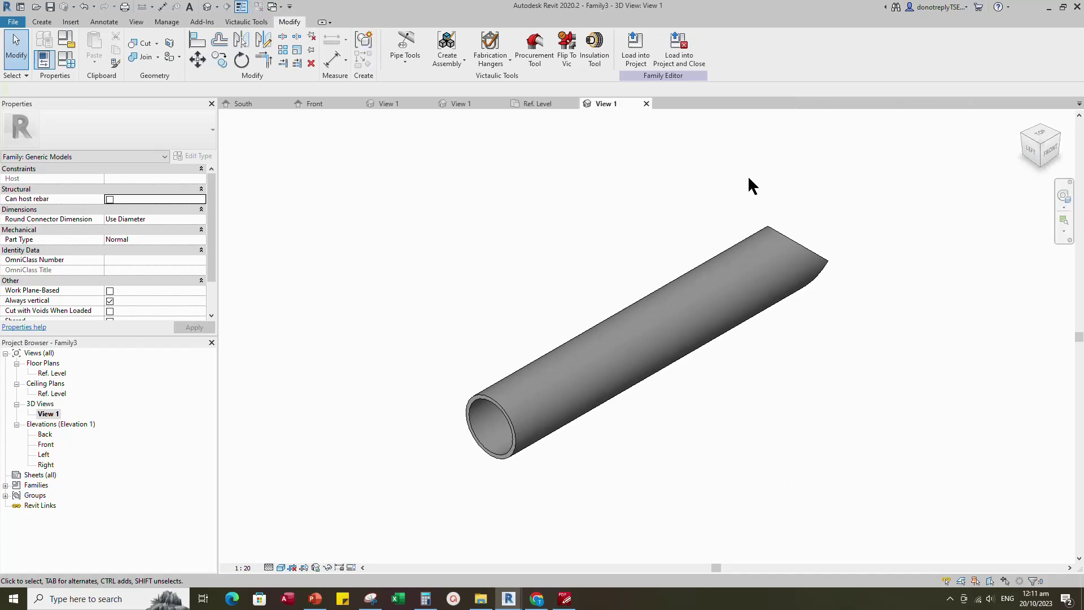
pyautogui.click(50, 6)
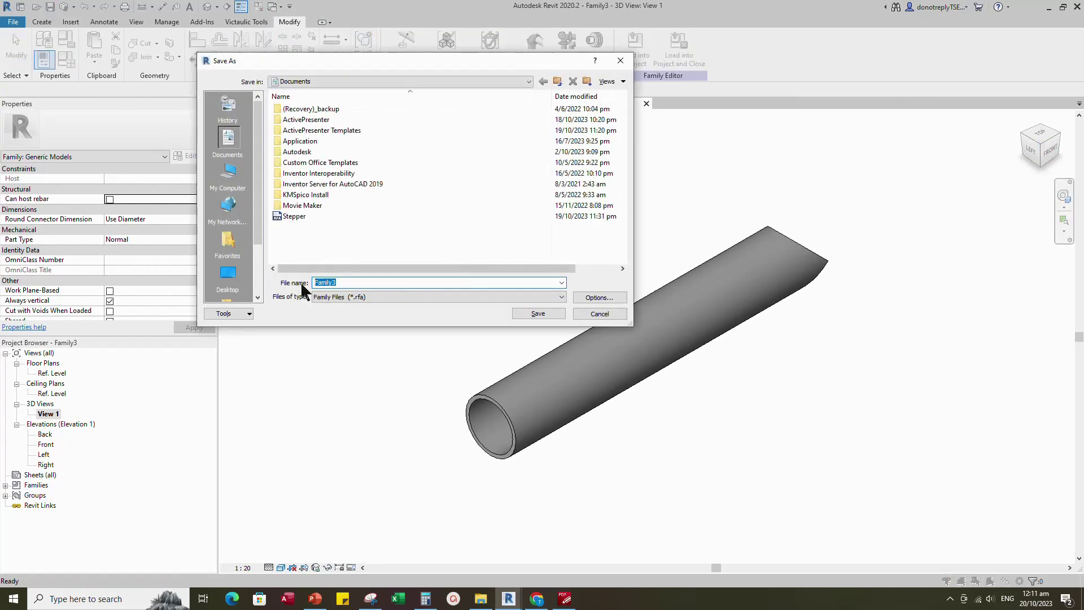
pyautogui.write('Stringer Support')
pyautogui.click(533, 311)
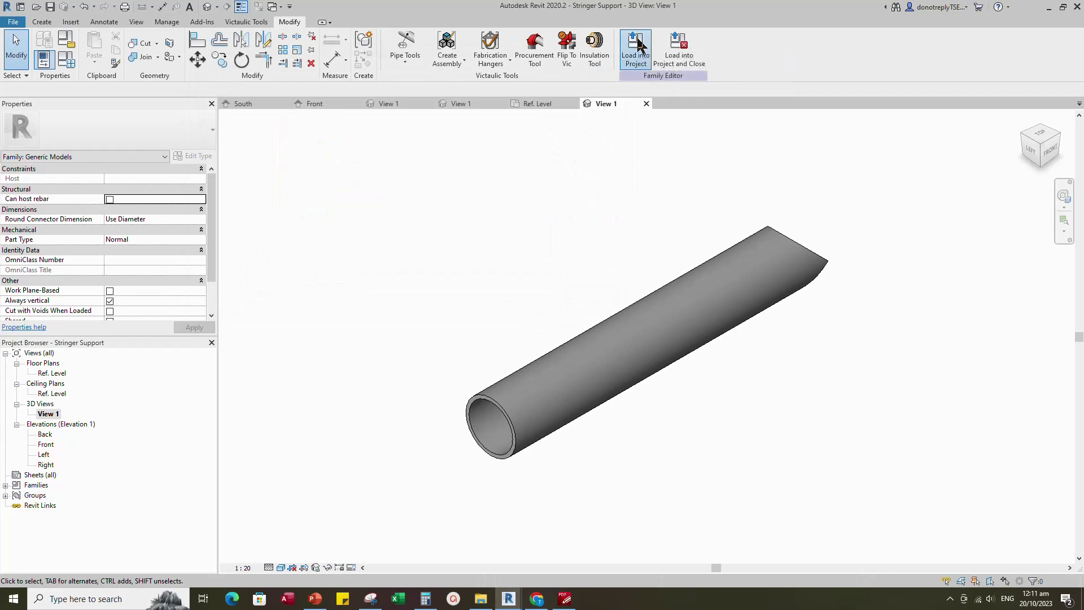
# - Load the Stringer Support into the ladder family and place one in the Ref. Level plan on the left inner stringer's vertical reference plane
pyautogui.click(636, 48)
pyautogui.click(511, 384)
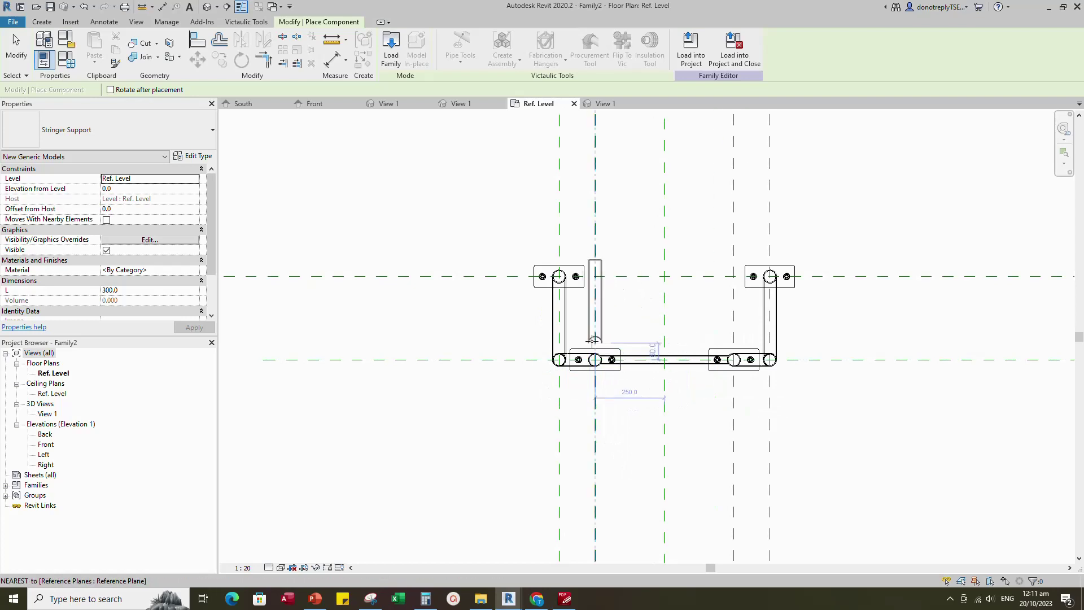
pyautogui.scroll(1, 594, 344)
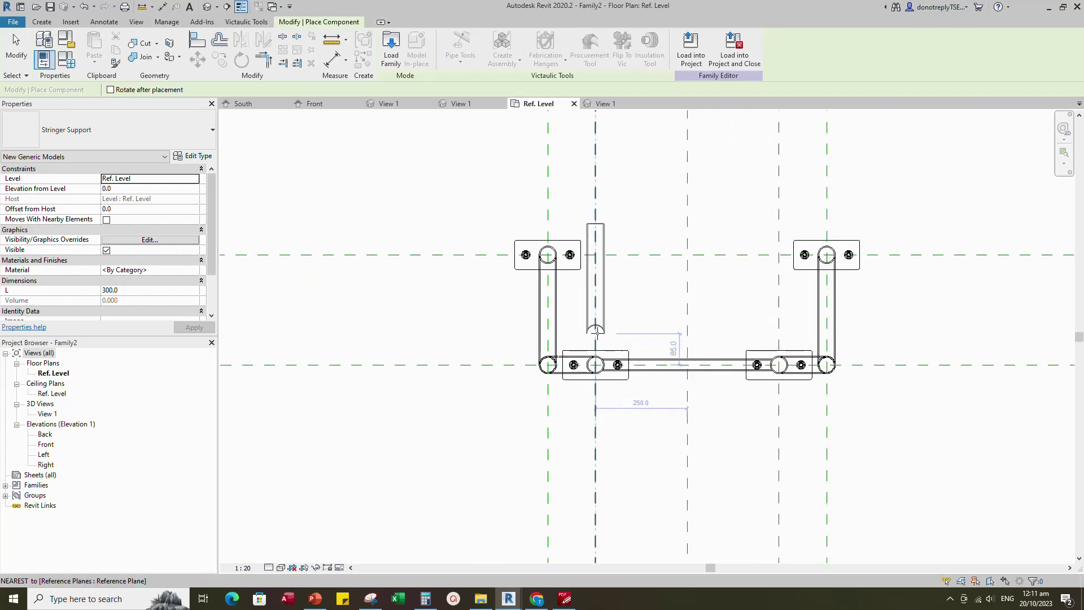
pyautogui.click(597, 333)
pyautogui.press('Escape')
# - Move the placed Stringer Support so the centre of its notched end meets the left inner stringer's centre
pyautogui.click(603, 305)
pyautogui.click(197, 59)
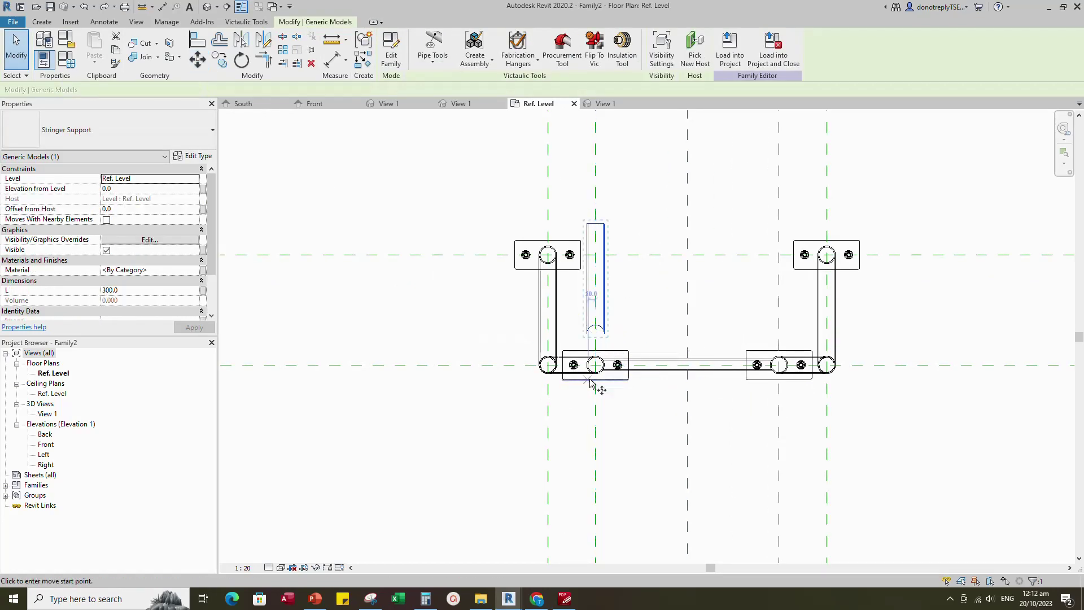
pyautogui.scroll(2, 589, 380)
pyautogui.click(600, 299)
pyautogui.click(600, 354)
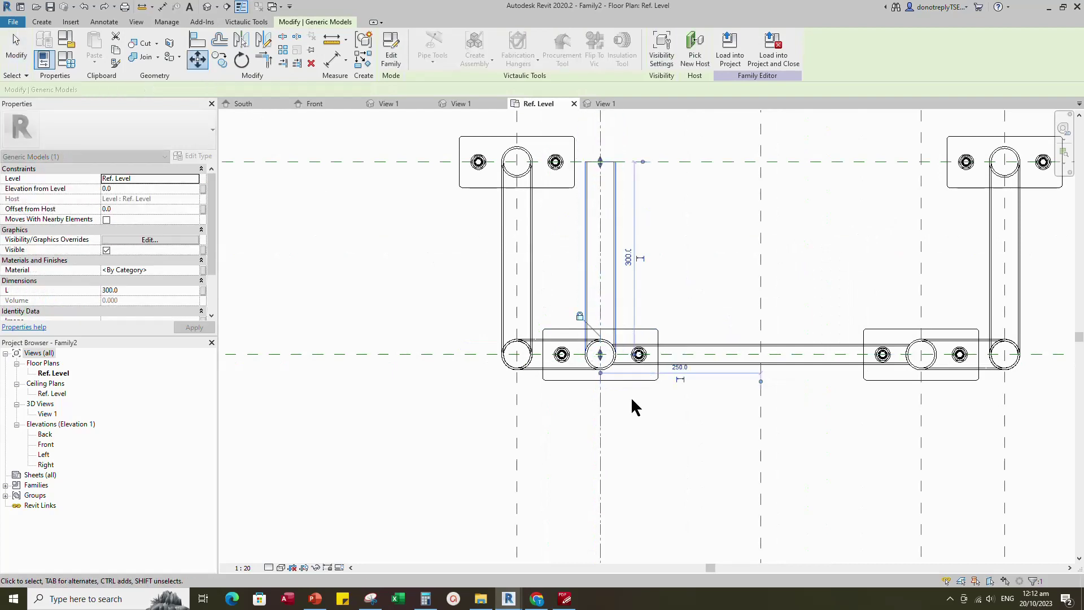
pyautogui.click(617, 405)
# - Align the Stringer Support's Center (Left/Right) plane to the horizontal reference plane through the ladder stringers and lock it
pyautogui.click(205, 49)
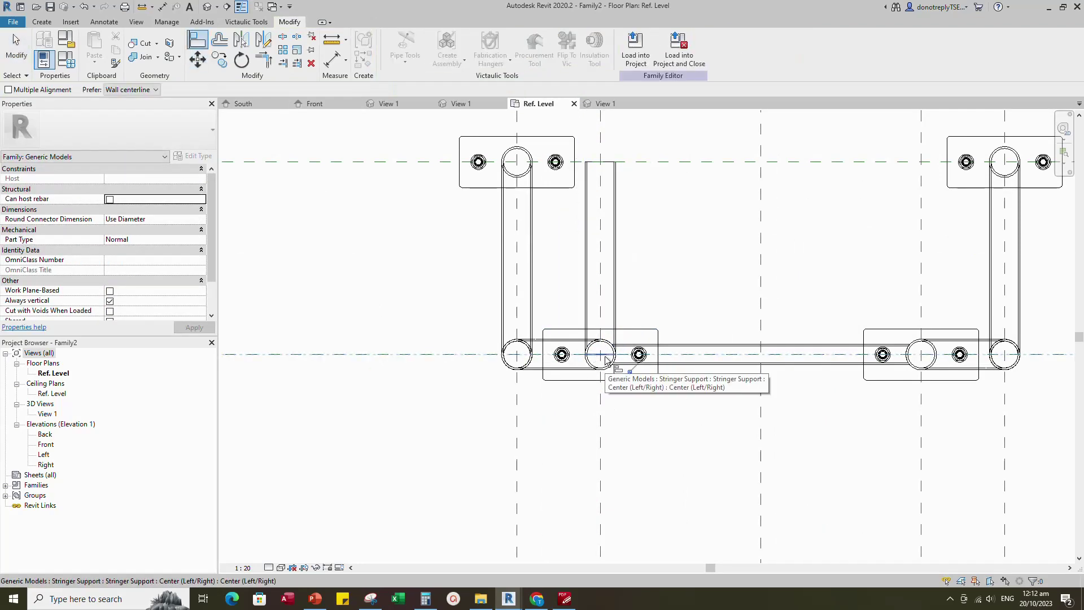
pyautogui.scroll(-2, 627, 388)
pyautogui.press('Escape')
# - Mirror a copy of the Stringer Support about the ladder's Center (Left/Right) reference plane
pyautogui.click(618, 311)
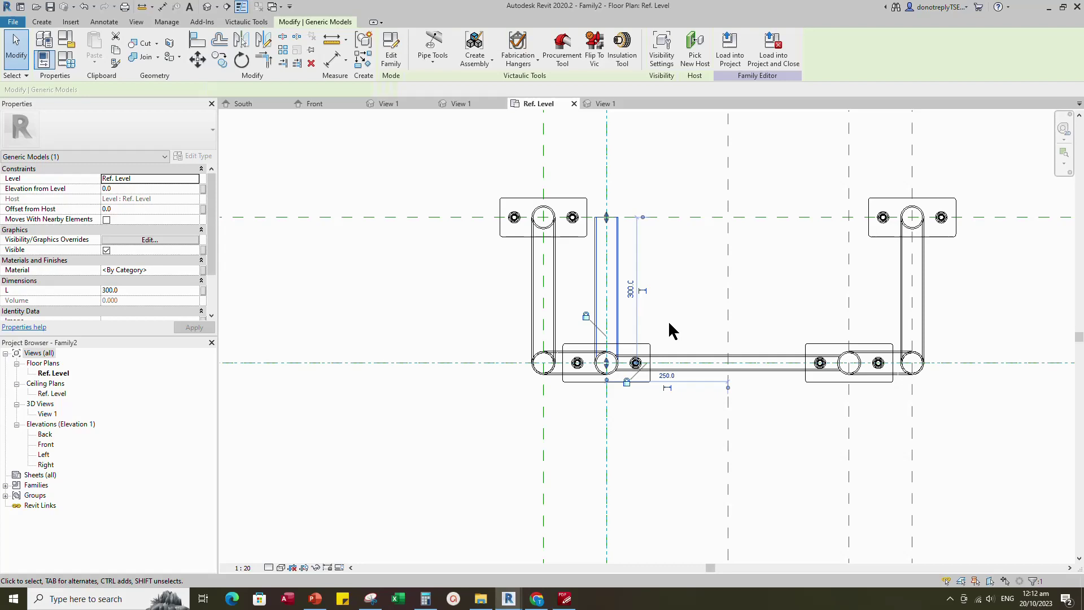
pyautogui.scroll(-2, 661, 429)
pyautogui.click(241, 39)
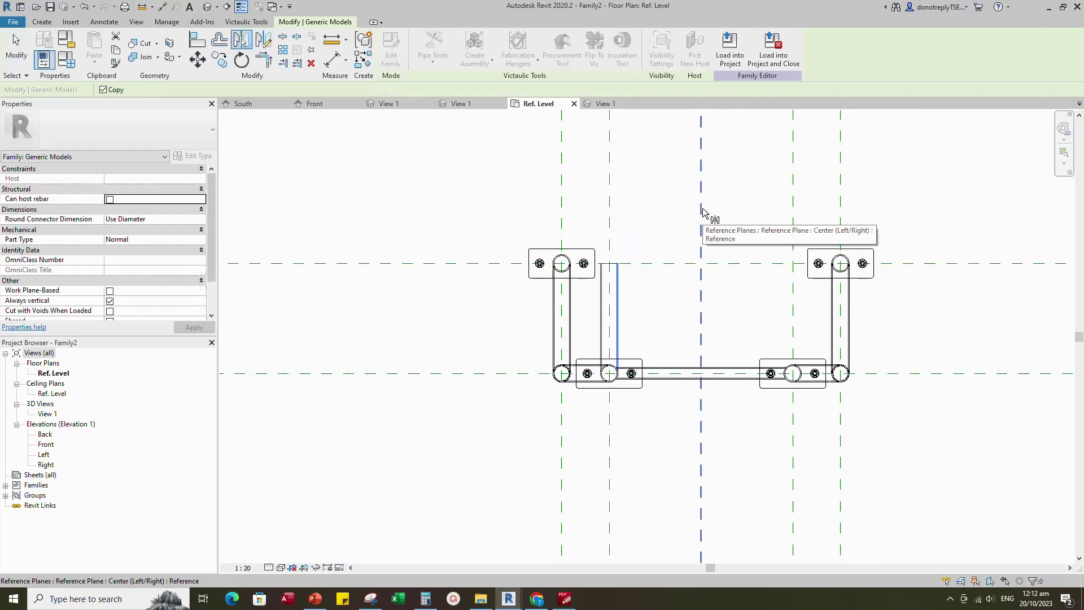
pyautogui.click(703, 211)
# - Align and lock the mirrored support to the right stringer's vertical reference plane and the horizontal plane through the stringers
pyautogui.press('a')
pyautogui.press('l')
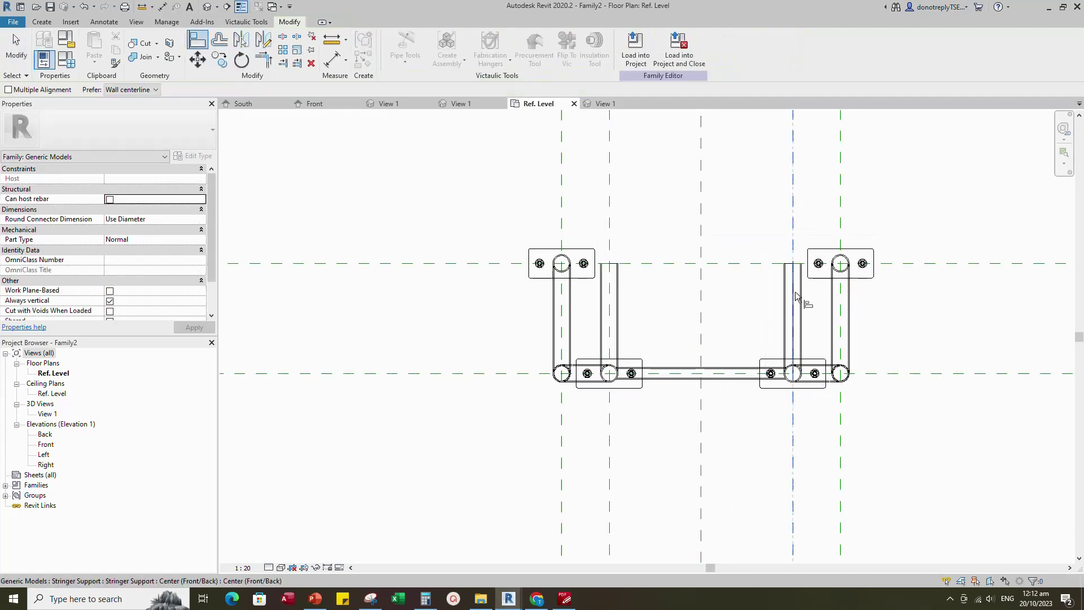
pyautogui.click(795, 293)
pyautogui.click(774, 316)
pyautogui.click(919, 374)
pyautogui.click(793, 373)
pyautogui.click(668, 353)
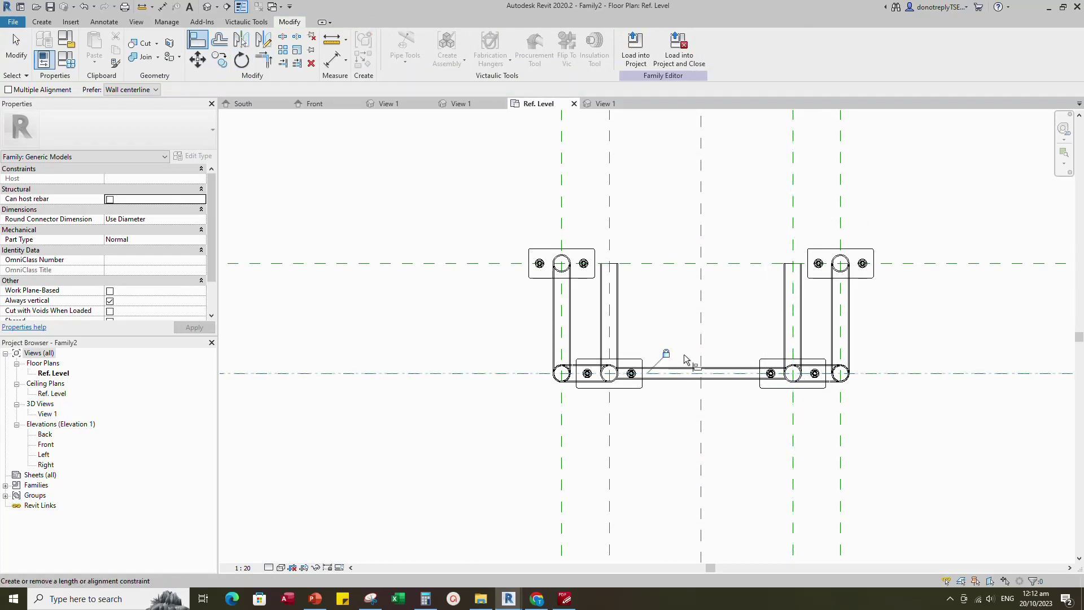
pyautogui.press('Escape')
pyautogui.press('Escape')
pyautogui.click(787, 330)
pyautogui.click(926, 412)
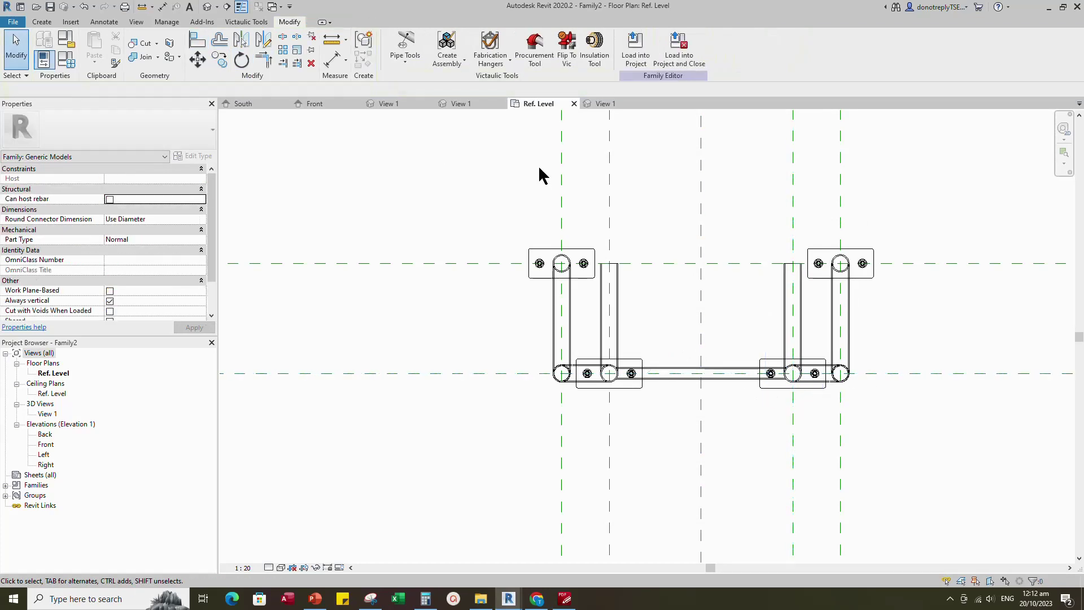
# - In the Left elevation, align both Stringer Supports to the reference plane at the second rung from the top and lock them
pyautogui.doubleClick(45, 455)
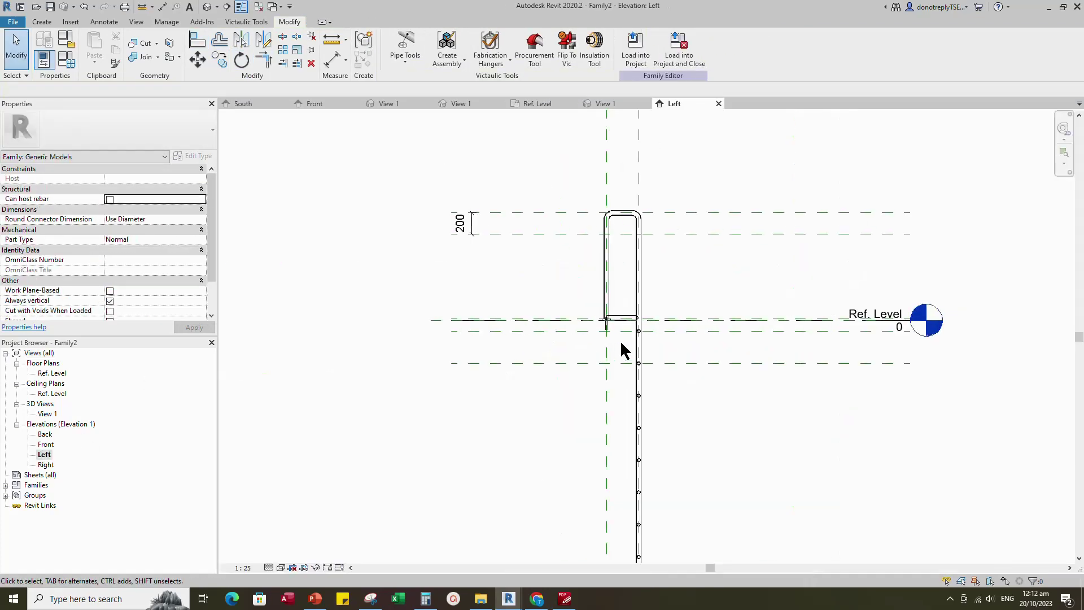
pyautogui.click(198, 44)
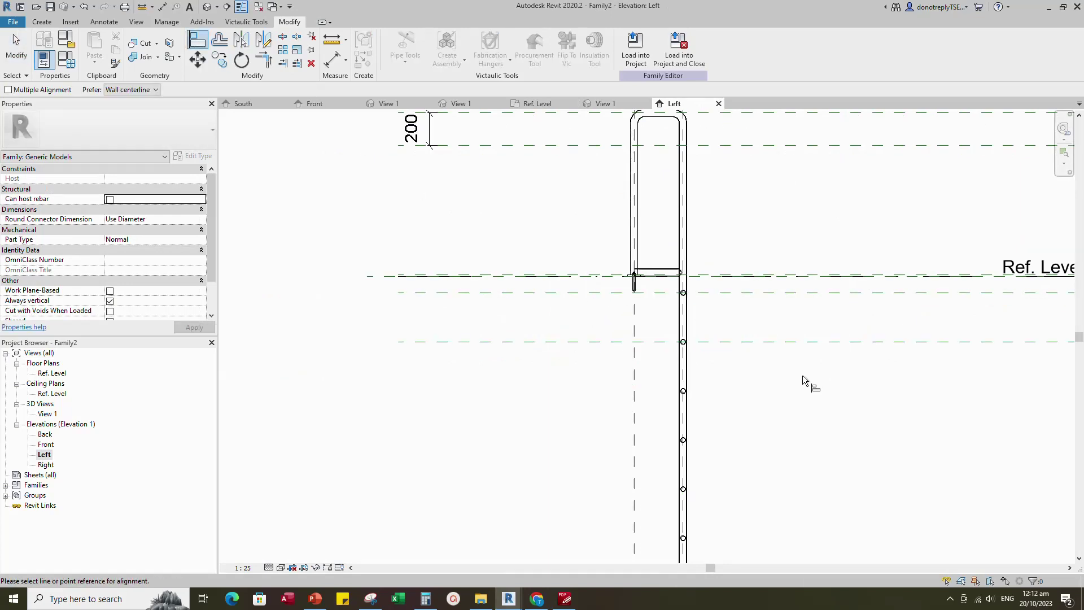
pyautogui.click(707, 342)
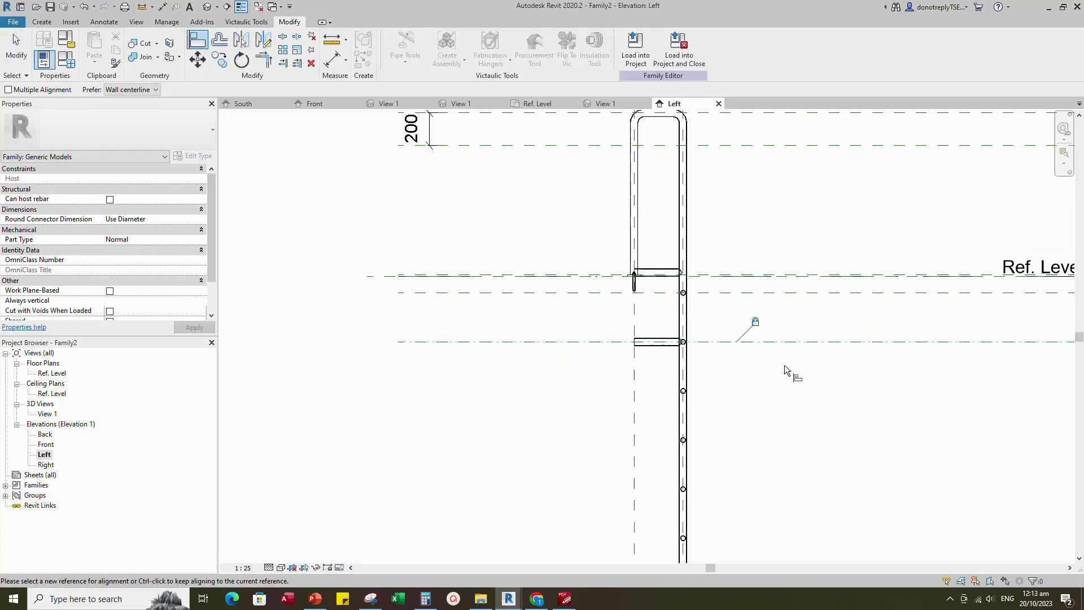
pyautogui.click(666, 274)
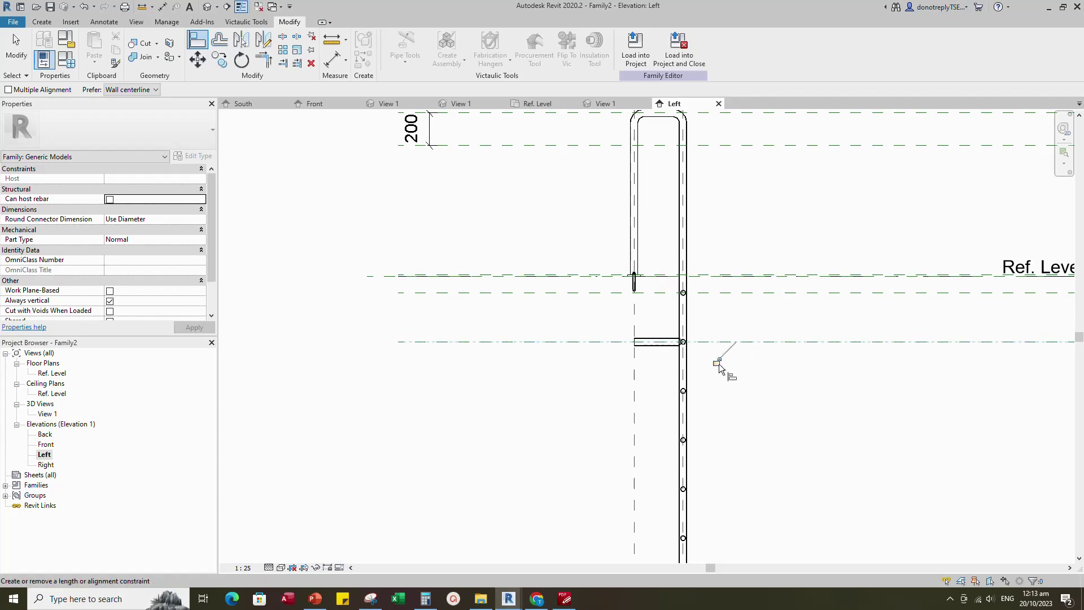
pyautogui.scroll(-3, 677, 315)
pyautogui.press('Escape')
# - Add a horizontal reference plane offset 1500 mm below the Ref. Level in the Left elevation
pyautogui.scroll(1, 703, 464)
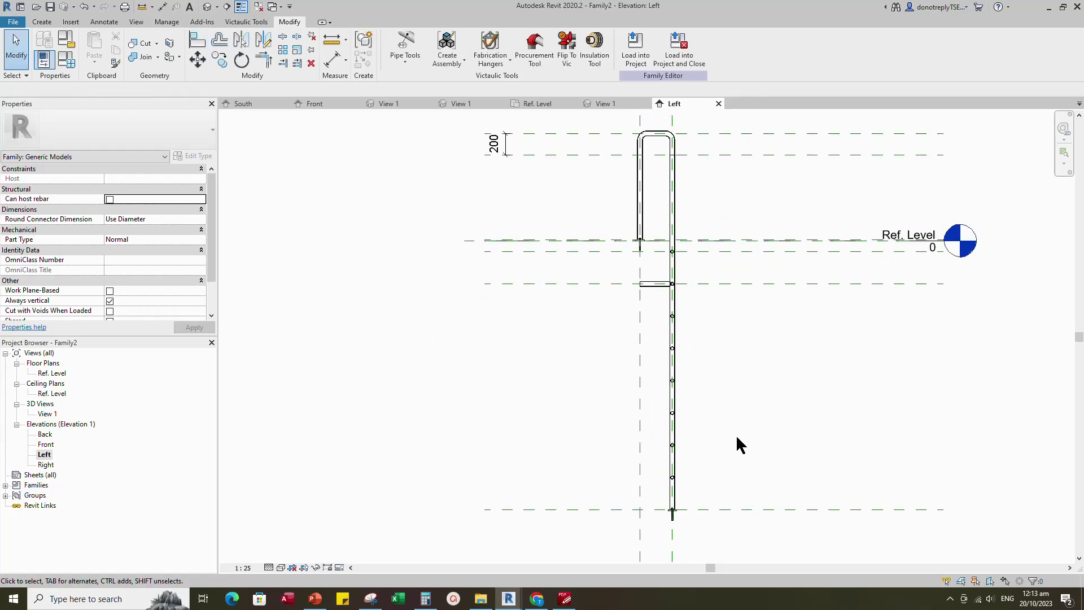
pyautogui.press('r')
pyautogui.press('p')
pyautogui.click(398, 38)
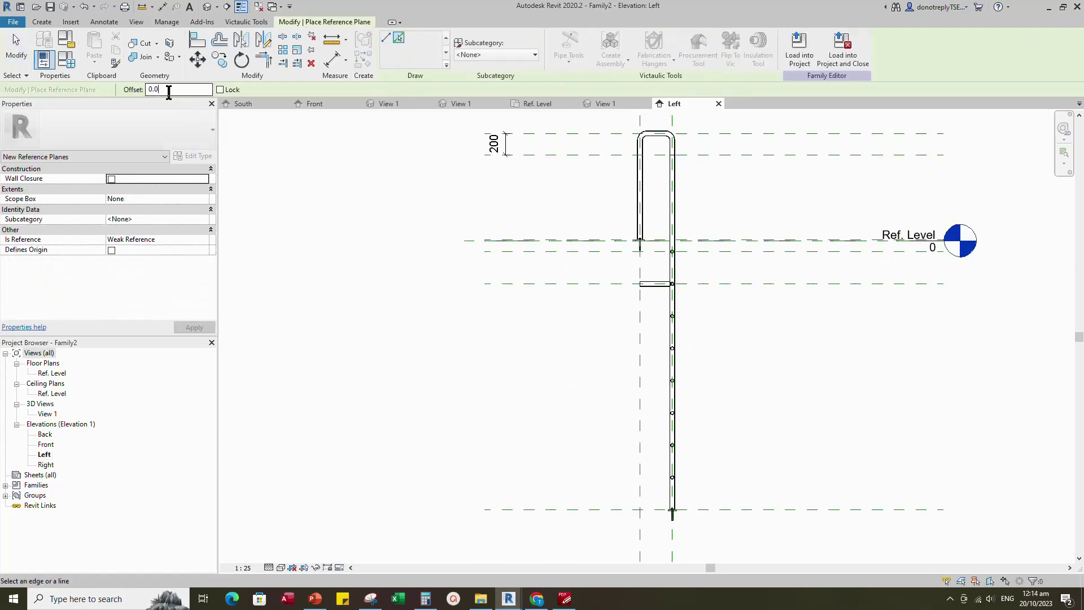
pyautogui.moveTo(169, 90); pyautogui.dragTo(127, 108)
pyautogui.write('1200')
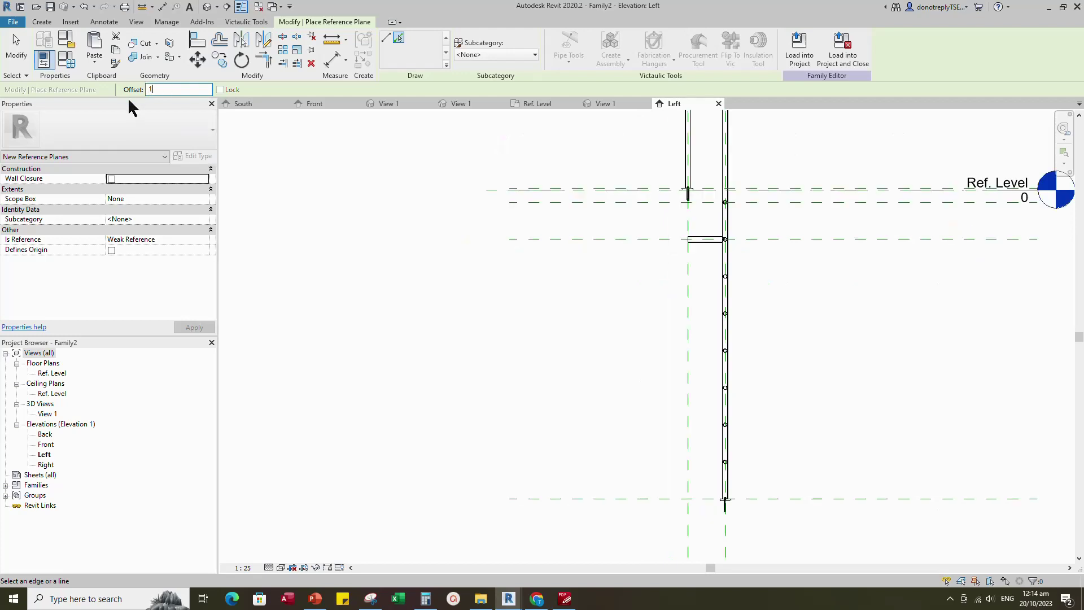
pyautogui.write('500')
pyautogui.click(497, 198)
# - Dimension the distance from the Ref. Level to the new lower reference plane
pyautogui.press('d')
pyautogui.press('i')
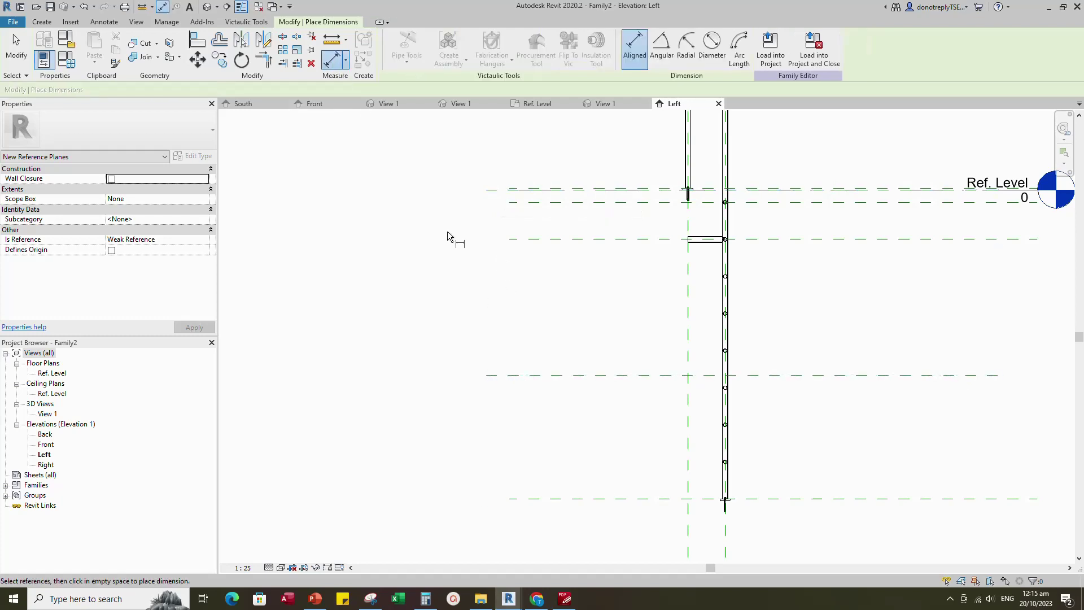
pyautogui.click(494, 190)
pyautogui.click(497, 375)
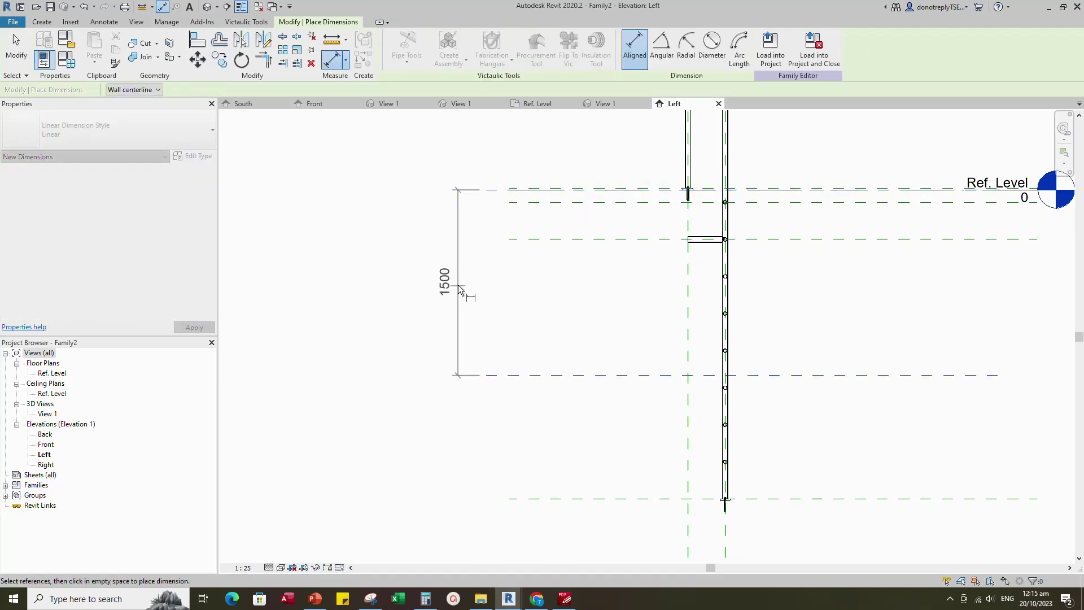
pyautogui.scroll(1, 453, 290)
pyautogui.click(469, 294)
pyautogui.press('Escape')
pyautogui.press('Escape')
# - Label the new vertical dimension with a new instance parameter named Stringer Bottom Support Height Offset
pyautogui.scroll(-2, 520, 351)
pyautogui.click(492, 338)
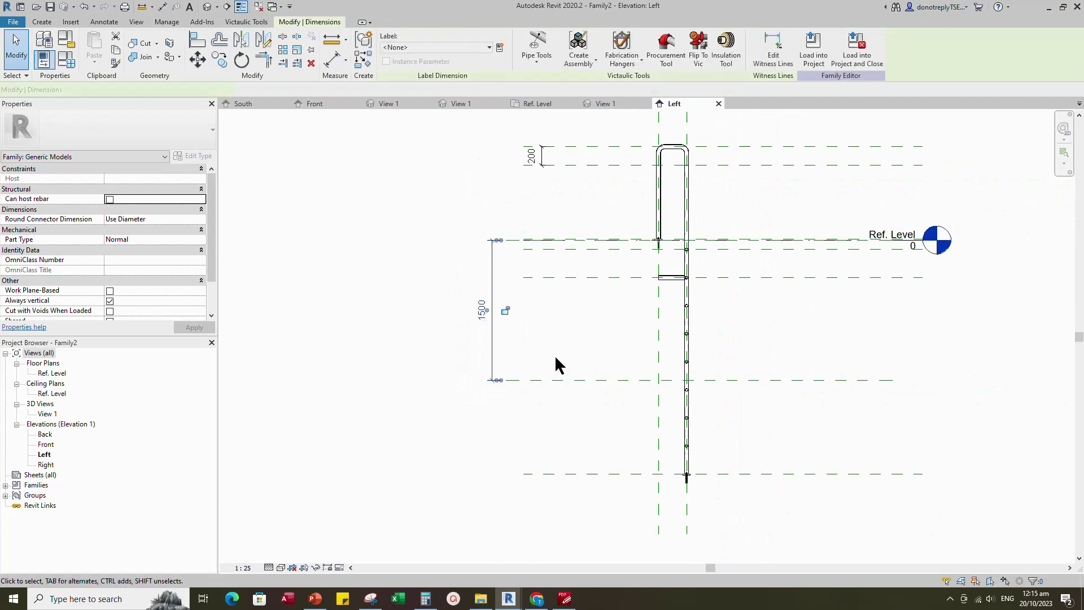
pyautogui.click(500, 49)
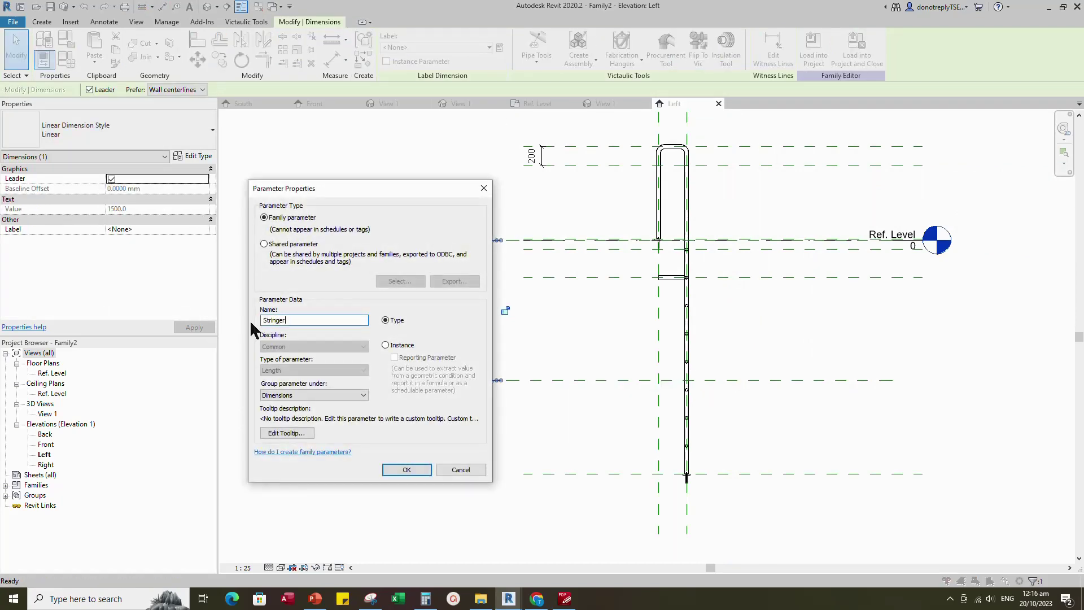
pyautogui.write('Stringer Bottom Support Height Offset')
pyautogui.click(385, 344)
pyautogui.click(407, 469)
# - Copy the selected Stringer Support straight down onto the new lower reference plane
pyautogui.scroll(2, 744, 354)
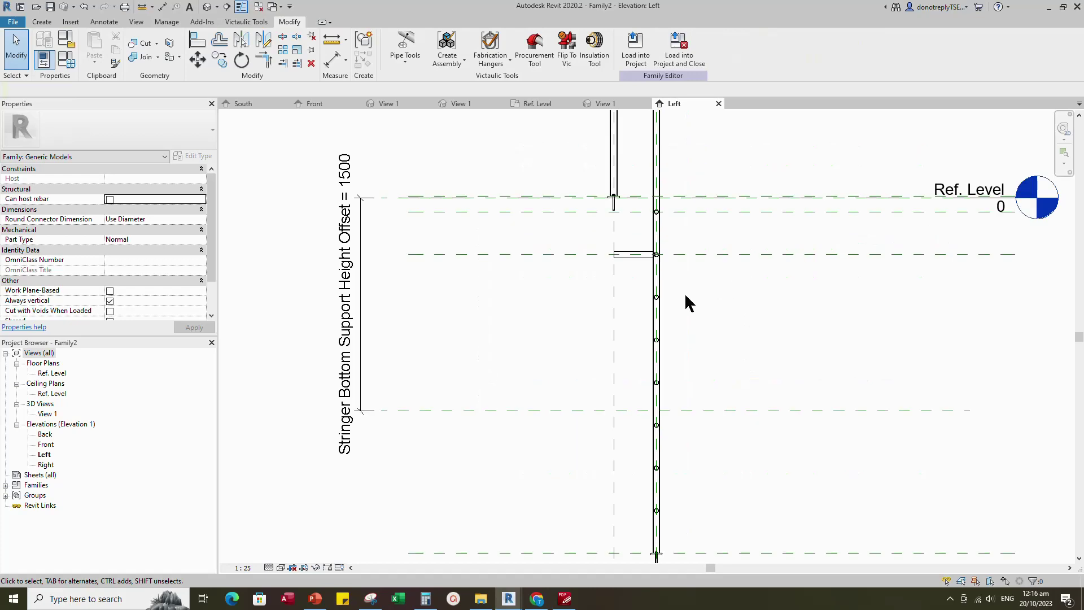
pyautogui.click(635, 258)
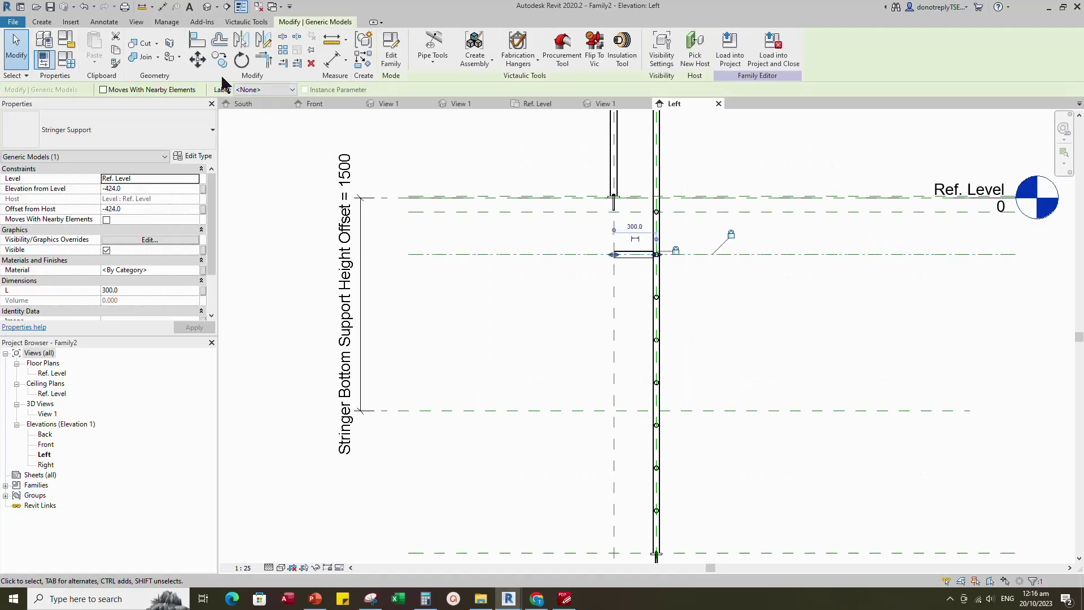
pyautogui.click(219, 59)
pyautogui.click(634, 253)
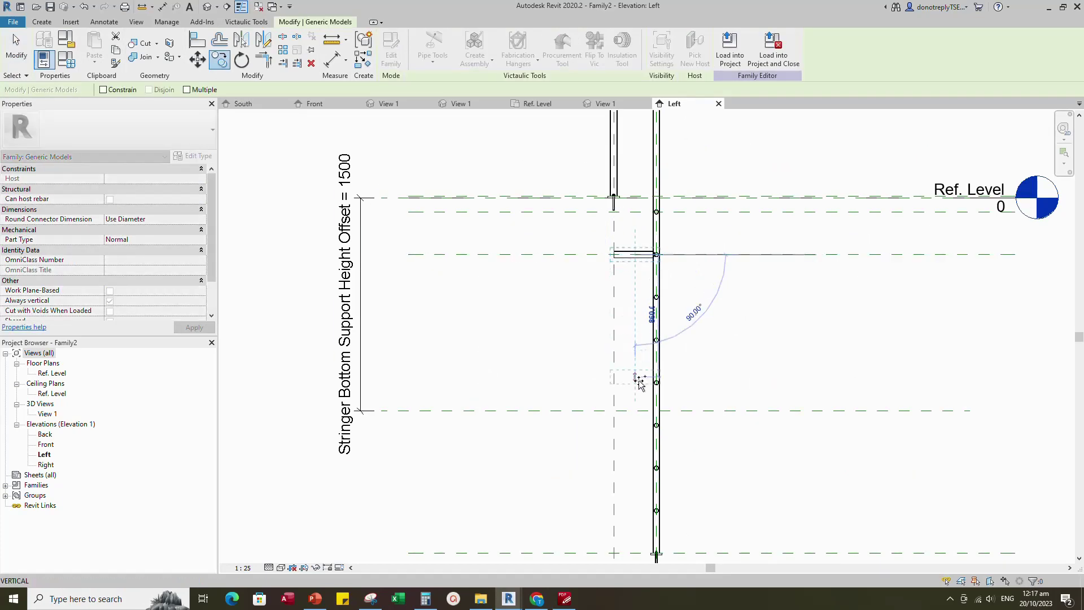
pyautogui.click(634, 411)
pyautogui.click(715, 434)
# - Align the copied lower support's notched end to the vertical reference plane through the ladder stringer
pyautogui.click(638, 416)
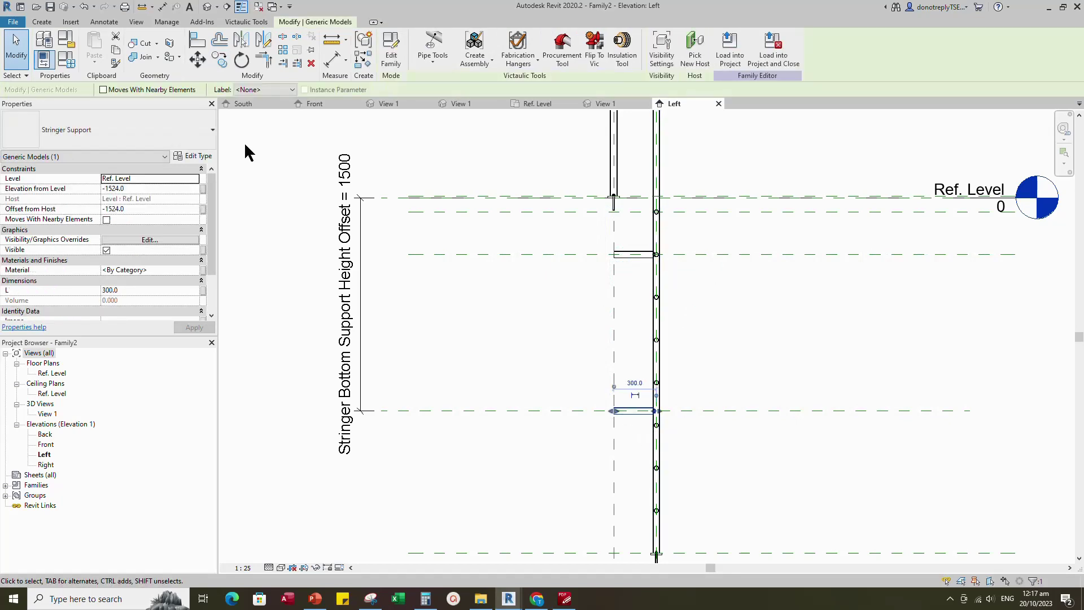
pyautogui.click(197, 42)
pyautogui.scroll(-3, 672, 381)
pyautogui.scroll(2, 661, 515)
pyautogui.click(627, 474)
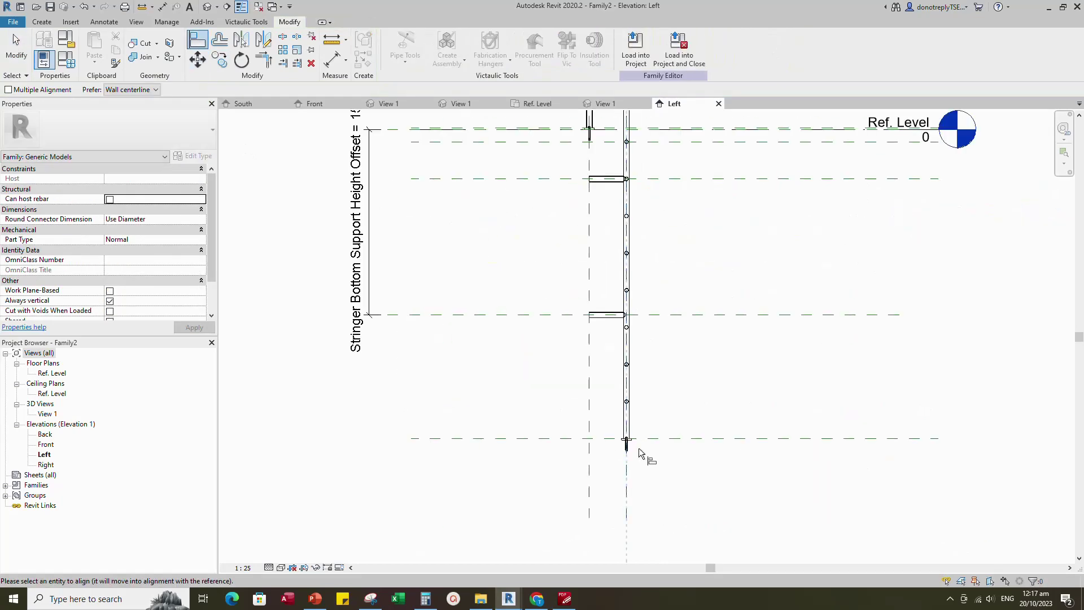
pyautogui.click(617, 315)
pyautogui.press('Escape')
pyautogui.press('Escape')
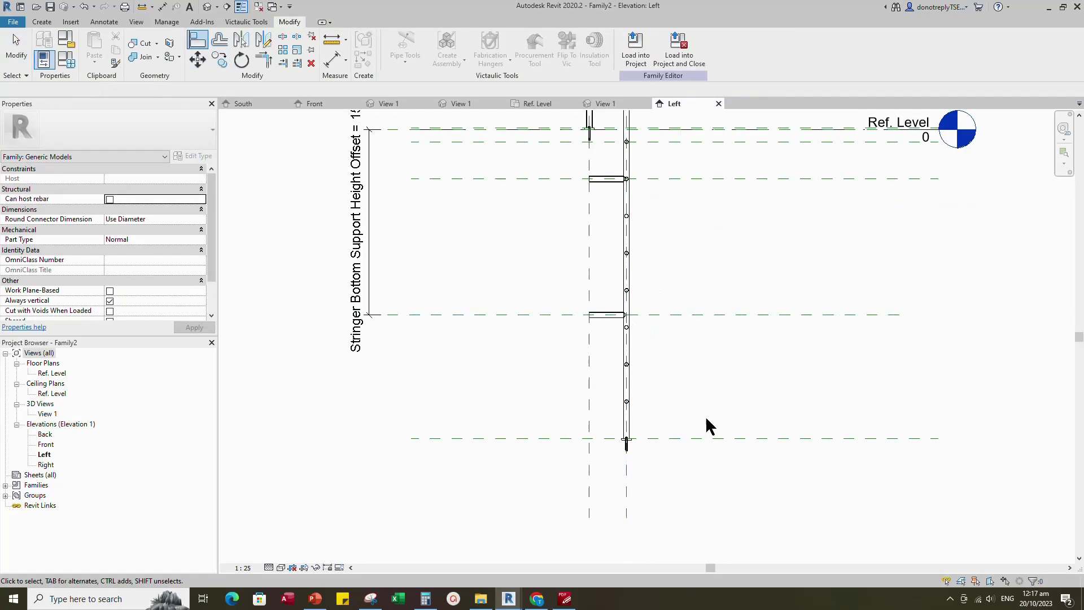
# - In the Front elevation, align the lower Stringer Support to the reference plane through its stringer and lock it
pyautogui.scroll(-1, 725, 390)
pyautogui.doubleClick(45, 445)
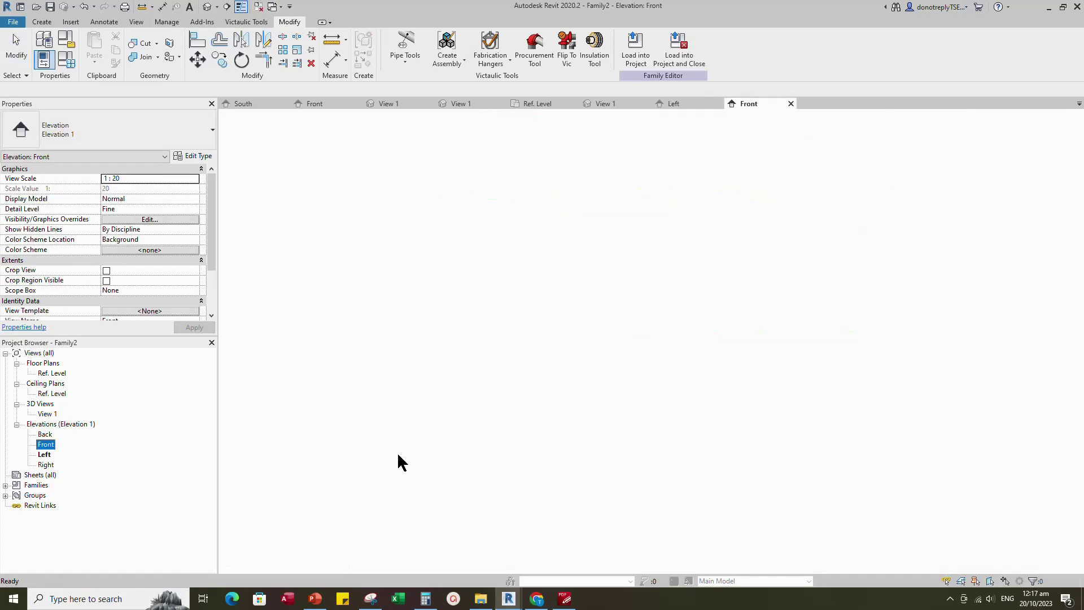
pyautogui.click(197, 45)
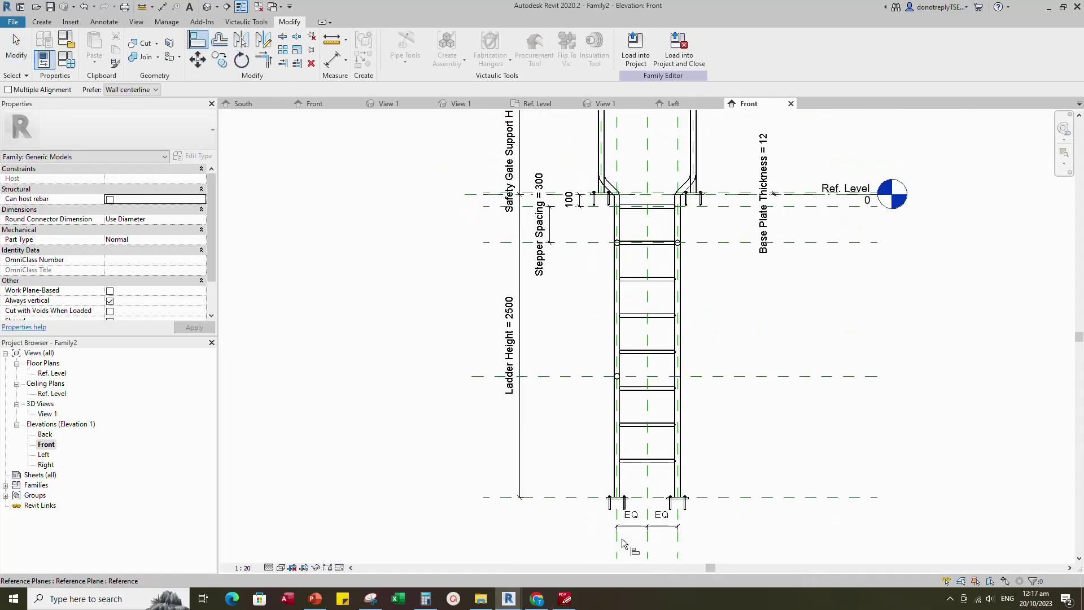
pyautogui.scroll(4, 617, 374)
pyautogui.scroll(-4, 594, 326)
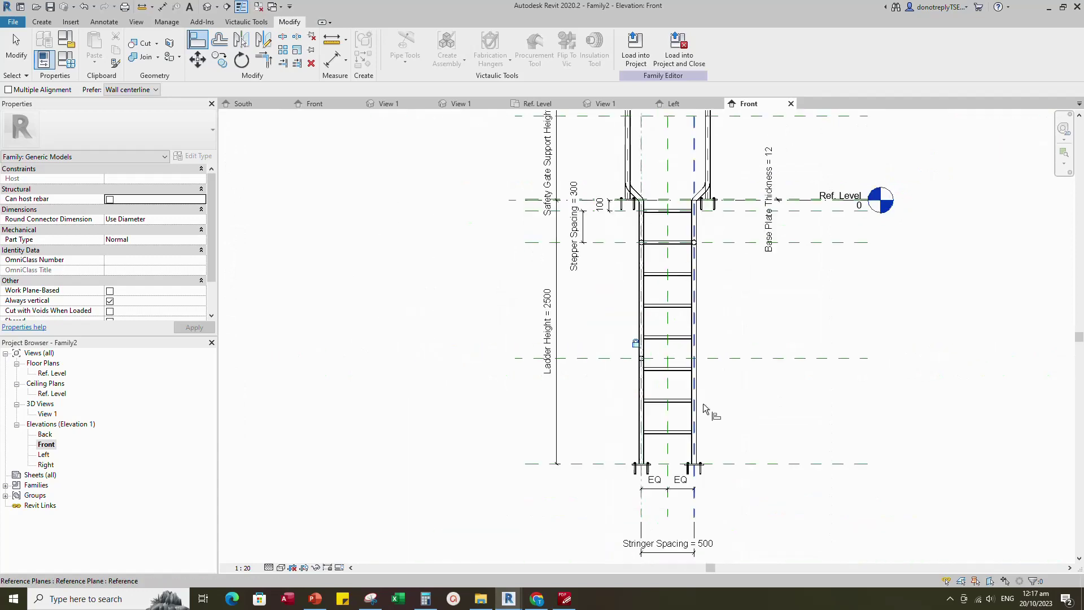
pyautogui.press('Escape')
# - Mirror a copy of the lower Stringer Support to the opposite stringer about the Center (Left/Right) reference plane
pyautogui.scroll(4, 632, 361)
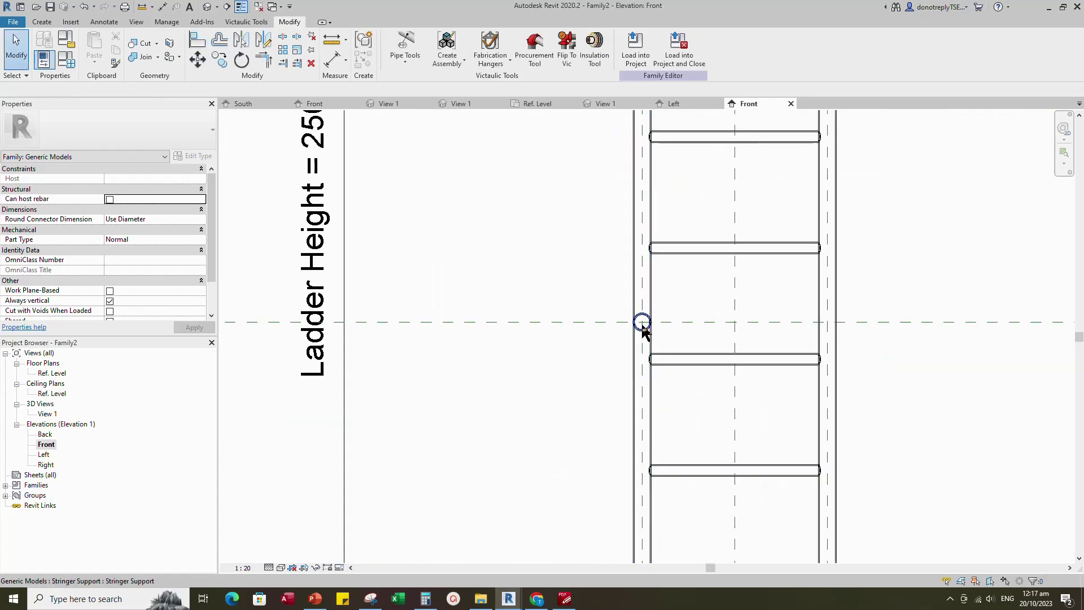
pyautogui.click(643, 326)
pyautogui.click(245, 41)
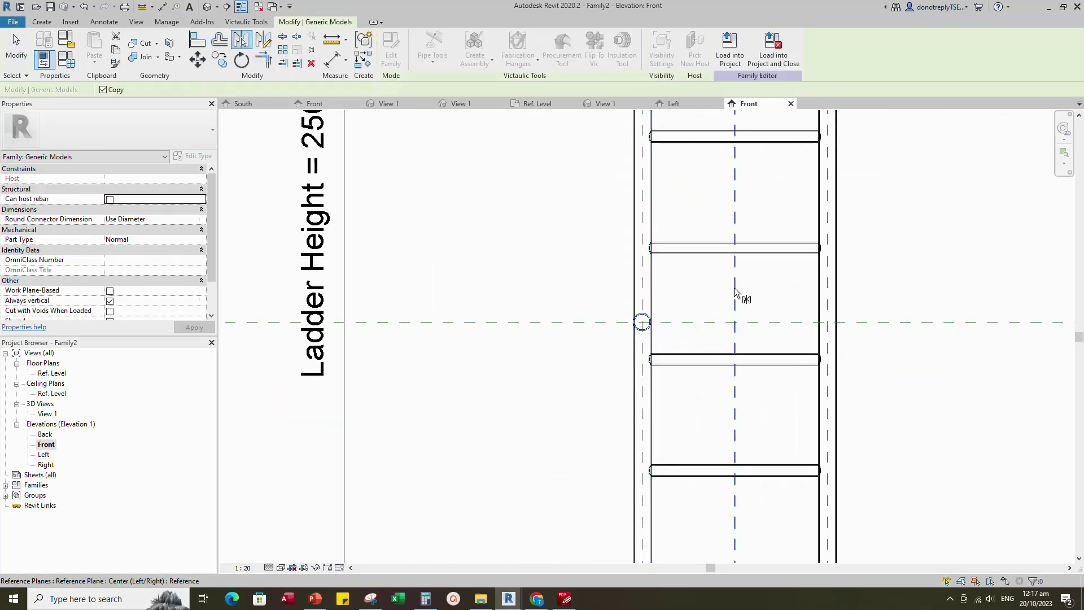
pyautogui.click(734, 294)
pyautogui.press('Escape')
# - Align the mirrored lower Stringer Support to the right stringer's vertical reference plane and lock the alignment
pyautogui.scroll(-4, 522, 247)
pyautogui.click(197, 41)
pyautogui.scroll(-1, 613, 238)
pyautogui.scroll(2, 687, 408)
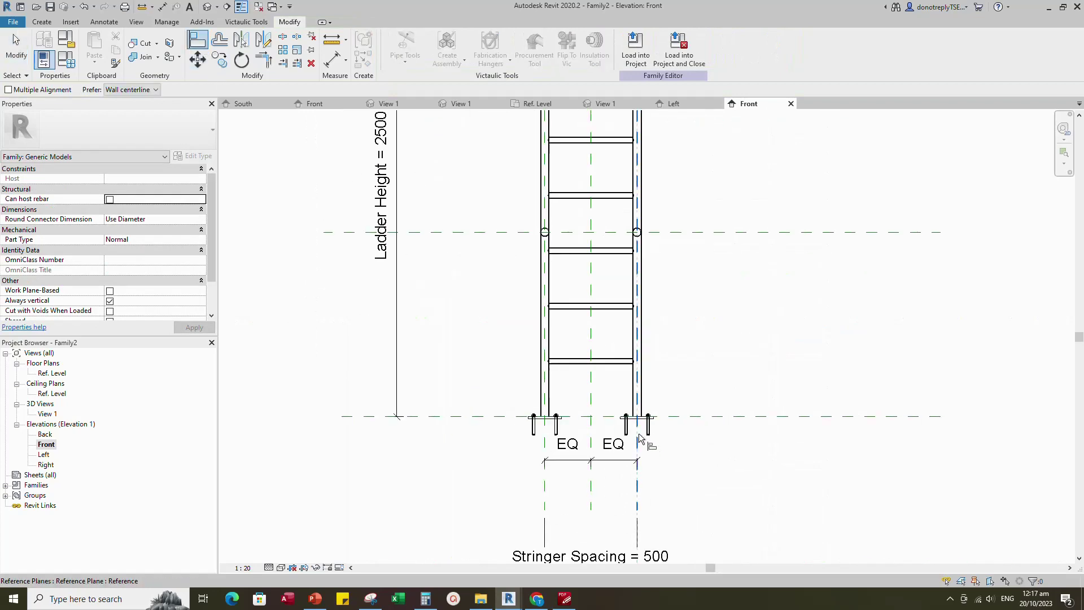
pyautogui.click(638, 439)
pyautogui.scroll(3, 637, 232)
pyautogui.click(637, 232)
pyautogui.click(619, 318)
pyautogui.scroll(-2, 617, 316)
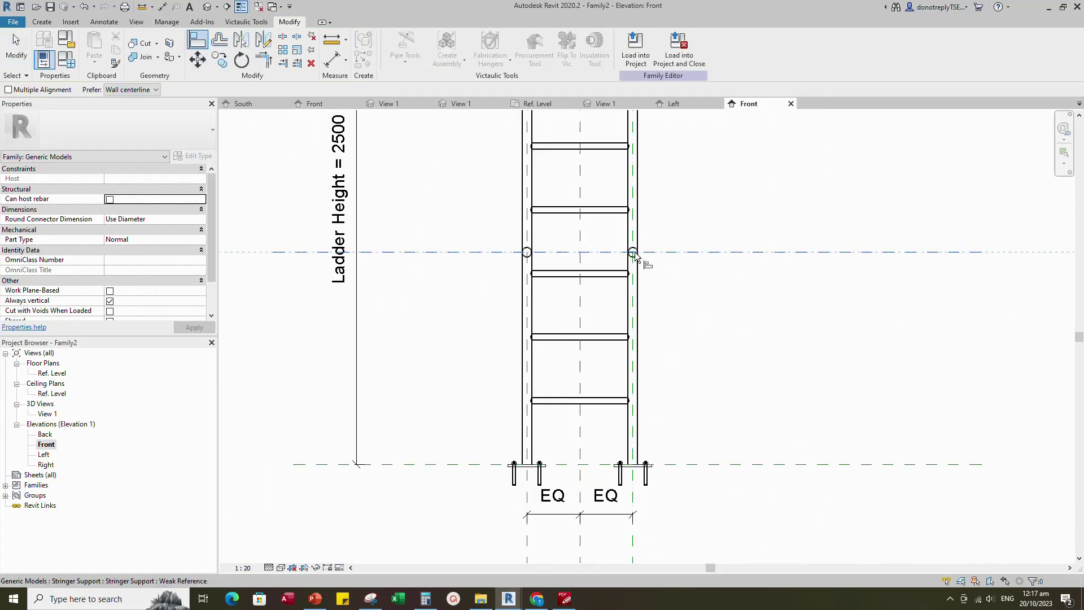
pyautogui.press('Escape')
pyautogui.press('Escape')
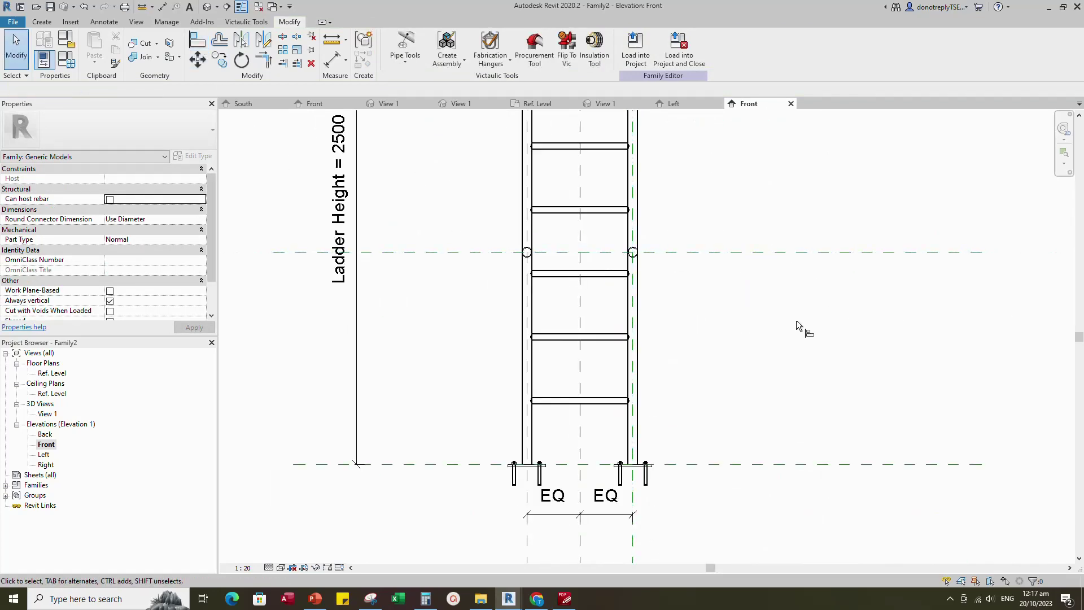
pyautogui.scroll(-4, 796, 320)
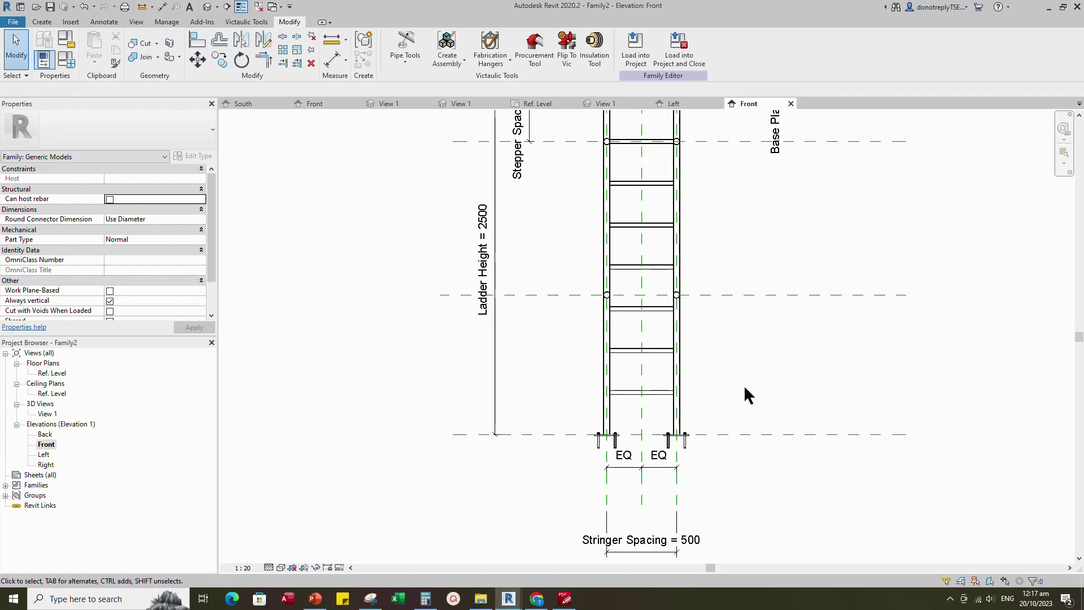
# - In the 3D view, associate a safety gate support base plate's Base Plate Material with a new type parameter named Material
pyautogui.doubleClick(48, 413)
pyautogui.keyDown('shift'); pyautogui.moveTo(721, 443); pyautogui.dragTo(644, 270, button='middle'); pyautogui.keyUp('shift')
pyautogui.click(646, 268)
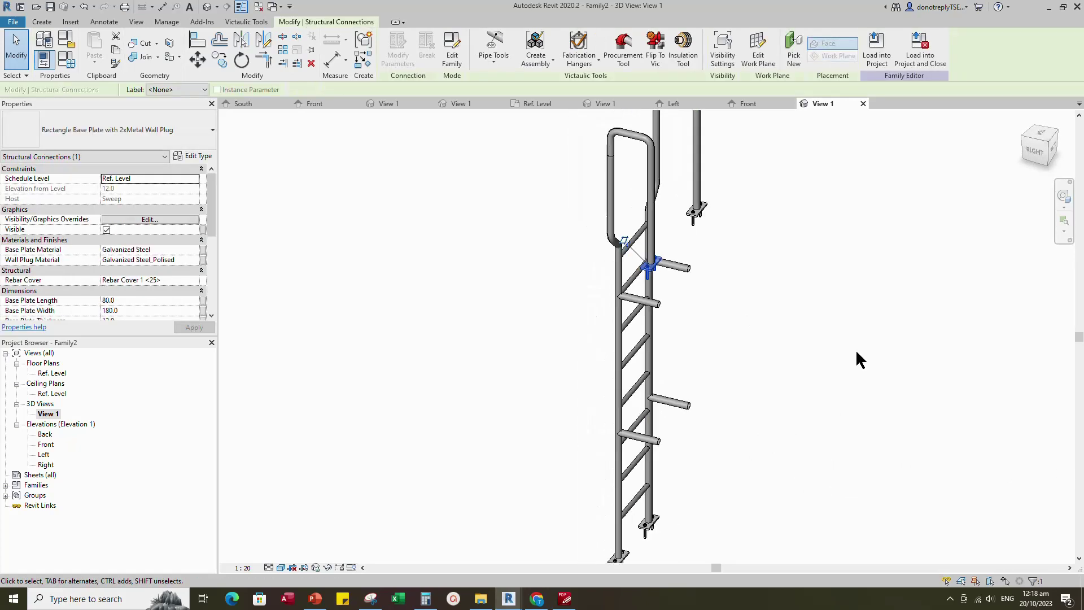
pyautogui.scroll(-1, 190, 299)
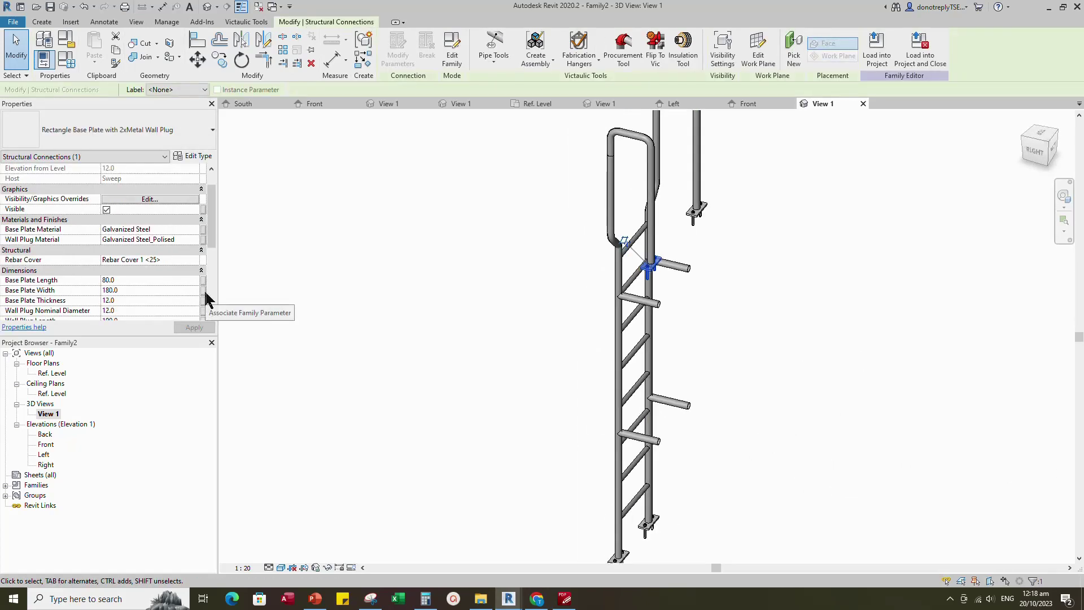
pyautogui.click(203, 229)
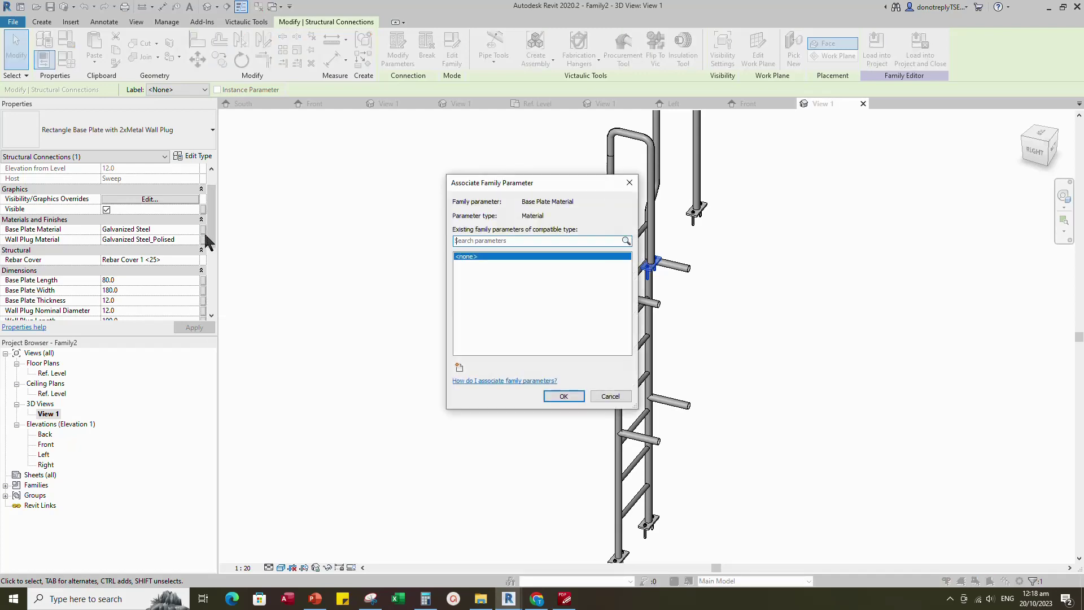
pyautogui.click(458, 368)
pyautogui.write('Material')
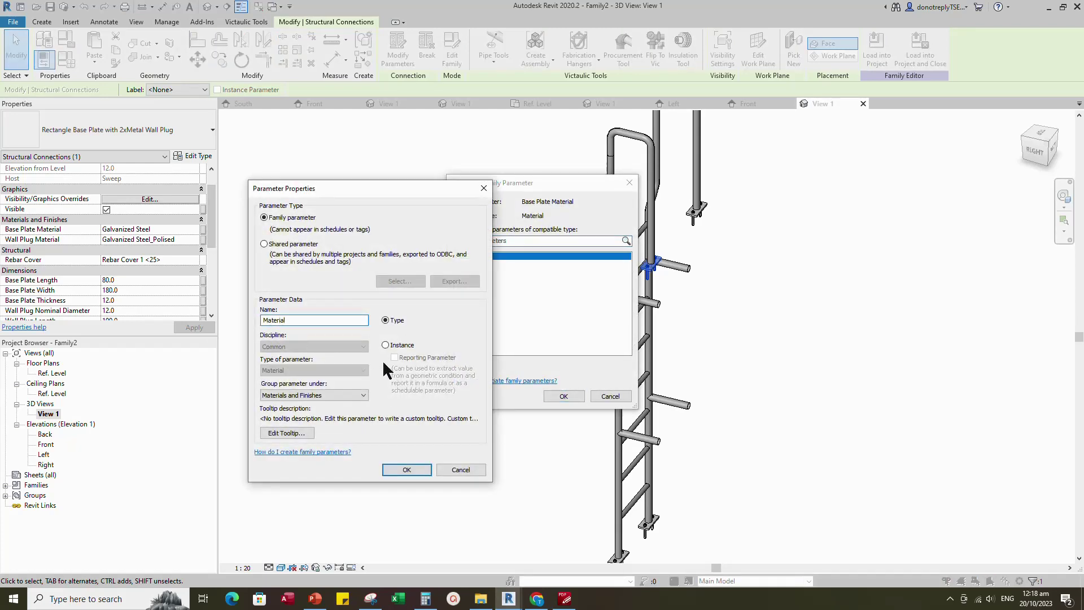
pyautogui.click(406, 469)
pyautogui.click(564, 396)
pyautogui.click(847, 375)
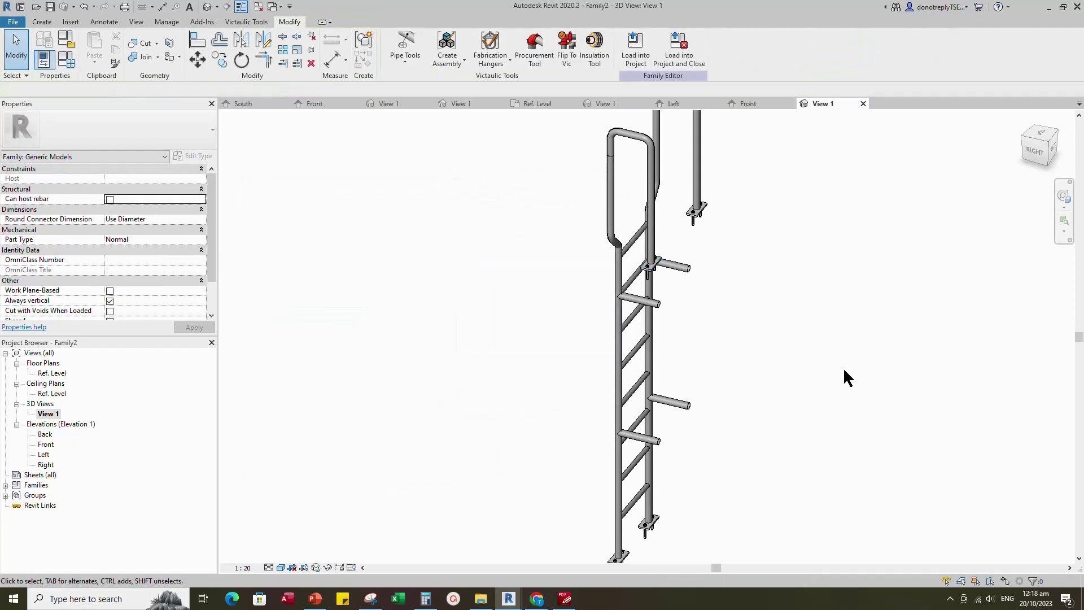
# - Select all four Stringer Supports and associate their L dimension with a new instance parameter named Stringer Support Length
pyautogui.keyDown('shift'); pyautogui.moveTo(844, 369); pyautogui.dragTo(779, 377, button='middle'); pyautogui.keyUp('shift')
pyautogui.click(698, 316)
pyautogui.keyDown('ctrl'); pyautogui.click(648, 296); pyautogui.keyUp('ctrl')
pyautogui.keyDown('ctrl'); pyautogui.click(638, 446); pyautogui.keyUp('ctrl')
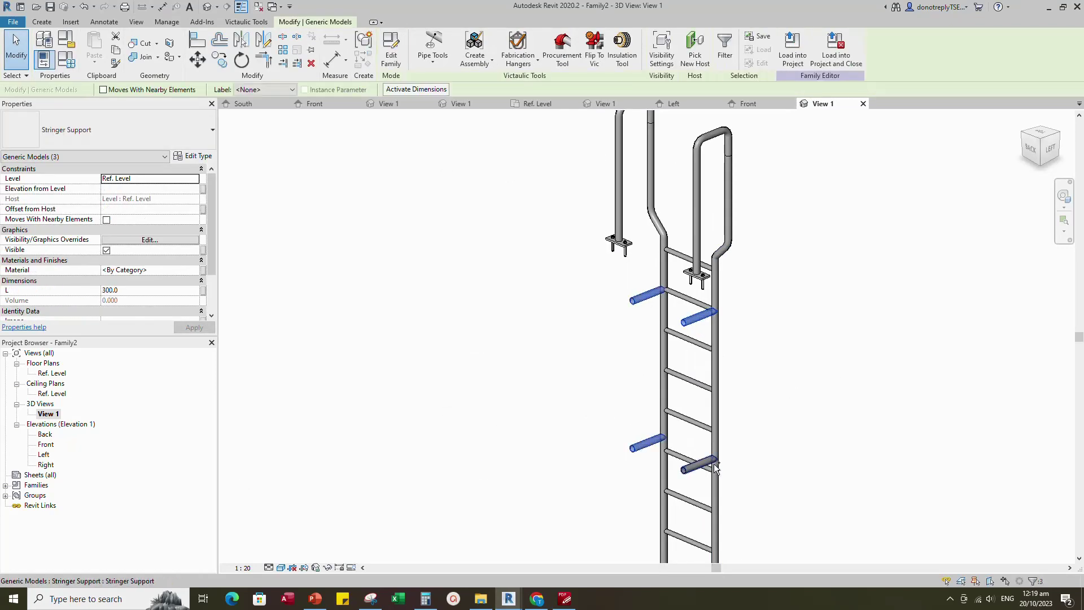
pyautogui.keyDown('ctrl'); pyautogui.click(700, 465); pyautogui.keyUp('ctrl')
pyautogui.scroll(-2, 504, 486)
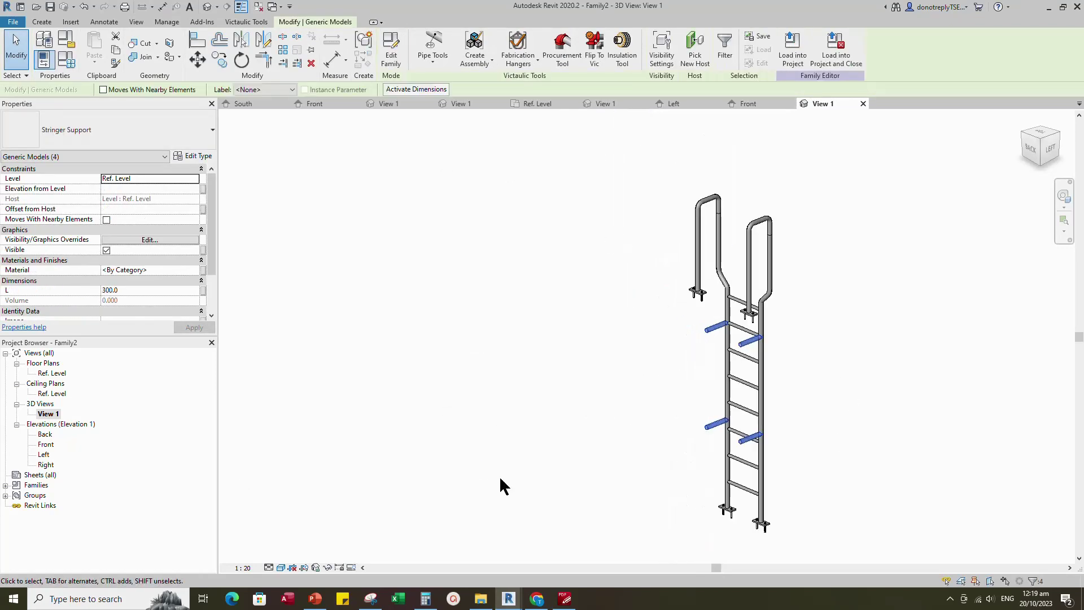
pyautogui.click(203, 290)
pyautogui.click(455, 365)
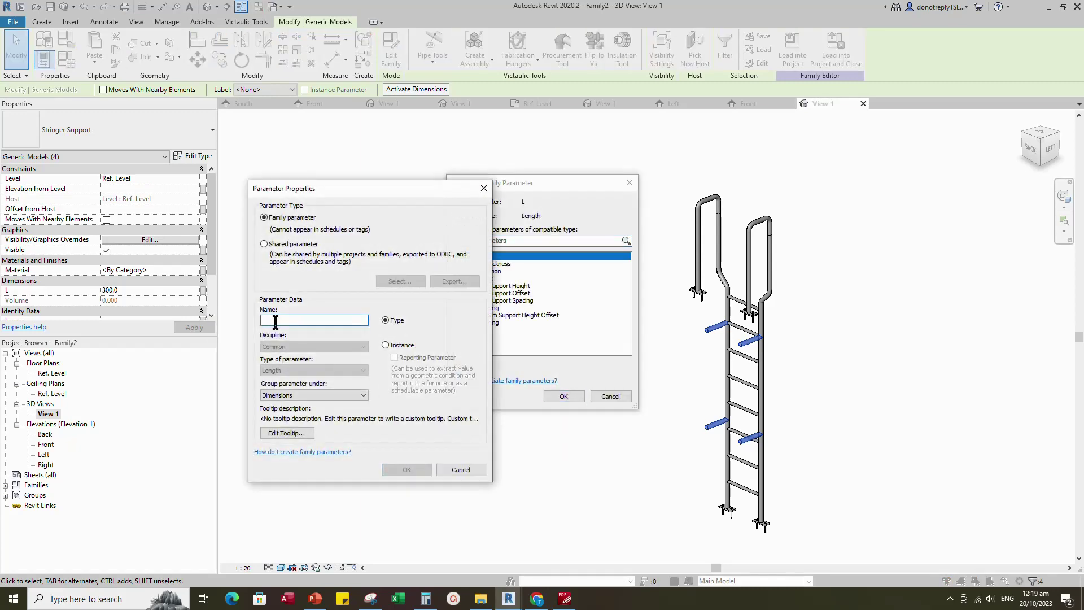
pyautogui.write('Stringer Support Length')
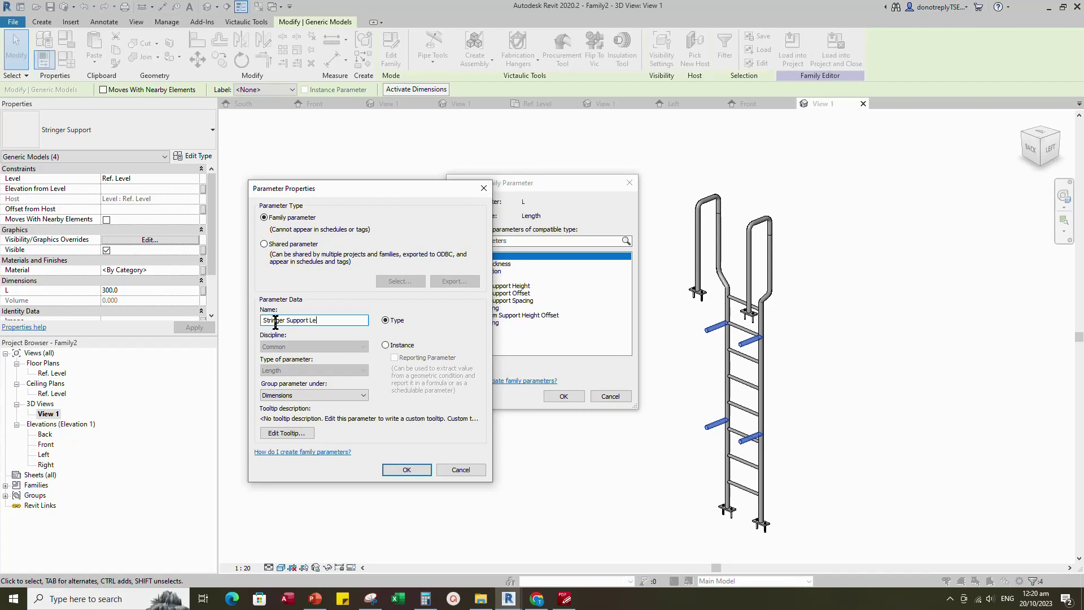
pyautogui.click(385, 344)
pyautogui.click(406, 469)
pyautogui.click(563, 396)
# - Create similar base plates from an existing Rectangle Base Plate with 2xMetal Wall Plug and place them on the upper supports' open ends
pyautogui.scroll(2, 859, 400)
pyautogui.keyDown('shift'); pyautogui.moveTo(859, 399); pyautogui.dragTo(881, 399, button='middle'); pyautogui.keyUp('shift')
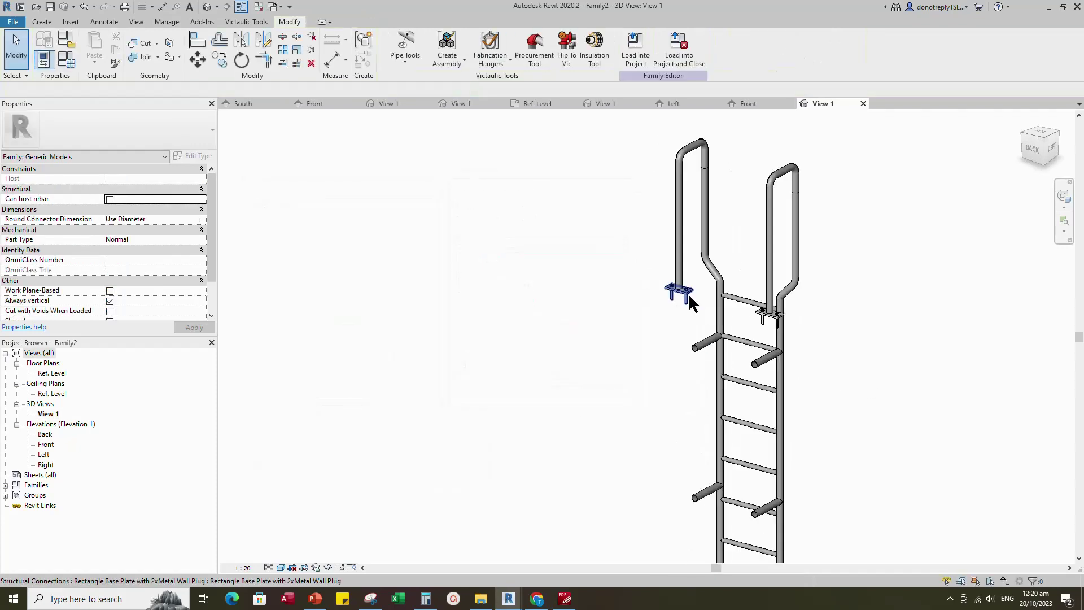
pyautogui.click(689, 293)
pyautogui.click(363, 59)
pyautogui.scroll(4, 703, 356)
pyautogui.scroll(5, 708, 349)
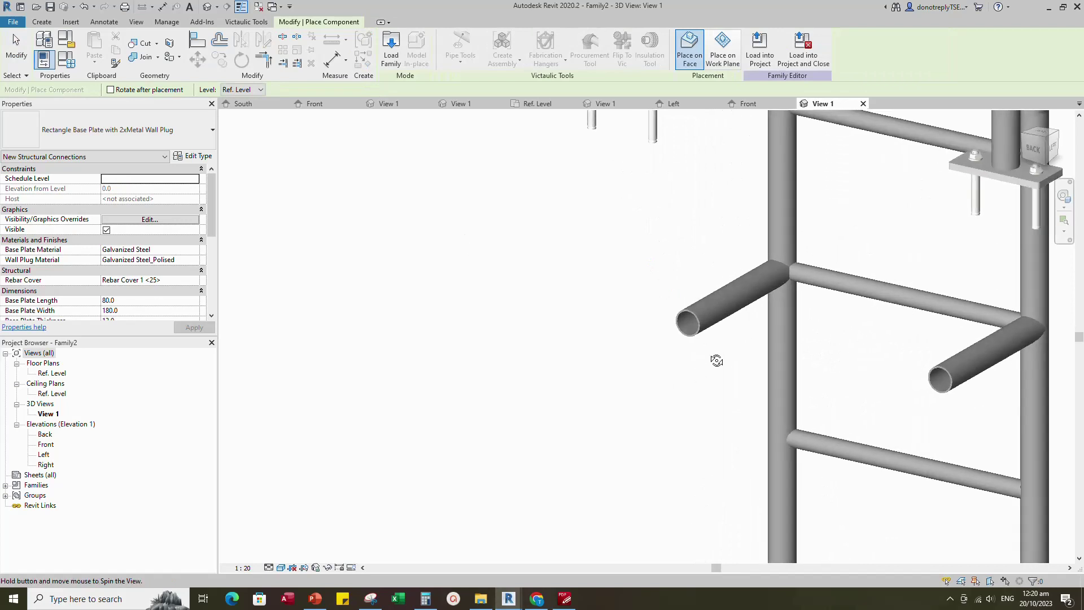
pyautogui.scroll(-3, 558, 313)
pyautogui.scroll(4, 754, 364)
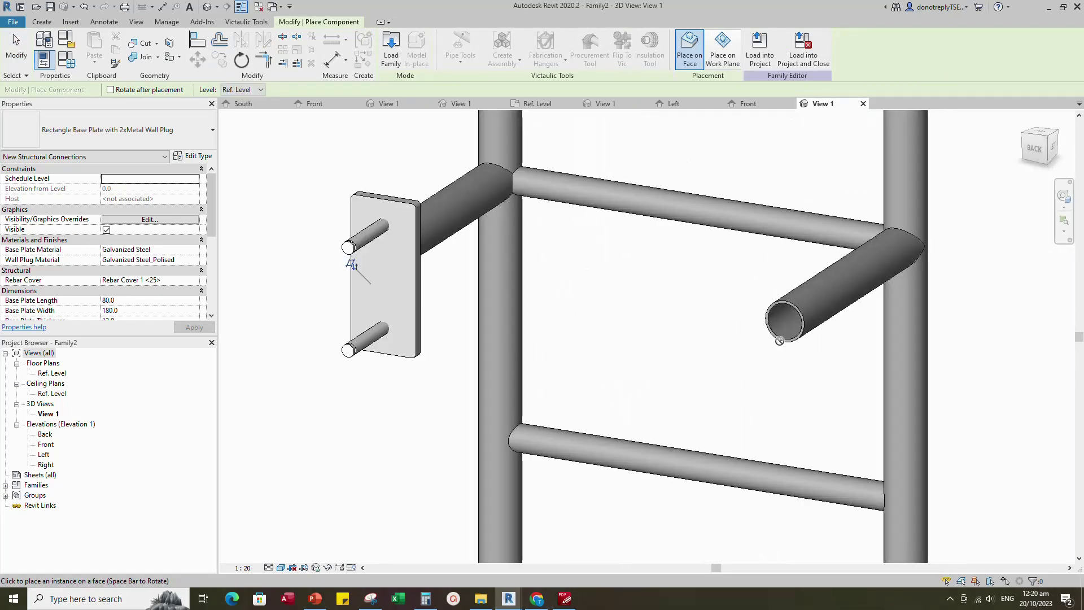
pyautogui.click(786, 324)
# - Place the same base plate on the open end faces of both lower Stringer Supports
pyautogui.scroll(-6, 680, 298)
pyautogui.moveTo(680, 297); pyautogui.dragTo(671, 151, button='middle')
pyautogui.scroll(2, 703, 480)
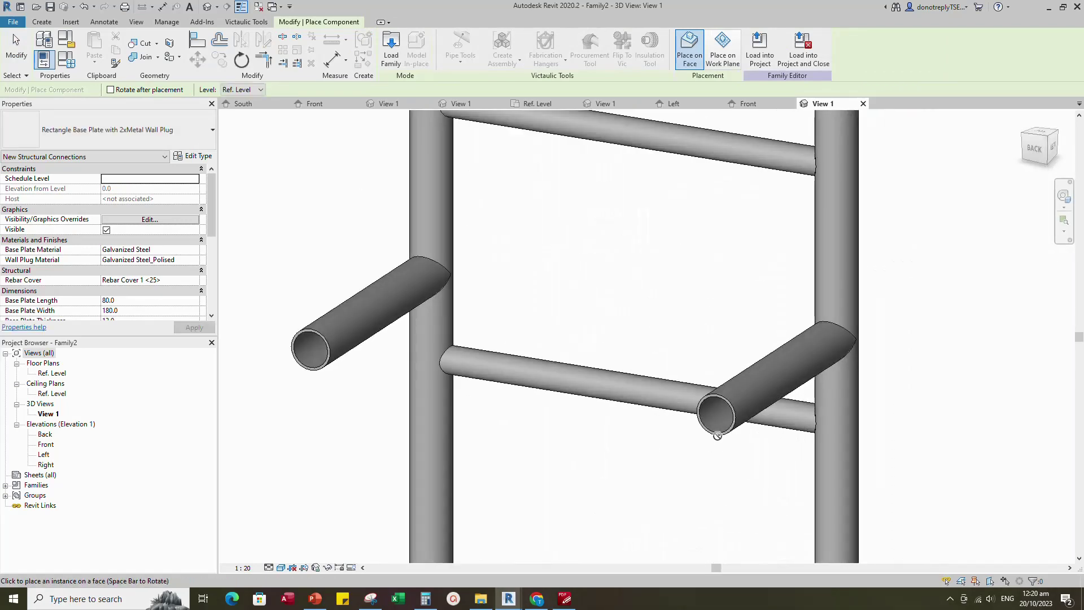
pyautogui.scroll(-2, 719, 434)
pyautogui.scroll(4, 546, 390)
pyautogui.click(546, 390)
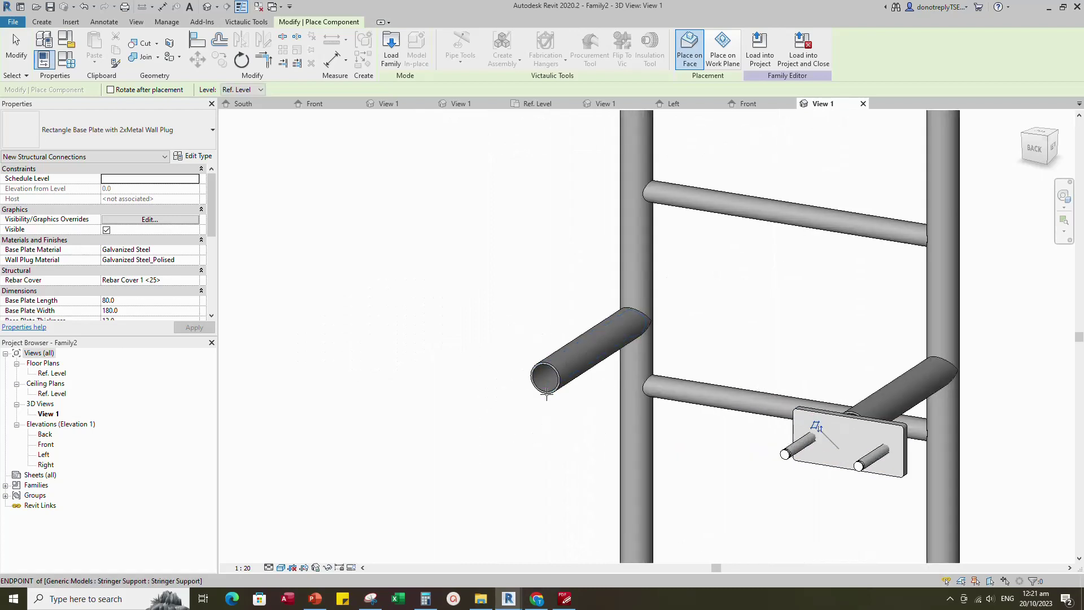
pyautogui.scroll(-6, 769, 432)
pyautogui.press('Escape')
pyautogui.scroll(-2, 766, 425)
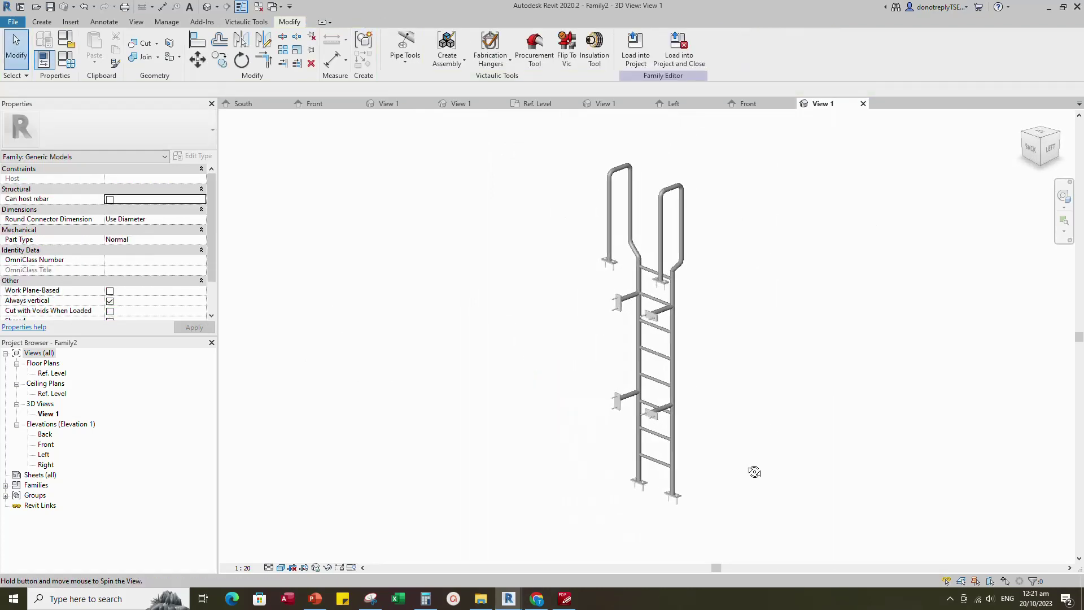
# - In the Front elevation, rotate the two upright base plates on the right-hand supports to horizontal
pyautogui.click(748, 104)
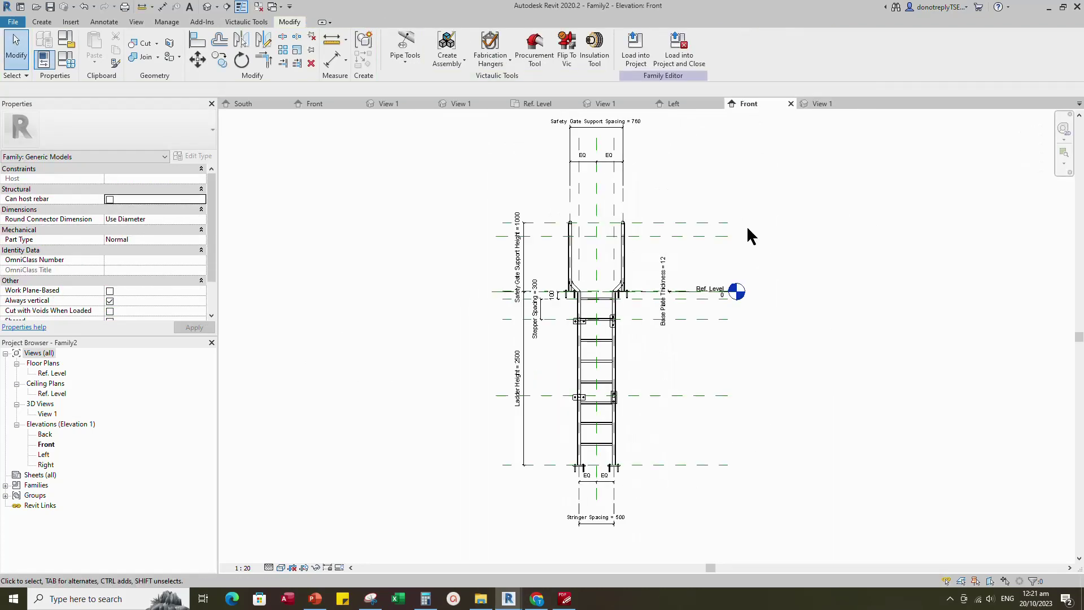
pyautogui.scroll(4, 625, 338)
pyautogui.click(469, 280)
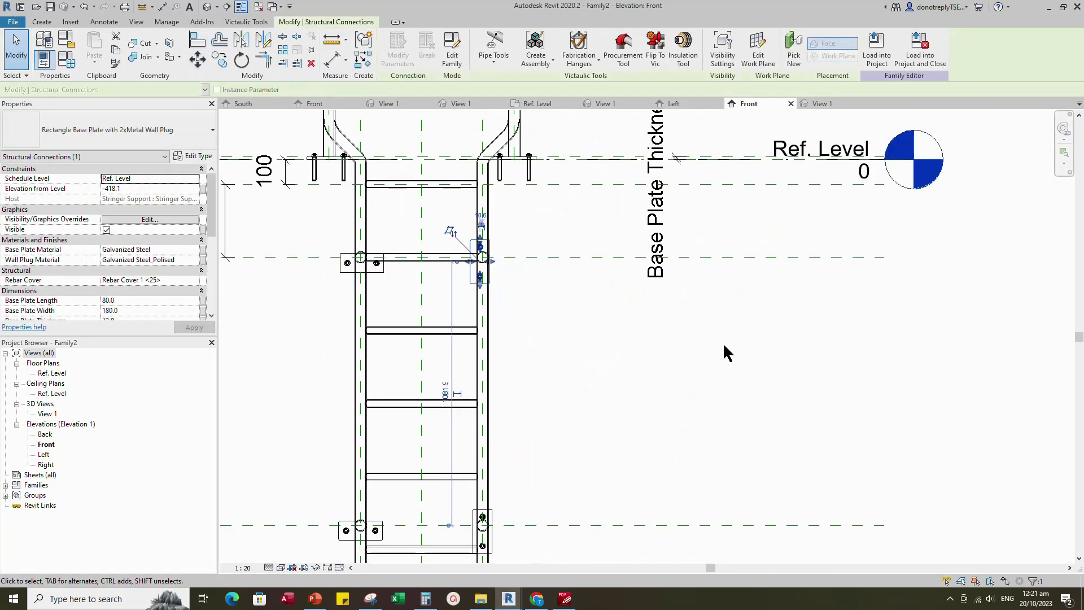
pyautogui.scroll(-1, 723, 342)
pyautogui.scroll(2, 589, 504)
pyautogui.click(558, 458)
pyautogui.press('space')
# - Align the four support base plates to the upper and lower horizontal support reference planes and lock them
pyautogui.click(198, 40)
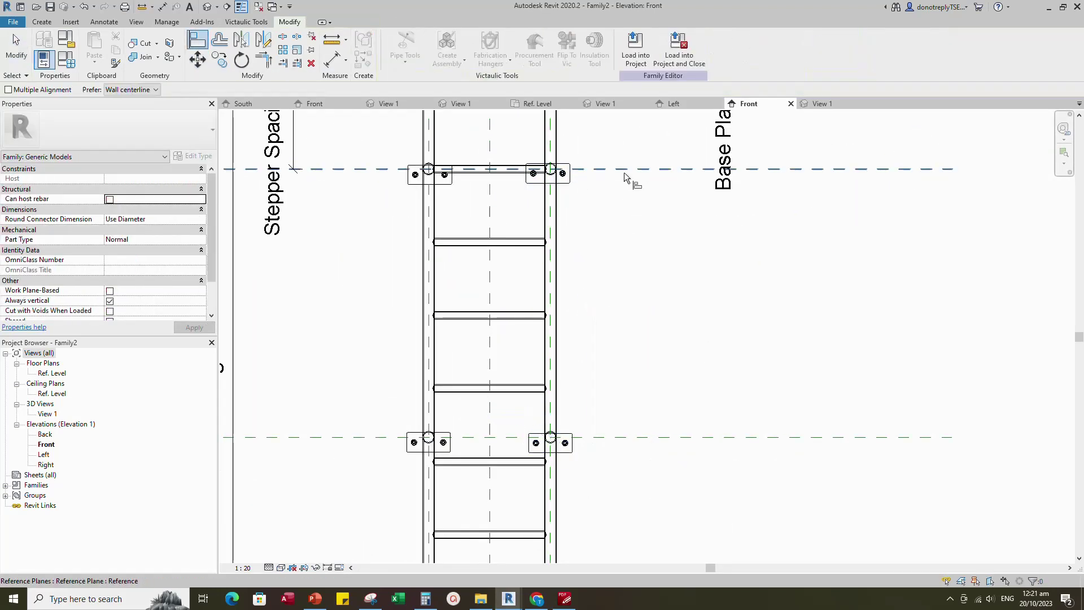
pyautogui.click(624, 169)
pyautogui.scroll(-2, 574, 191)
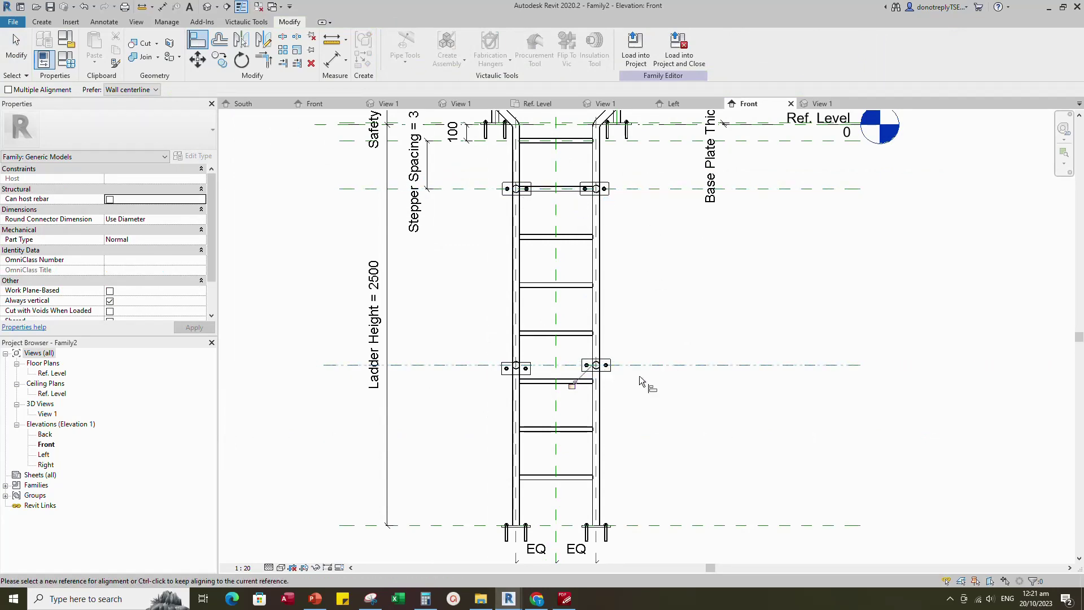
pyautogui.click(515, 375)
pyautogui.scroll(-2, 657, 388)
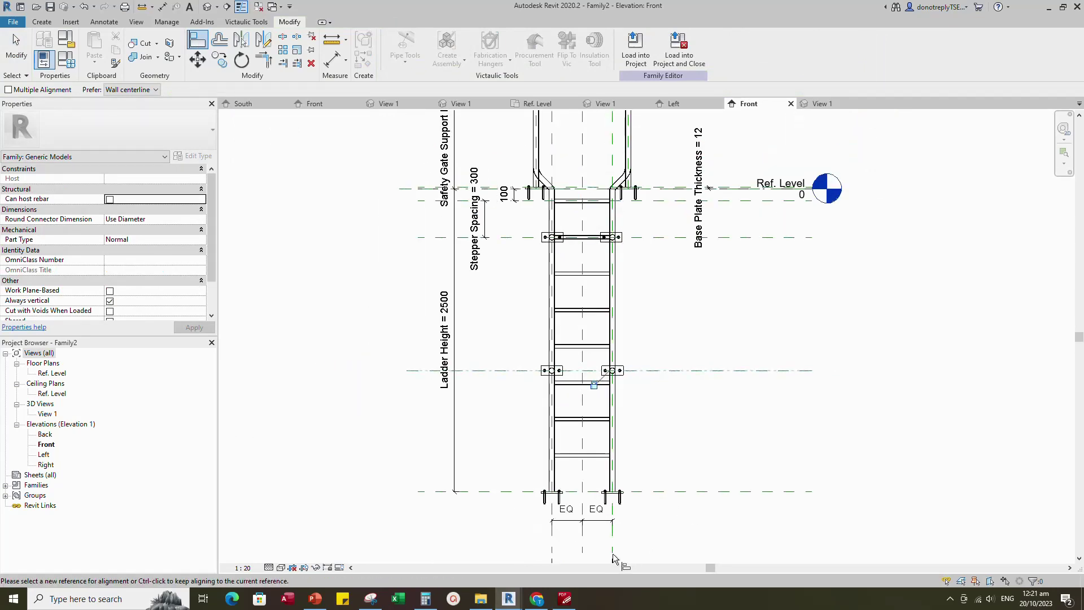
# - Align the right-hand support base plates to the right stringer's vertical reference plane and lock them
pyautogui.scroll(4, 622, 367)
pyautogui.scroll(-5, 634, 368)
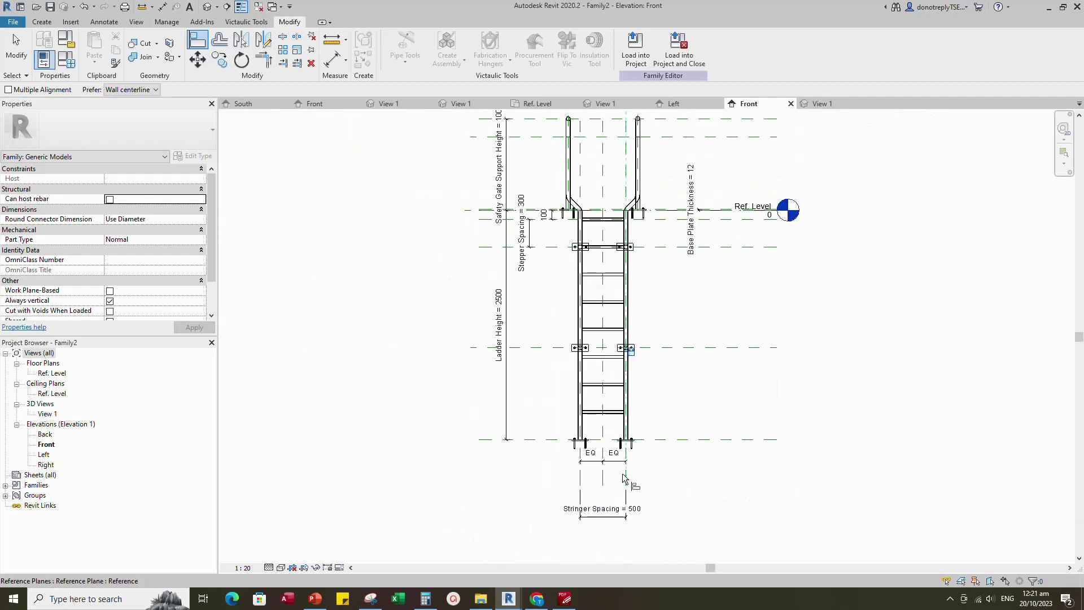
pyautogui.scroll(3, 625, 479)
pyautogui.scroll(-2, 607, 470)
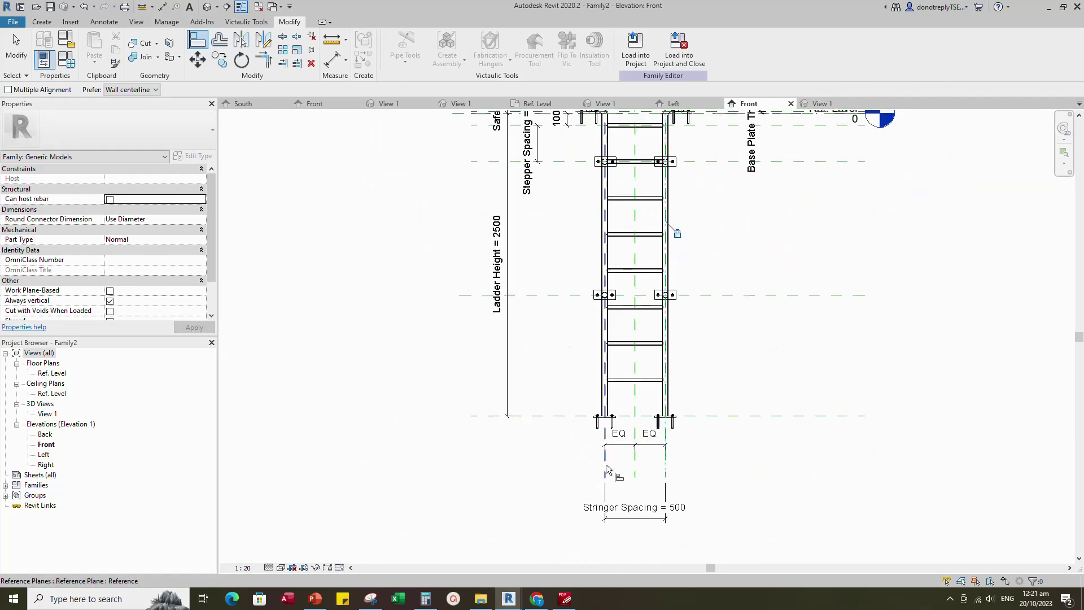
# - Align and lock the left-hand support base plates to the left stringer's vertical reference plane, and return to the 3D view
pyautogui.click(605, 467)
pyautogui.scroll(8, 613, 295)
pyautogui.click(588, 302)
pyautogui.click(603, 351)
pyautogui.scroll(-9, 607, 339)
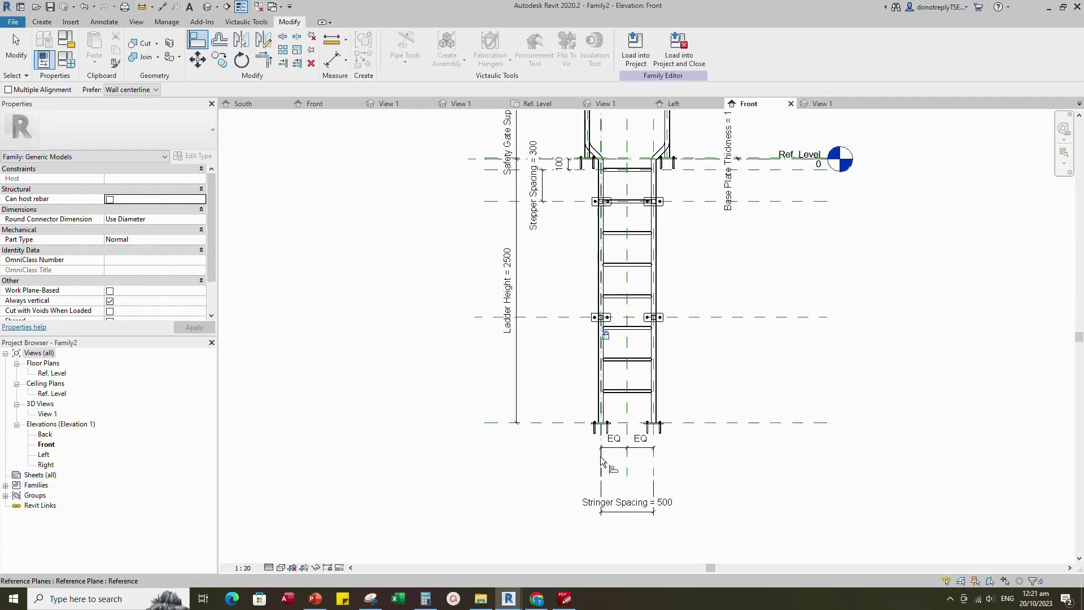
pyautogui.scroll(4, 604, 201)
pyautogui.scroll(-3, 750, 319)
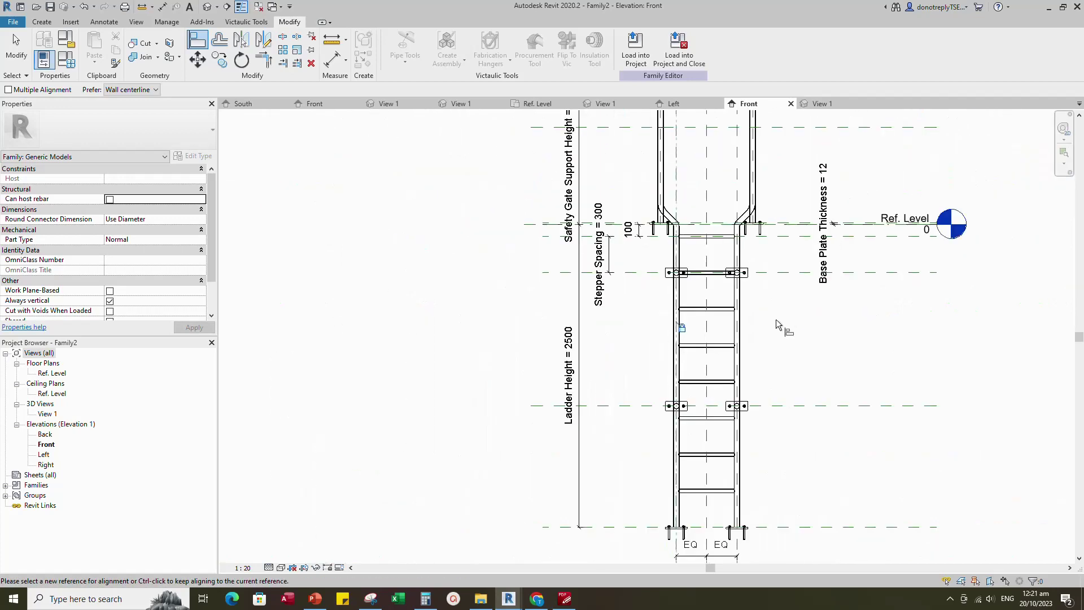
pyautogui.press('Escape')
pyautogui.scroll(-2, 776, 320)
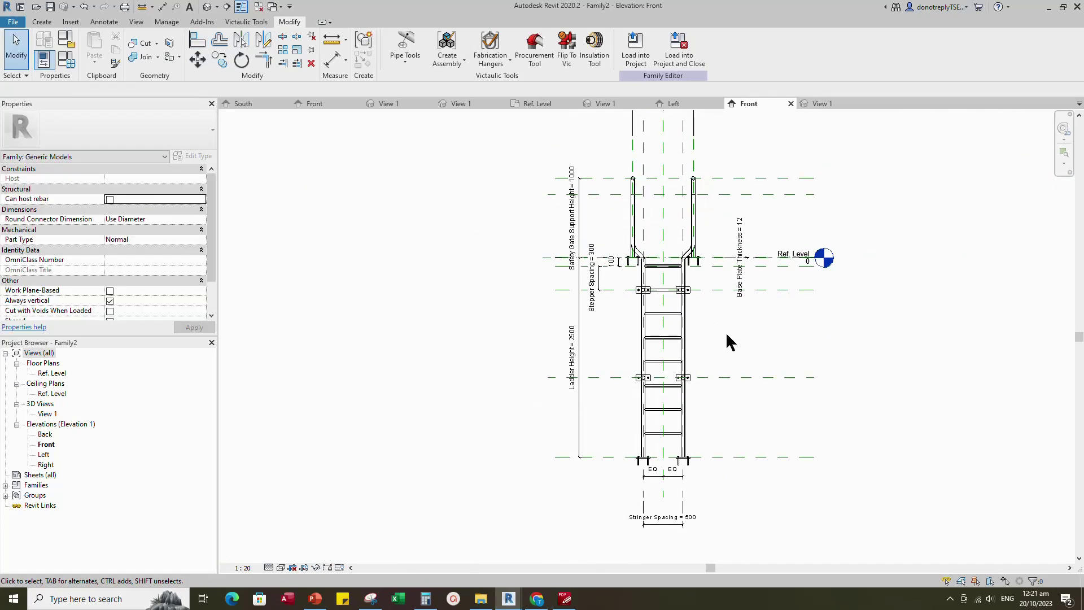
pyautogui.click(830, 104)
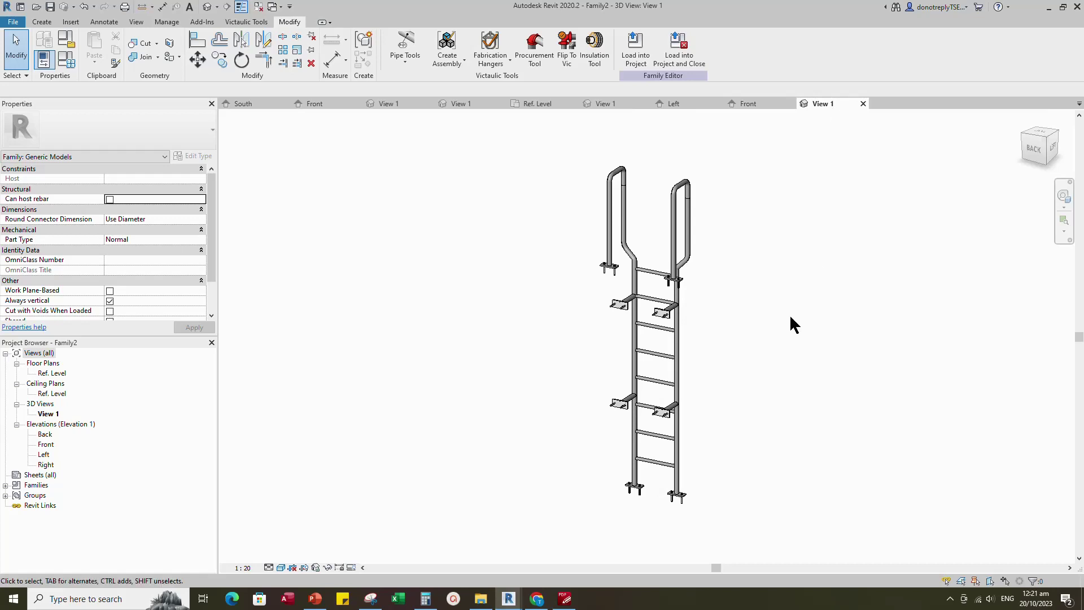
# - Associate the thickness of the two safety gate support base plates and four stringer support base plates with the Base Plate Thickness parameter
pyautogui.keyDown('shift'); pyautogui.moveTo(788, 322); pyautogui.dragTo(733, 380, button='middle'); pyautogui.keyUp('shift')
pyautogui.scroll(5, 610, 294)
pyautogui.click(646, 275)
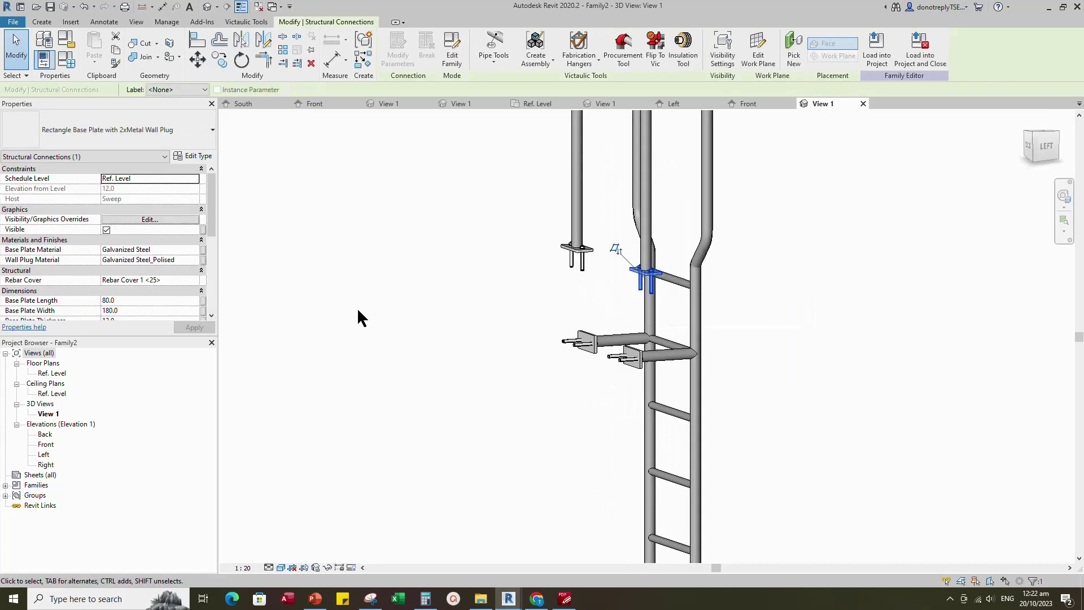
pyautogui.keyDown('ctrl'); pyautogui.click(571, 262); pyautogui.keyUp('ctrl')
pyautogui.keyDown('ctrl'); pyautogui.click(572, 345); pyautogui.keyUp('ctrl')
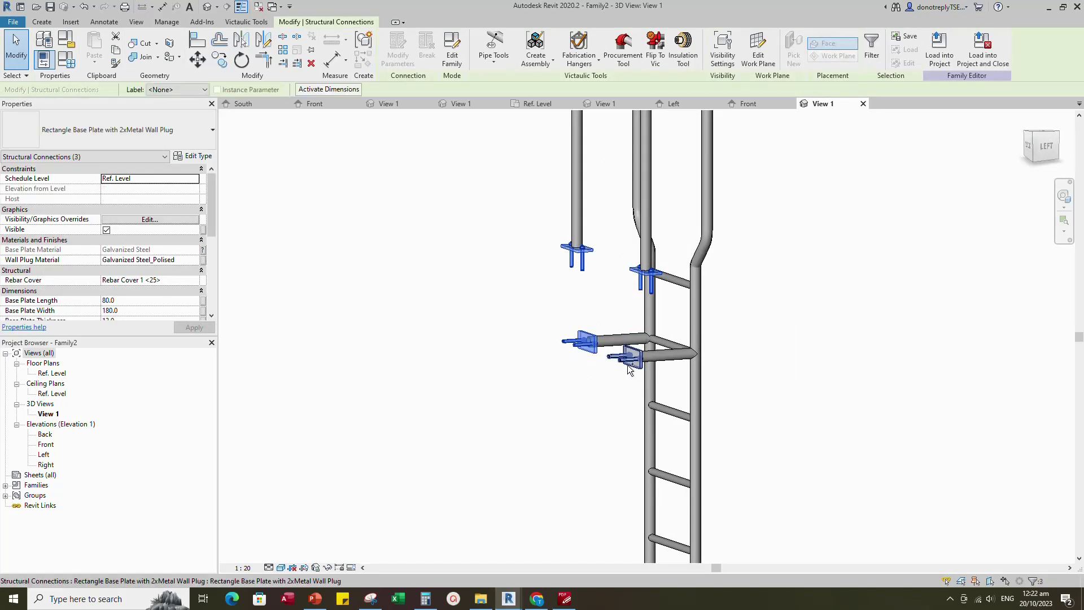
pyautogui.keyDown('ctrl'); pyautogui.click(628, 362); pyautogui.keyUp('ctrl')
pyautogui.scroll(-4, 629, 367)
pyautogui.scroll(3, 669, 486)
pyautogui.scroll(2, 632, 389)
pyautogui.keyDown('ctrl'); pyautogui.click(534, 318); pyautogui.keyUp('ctrl')
pyautogui.keyDown('ctrl'); pyautogui.click(481, 301); pyautogui.keyUp('ctrl')
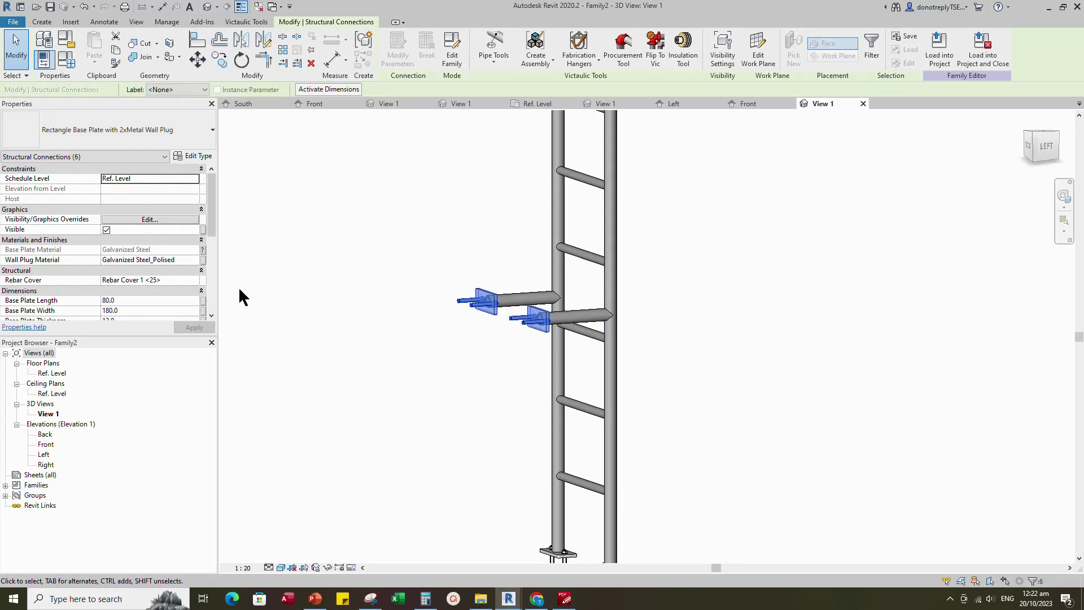
pyautogui.scroll(-2, 176, 300)
pyautogui.click(202, 270)
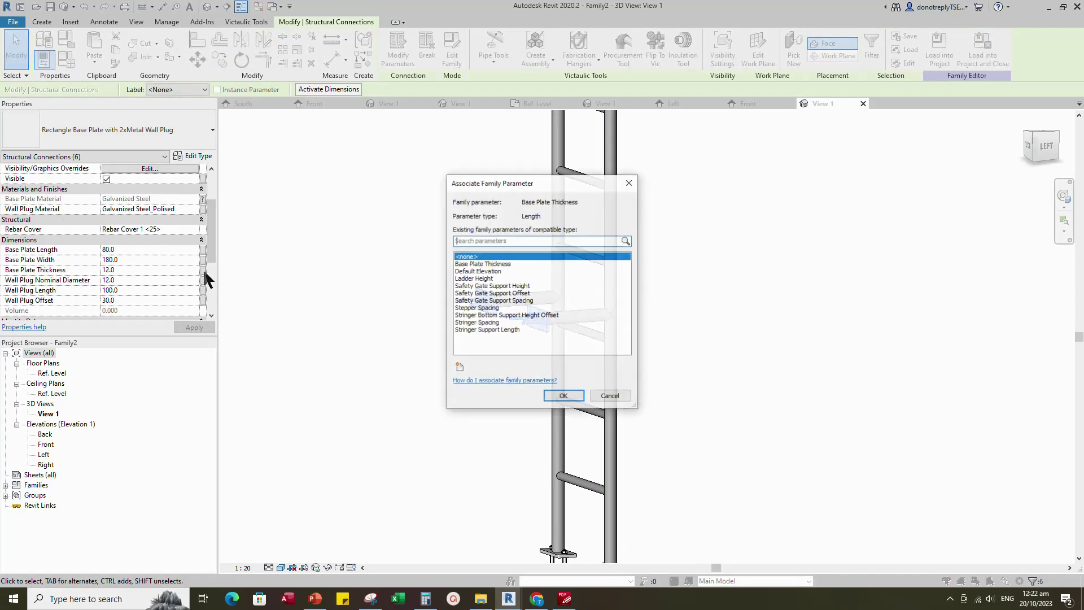
pyautogui.click(483, 264)
pyautogui.click(562, 393)
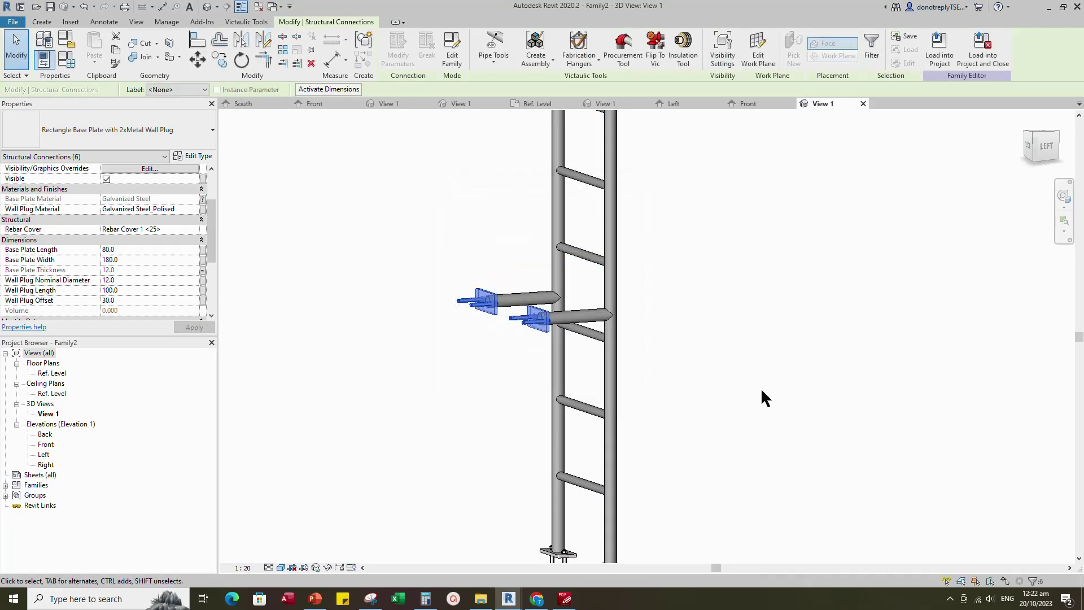
# - Associate the thickness of the two base plates at the stringers' lower ends with the Base Plate Thickness parameter
pyautogui.scroll(-2, 761, 387)
pyautogui.click(669, 500)
pyautogui.scroll(-2, 52, 281)
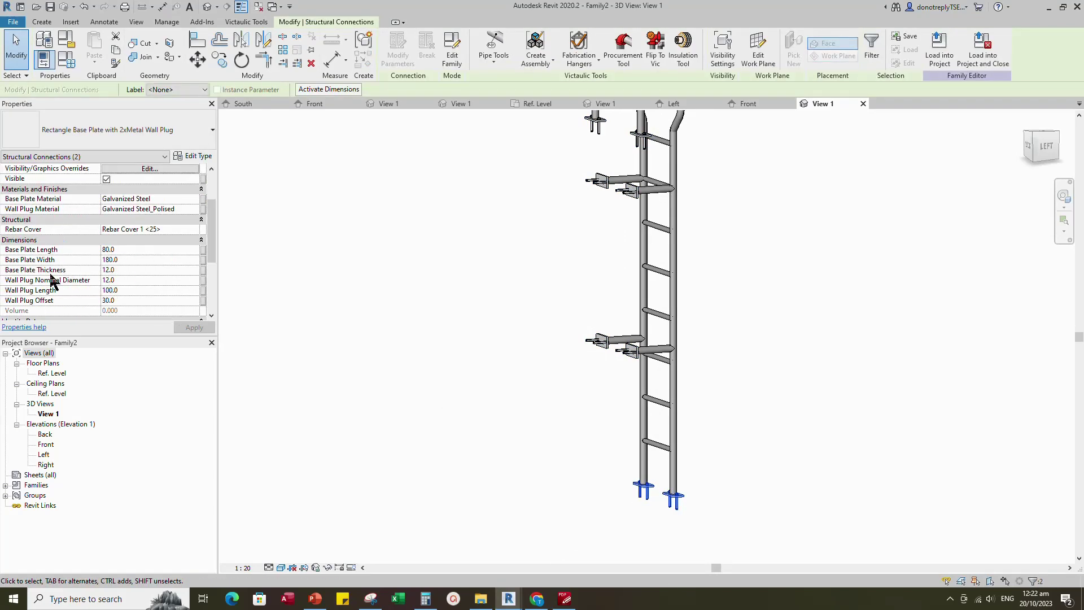
pyautogui.click(203, 271)
pyautogui.click(483, 264)
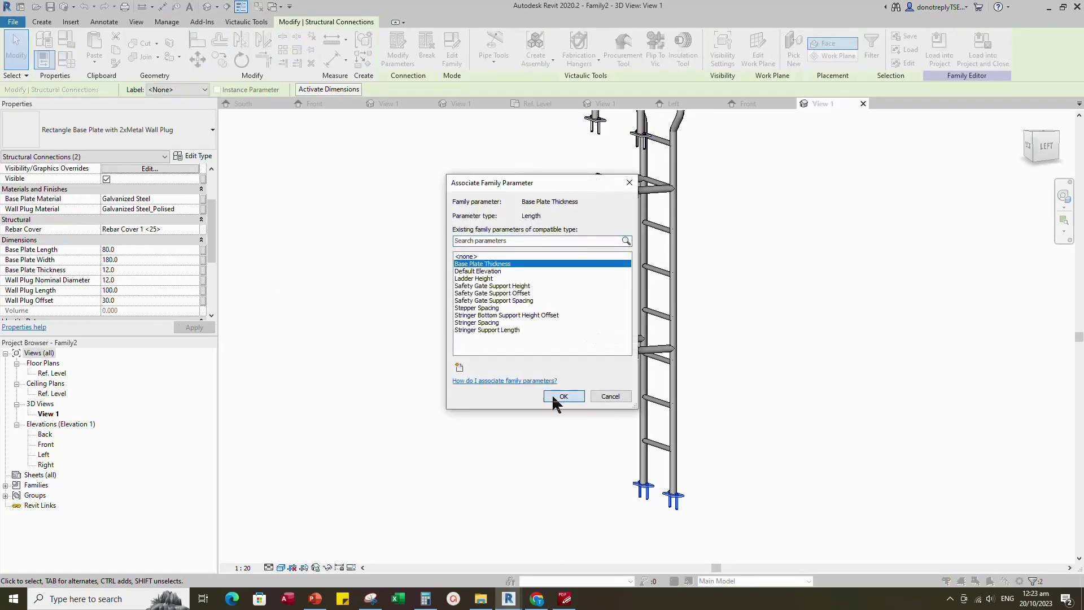
pyautogui.click(554, 394)
pyautogui.middleClick(802, 435)
pyautogui.middleClick(801, 435)
pyautogui.click(777, 449)
# - Set the Stringer Support Length family parameter to 200 and apply it to the ladder
pyautogui.keyDown('shift'); pyautogui.moveTo(804, 430); pyautogui.dragTo(781, 450, button='middle'); pyautogui.keyUp('shift')
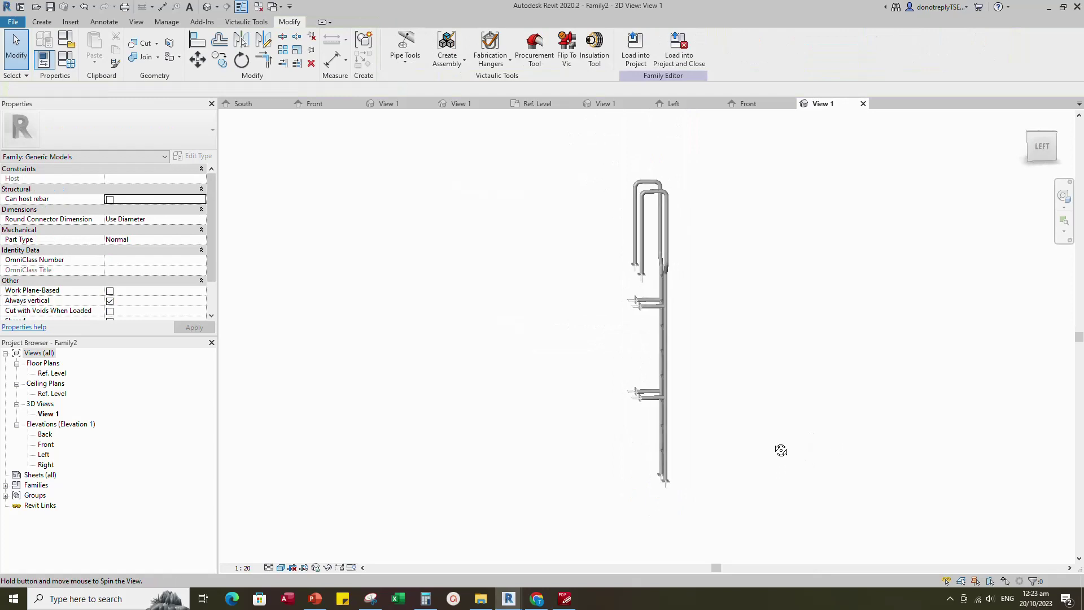
pyautogui.scroll(1, 774, 441)
pyautogui.keyDown('shift'); pyautogui.moveTo(725, 419); pyautogui.dragTo(704, 409, button='middle'); pyautogui.keyUp('shift')
pyautogui.click(66, 58)
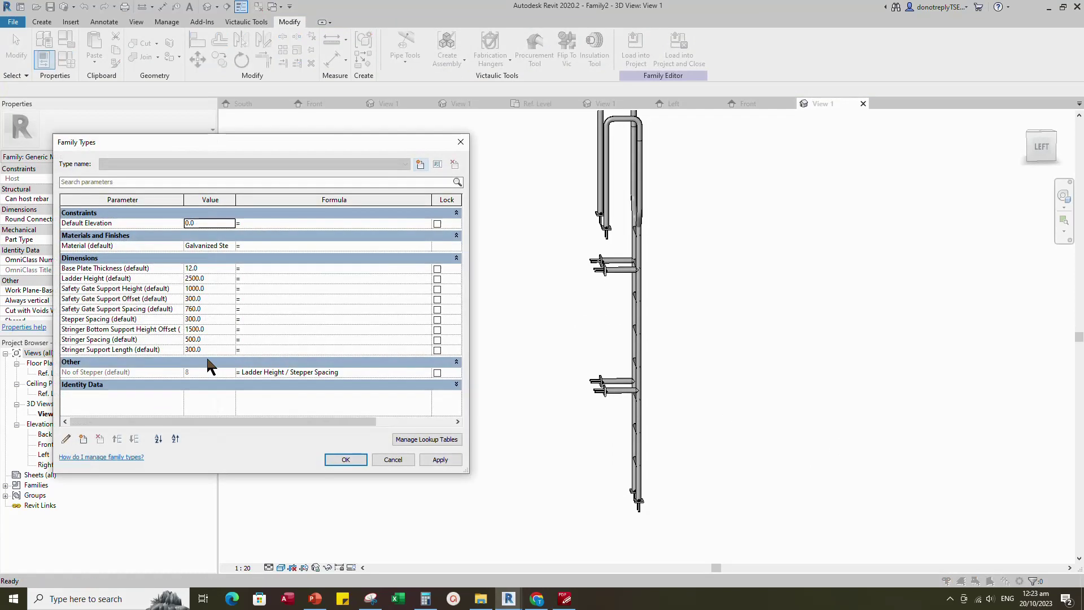
pyautogui.click(193, 350)
pyautogui.write('200')
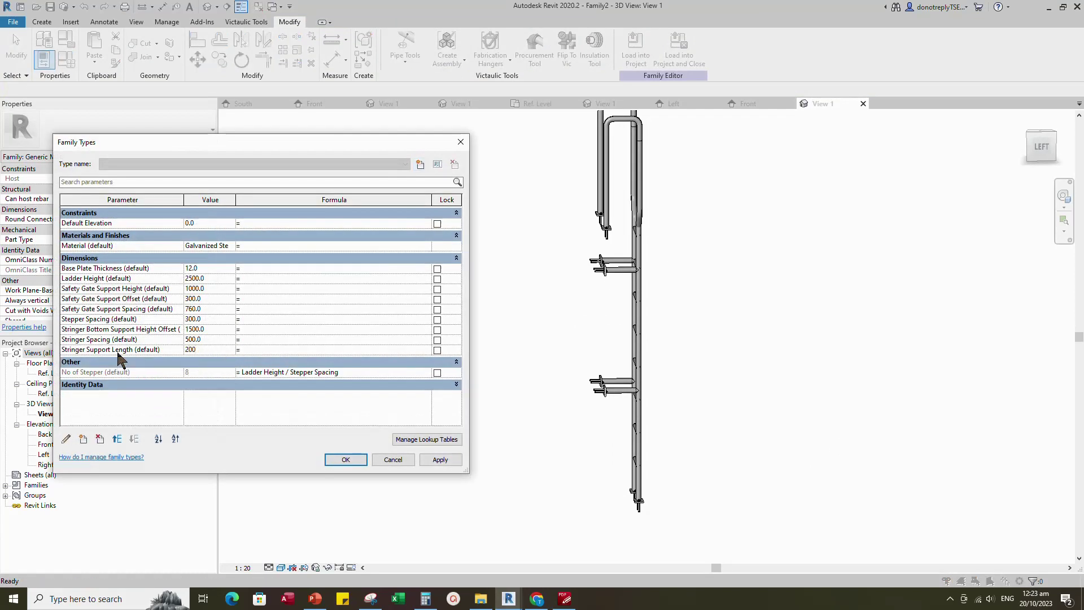
pyautogui.click(439, 459)
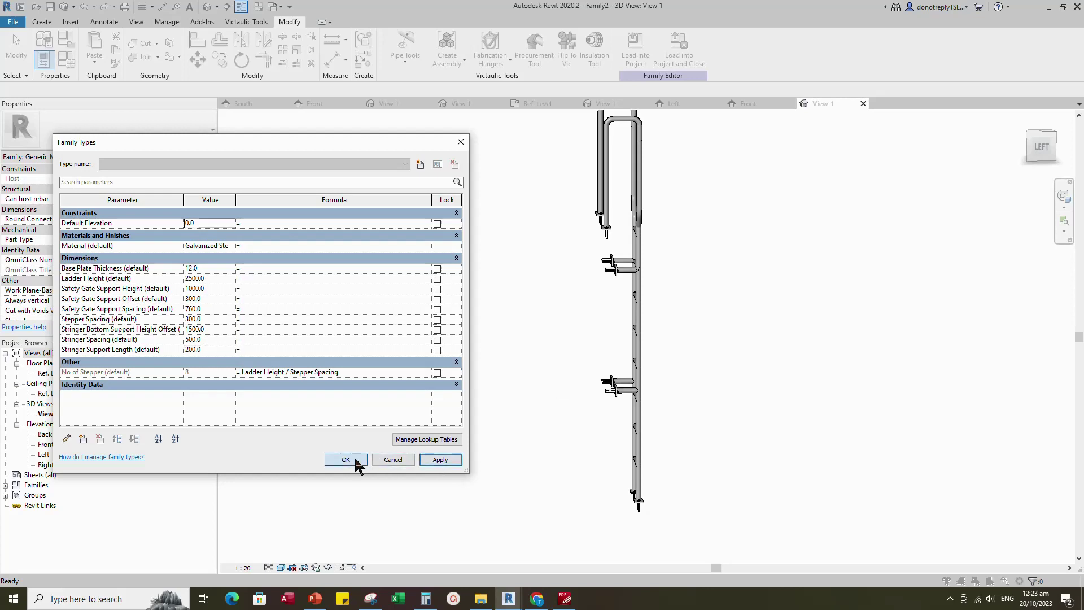
# - Flex the Ladder Height parameter to 3000, restore it to 2500, and close the family types settings
pyautogui.click(136, 280)
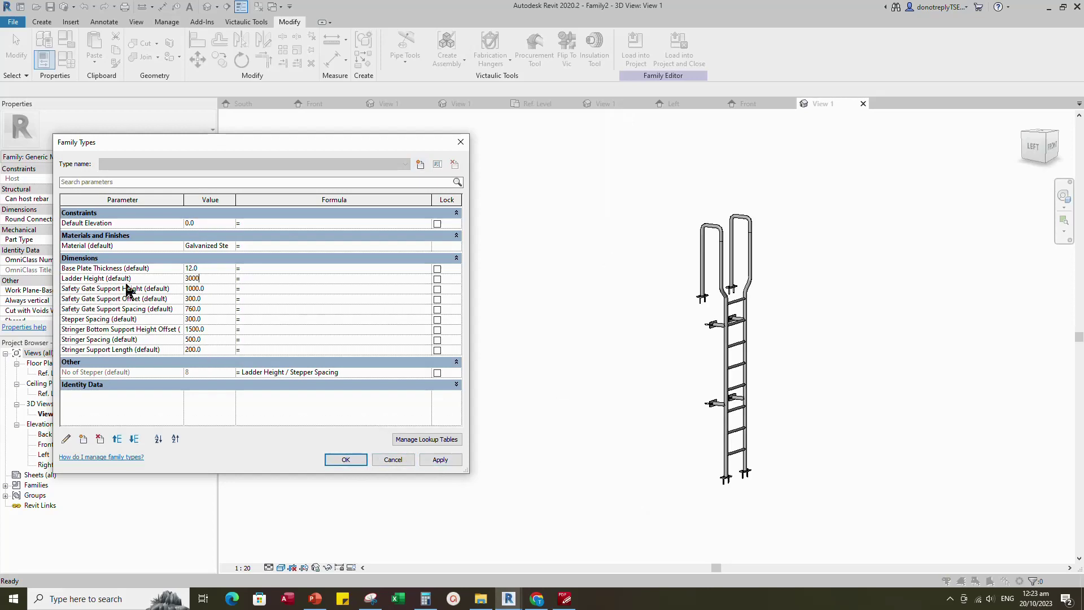
pyautogui.click(440, 459)
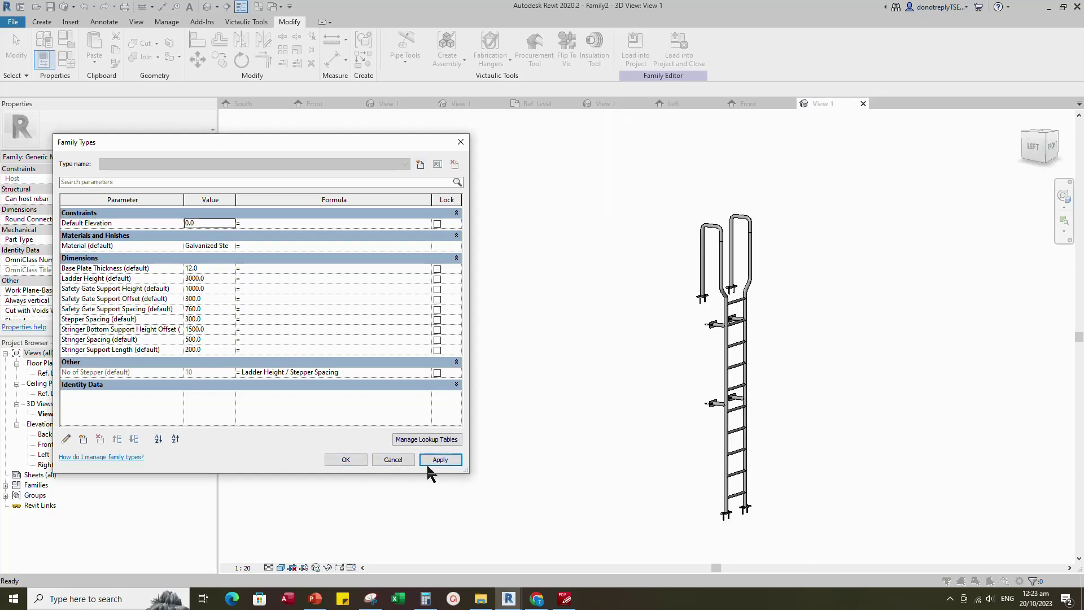
pyautogui.click(196, 280)
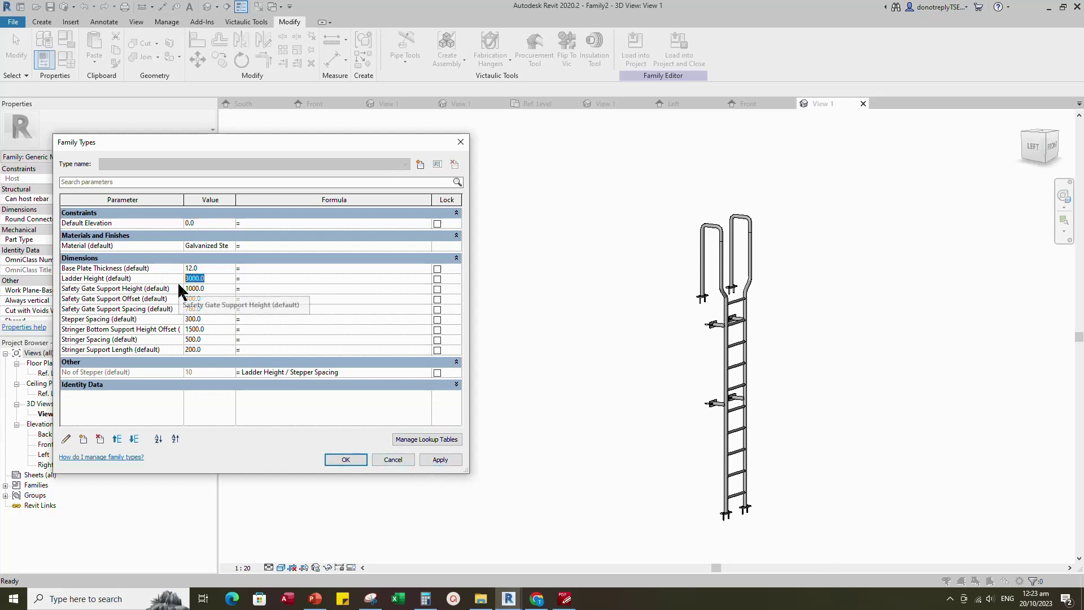
pyautogui.write('2500')
pyautogui.click(445, 460)
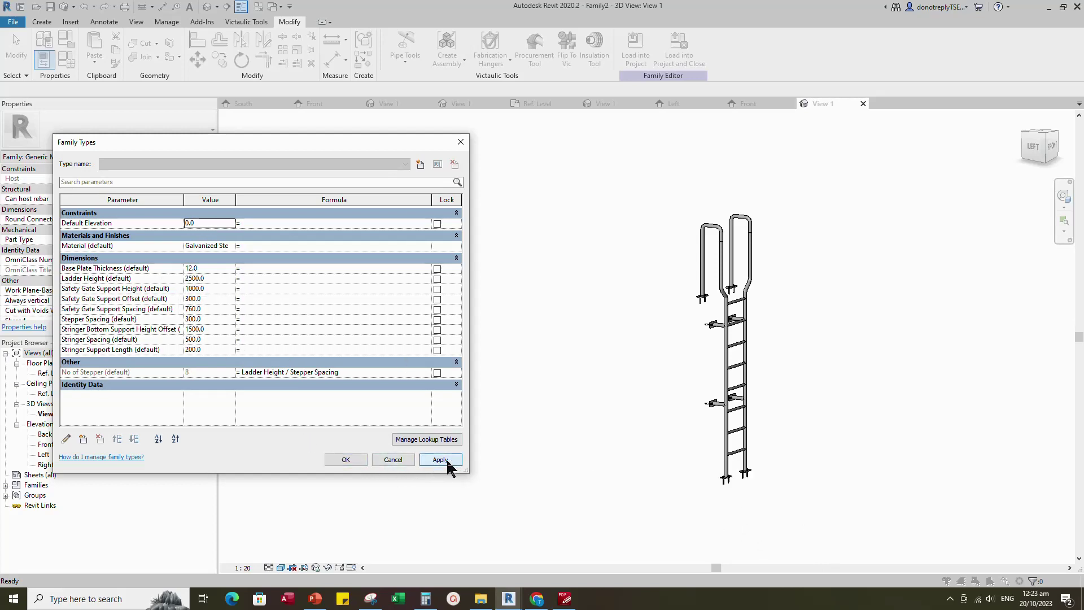
pyautogui.click(350, 458)
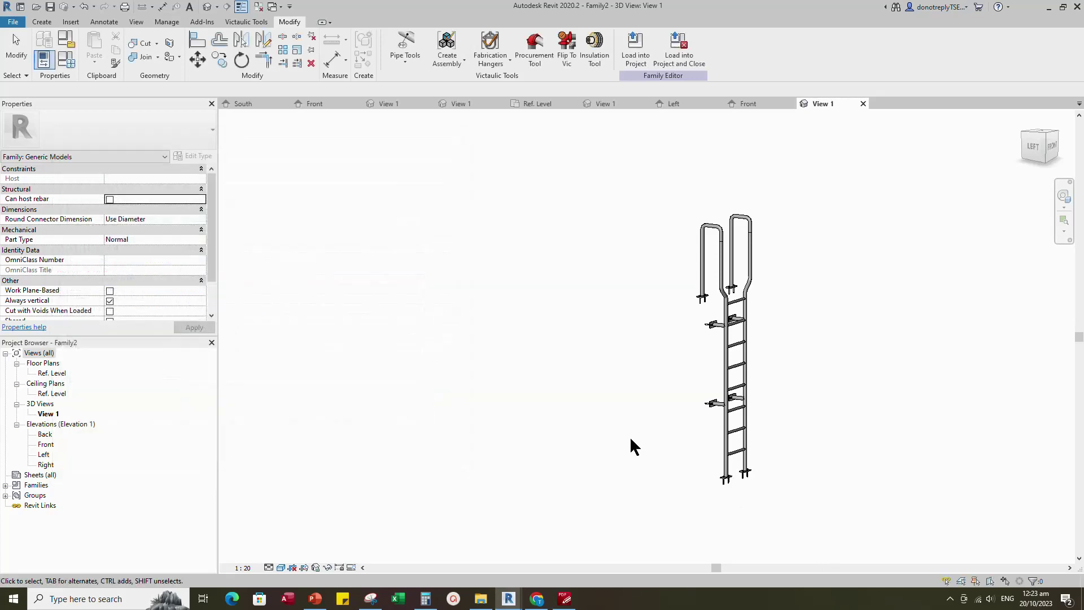
# - Show the ladder from an isometric corner, close the inactive views, and save the family as Fixed Ladder
pyautogui.click(1046, 138)
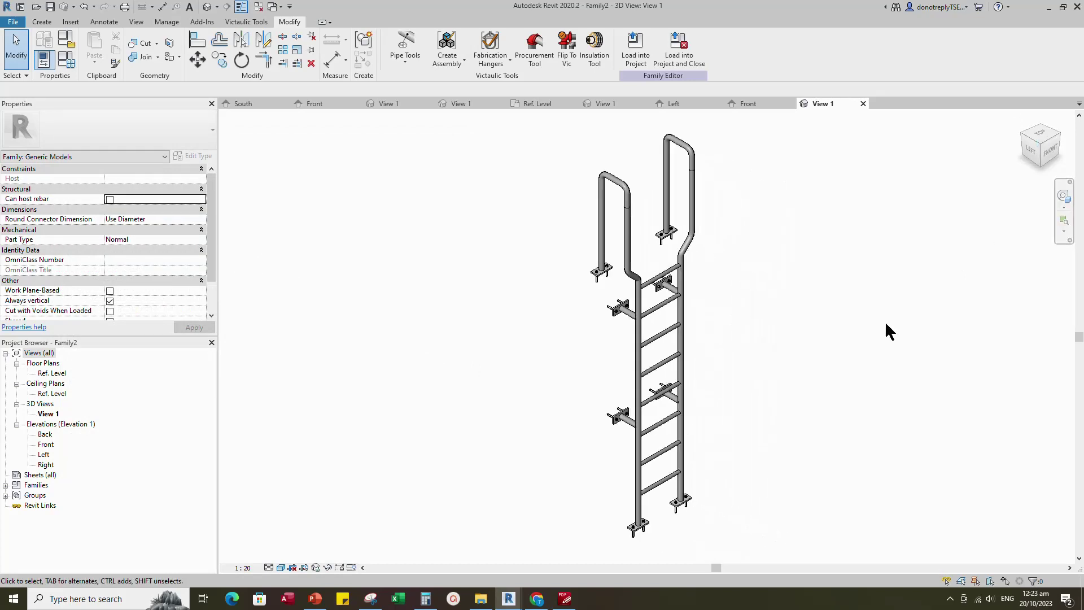
pyautogui.click(256, 7)
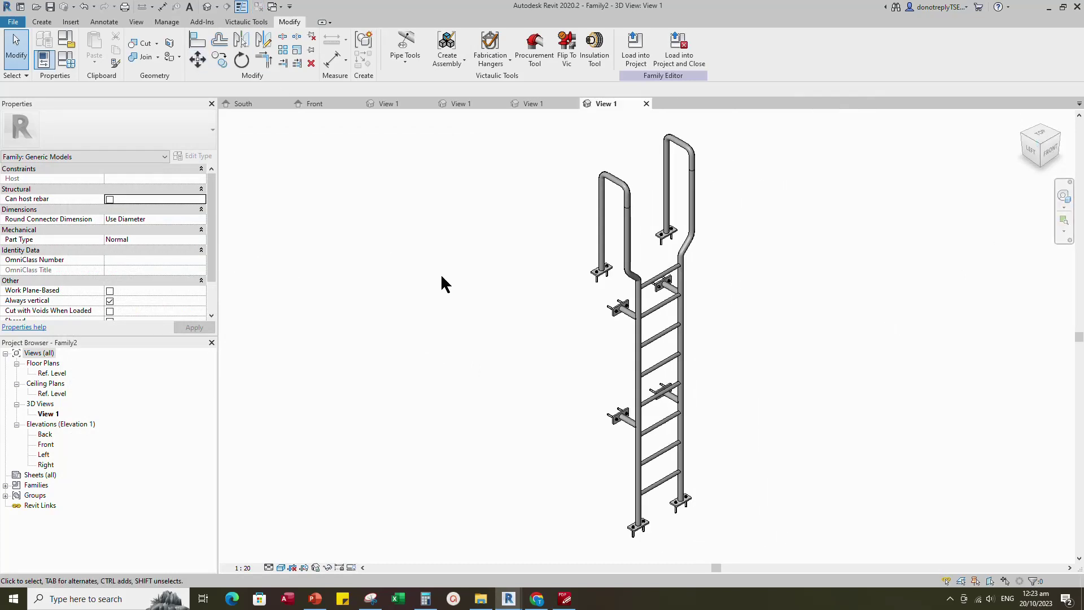
pyautogui.click(50, 7)
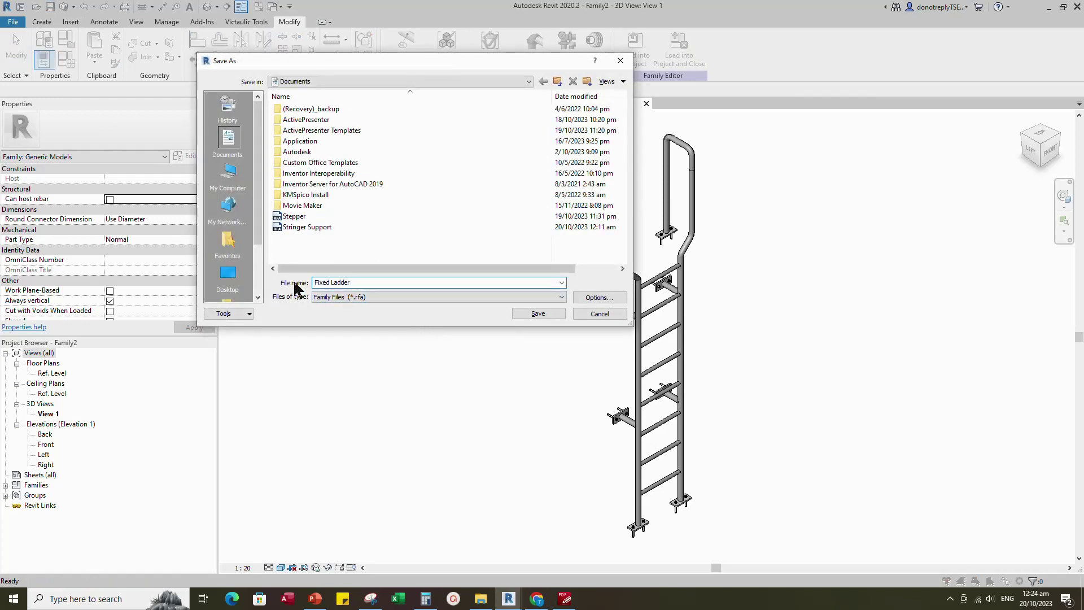
pyautogui.click(538, 314)
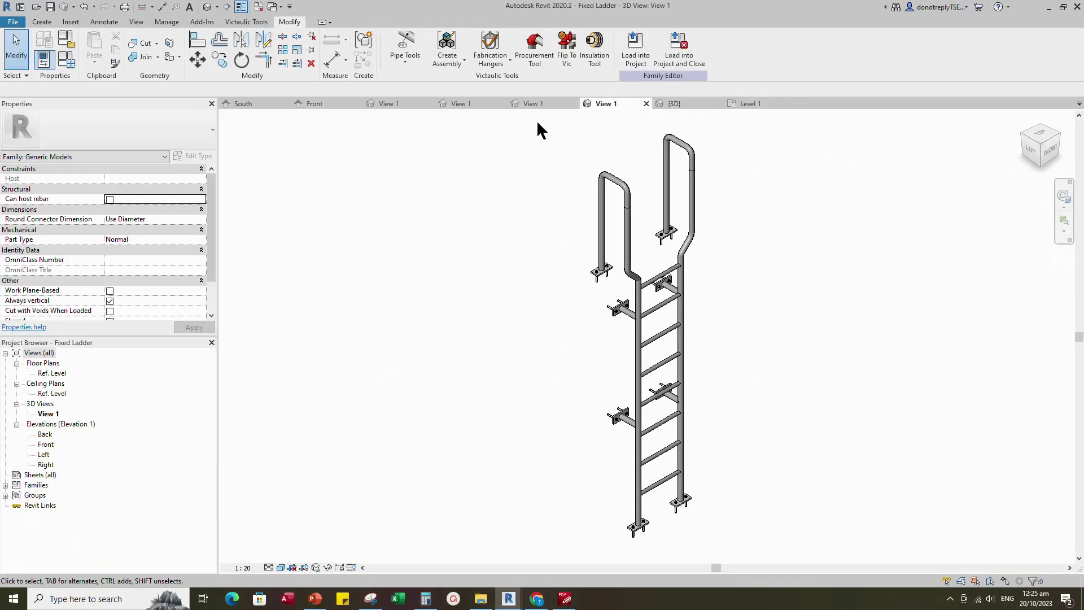
# - Load the Fixed Ladder family into Project1
pyautogui.click(635, 55)
pyautogui.click(469, 247)
pyautogui.click(512, 382)
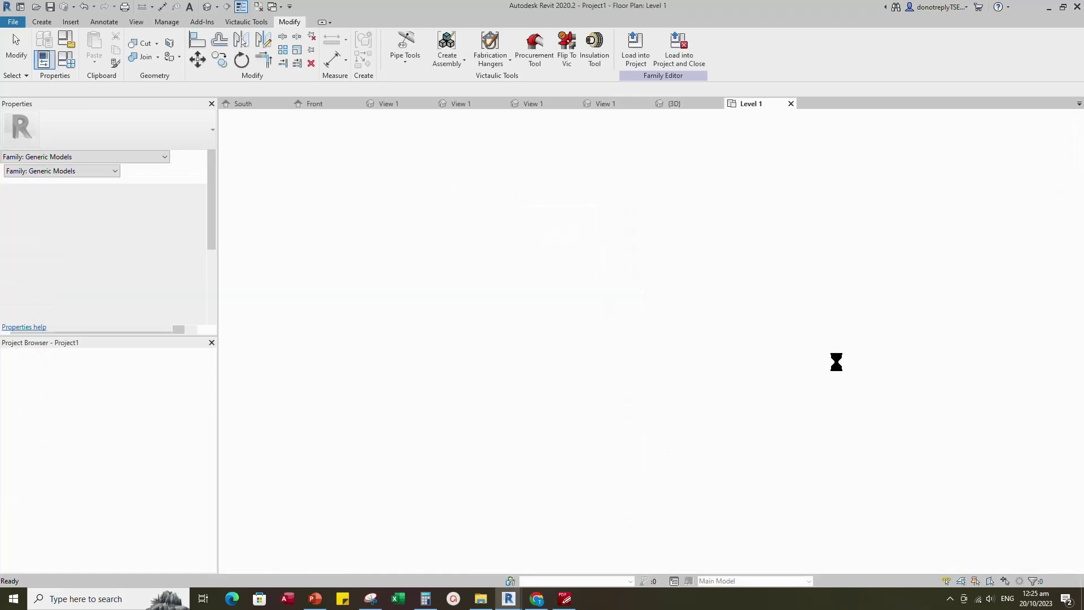
# - In the Level 1 floor plan, place a Fixed Ladder assigned to Level 2 against the wall's outer face
pyautogui.scroll(5, 574, 288)
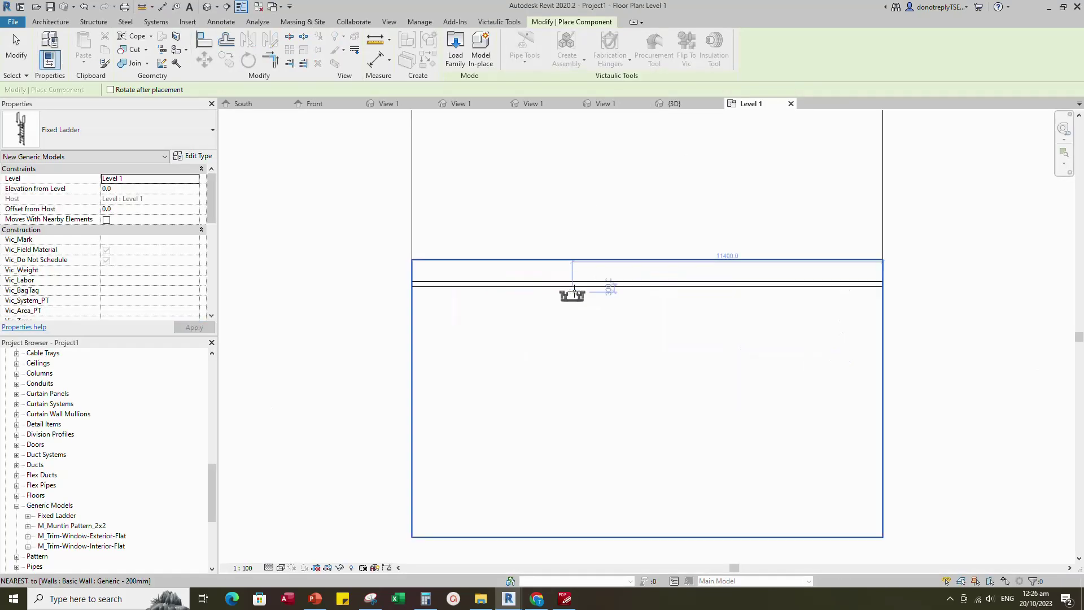
pyautogui.click(196, 178)
pyautogui.click(130, 199)
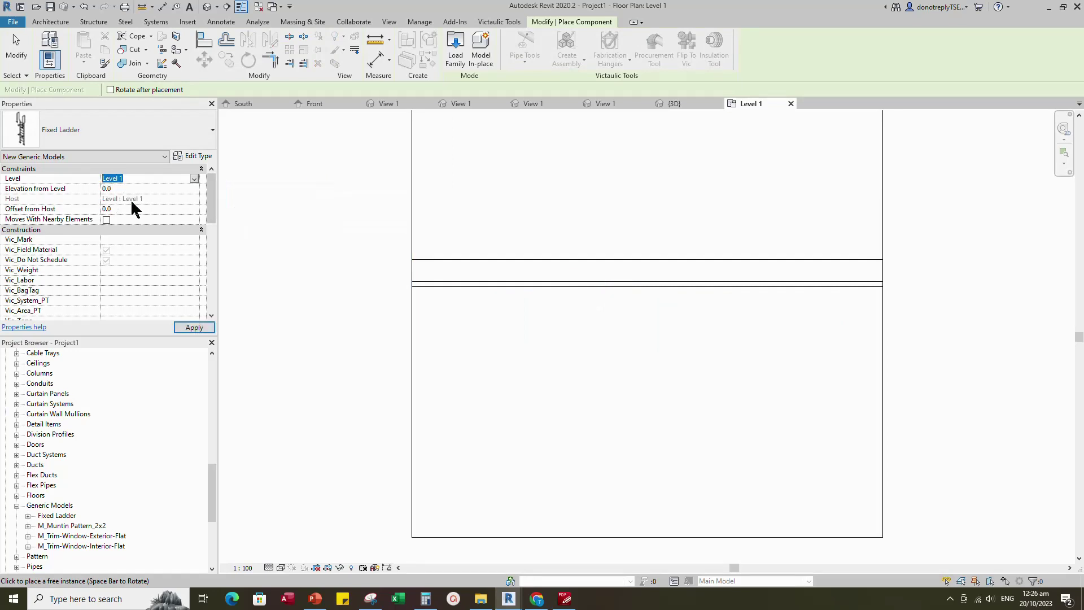
pyautogui.scroll(2, 564, 299)
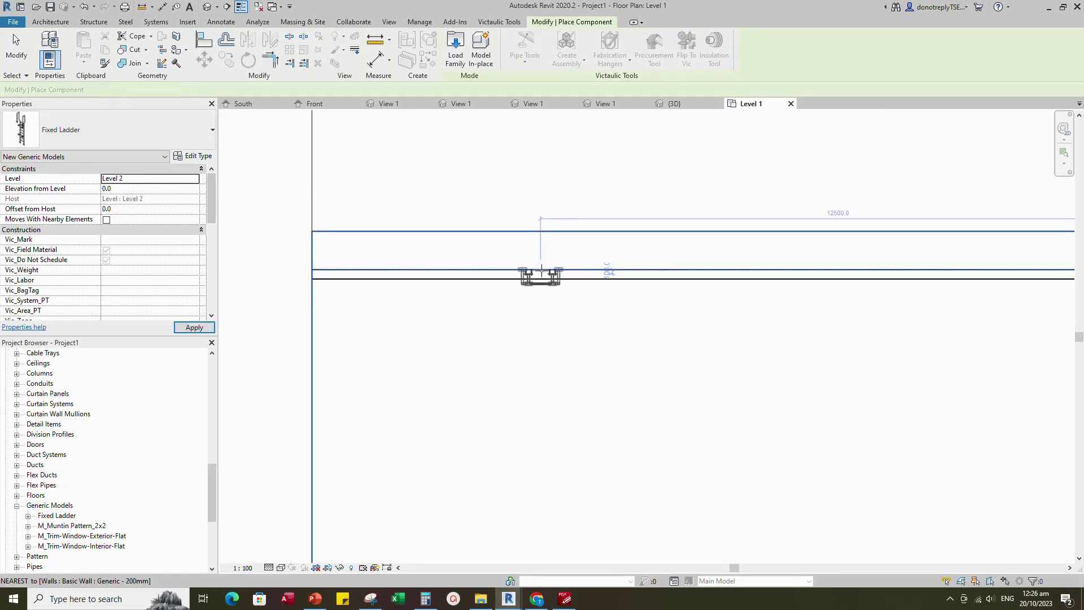
pyautogui.click(638, 333)
pyautogui.press('Escape')
pyautogui.press('Escape')
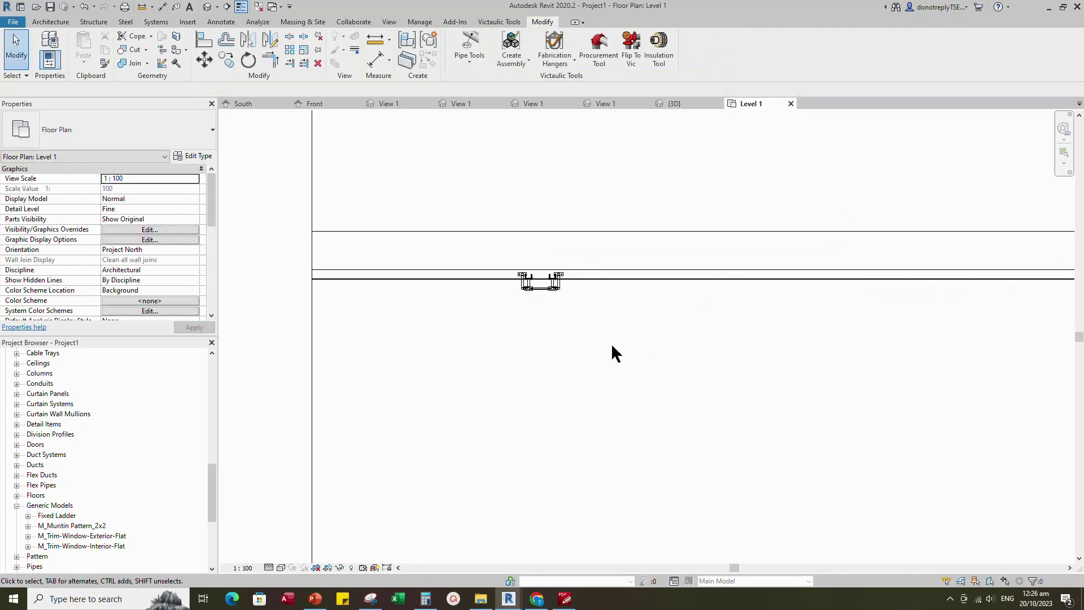
# - Check the placed ladder in the 3D view, and open the West elevation from its marker in the Level 1 plan
pyautogui.click(675, 103)
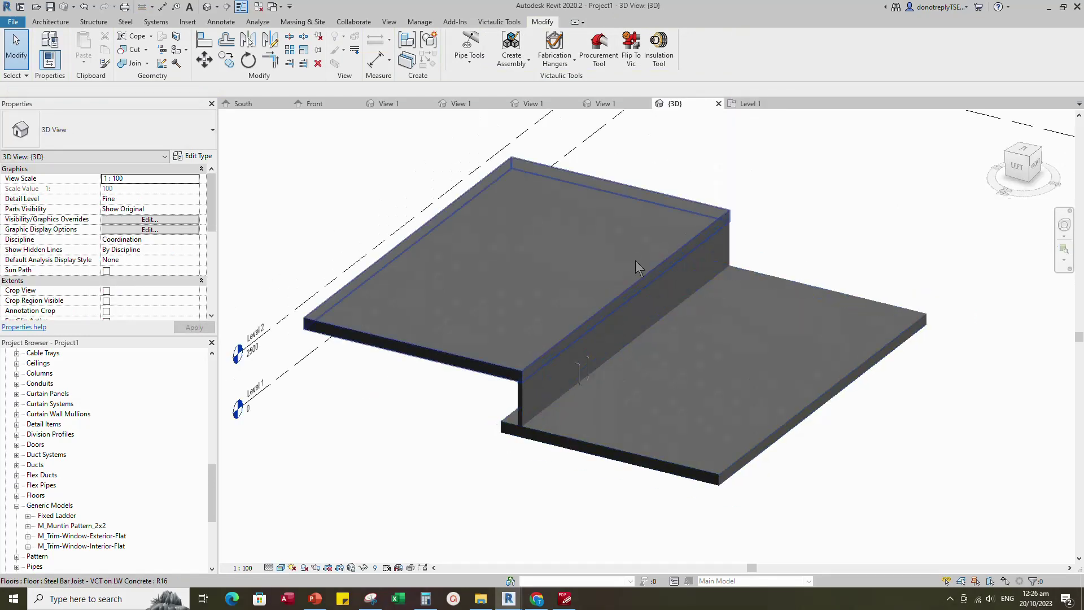
pyautogui.click(751, 104)
pyautogui.scroll(-5, 565, 367)
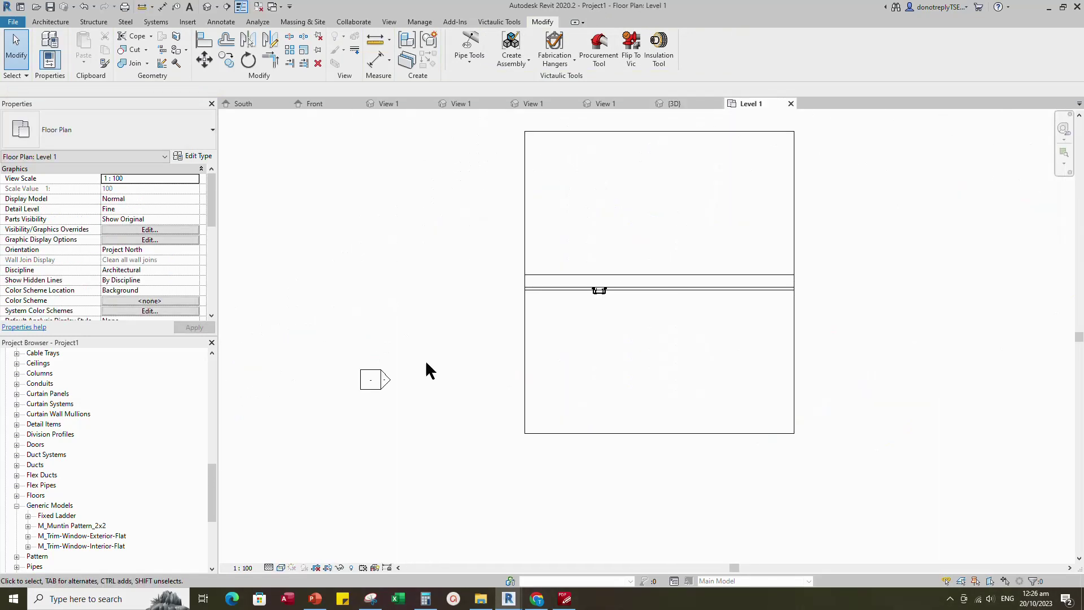
pyautogui.click(384, 383)
pyautogui.rightClick(384, 386)
pyautogui.click(435, 165)
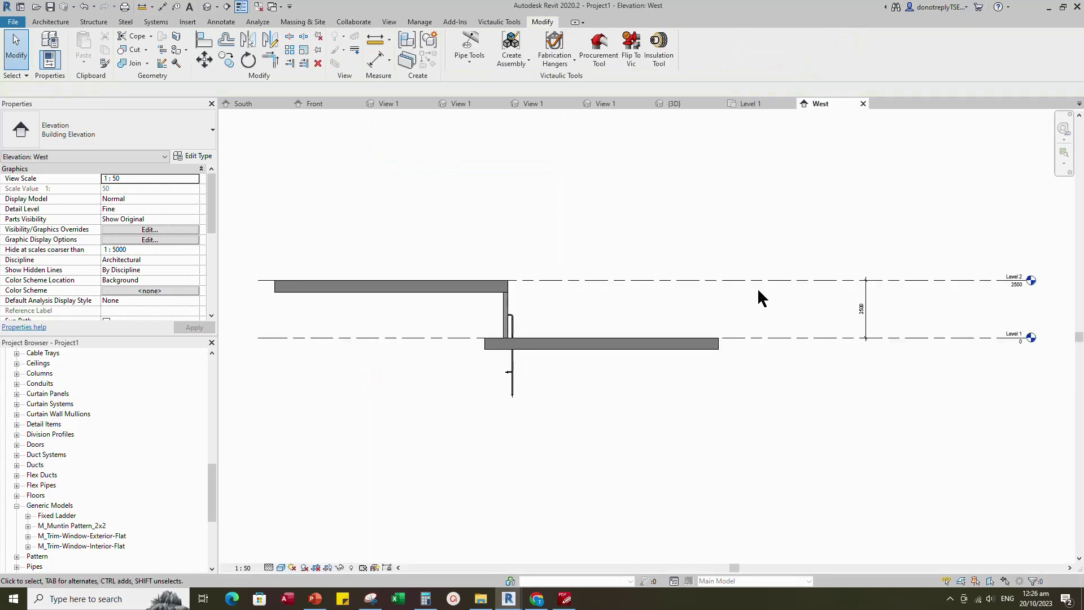
# - Set the placed ladder's Elevation from Level to 0 relative to Level 2
pyautogui.click(511, 388)
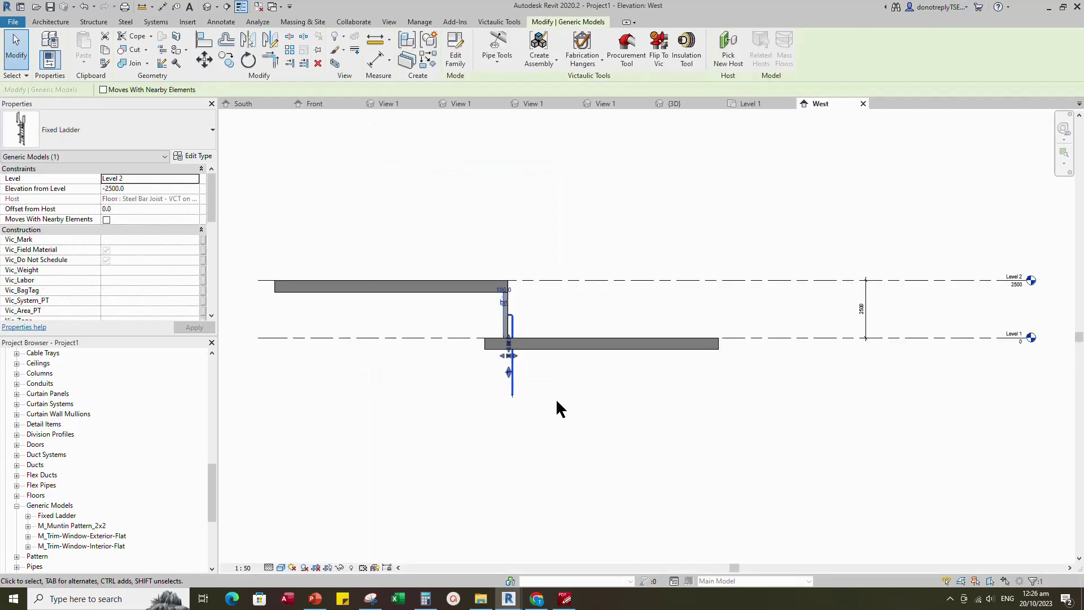
pyautogui.click(184, 189)
pyautogui.write('0')
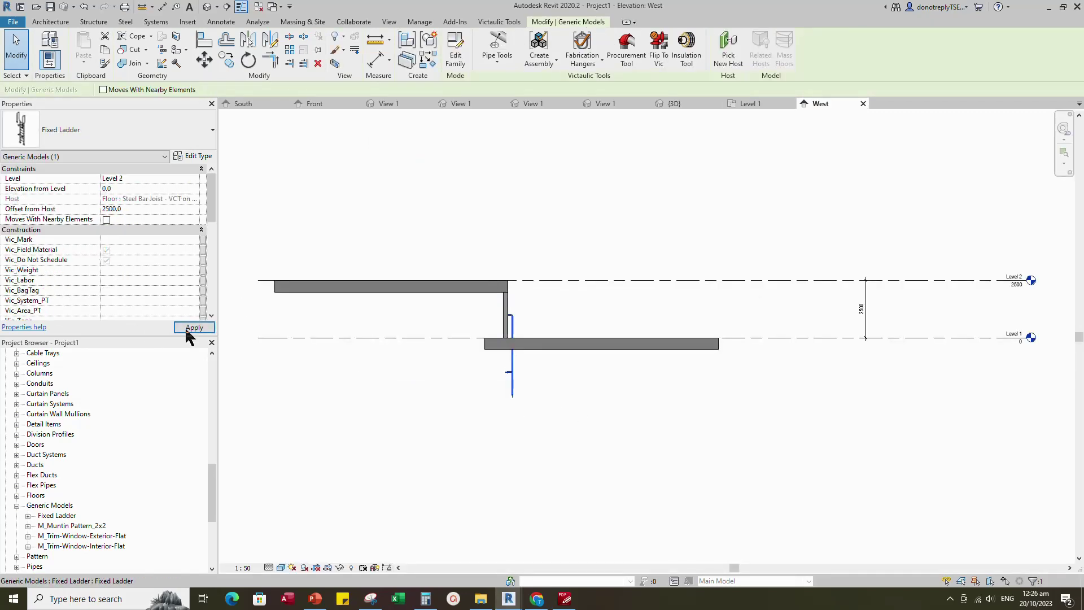
pyautogui.click(192, 327)
pyautogui.click(474, 415)
# - Inspect the ladder's fit against the slab and wall, and switch the West elevation's visual style to Wireframe
pyautogui.scroll(4, 579, 313)
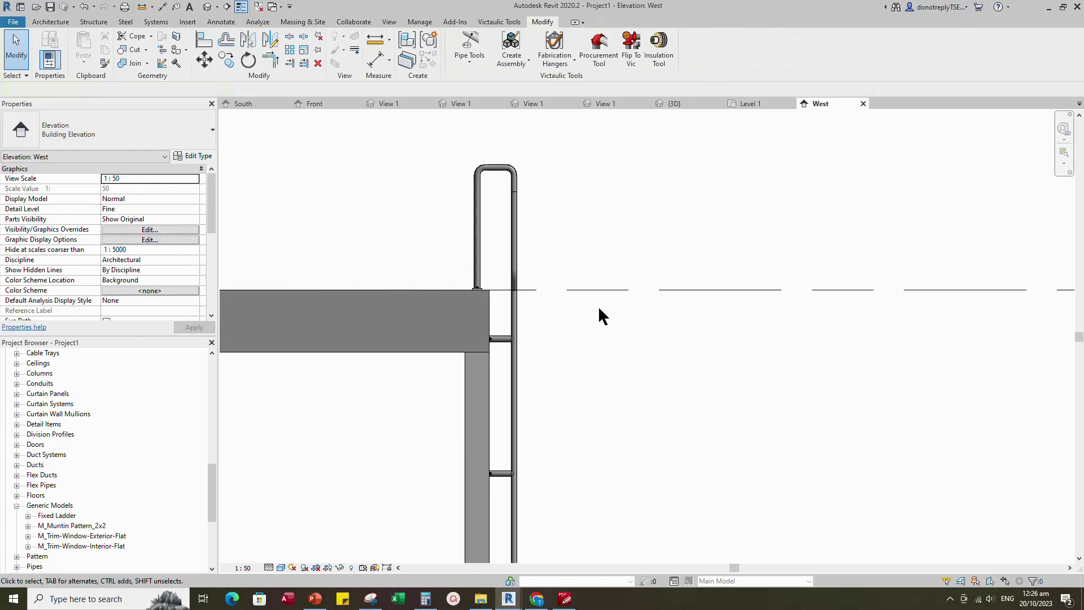
pyautogui.scroll(4, 551, 327)
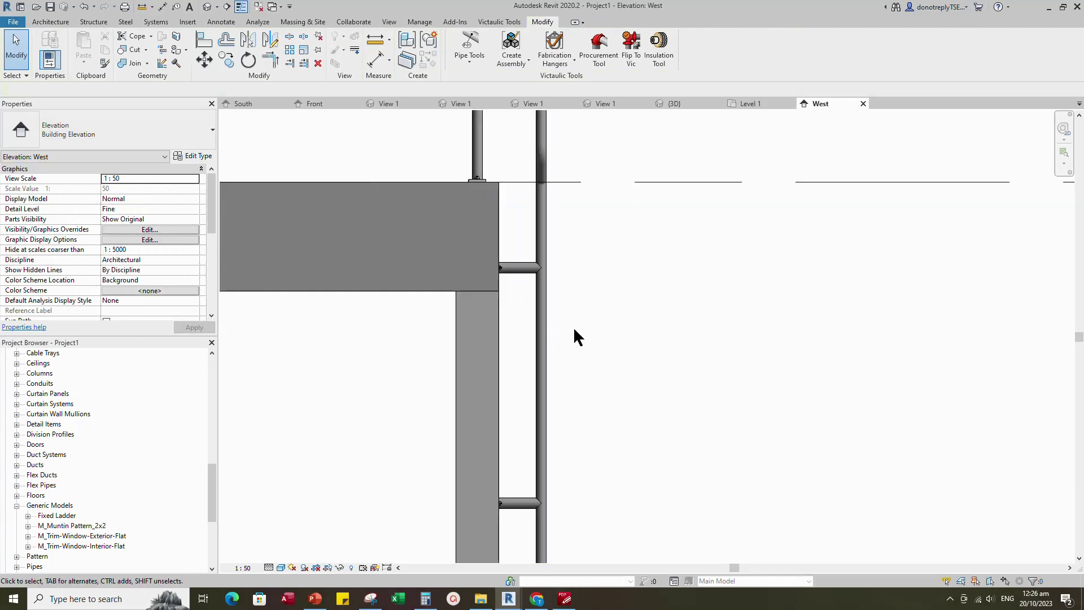
pyautogui.scroll(-4, 643, 395)
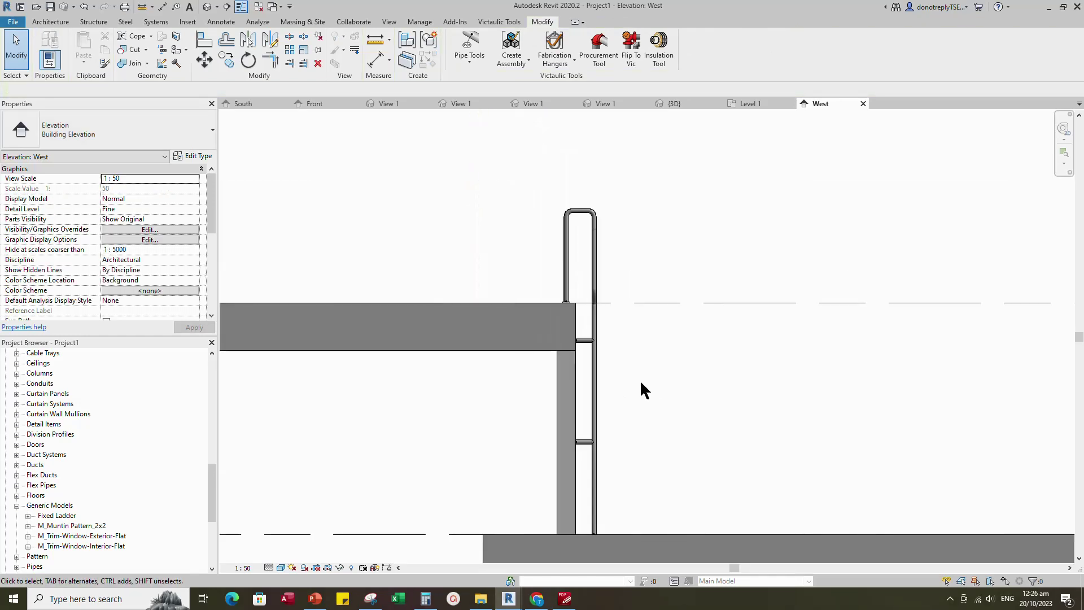
pyautogui.click(597, 389)
pyautogui.scroll(1, 623, 398)
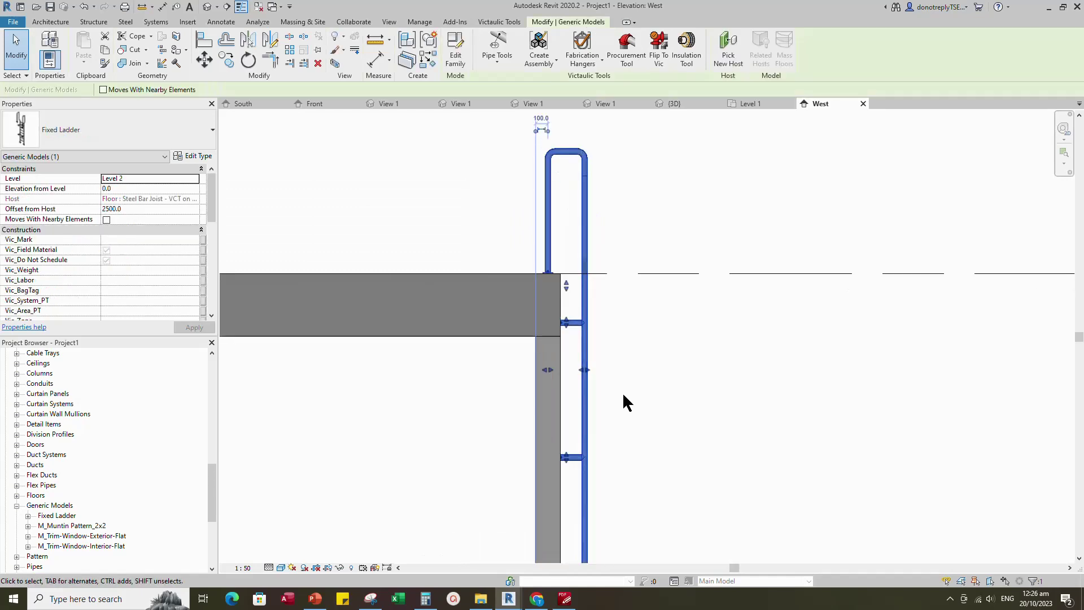
pyautogui.scroll(-1, 620, 355)
pyautogui.click(280, 567)
pyautogui.click(299, 510)
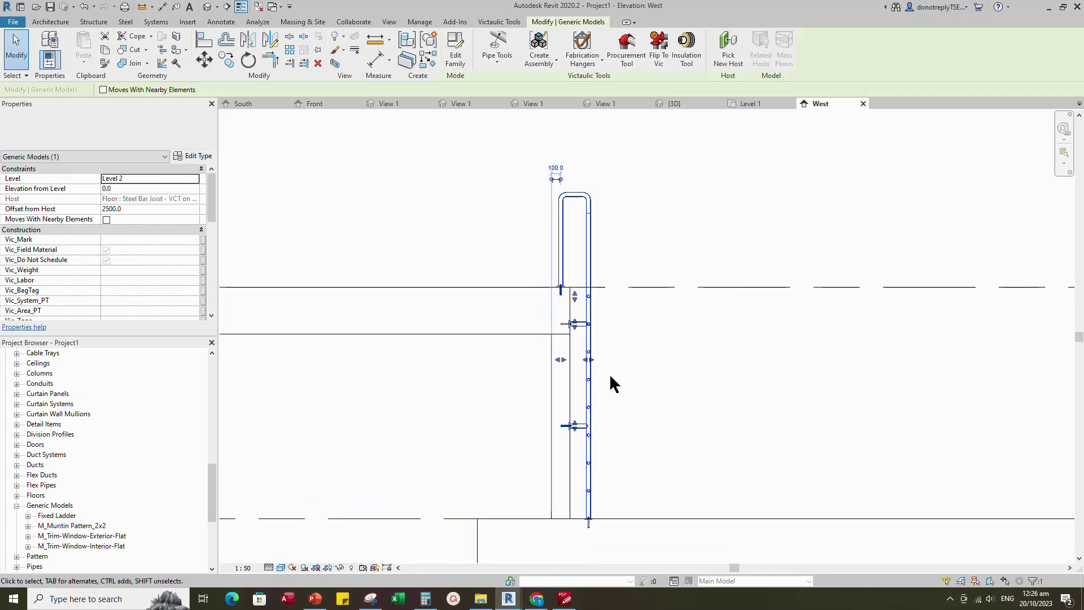
# - Set the placed ladder's Stringer Support Length to 188 mm
pyautogui.click(610, 376)
pyautogui.moveTo(661, 389); pyautogui.dragTo(702, 400, button='middle')
pyautogui.click(626, 435)
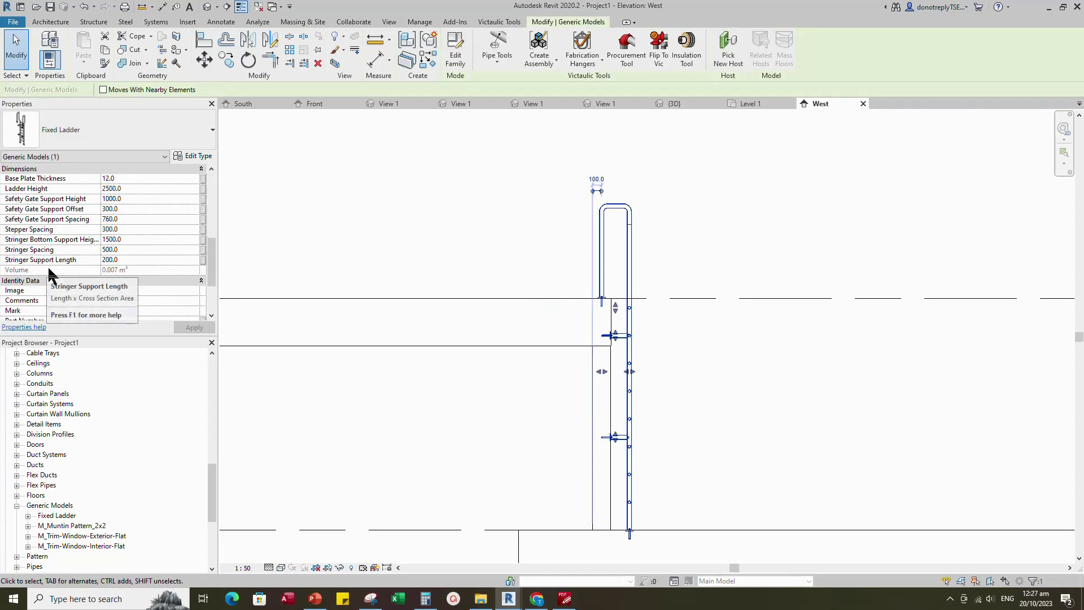
pyautogui.scroll(1, 49, 270)
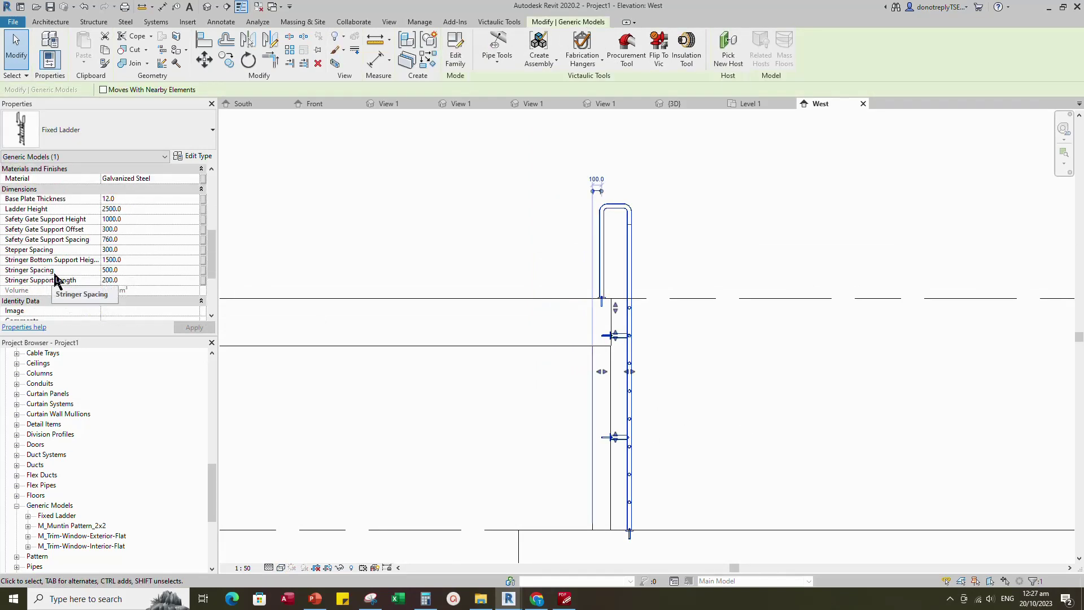
pyautogui.click(110, 280)
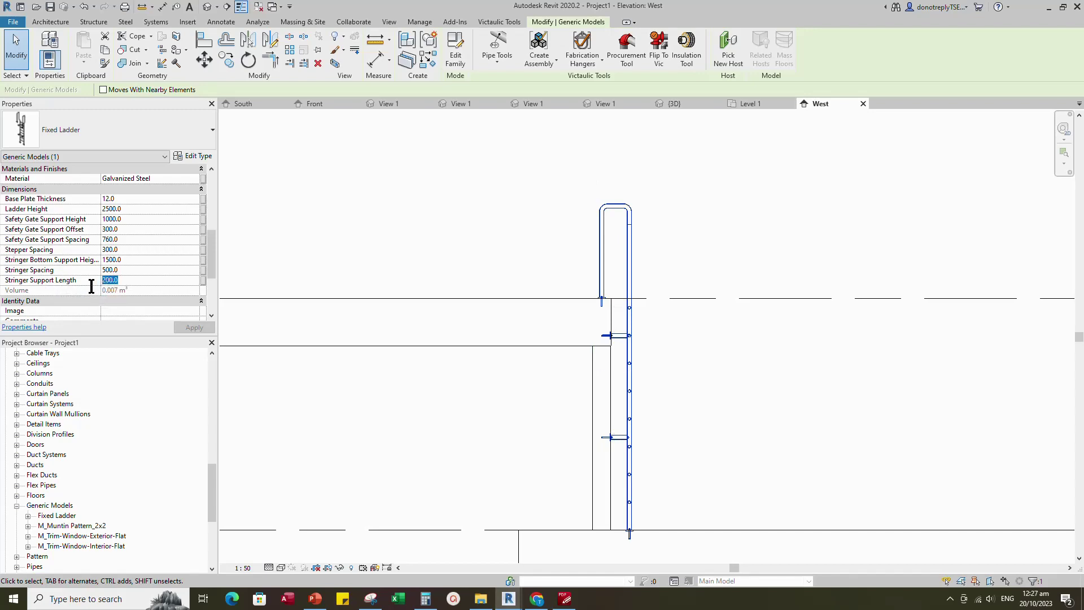
pyautogui.write('188')
pyautogui.click(192, 328)
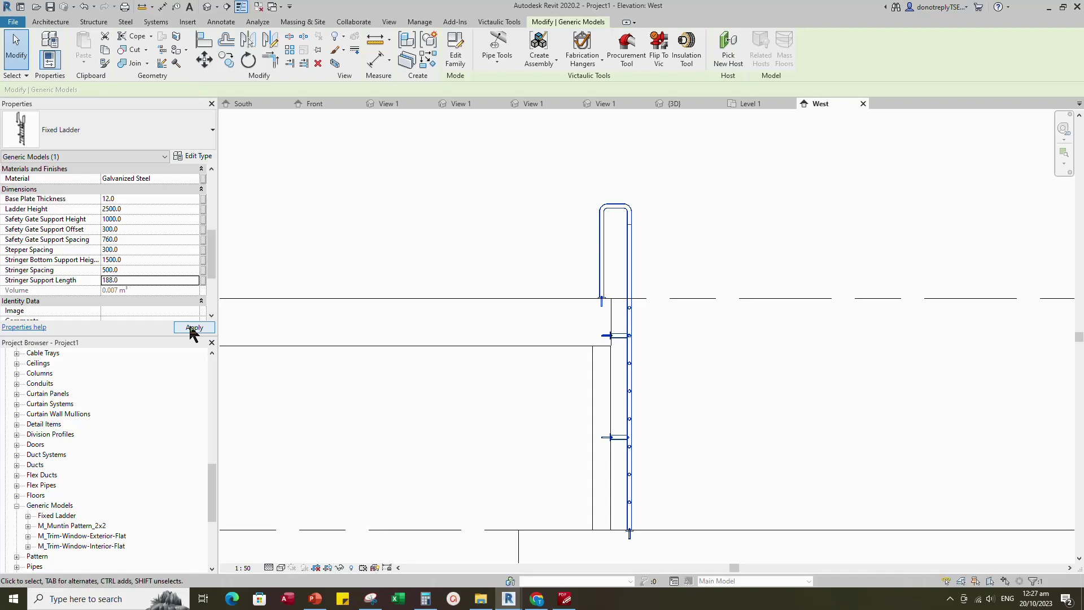
pyautogui.press('Escape')
pyautogui.scroll(5, 624, 354)
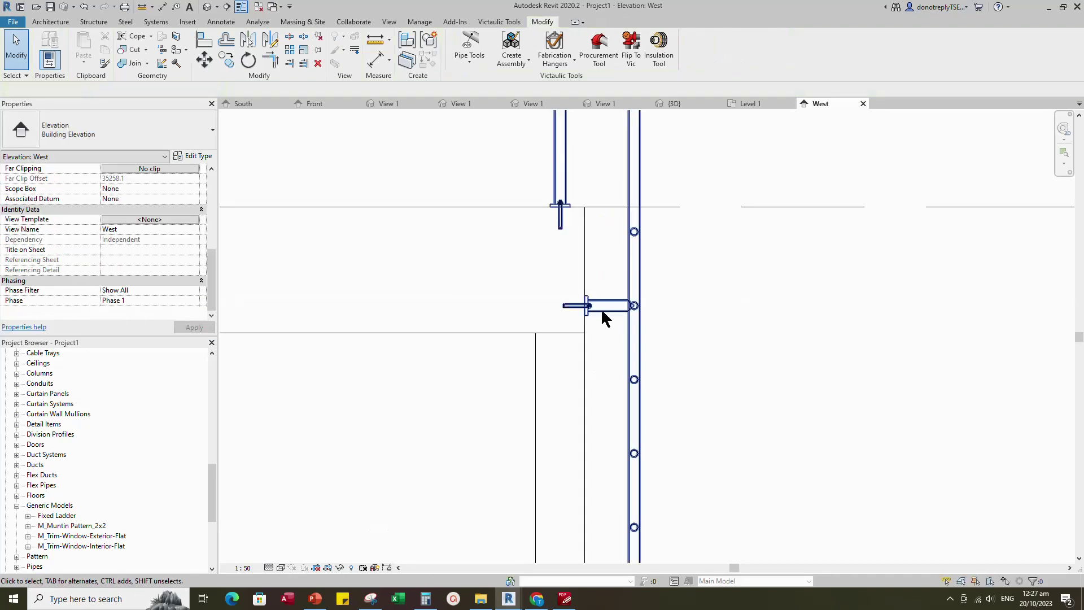
# - Switch the West elevation's visual style to Shaded
pyautogui.scroll(-3, 622, 287)
pyautogui.click(281, 567)
pyautogui.click(292, 534)
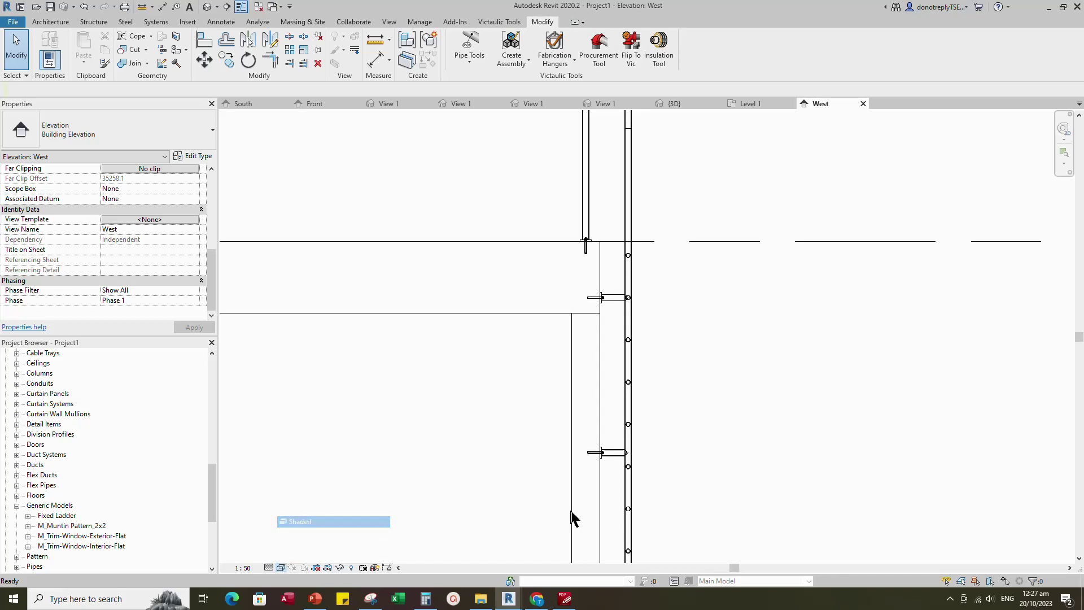
pyautogui.scroll(-3, 610, 471)
pyautogui.scroll(1, 614, 392)
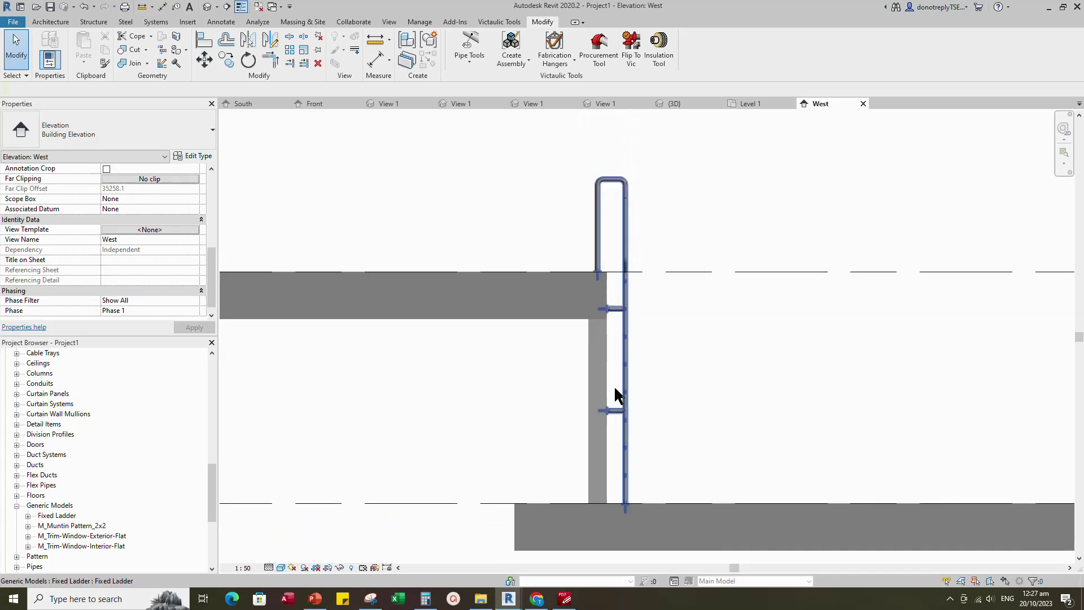
pyautogui.scroll(-3, 659, 357)
pyautogui.scroll(-1, 646, 367)
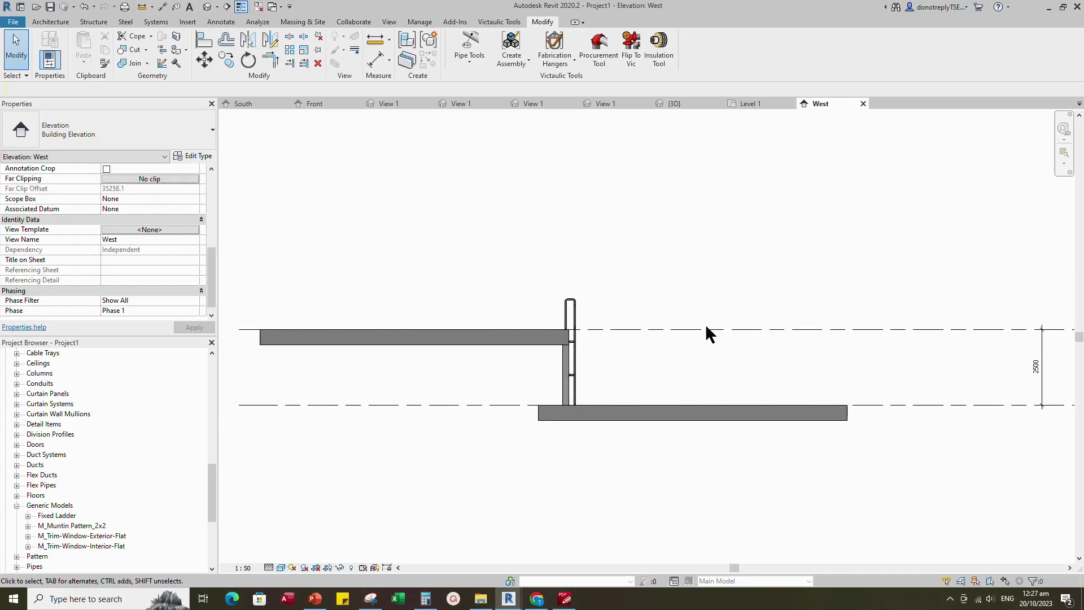
# - Examine the ladder's wall brackets and base plates against the slab and wall in the 3D view
pyautogui.click(683, 104)
pyautogui.scroll(5, 606, 340)
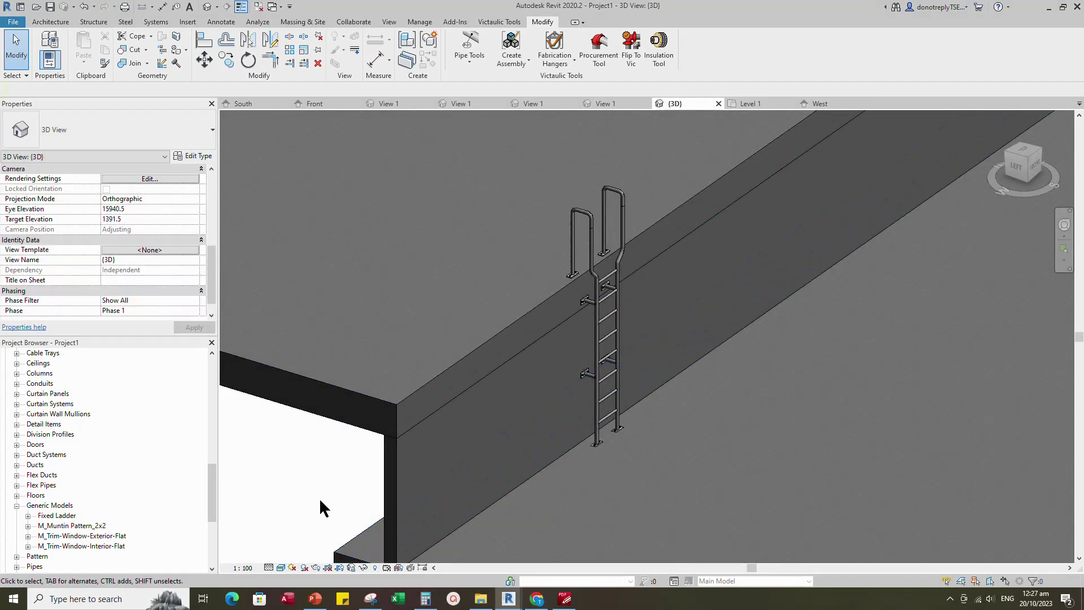
pyautogui.scroll(2, 564, 350)
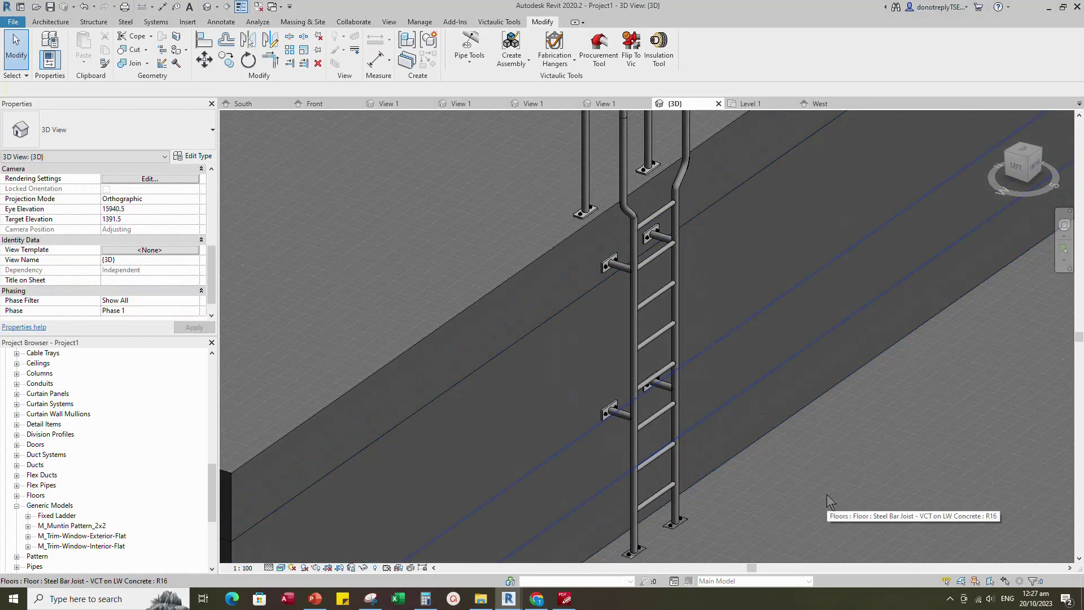
pyautogui.scroll(-2, 774, 468)
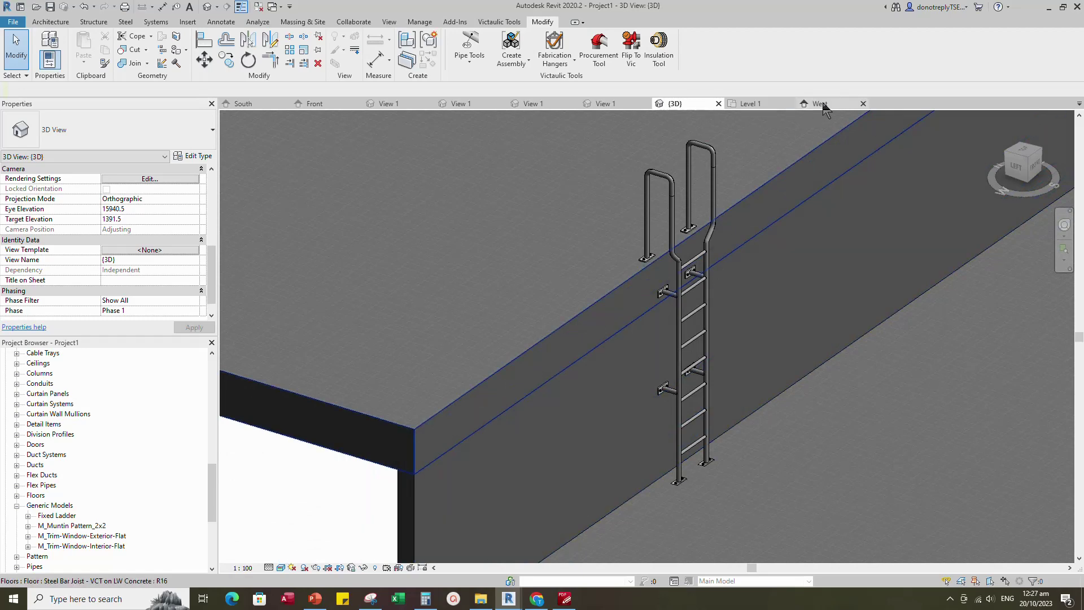
pyautogui.scroll(-1, 295, 478)
pyautogui.scroll(3, 612, 392)
pyautogui.scroll(2, 621, 325)
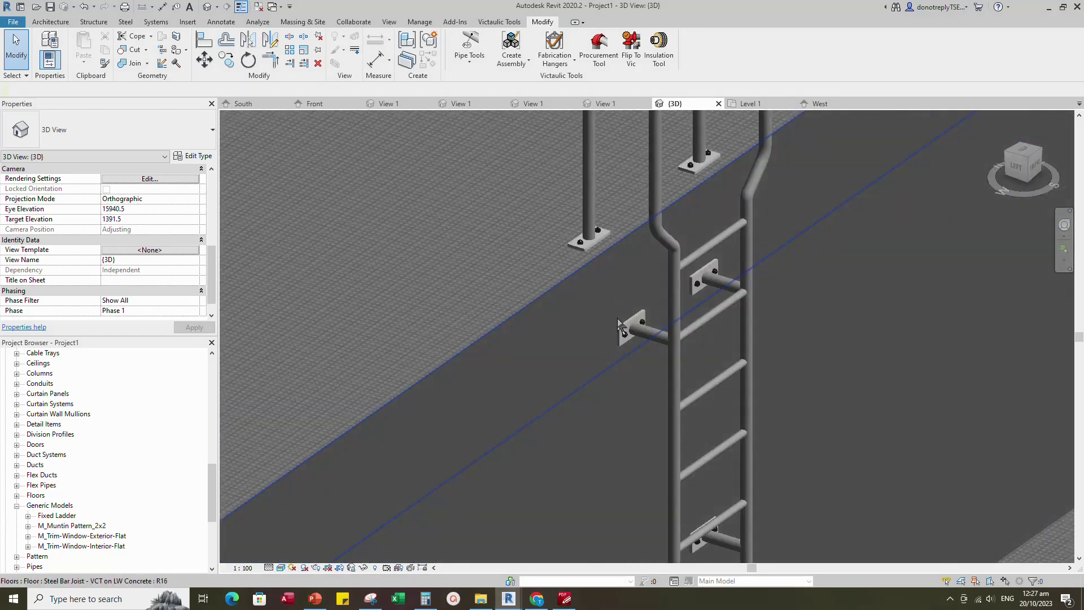
pyautogui.scroll(3, 622, 339)
pyautogui.scroll(-4, 705, 452)
pyautogui.scroll(2, 734, 451)
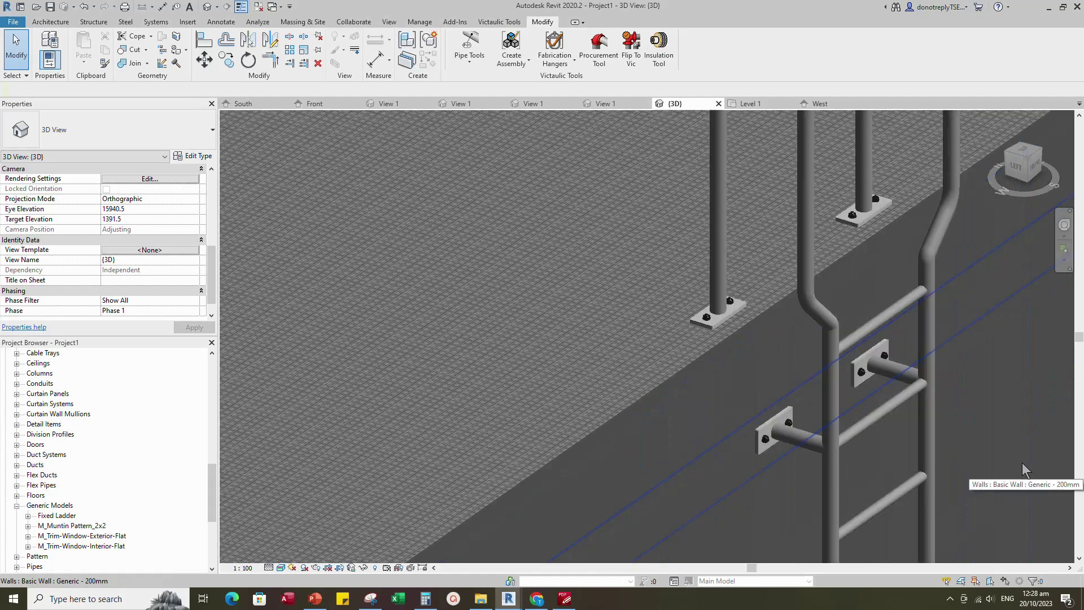
pyautogui.scroll(-5, 649, 394)
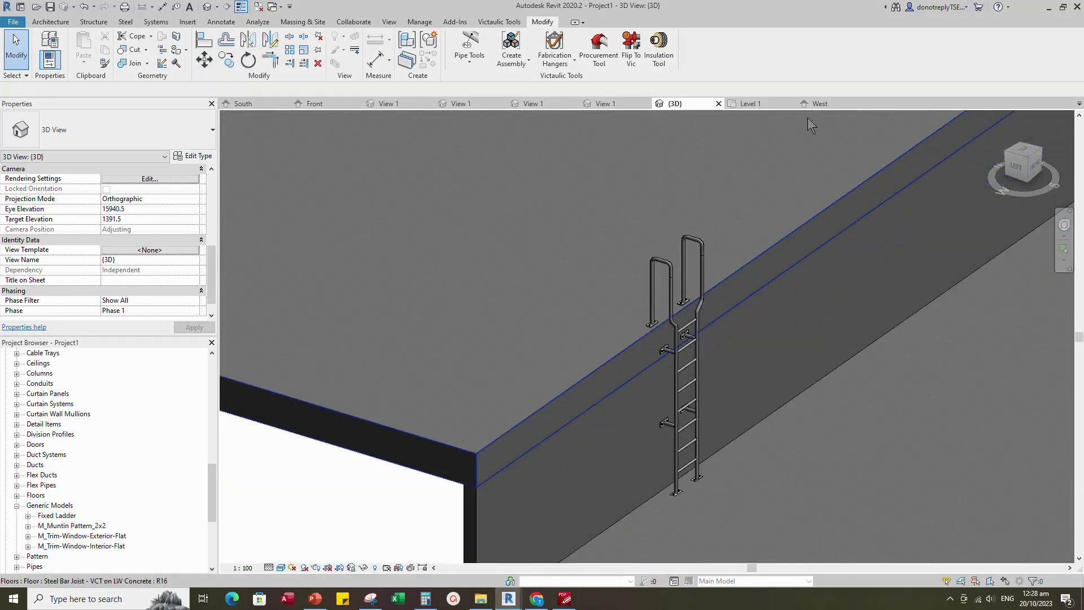
# - In the West elevation, set the height between Level 1 and Level 2 to 3000 mm
pyautogui.click(826, 104)
pyautogui.scroll(-2, 691, 275)
pyautogui.scroll(1, 878, 341)
pyautogui.click(867, 296)
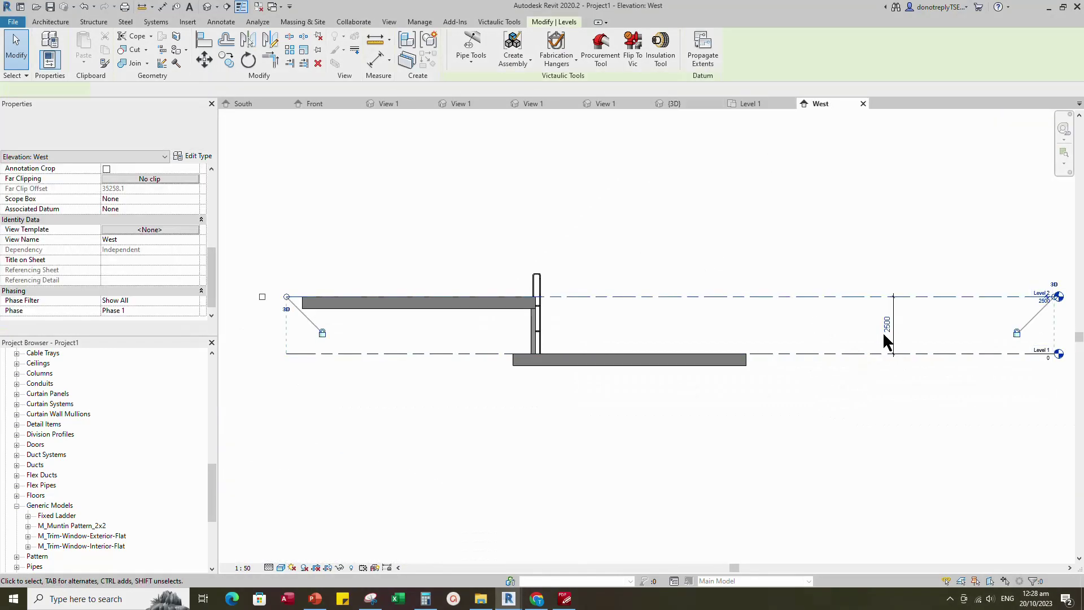
pyautogui.click(887, 326)
pyautogui.press('Return')
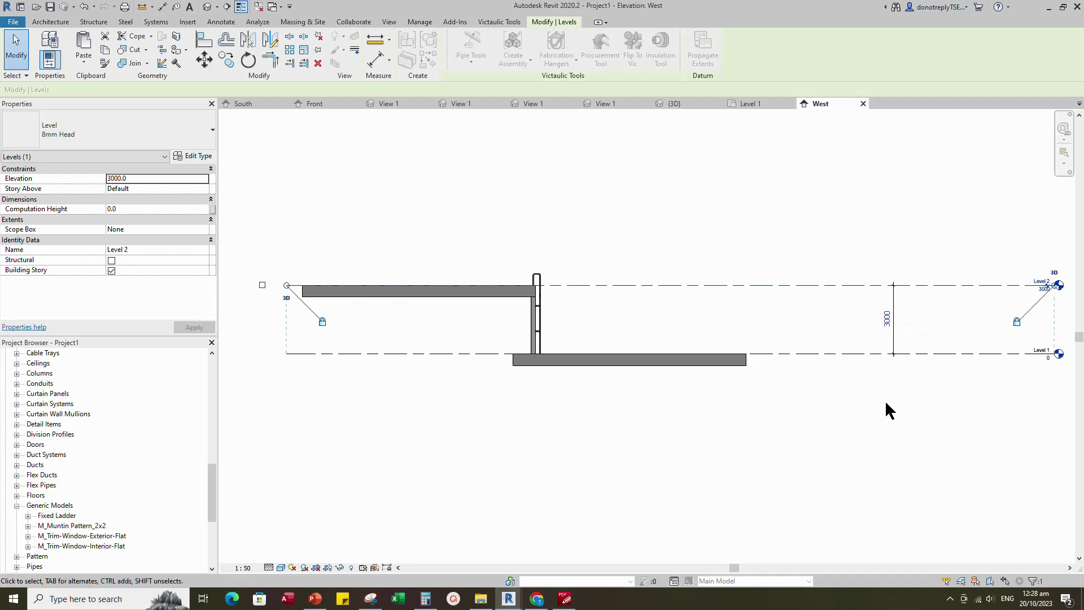
pyautogui.click(884, 400)
pyautogui.scroll(3, 637, 366)
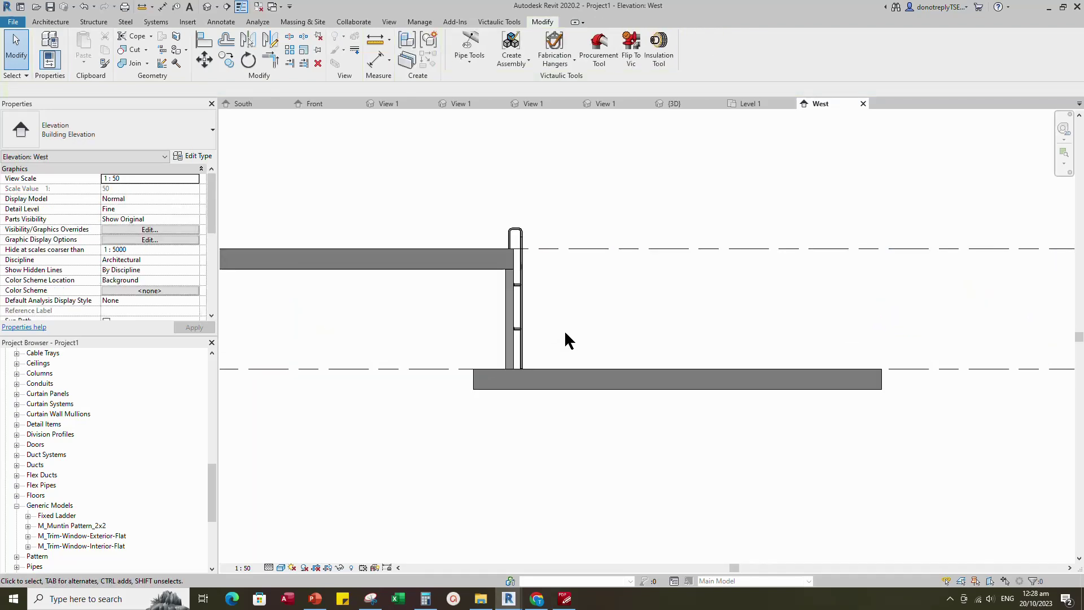
# - Set the ladder's Elevation from Level to 0 relative to the raised Level 2
pyautogui.click(525, 301)
pyautogui.click(56, 190)
pyautogui.write('0')
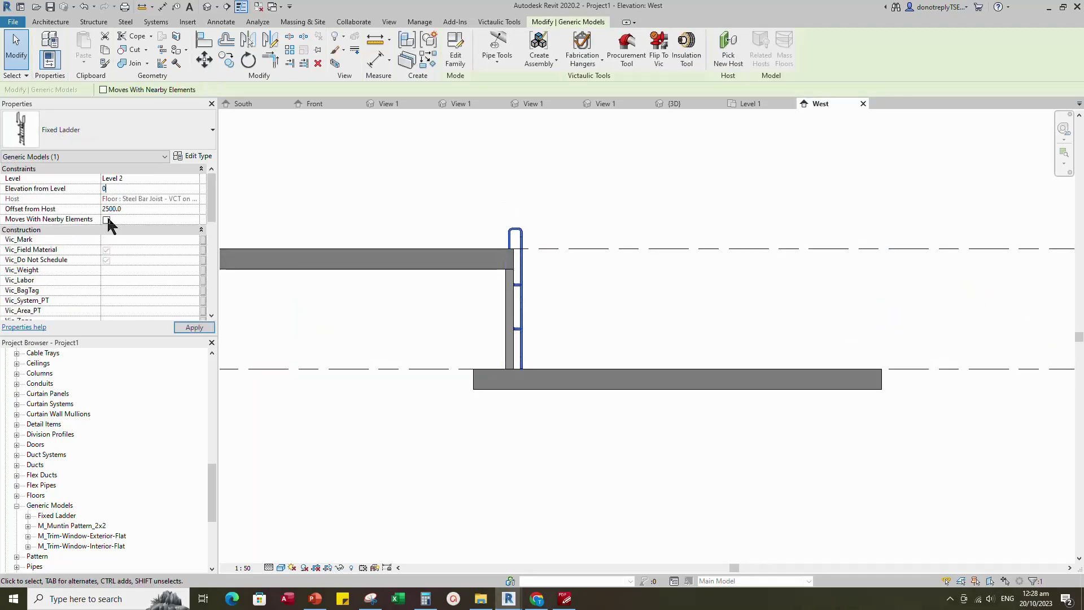
pyautogui.click(594, 449)
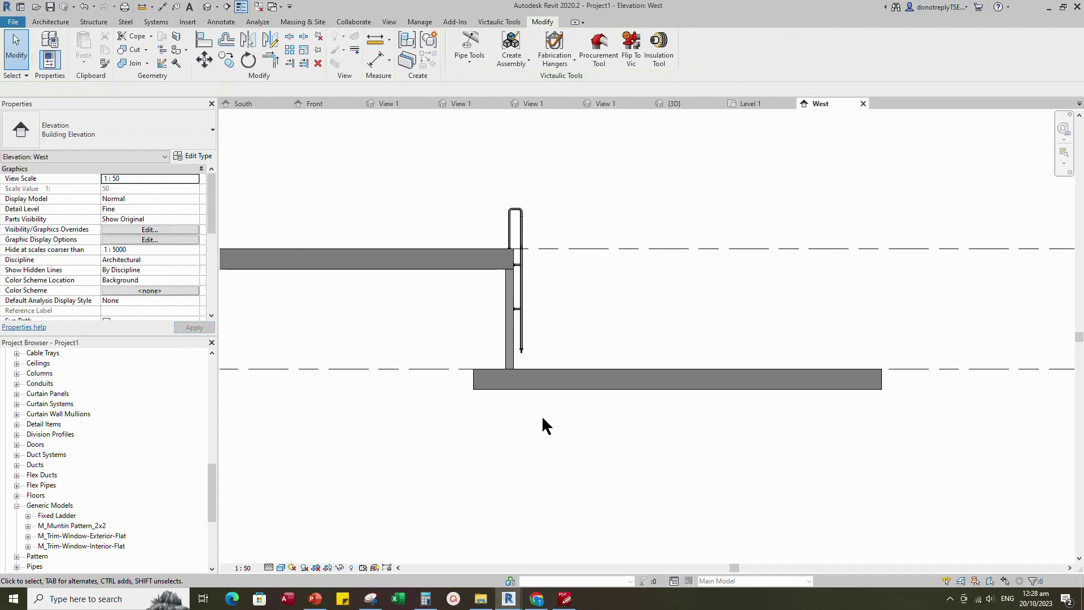
# - Set the placed ladder's Ladder Height to 3000 mm and check its base against the lower slab
pyautogui.click(521, 290)
pyautogui.scroll(-5, 130, 275)
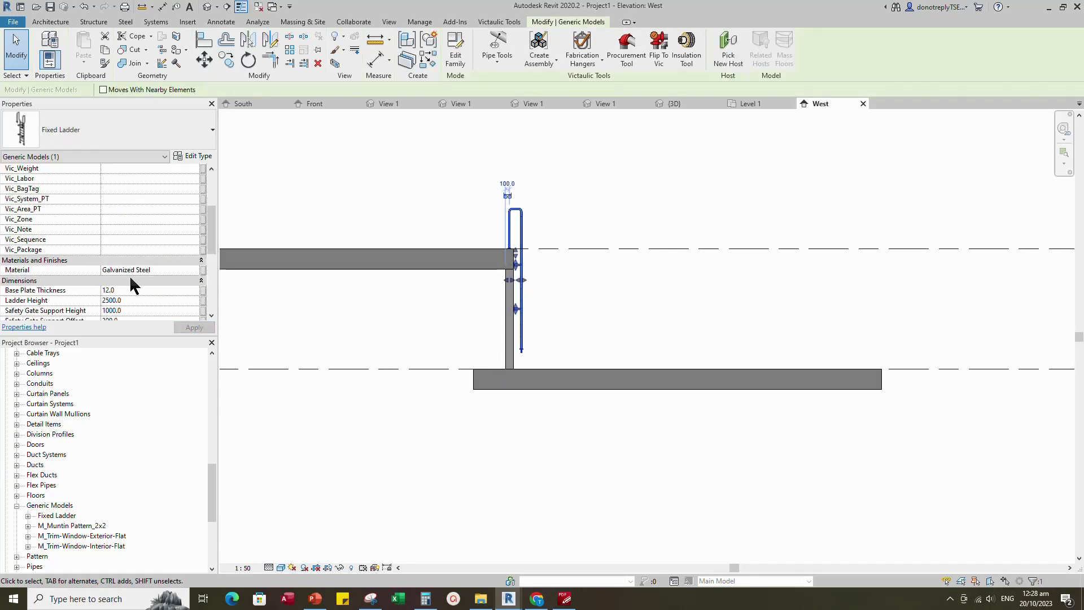
pyautogui.click(48, 213)
pyautogui.write('30')
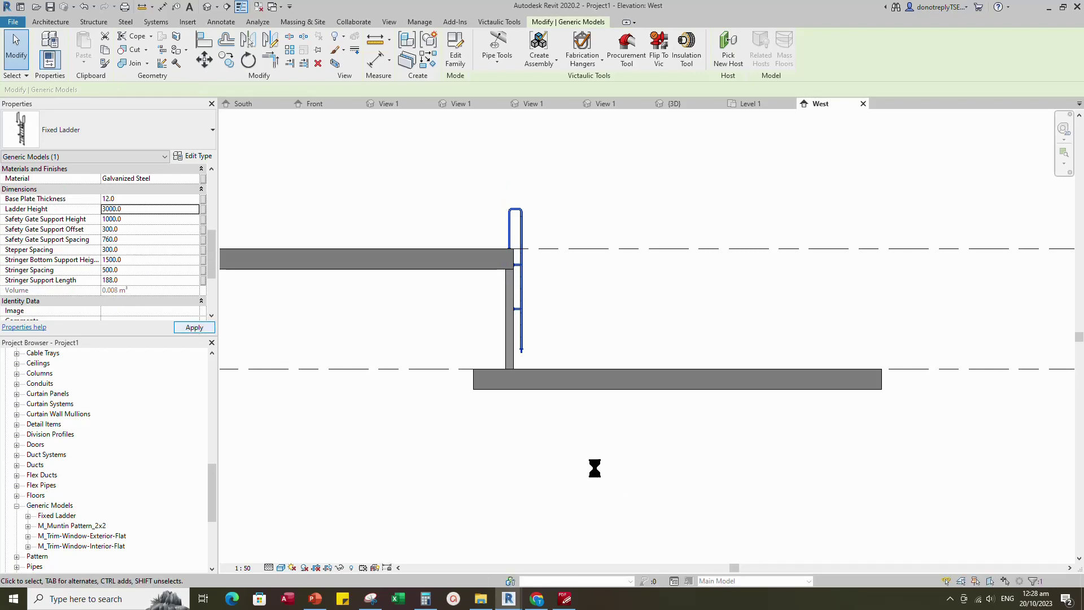
pyautogui.click(594, 468)
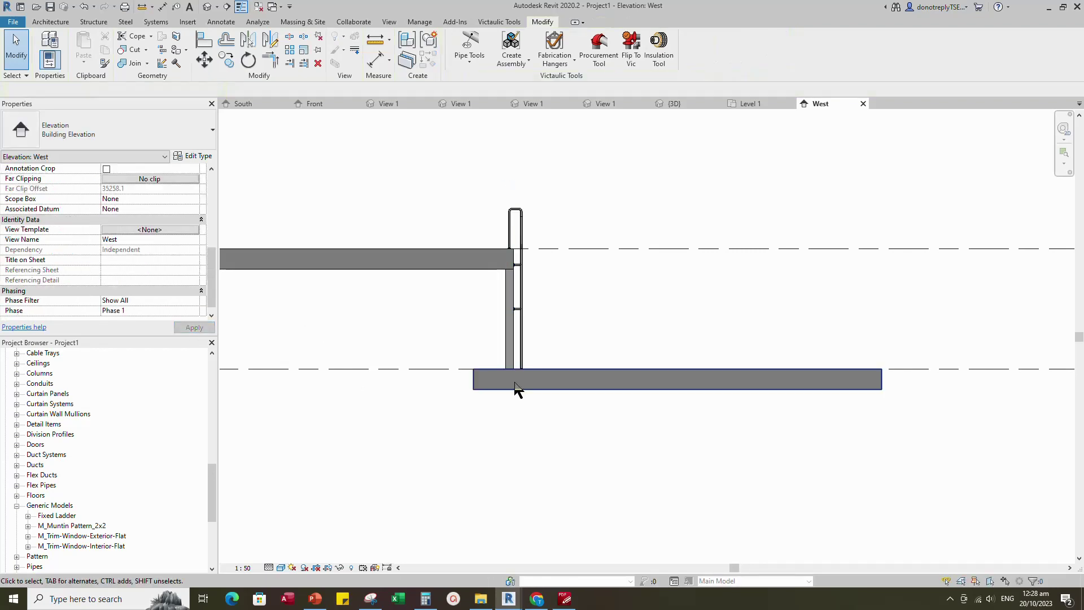
pyautogui.scroll(2, 523, 363)
pyautogui.scroll(-2, 271, 296)
pyautogui.scroll(1, 556, 265)
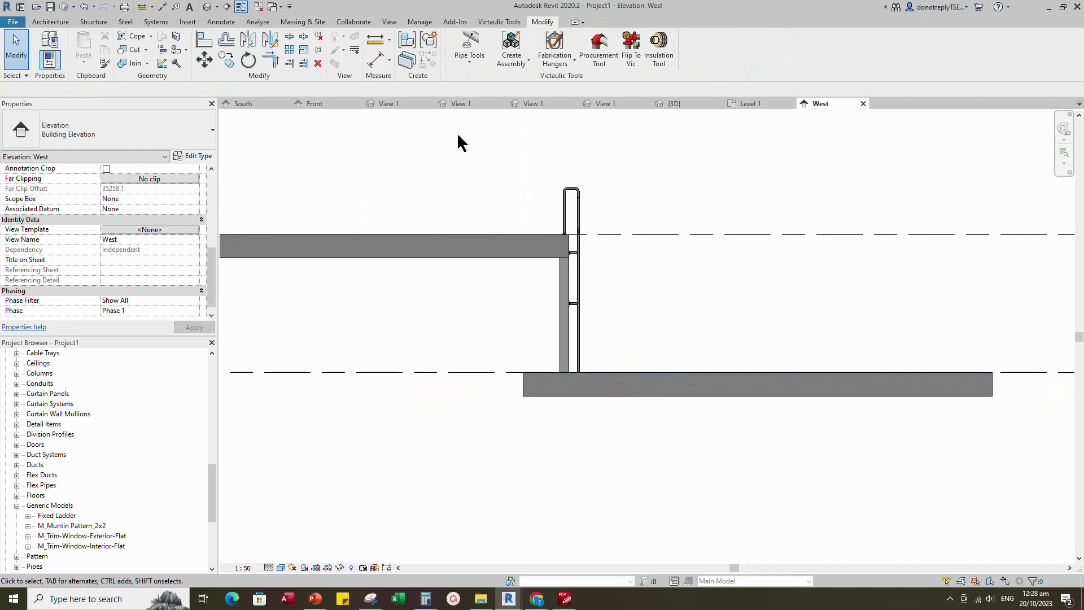
# - Check the lengthened ladder's fit between the two slabs in the 3D view
pyautogui.click(682, 103)
pyautogui.scroll(-2, 732, 484)
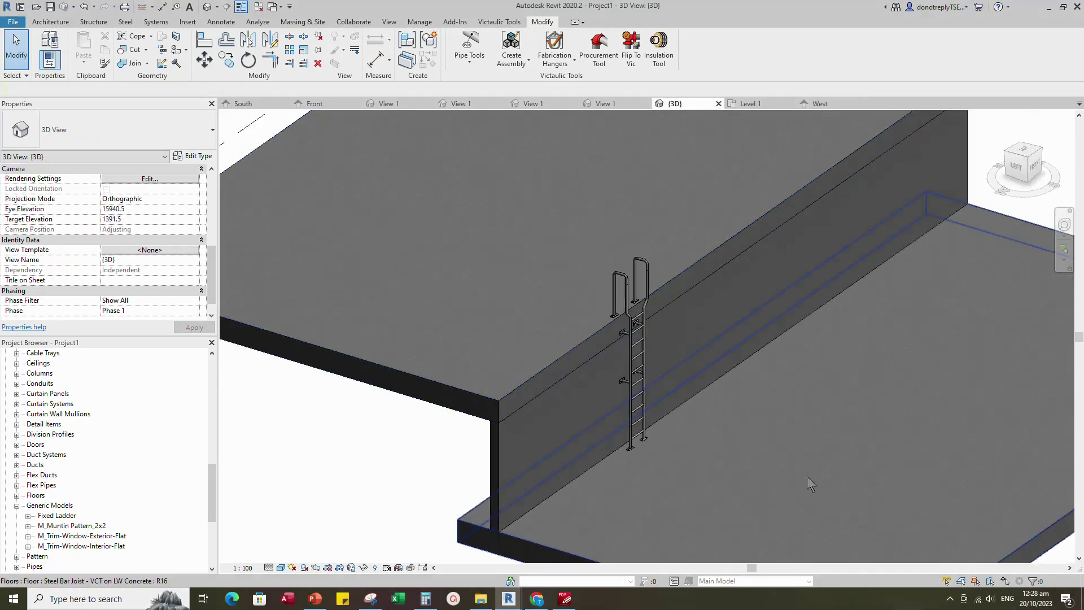
pyautogui.scroll(3, 607, 369)
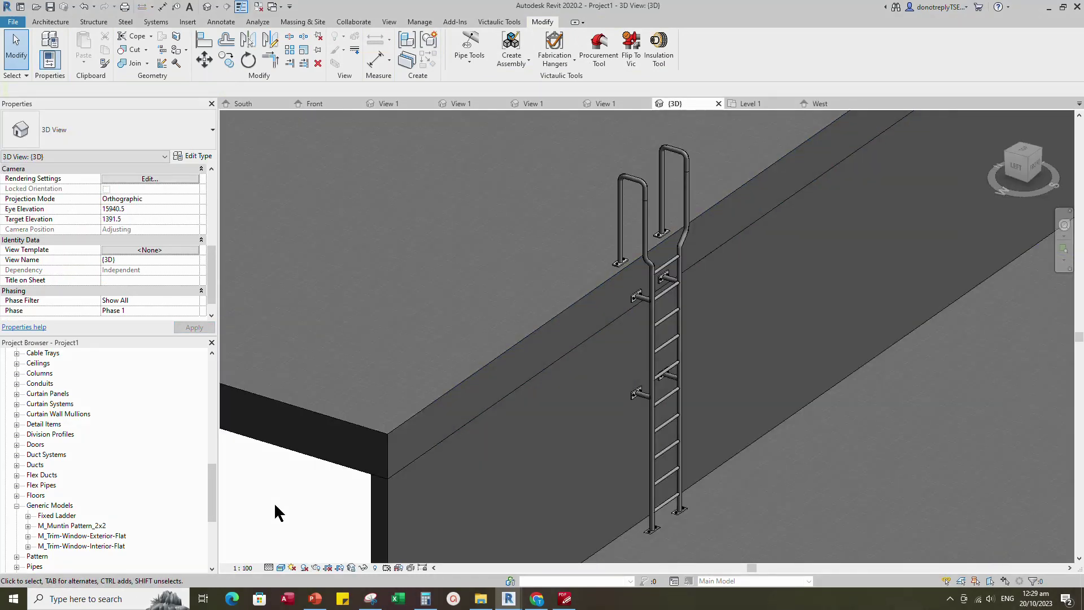